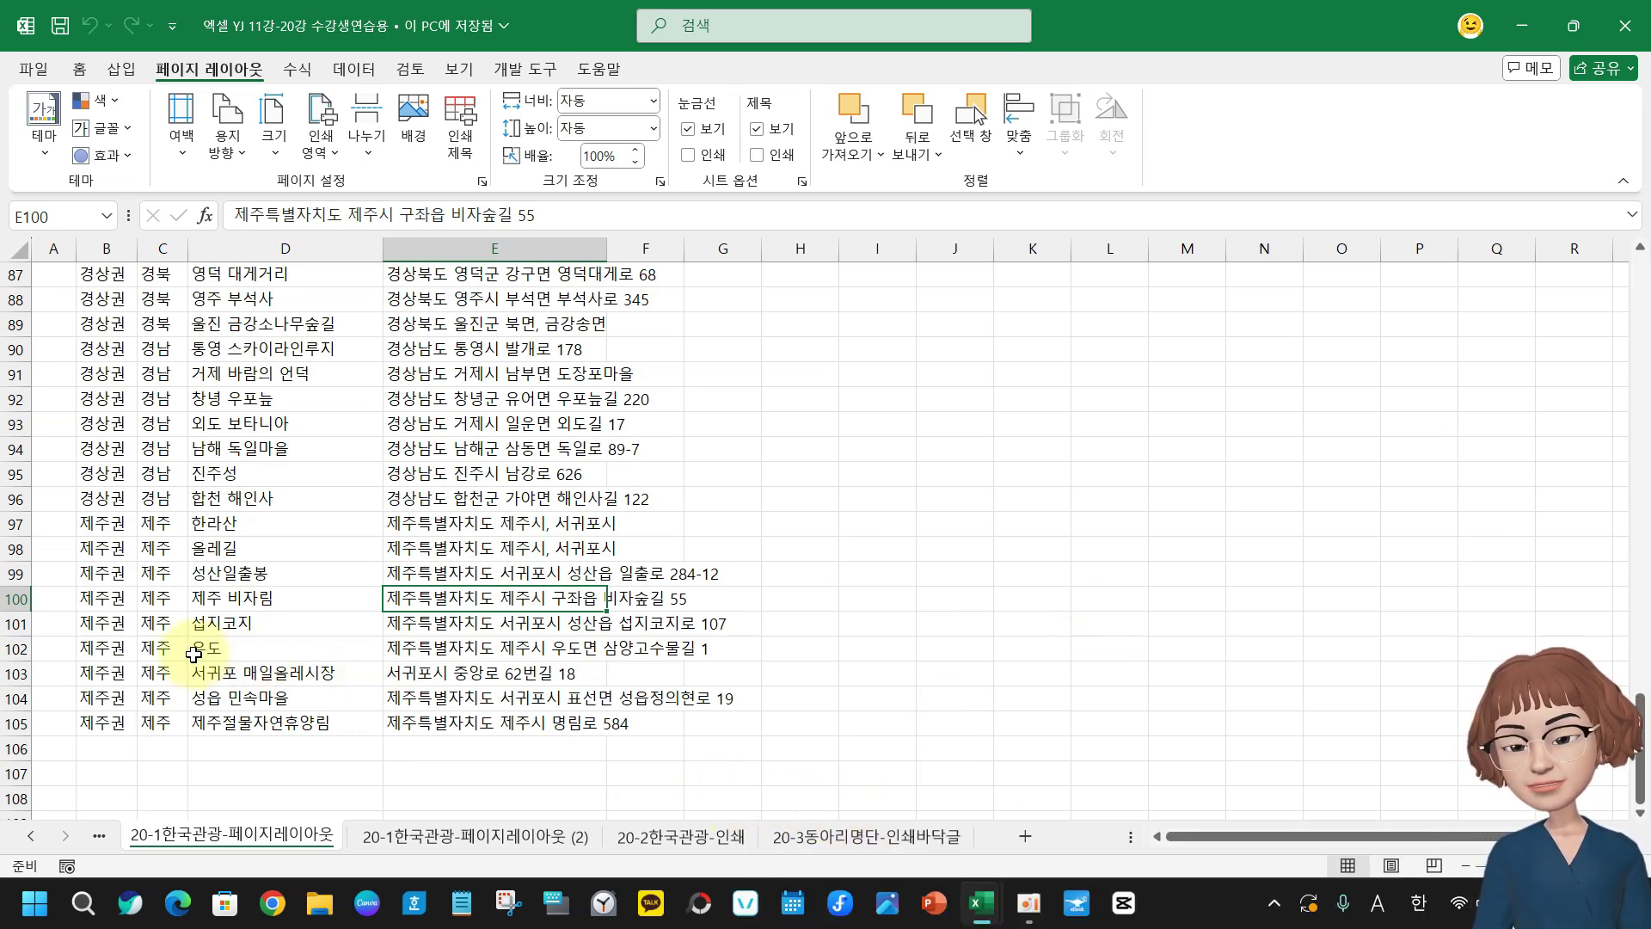
pyautogui.scroll(20, 193, 655)
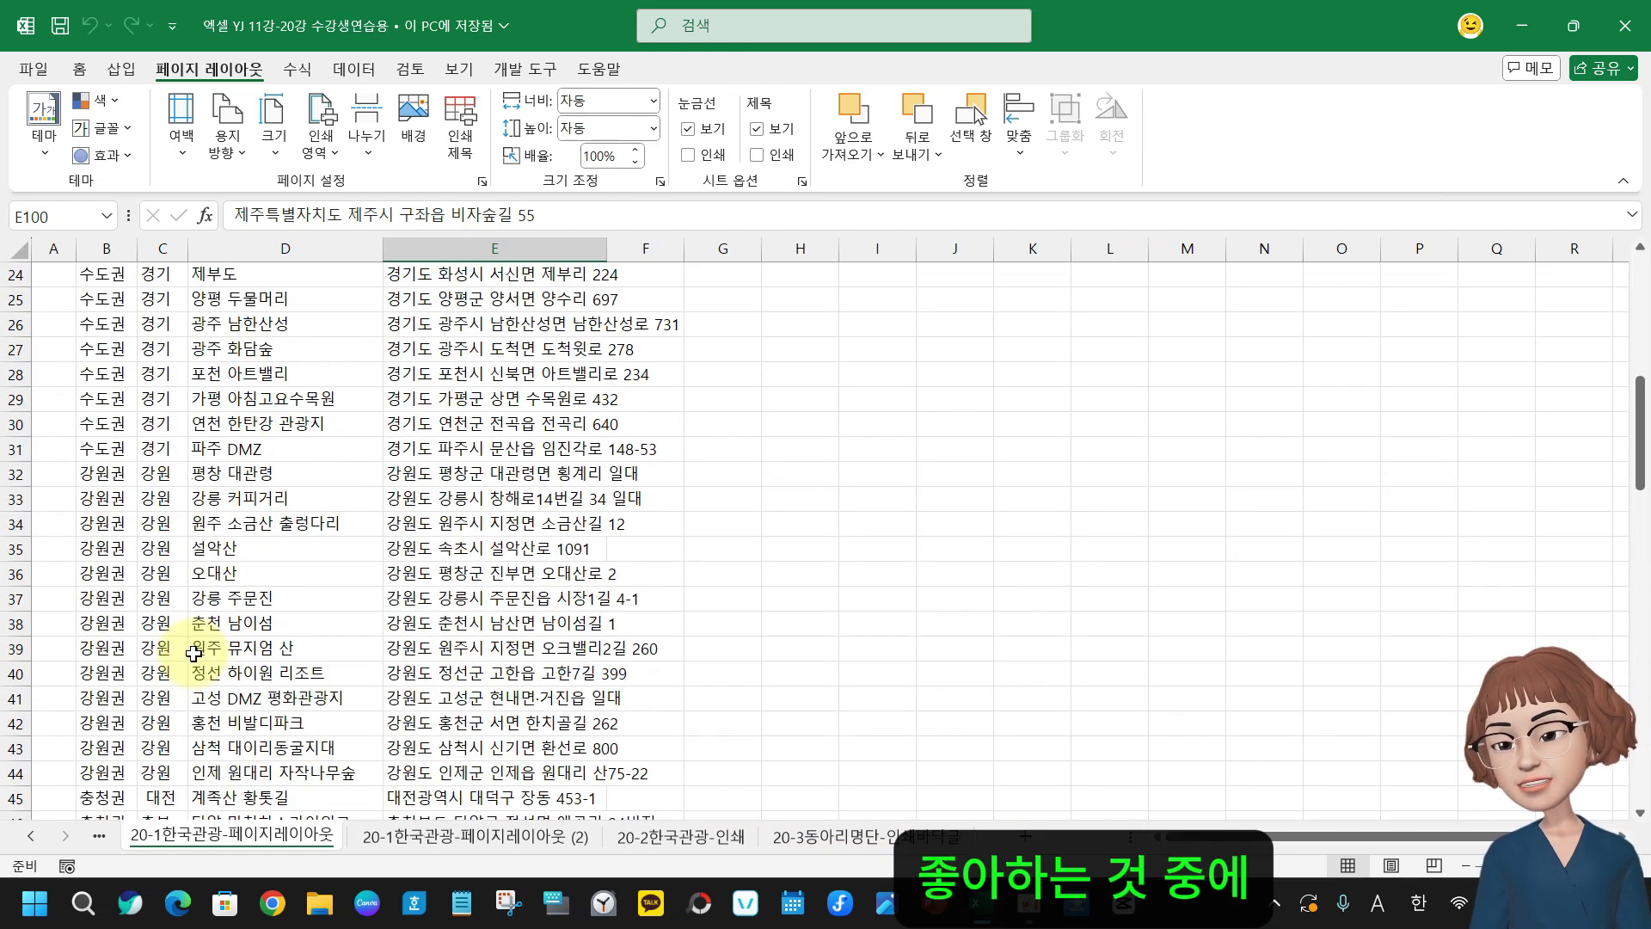
pyautogui.scroll(8, 194, 655)
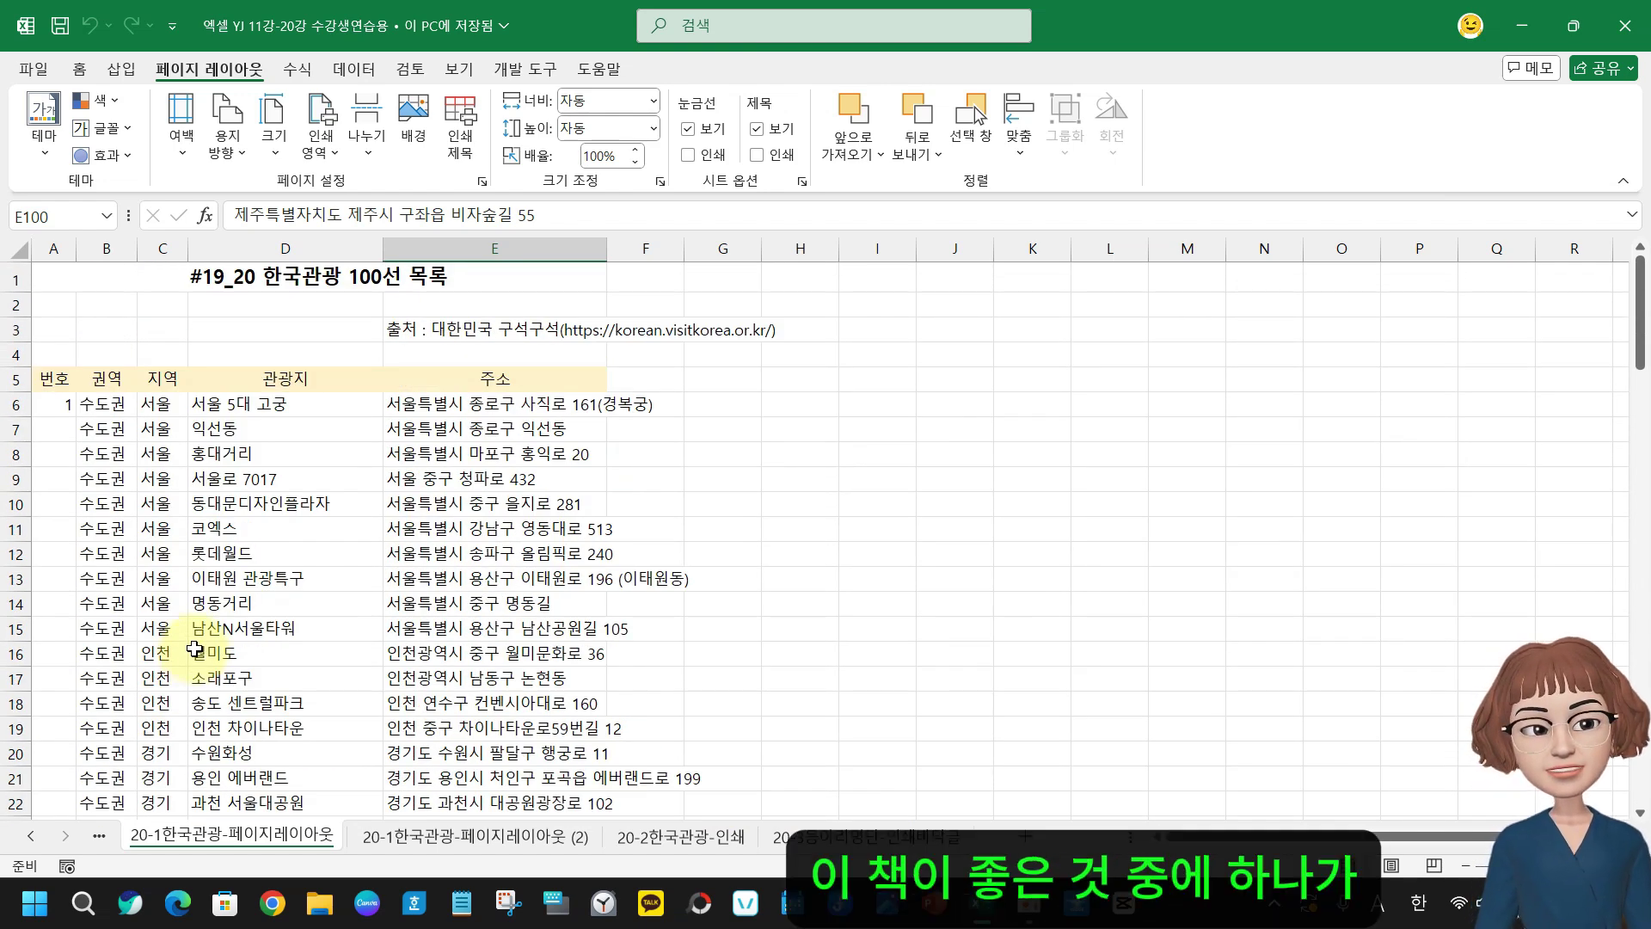
pyautogui.scroll(-5, 195, 649)
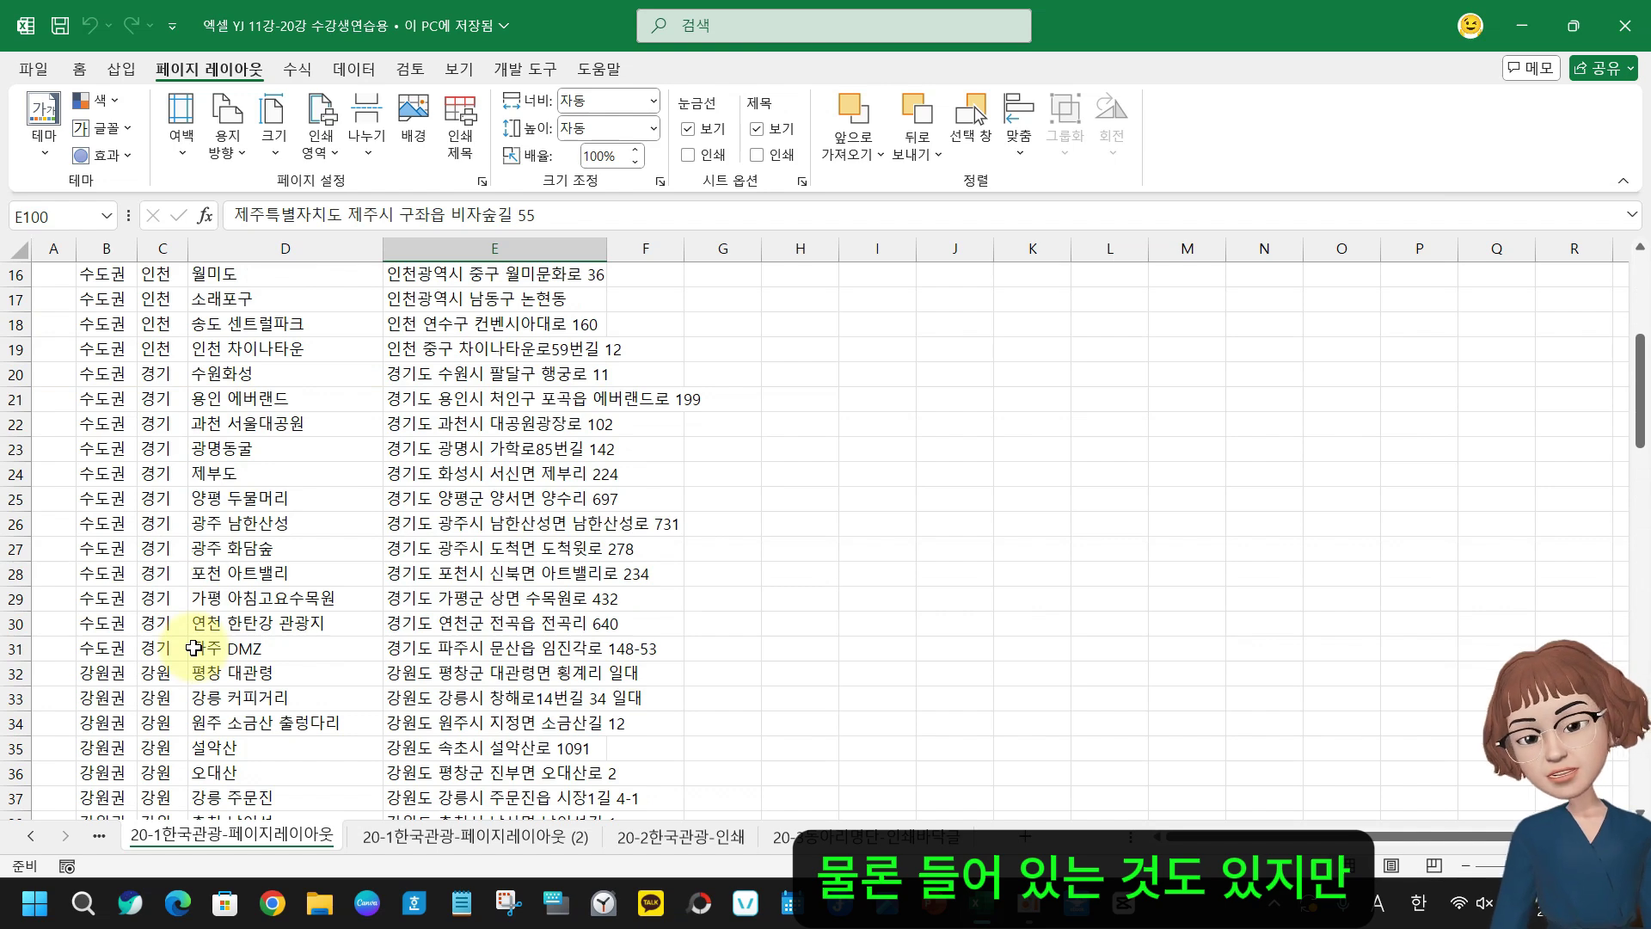
pyautogui.scroll(5, 194, 649)
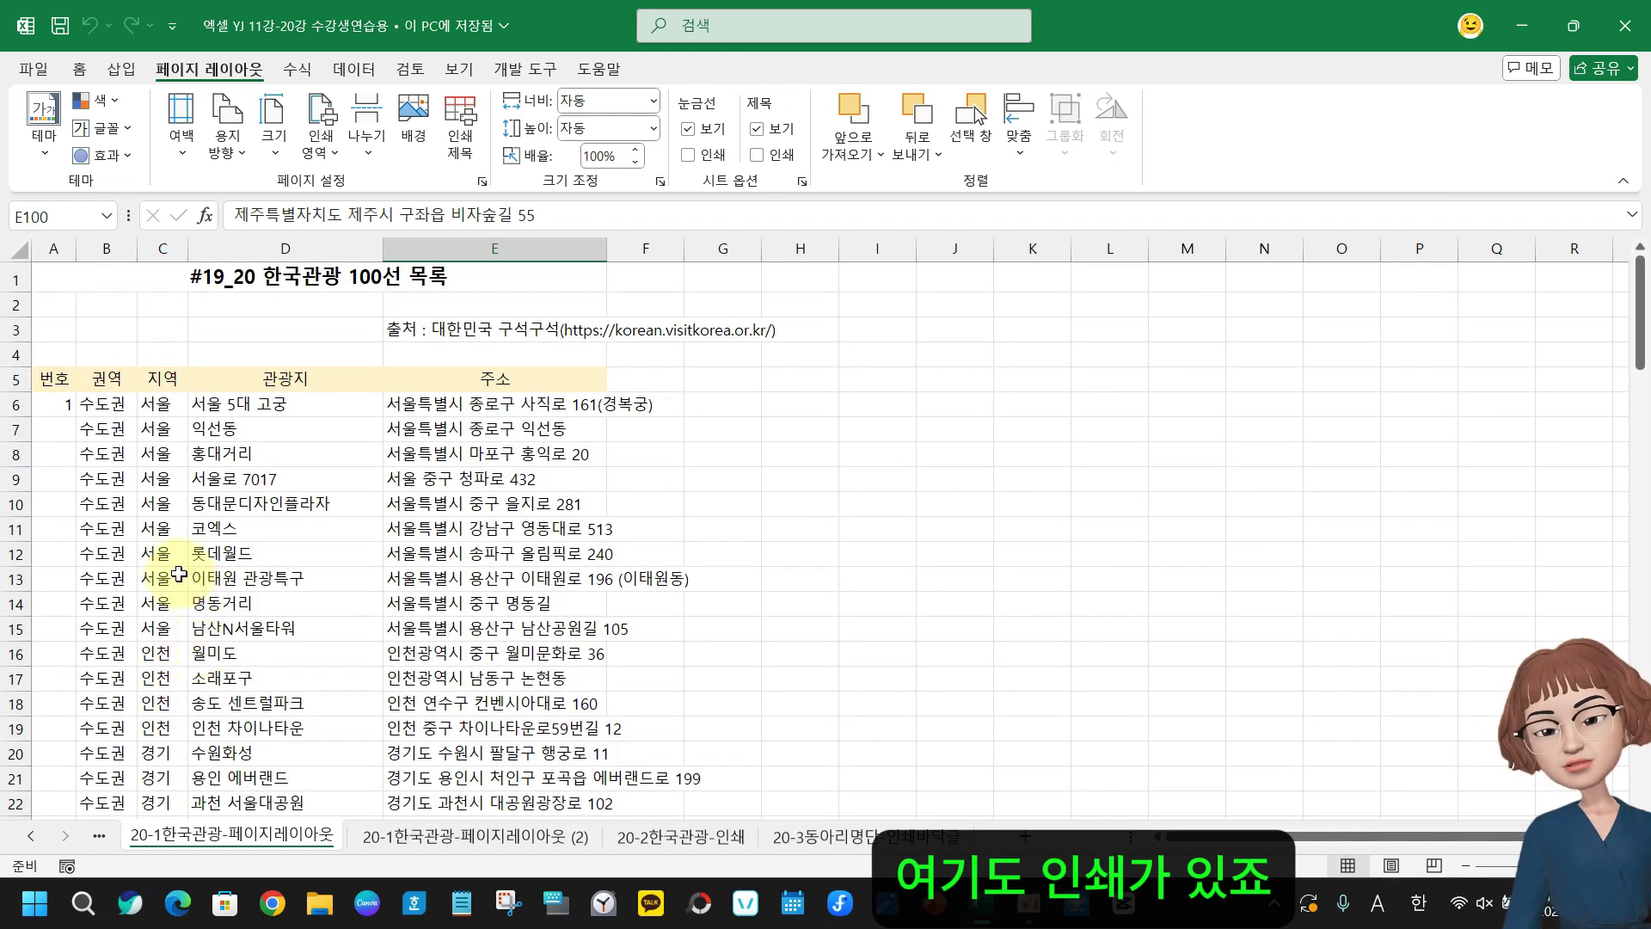
pyautogui.click(76, 277)
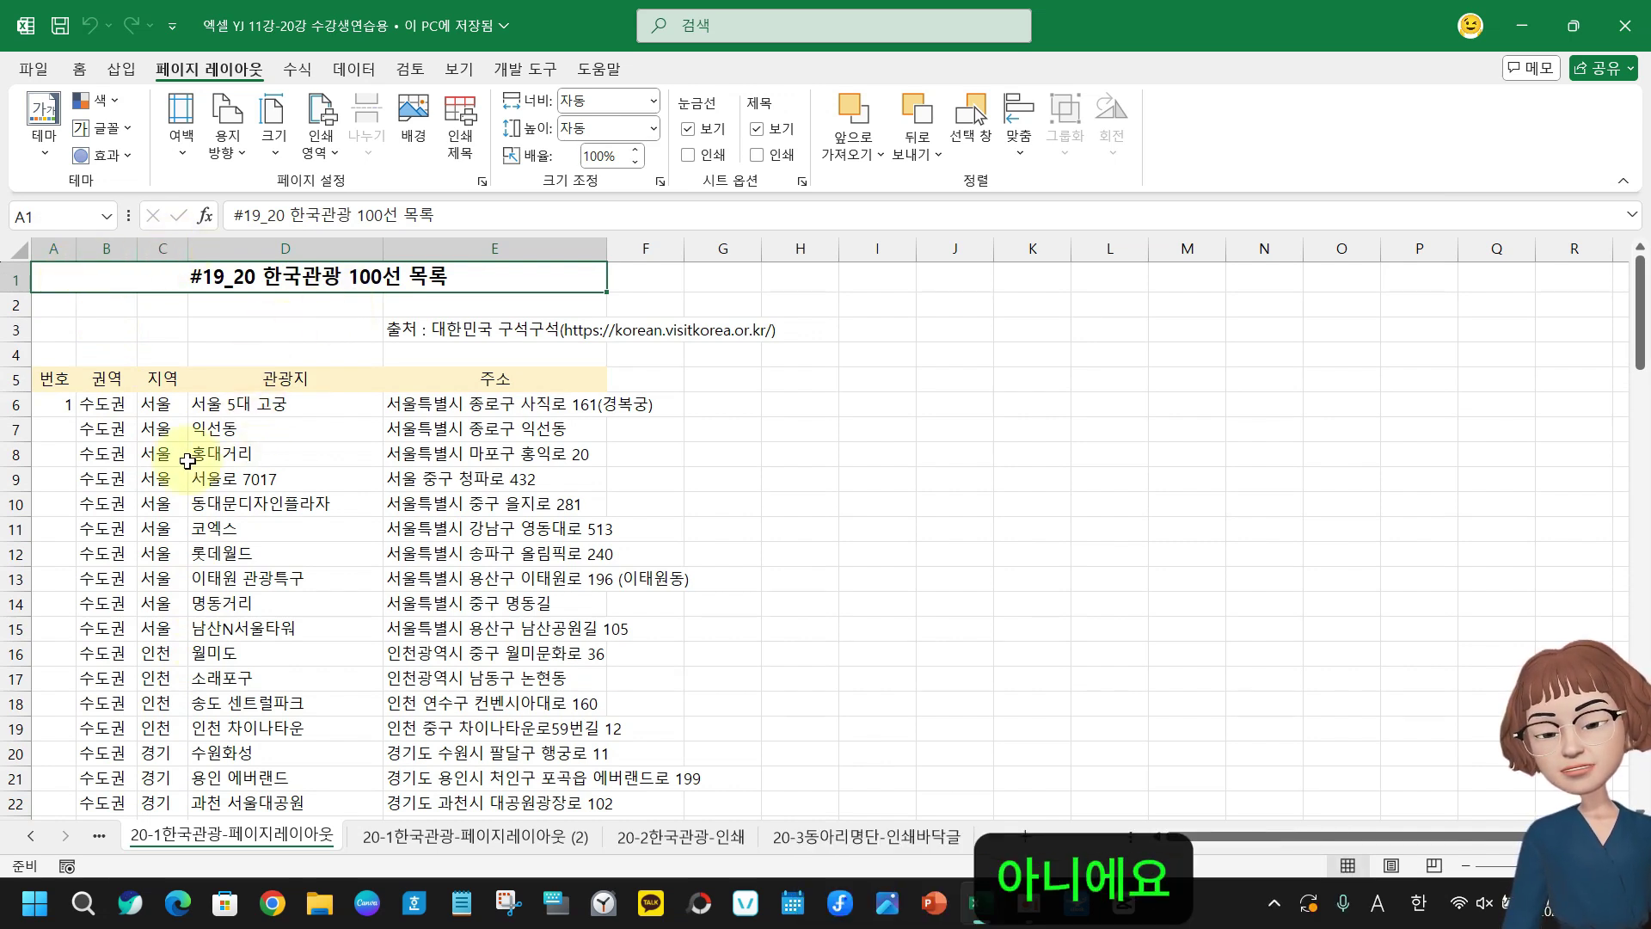
pyautogui.click(47, 306)
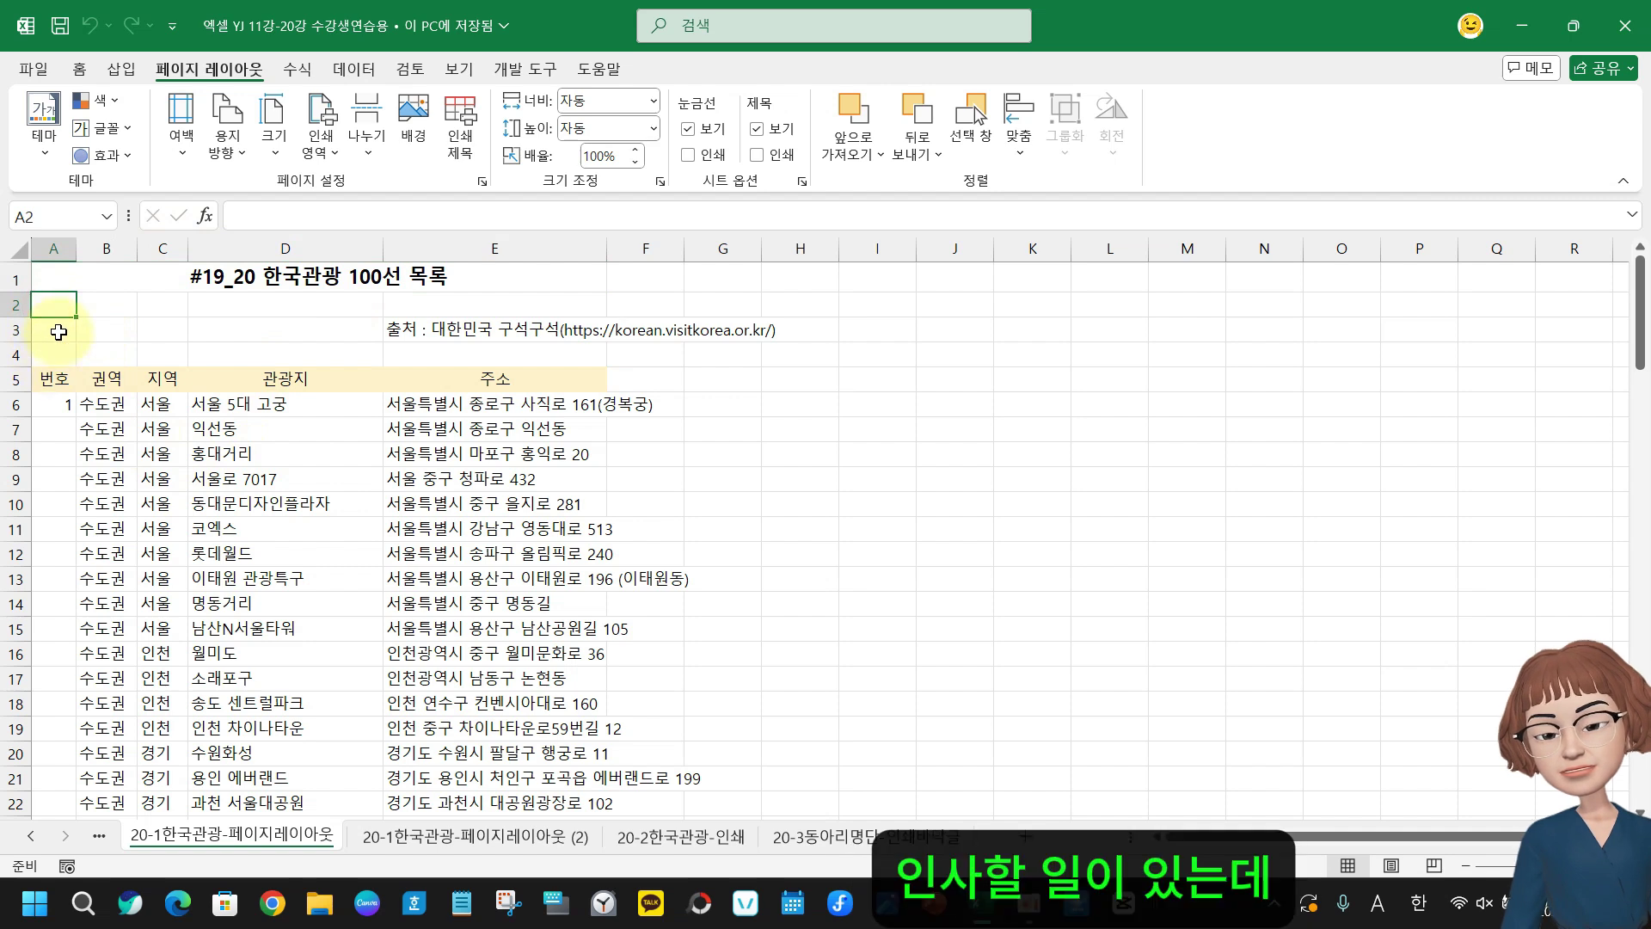
pyautogui.click(58, 332)
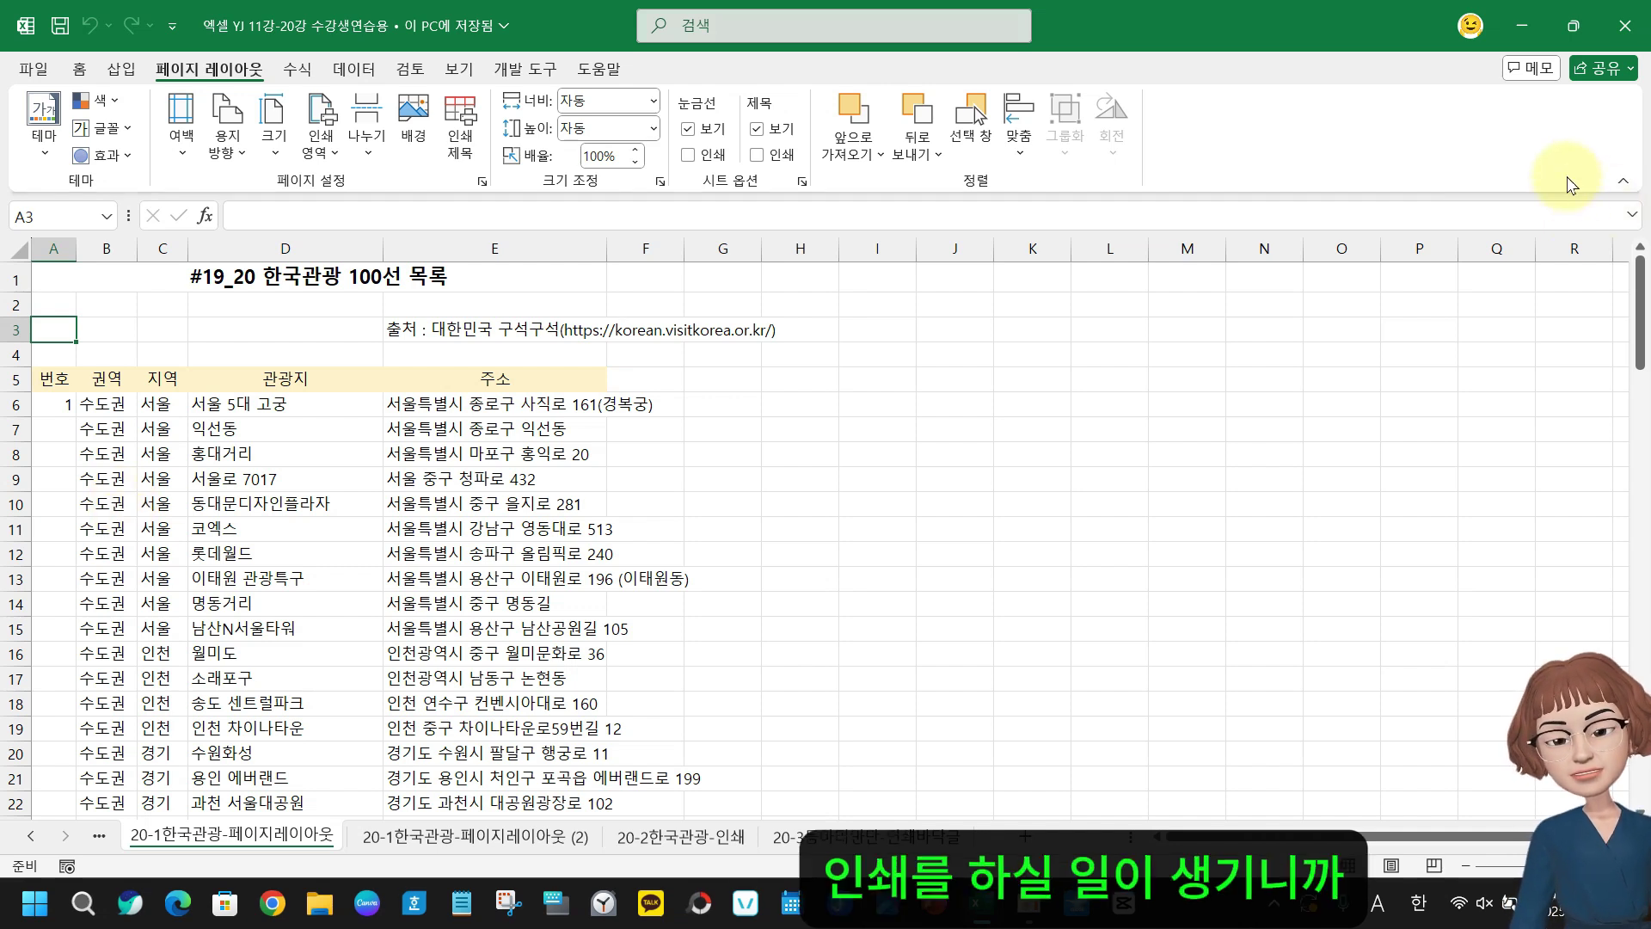
pyautogui.moveTo(1588, 39)
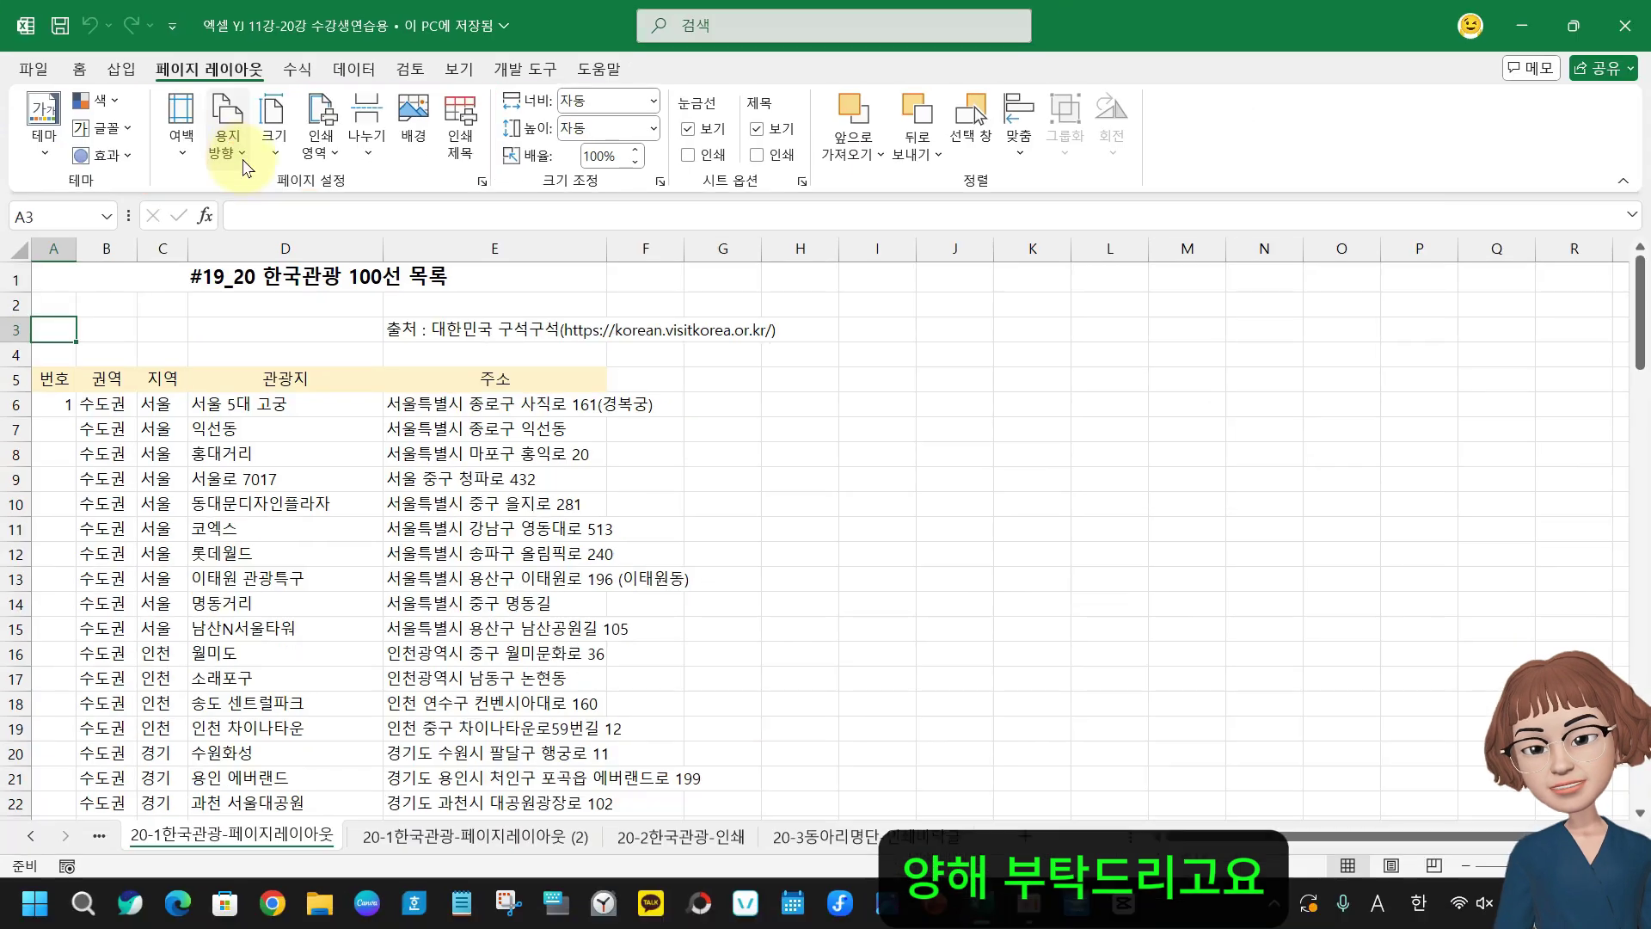
# Set the paper orientation of the 20-1한국관광-페이지레이아웃 sheet to portrait (세로)
pyautogui.click(243, 157)
pyautogui.click(255, 252)
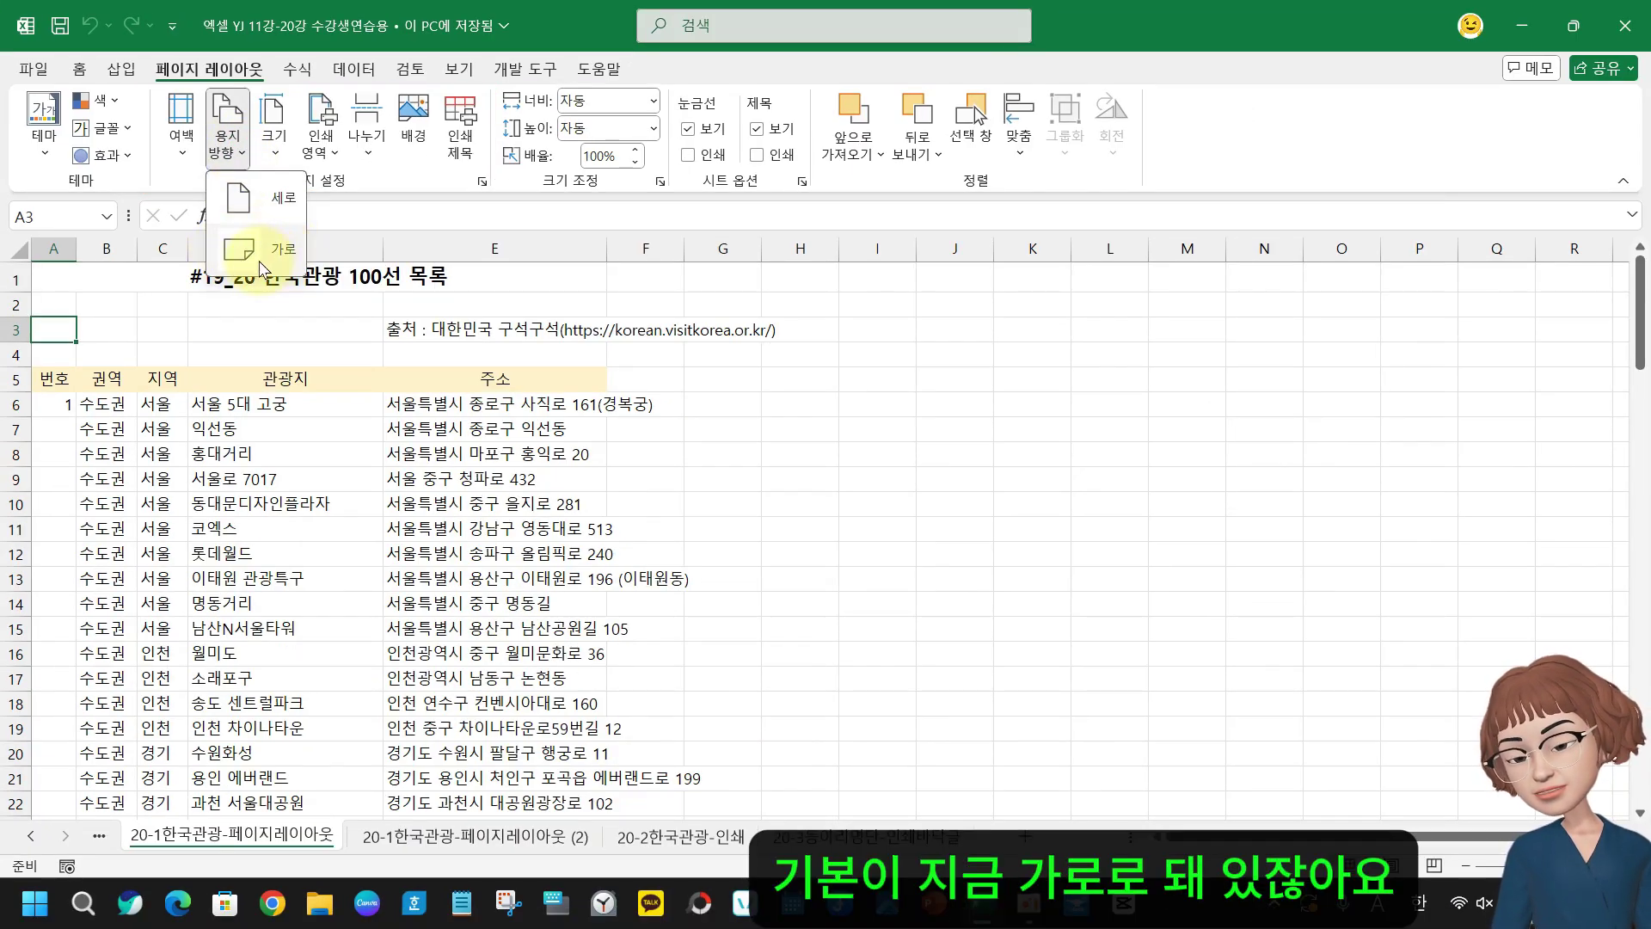
pyautogui.click(235, 209)
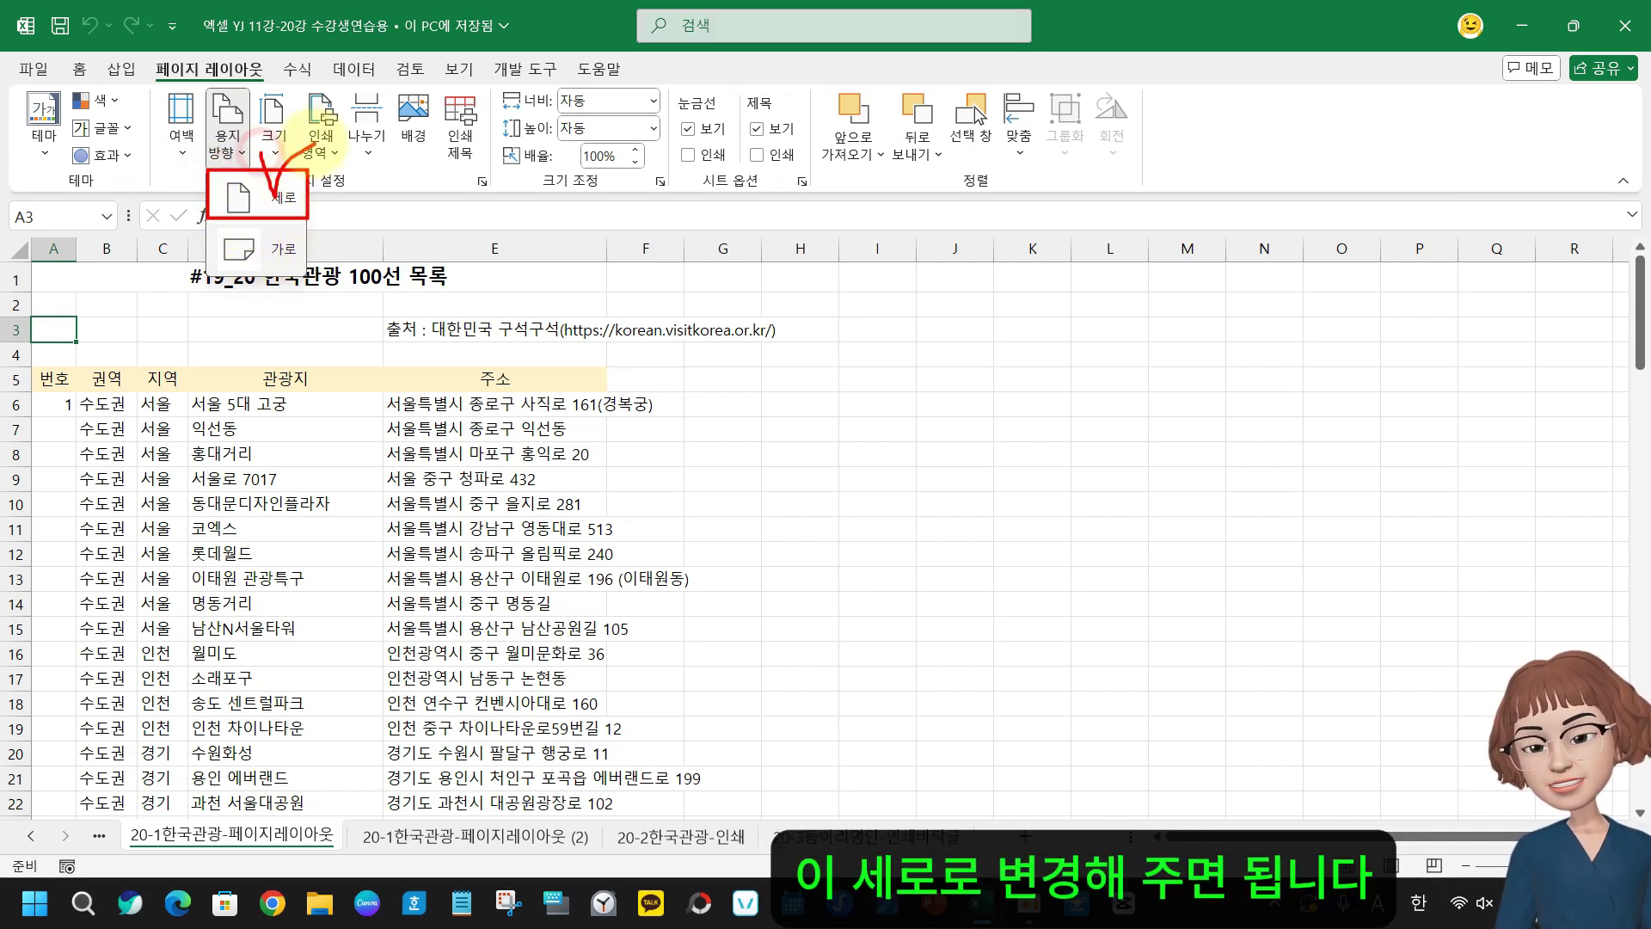
pyautogui.press('Escape')
pyautogui.click(230, 155)
pyautogui.click(258, 209)
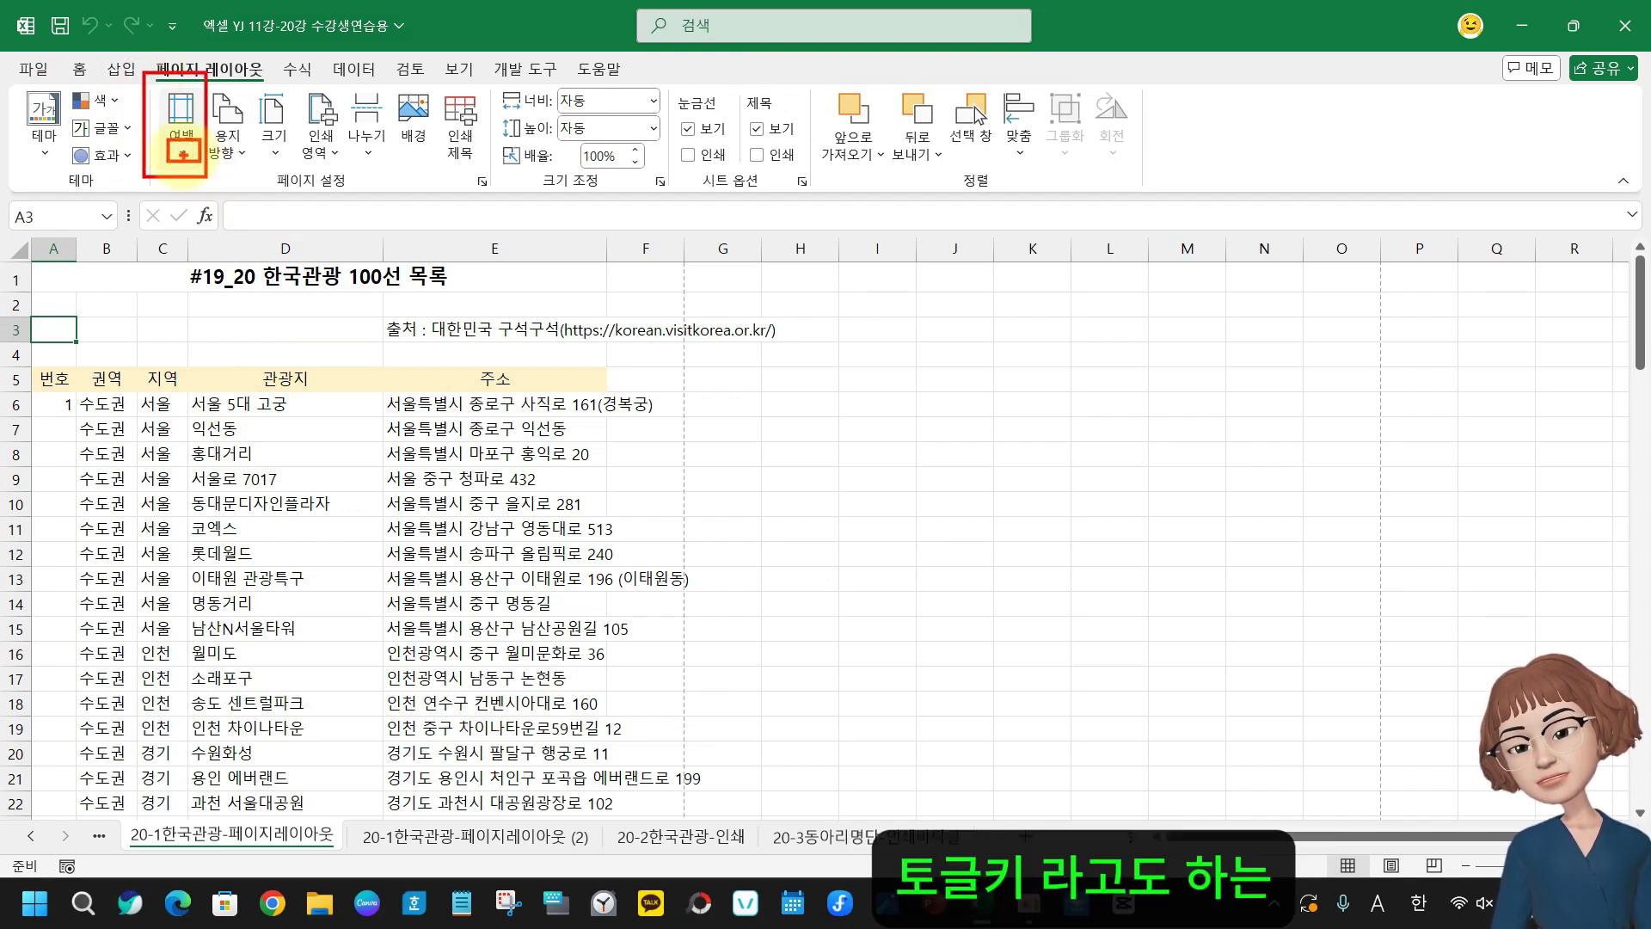
# Examine the preset page margins, especially the narrow preset (좁게) and the custom margins option, and leave them unapplied
pyautogui.click(182, 156)
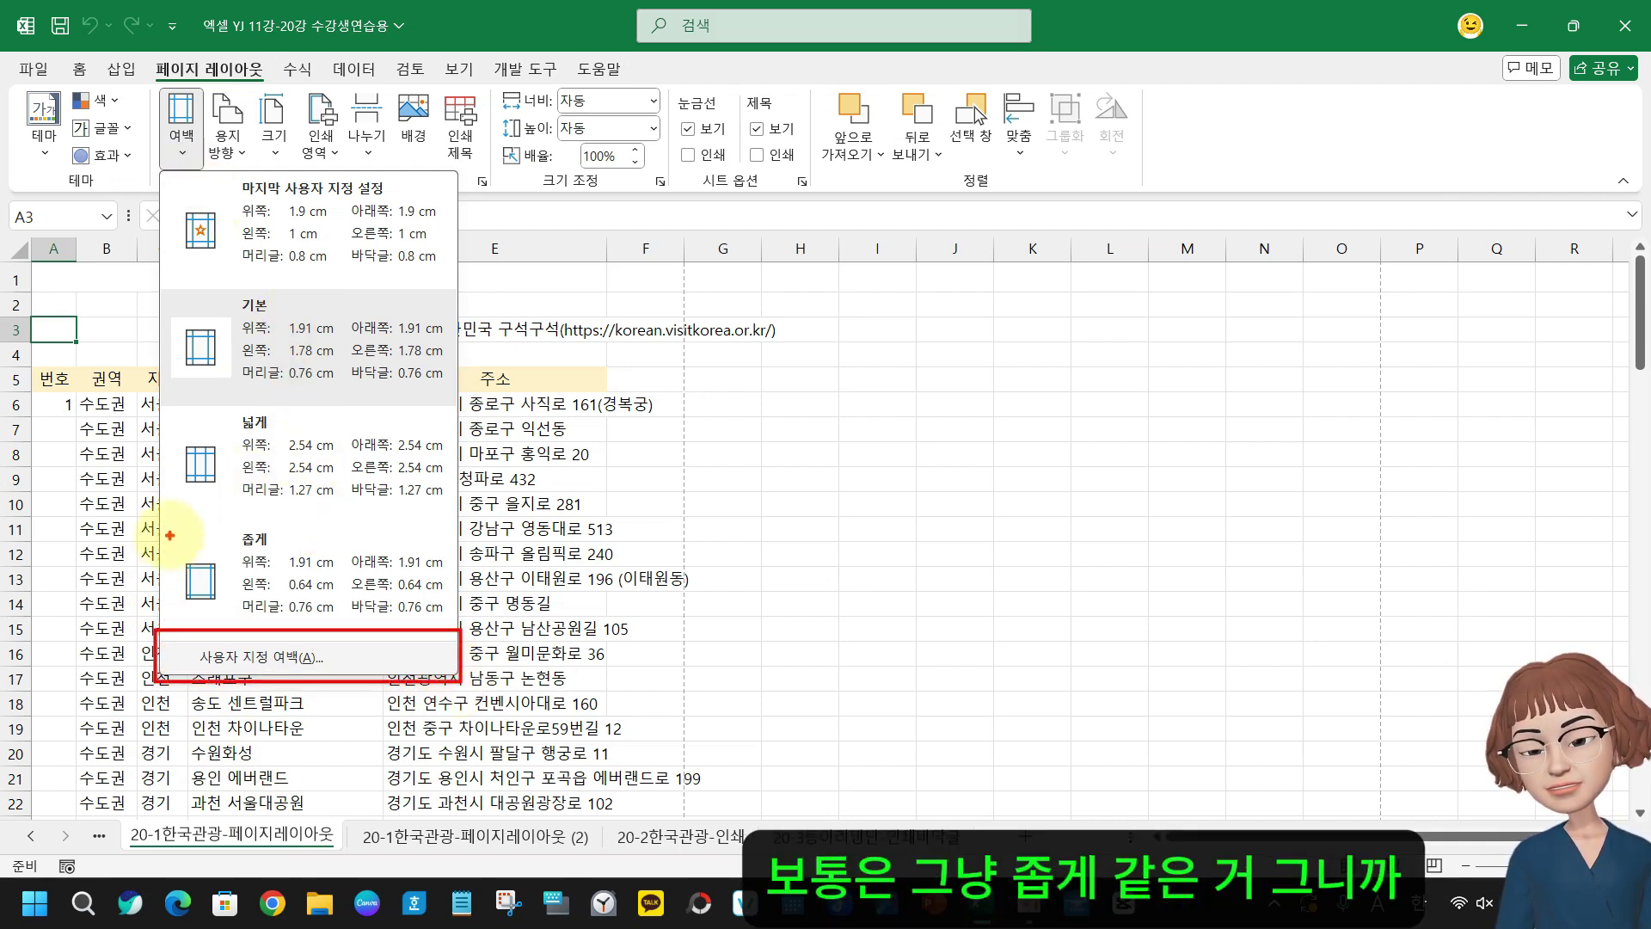
pyautogui.moveTo(169, 529)
pyautogui.mouseDown()
pyautogui.moveTo(416, 604)
pyautogui.moveTo(390, 512)
pyautogui.moveTo(390, 528)
pyautogui.mouseUp()
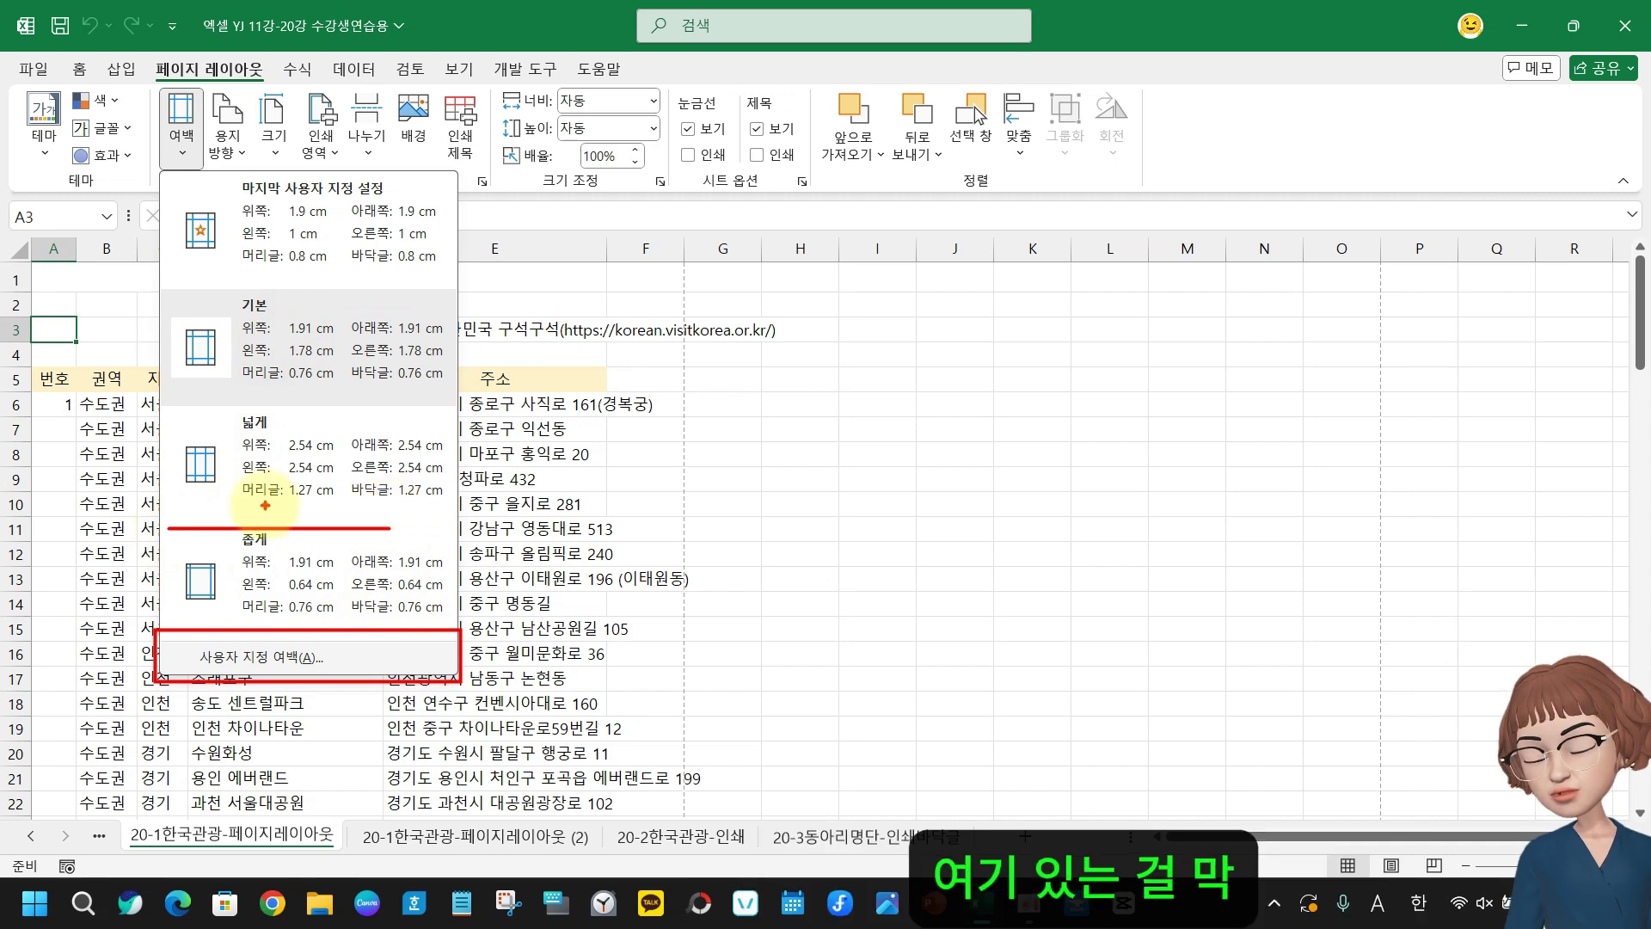
pyautogui.moveTo(166, 526); pyautogui.dragTo(468, 628)
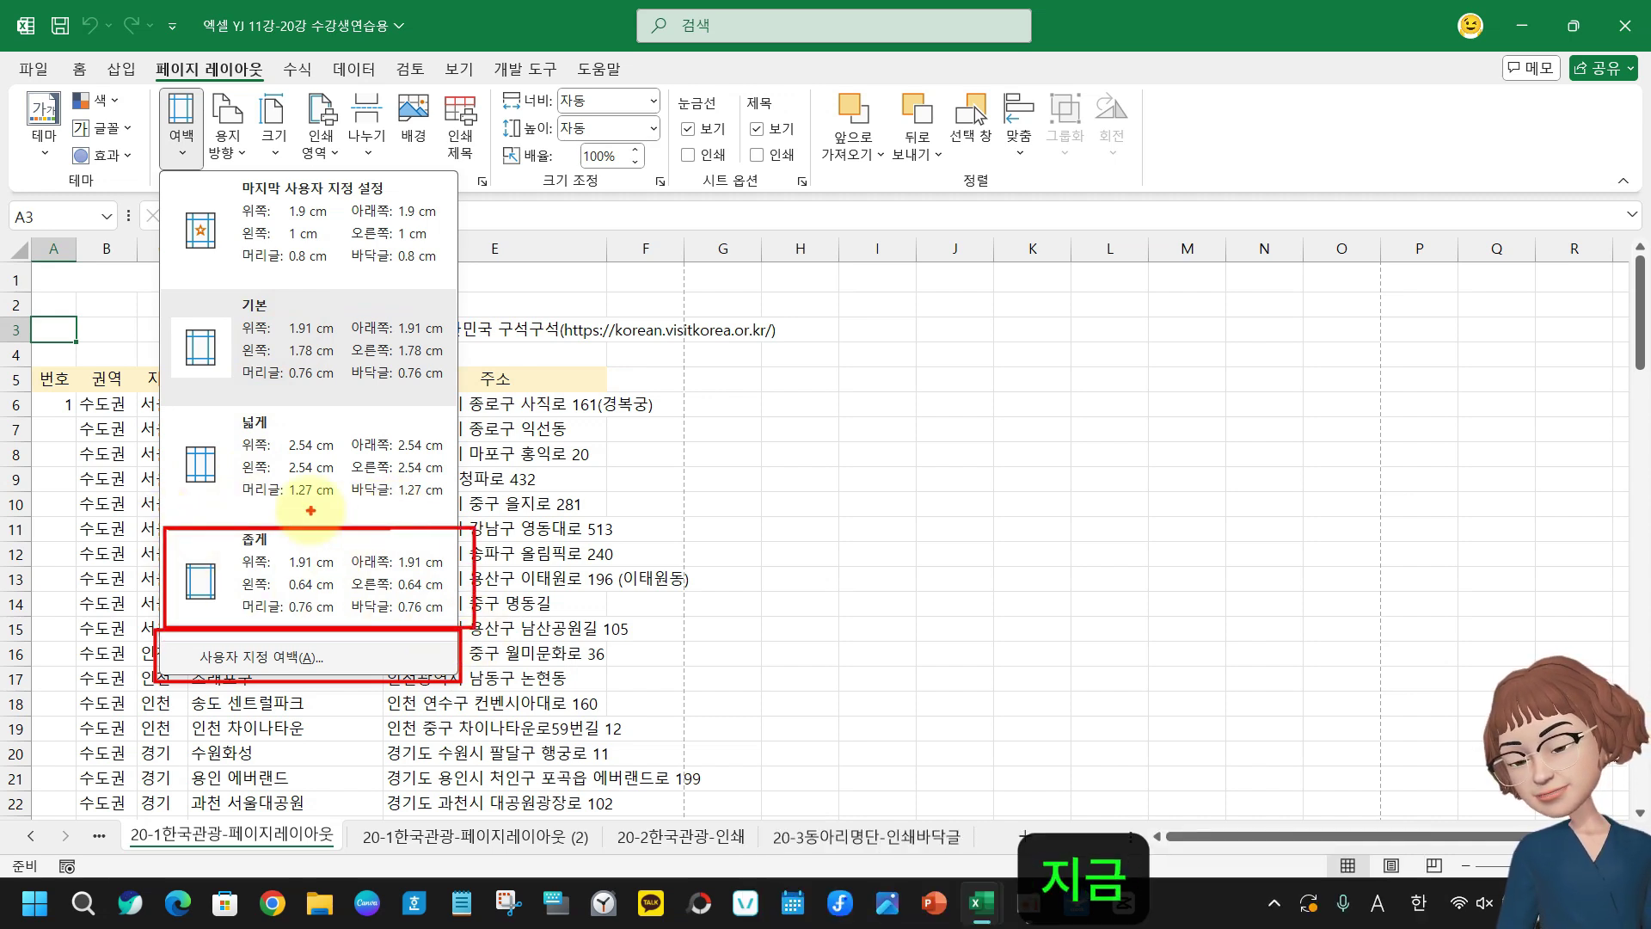
pyautogui.moveTo(292, 508); pyautogui.dragTo(391, 483)
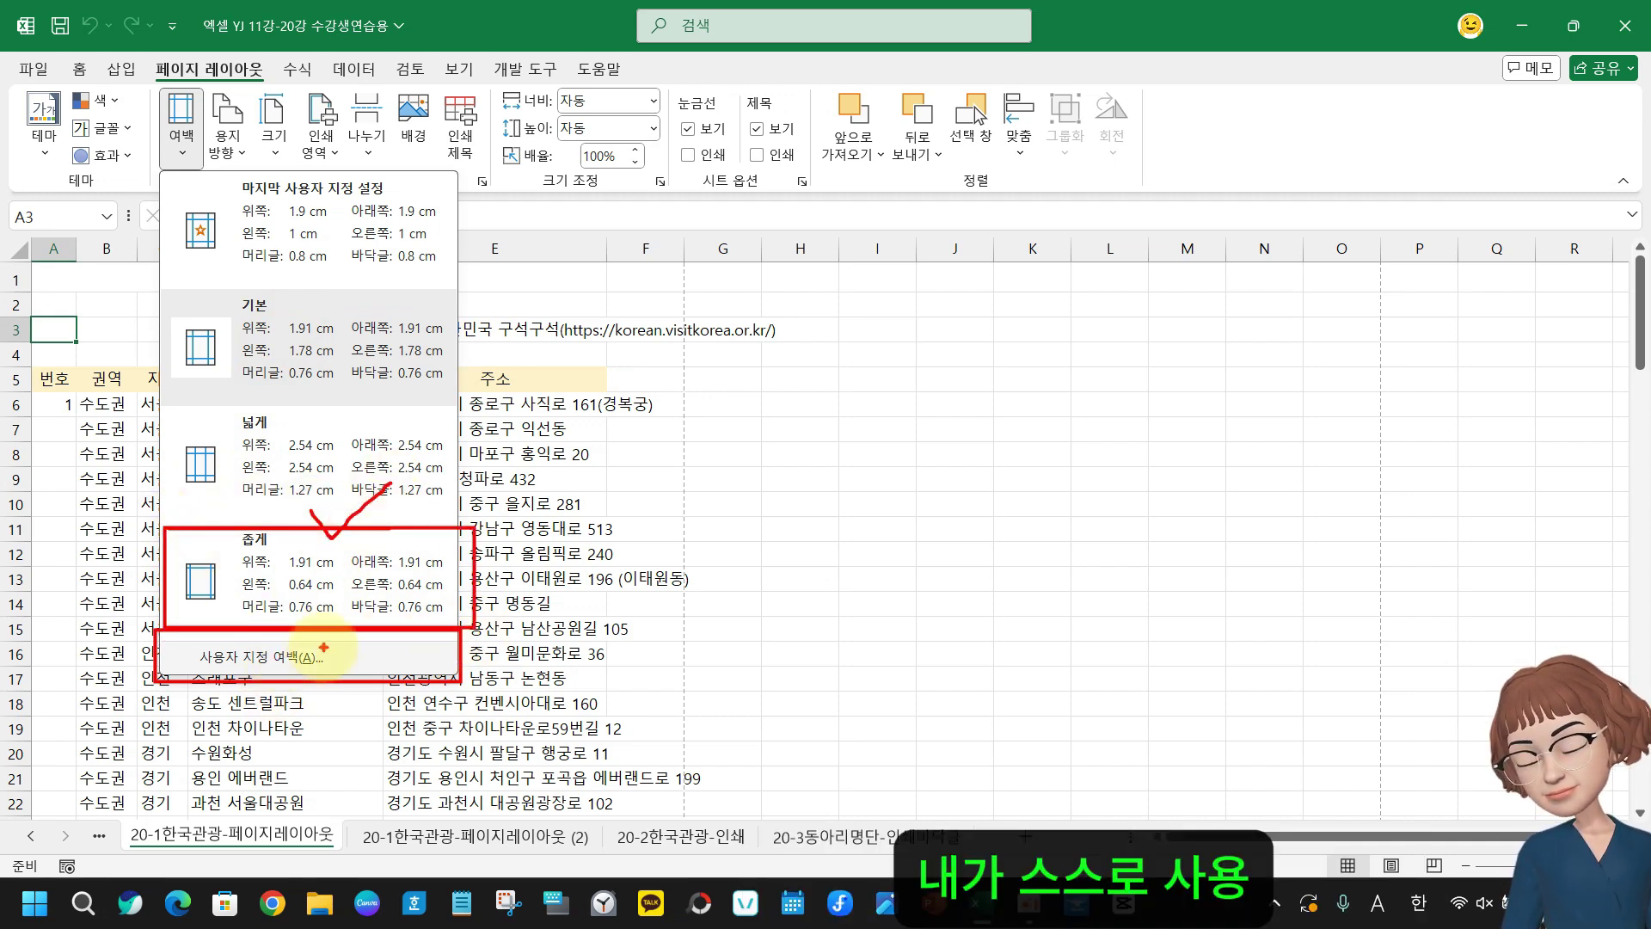
pyautogui.moveTo(353, 647)
pyautogui.mouseDown()
pyautogui.moveTo(367, 673)
pyautogui.moveTo(456, 631)
pyautogui.mouseUp()
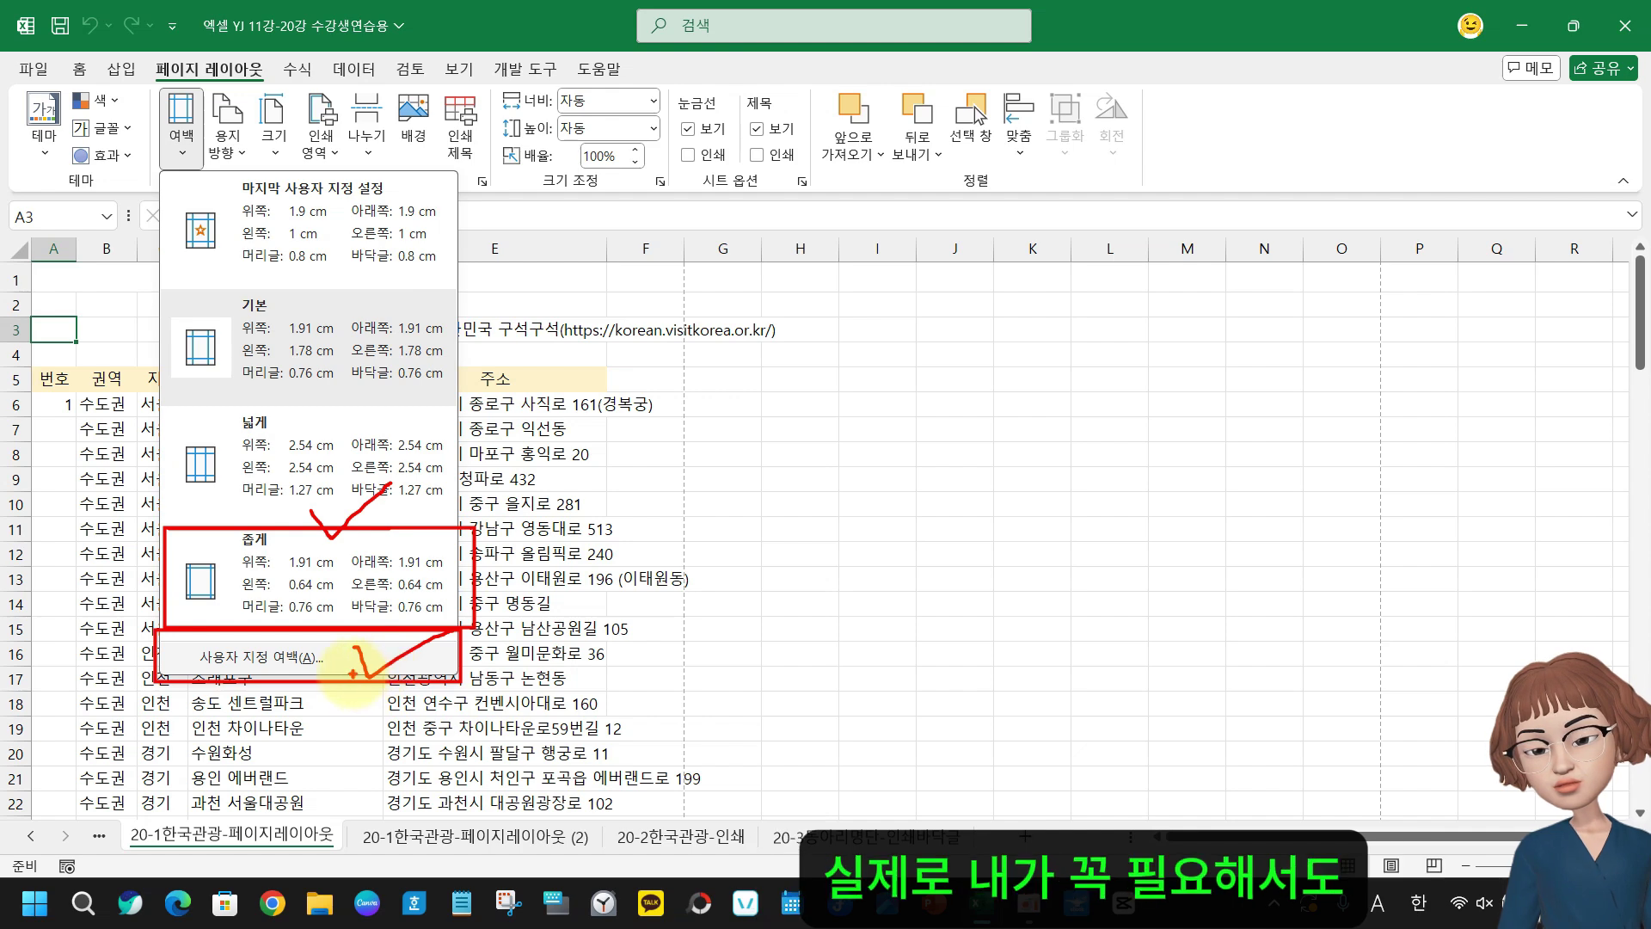
pyautogui.press('Escape')
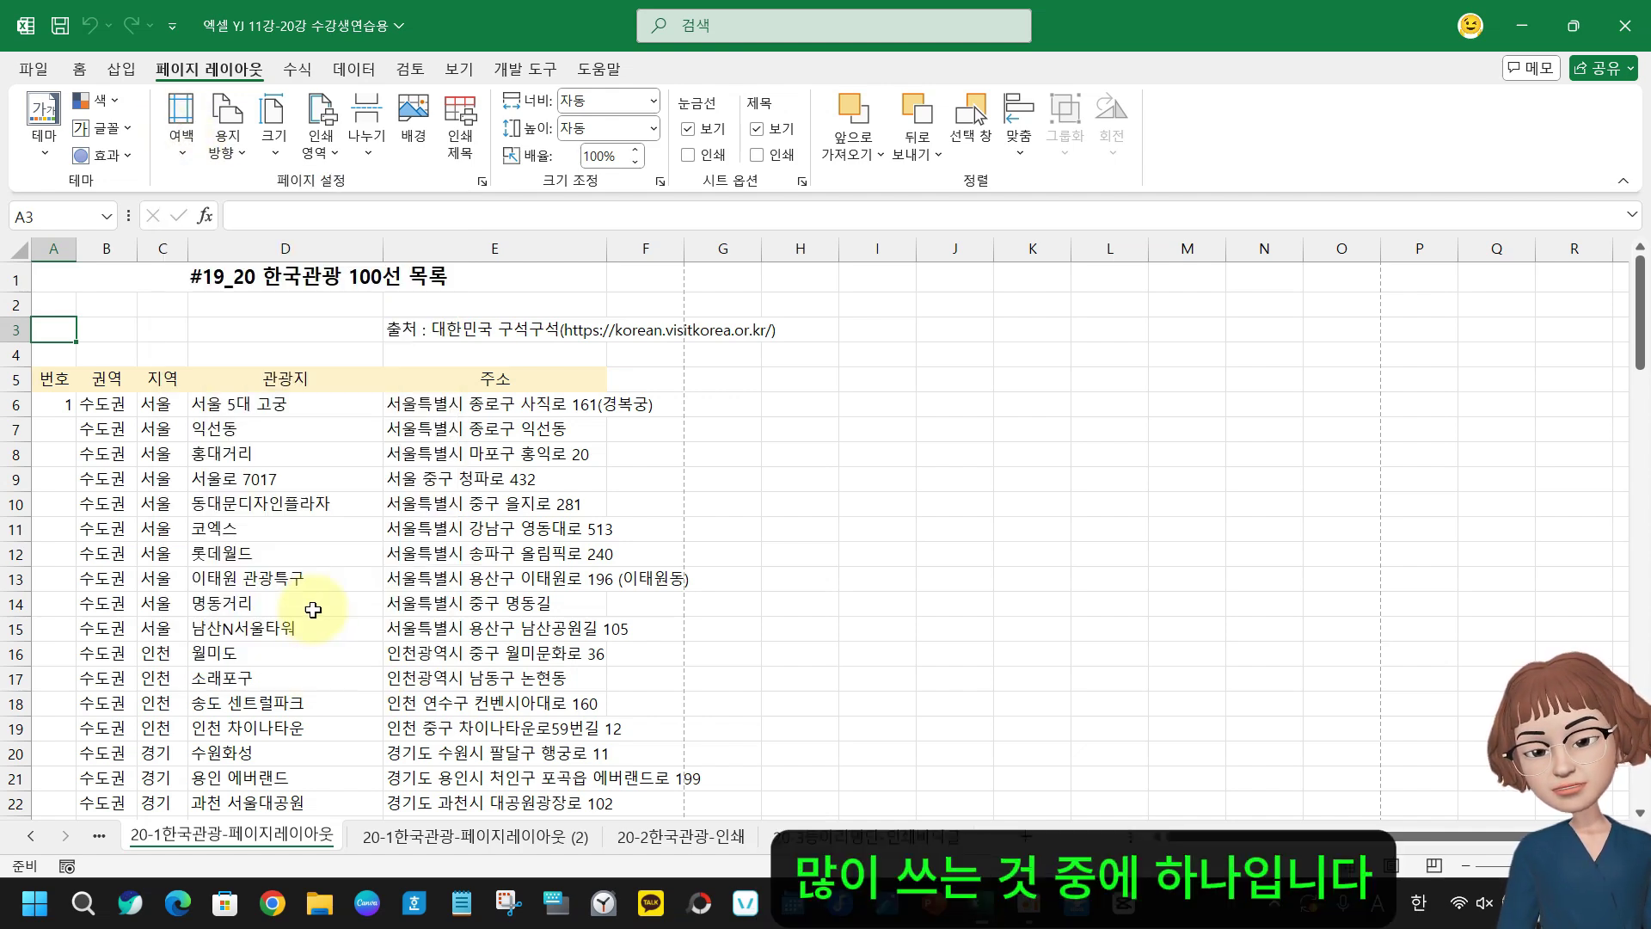
# Open the custom margins settings and look through the header/footer, page and sheet settings before returning to the margins
pyautogui.click(181, 125)
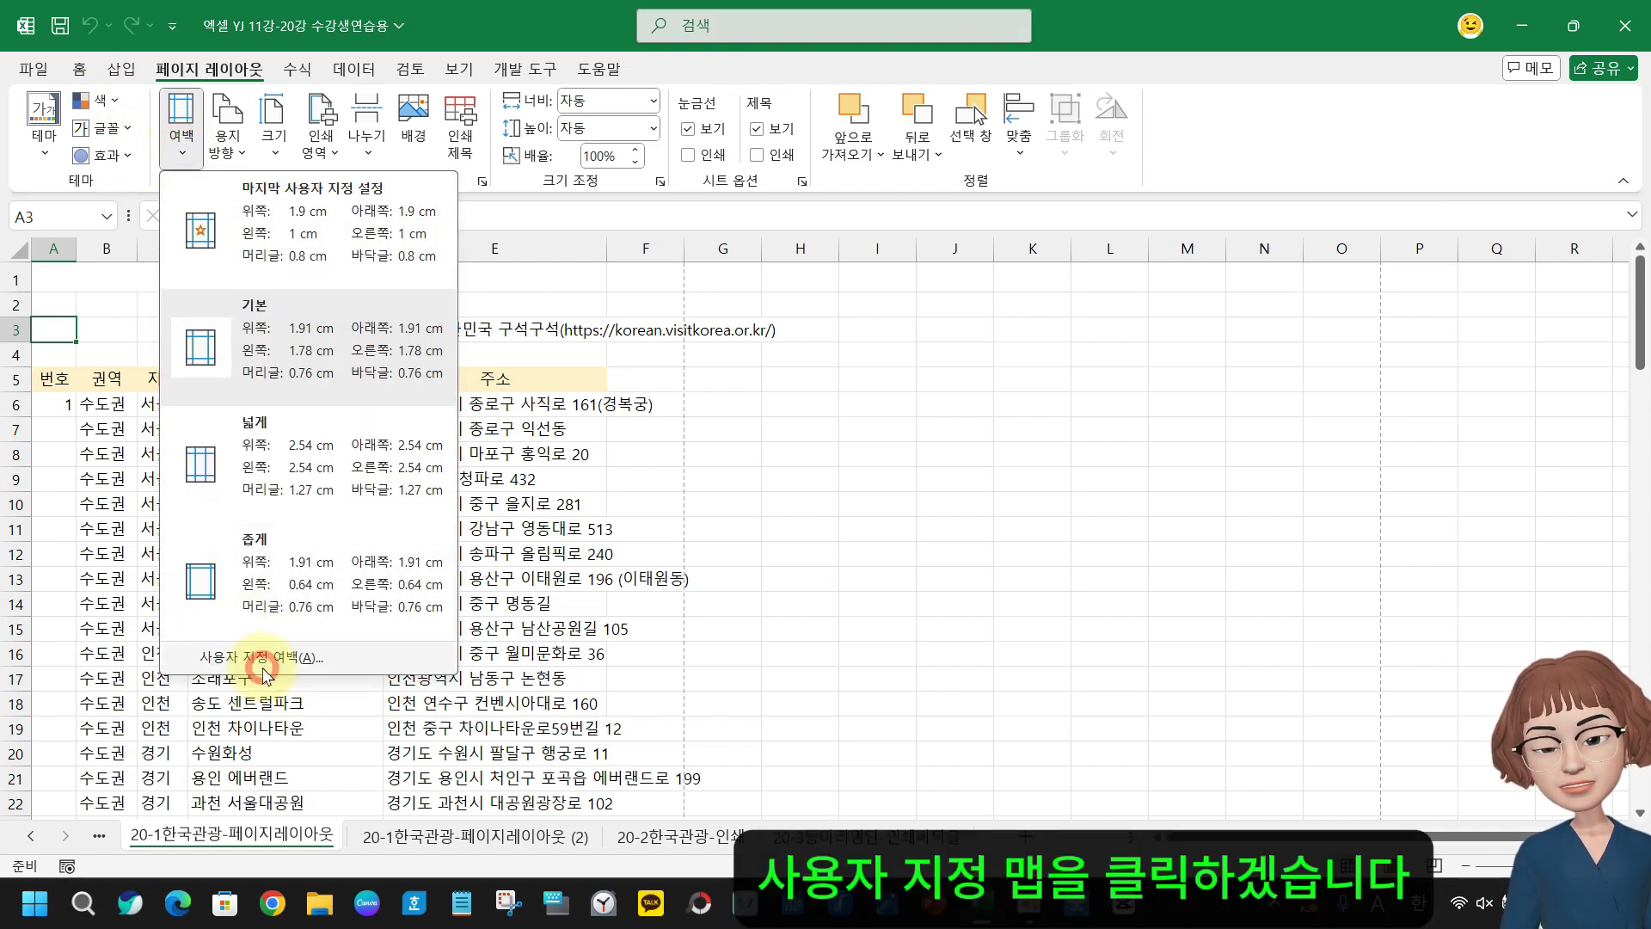
pyautogui.click(261, 664)
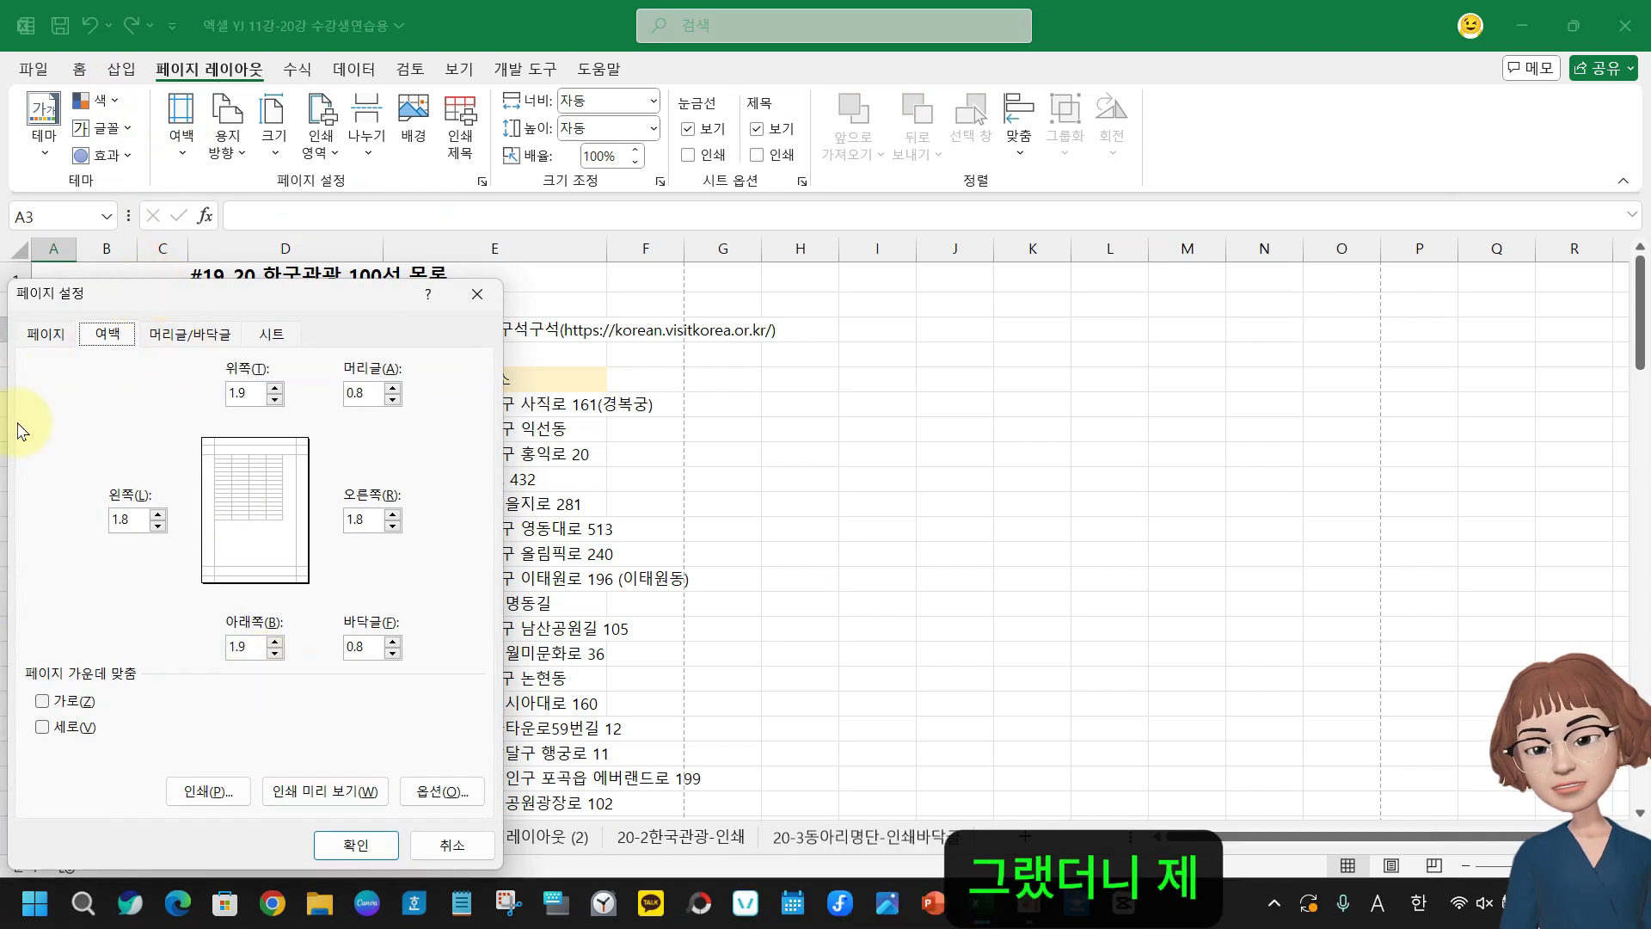
pyautogui.moveTo(15, 281)
pyautogui.mouseDown()
pyautogui.moveTo(179, 320)
pyautogui.moveTo(487, 308)
pyautogui.mouseUp()
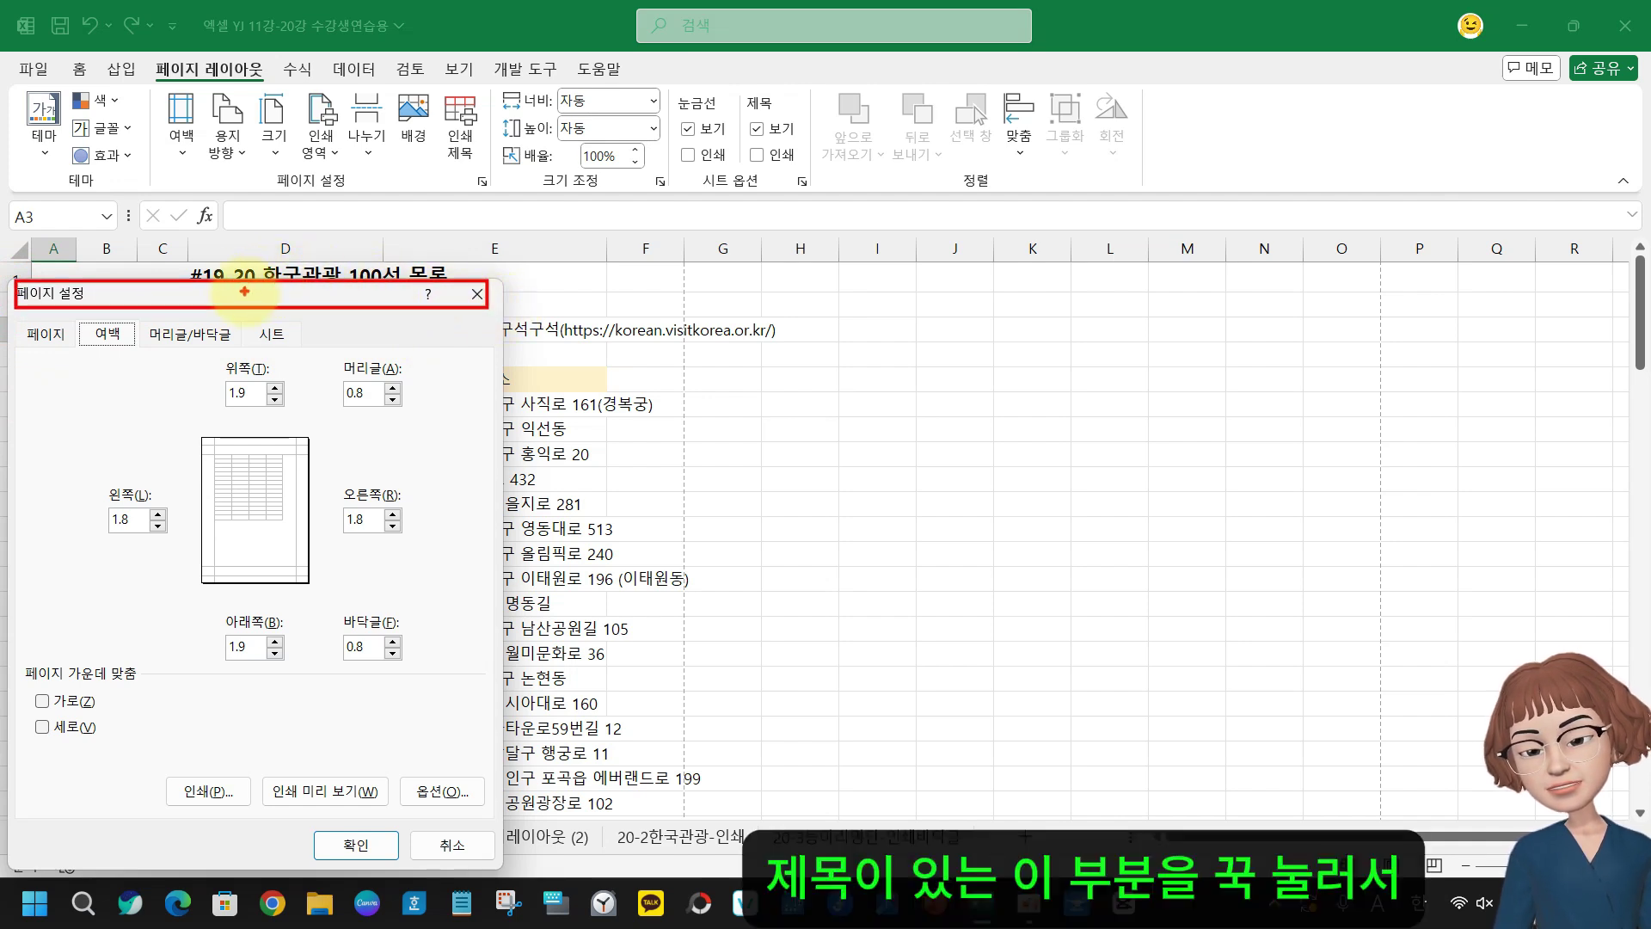
pyautogui.moveTo(157, 293); pyautogui.dragTo(503, 249)
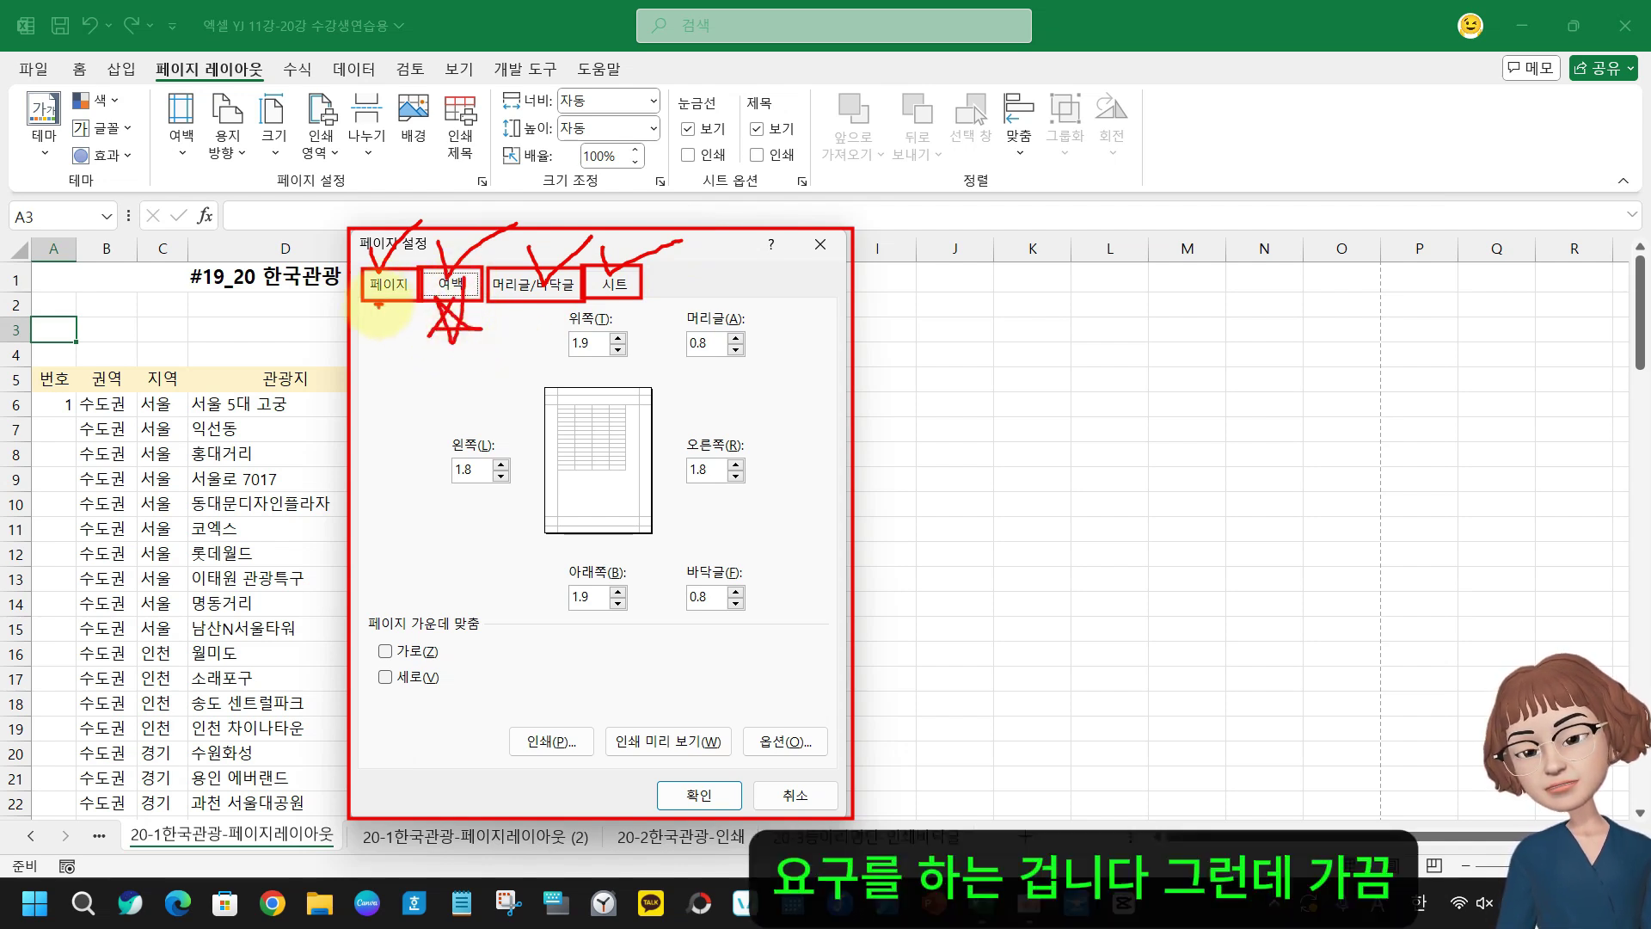
pyautogui.moveTo(366, 298); pyautogui.dragTo(846, 821)
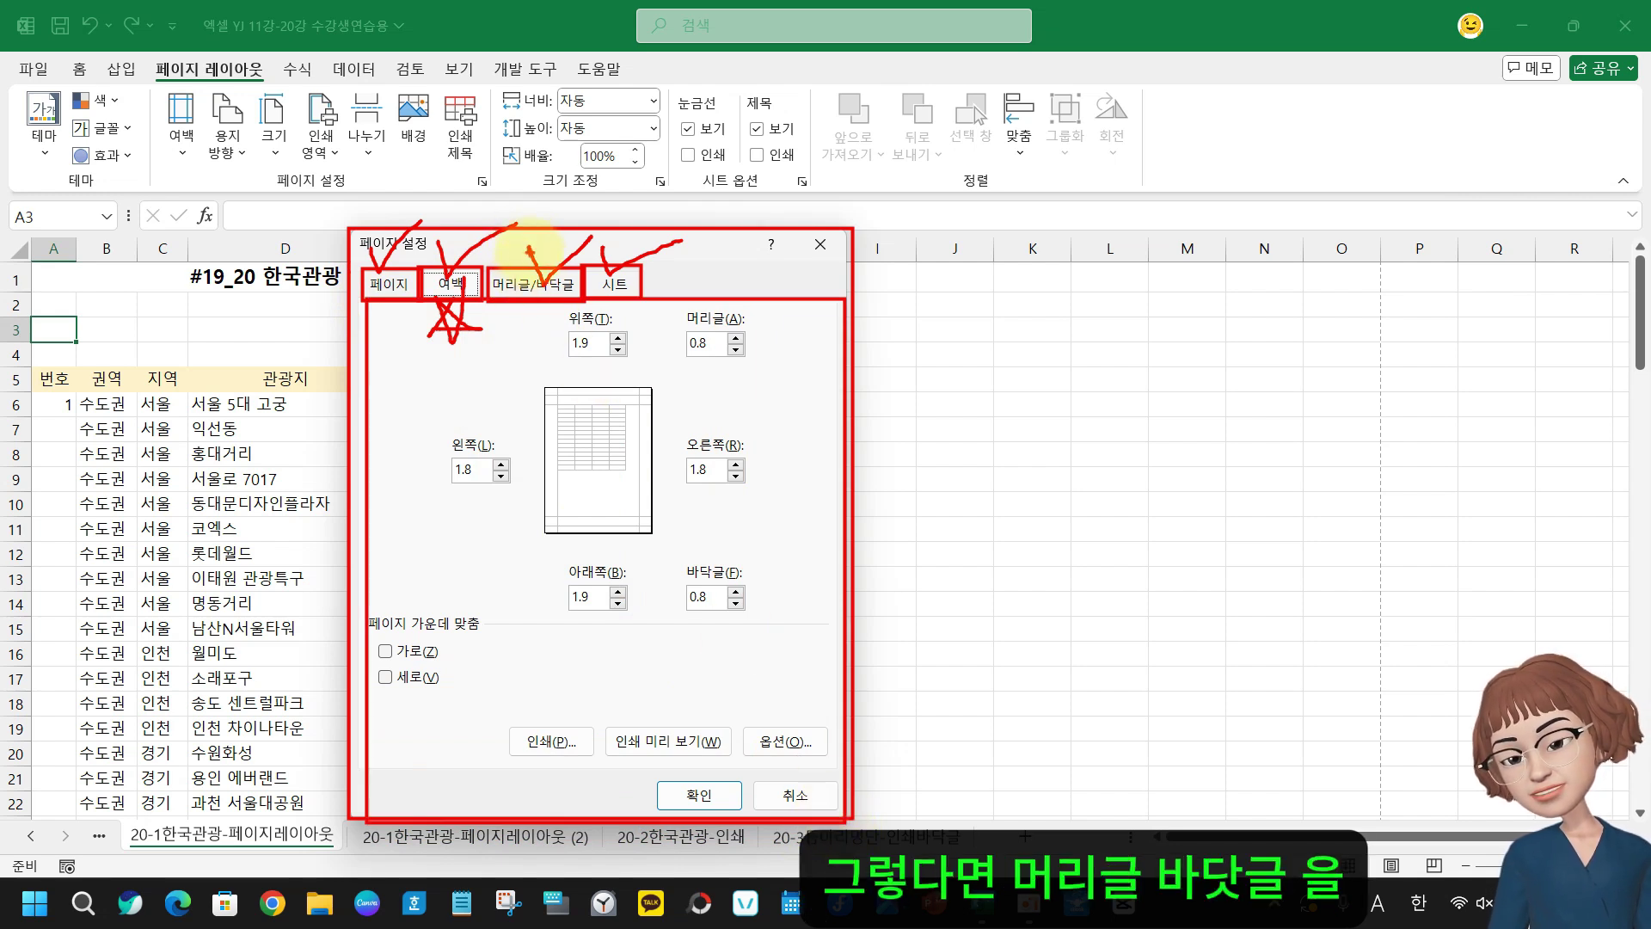
pyautogui.press('Escape')
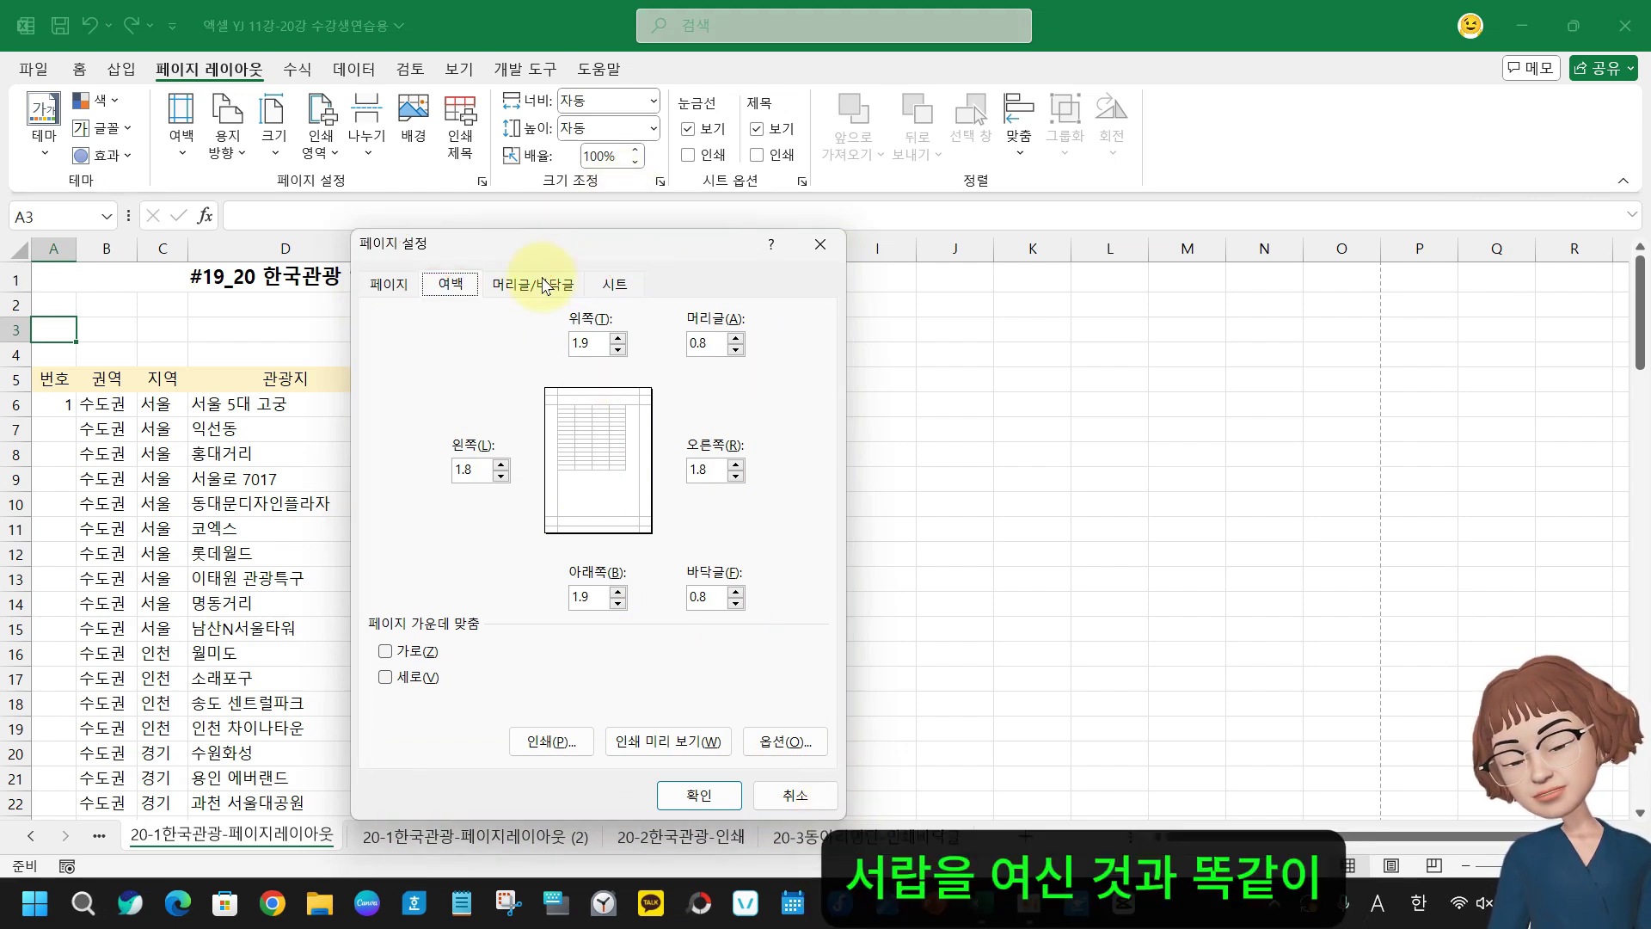
pyautogui.click(535, 284)
pyautogui.click(389, 285)
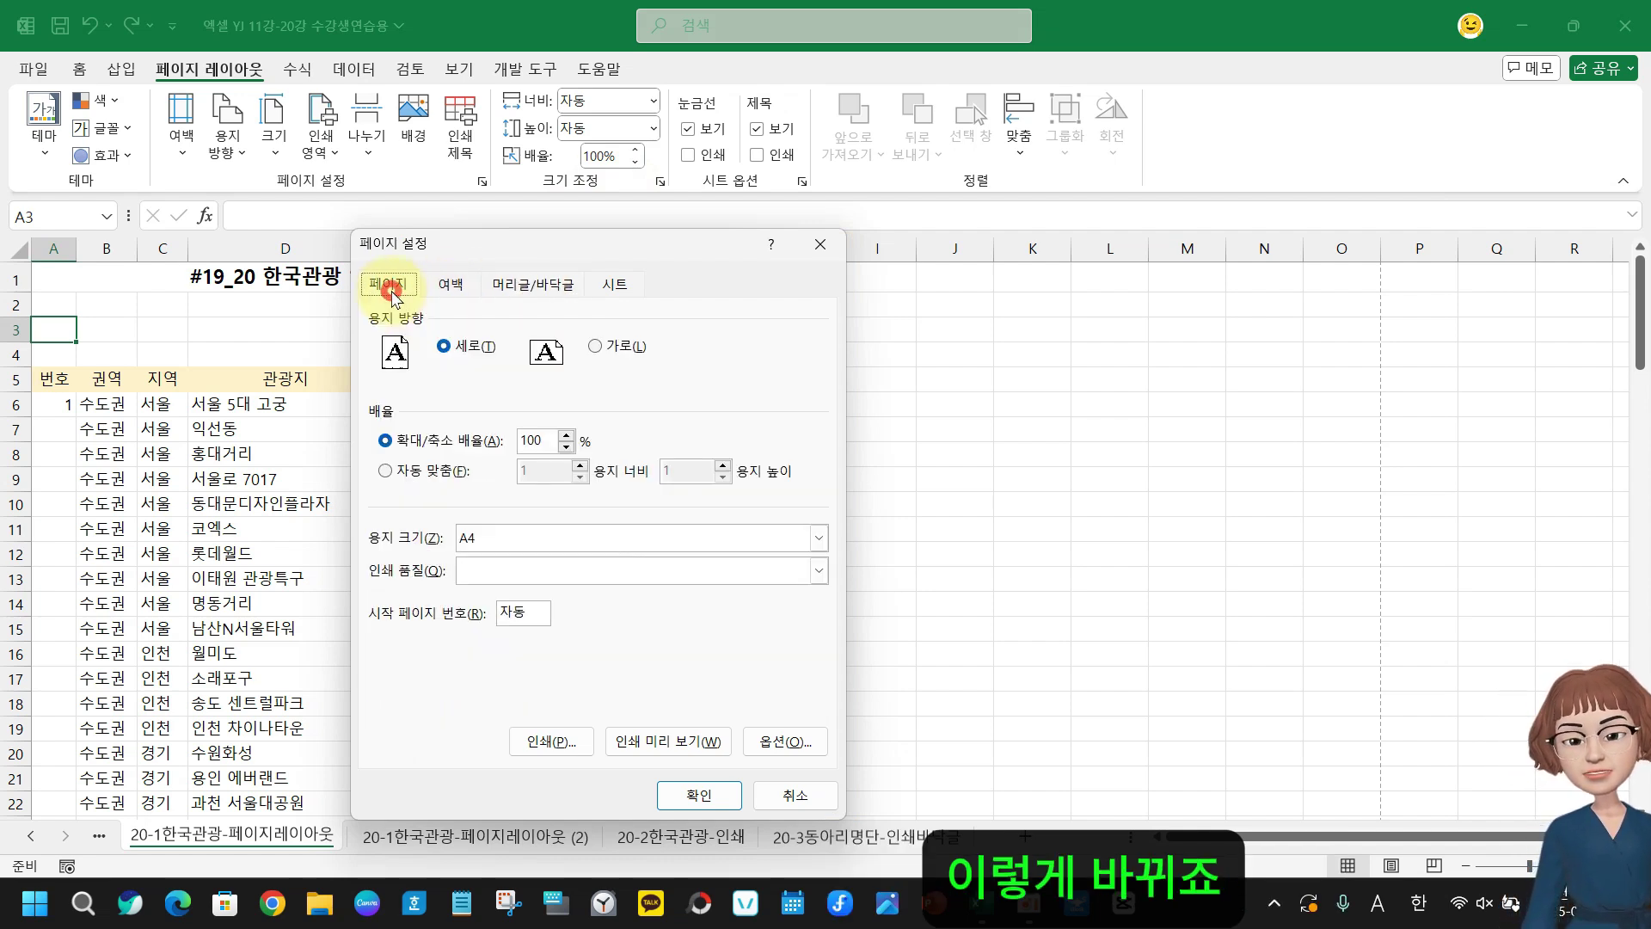
pyautogui.click(606, 287)
pyautogui.click(449, 284)
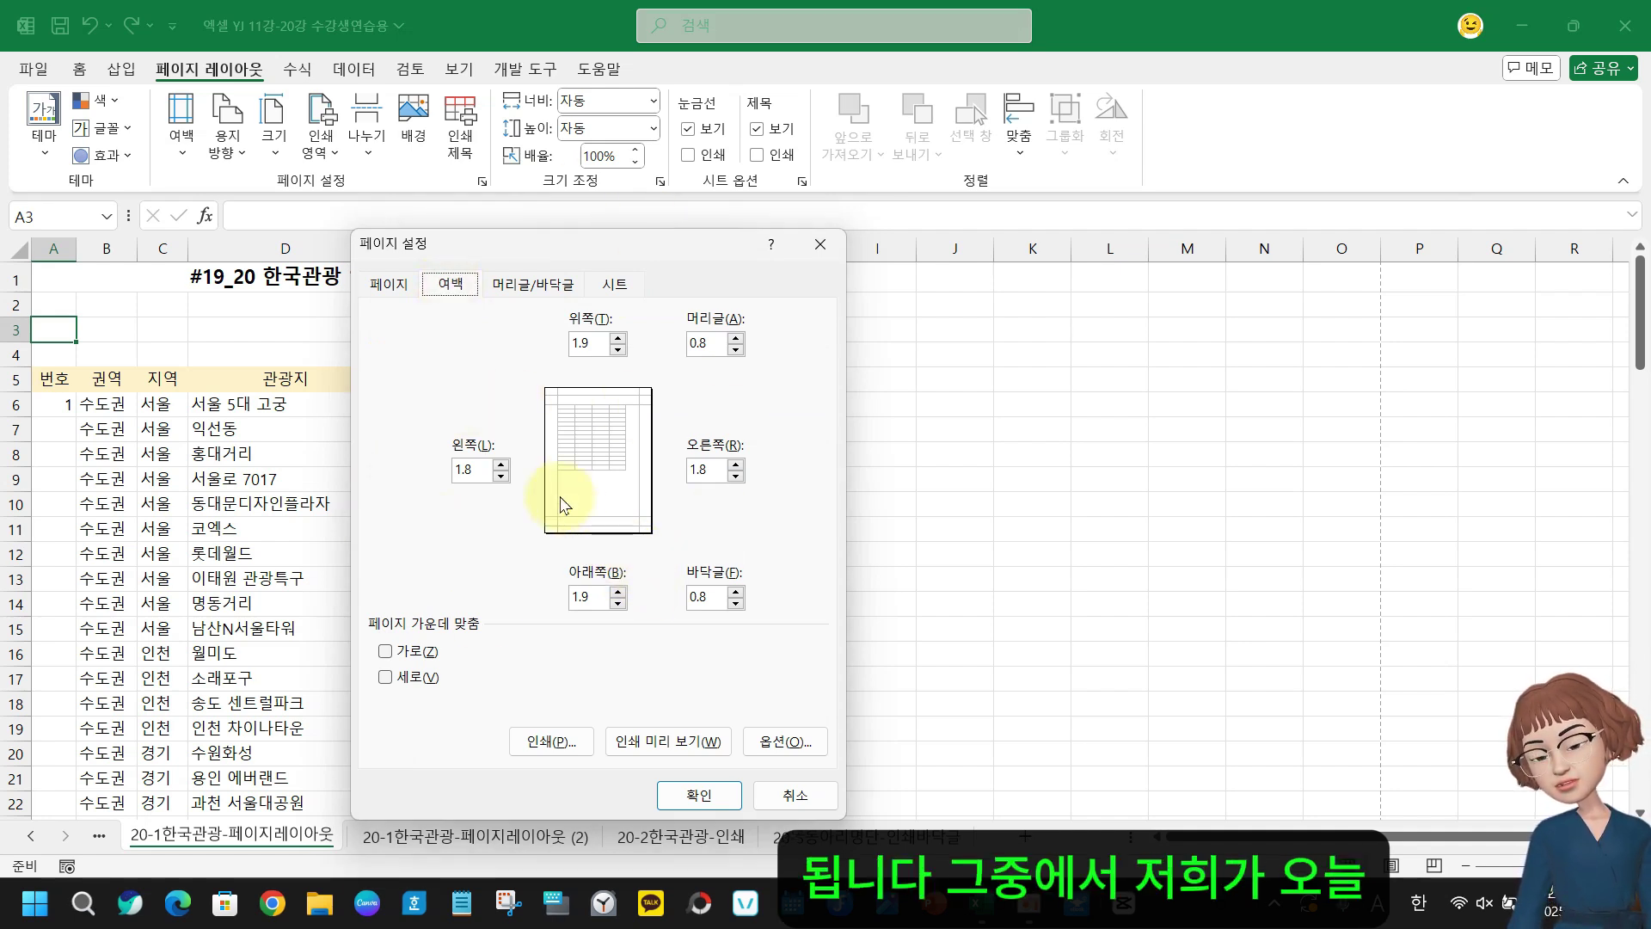
pyautogui.hotkey('ctrl', '2')
pyautogui.moveTo(426, 429)
pyautogui.mouseDown()
pyautogui.moveTo(846, 549)
pyautogui.moveTo(821, 516)
pyautogui.mouseUp()
pyautogui.moveTo(713, 472); pyautogui.dragTo(755, 488)
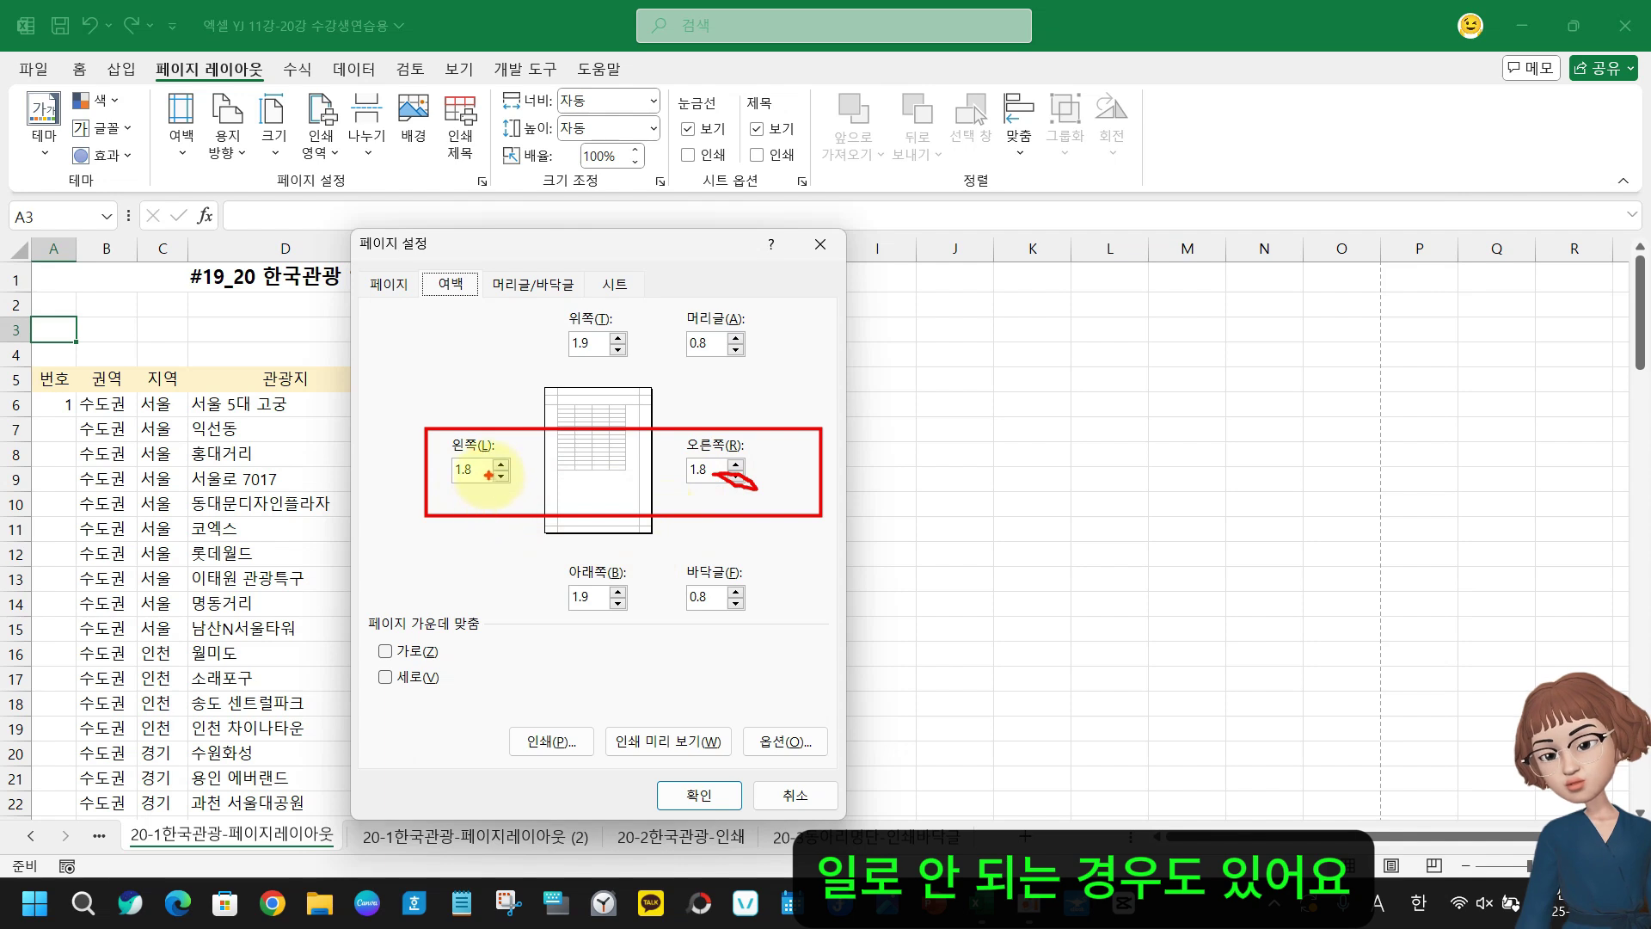
pyautogui.moveTo(486, 469); pyautogui.dragTo(518, 493)
pyautogui.moveTo(436, 455); pyautogui.dragTo(480, 488)
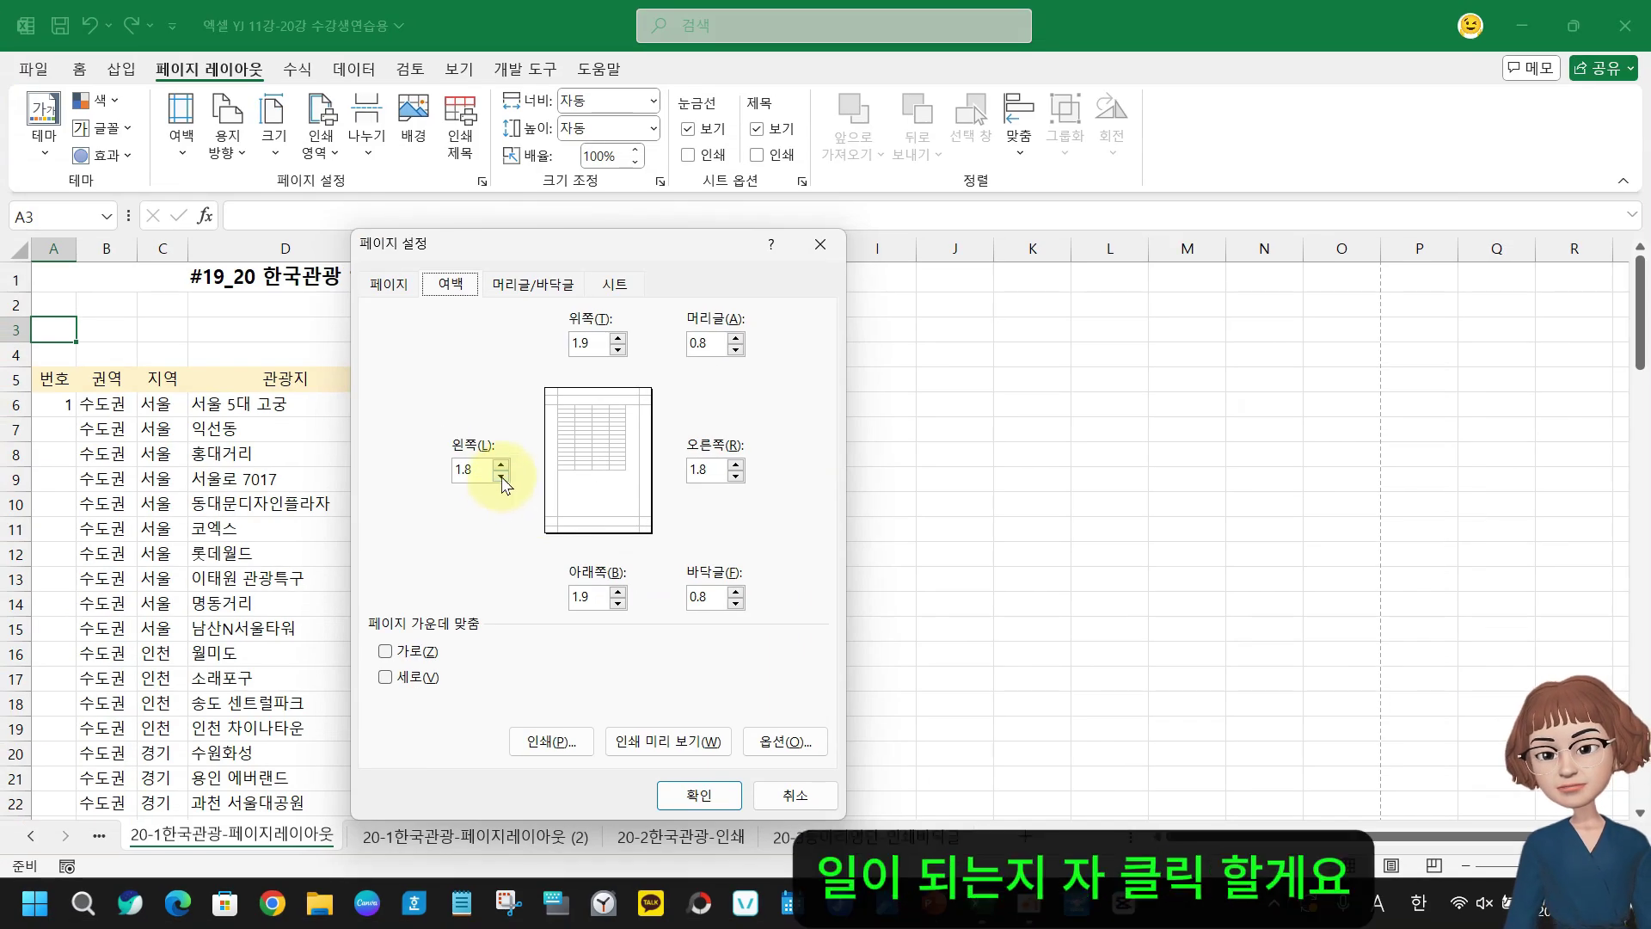
pyautogui.click(501, 478)
pyautogui.click(501, 478)
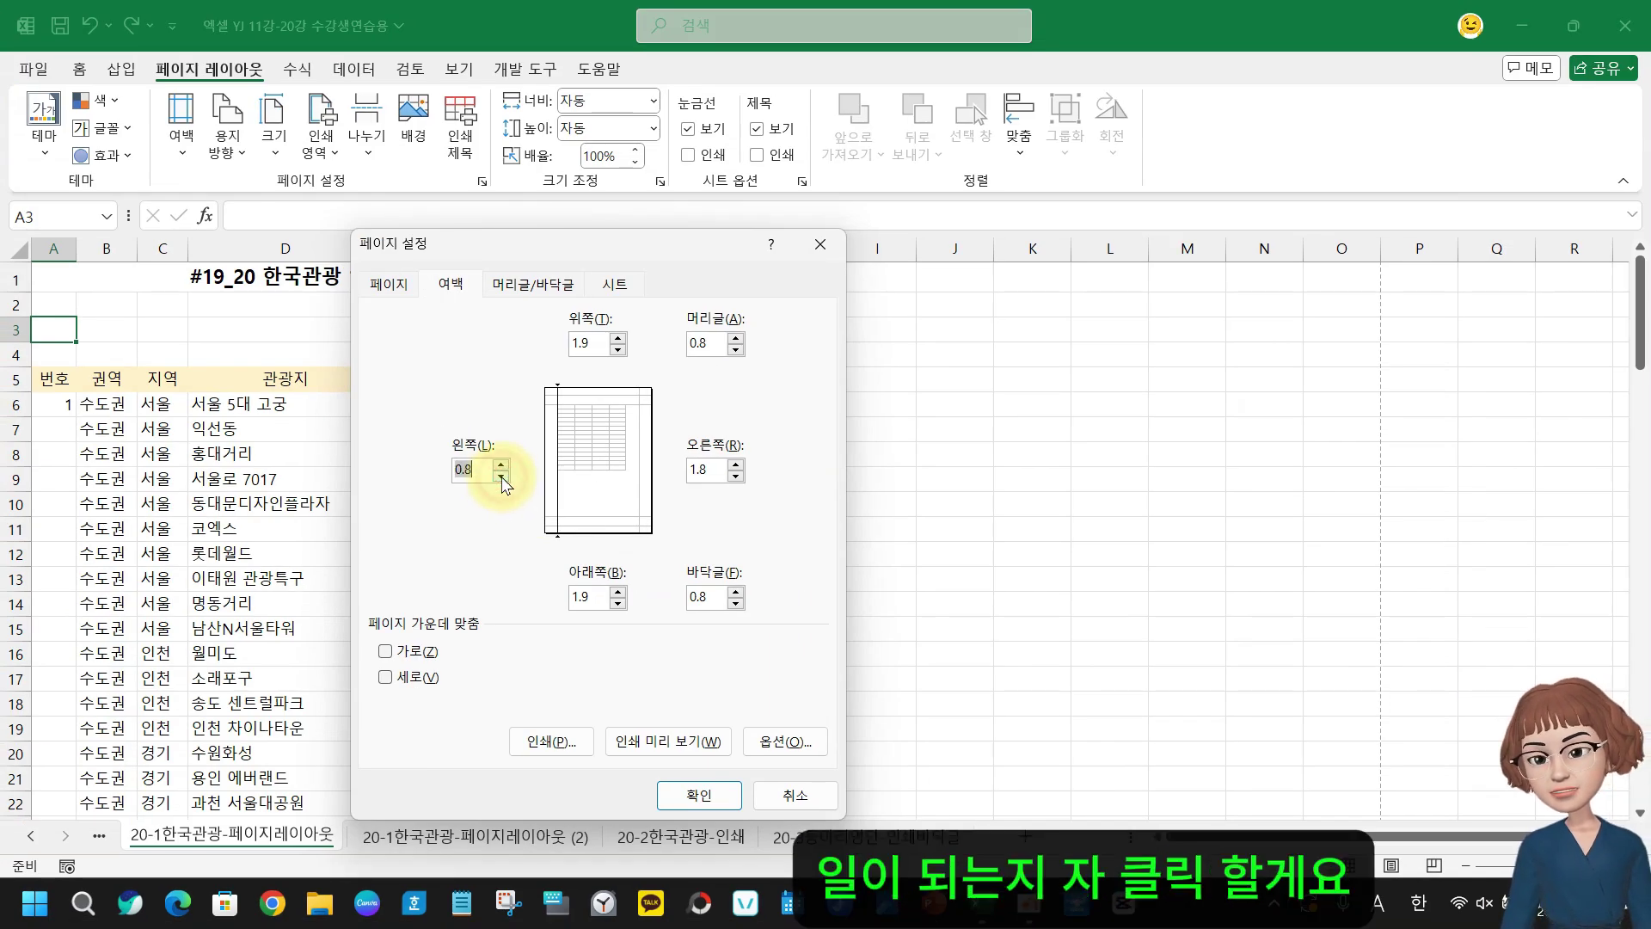
pyautogui.click(500, 466)
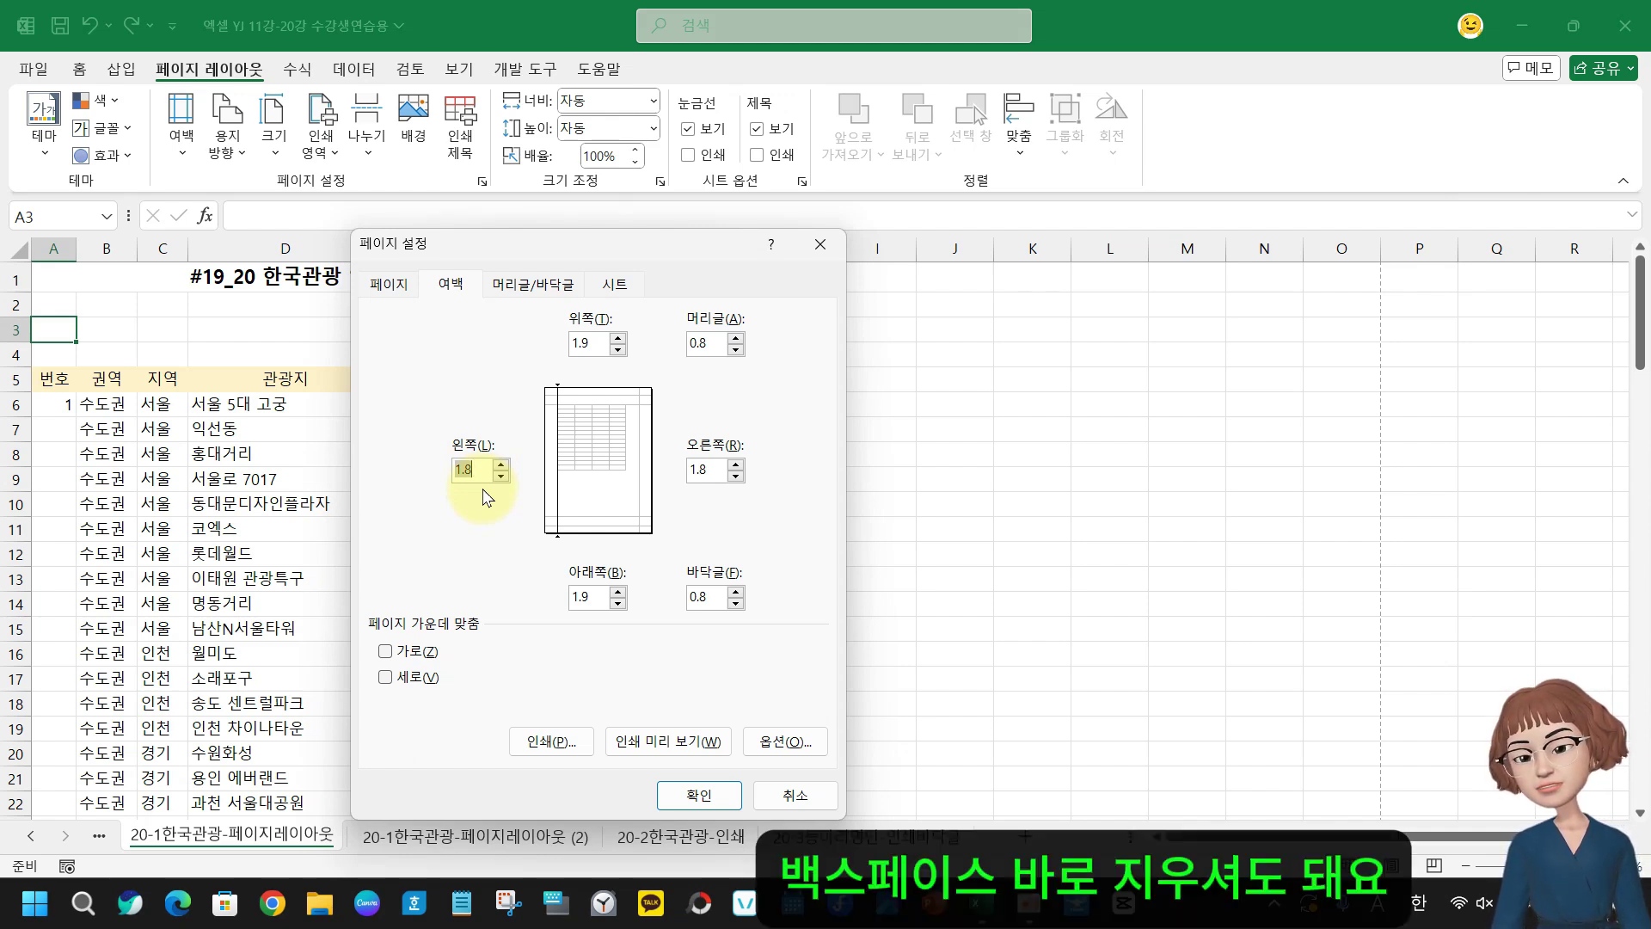
pyautogui.press('BackSpace')
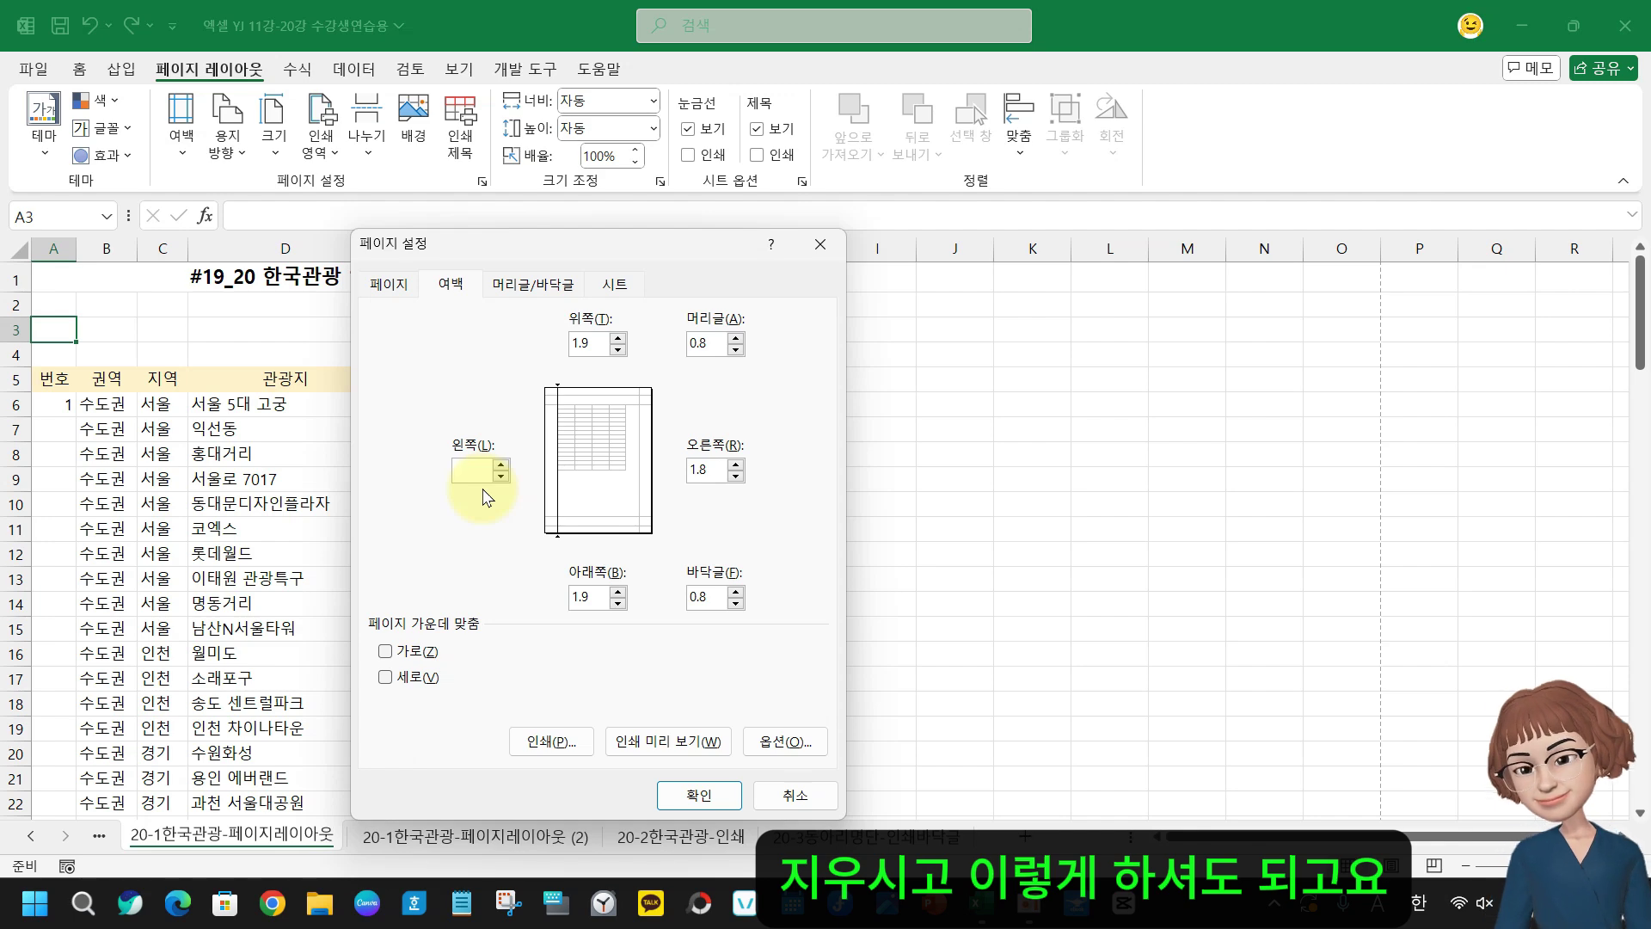
pyautogui.press('Escape')
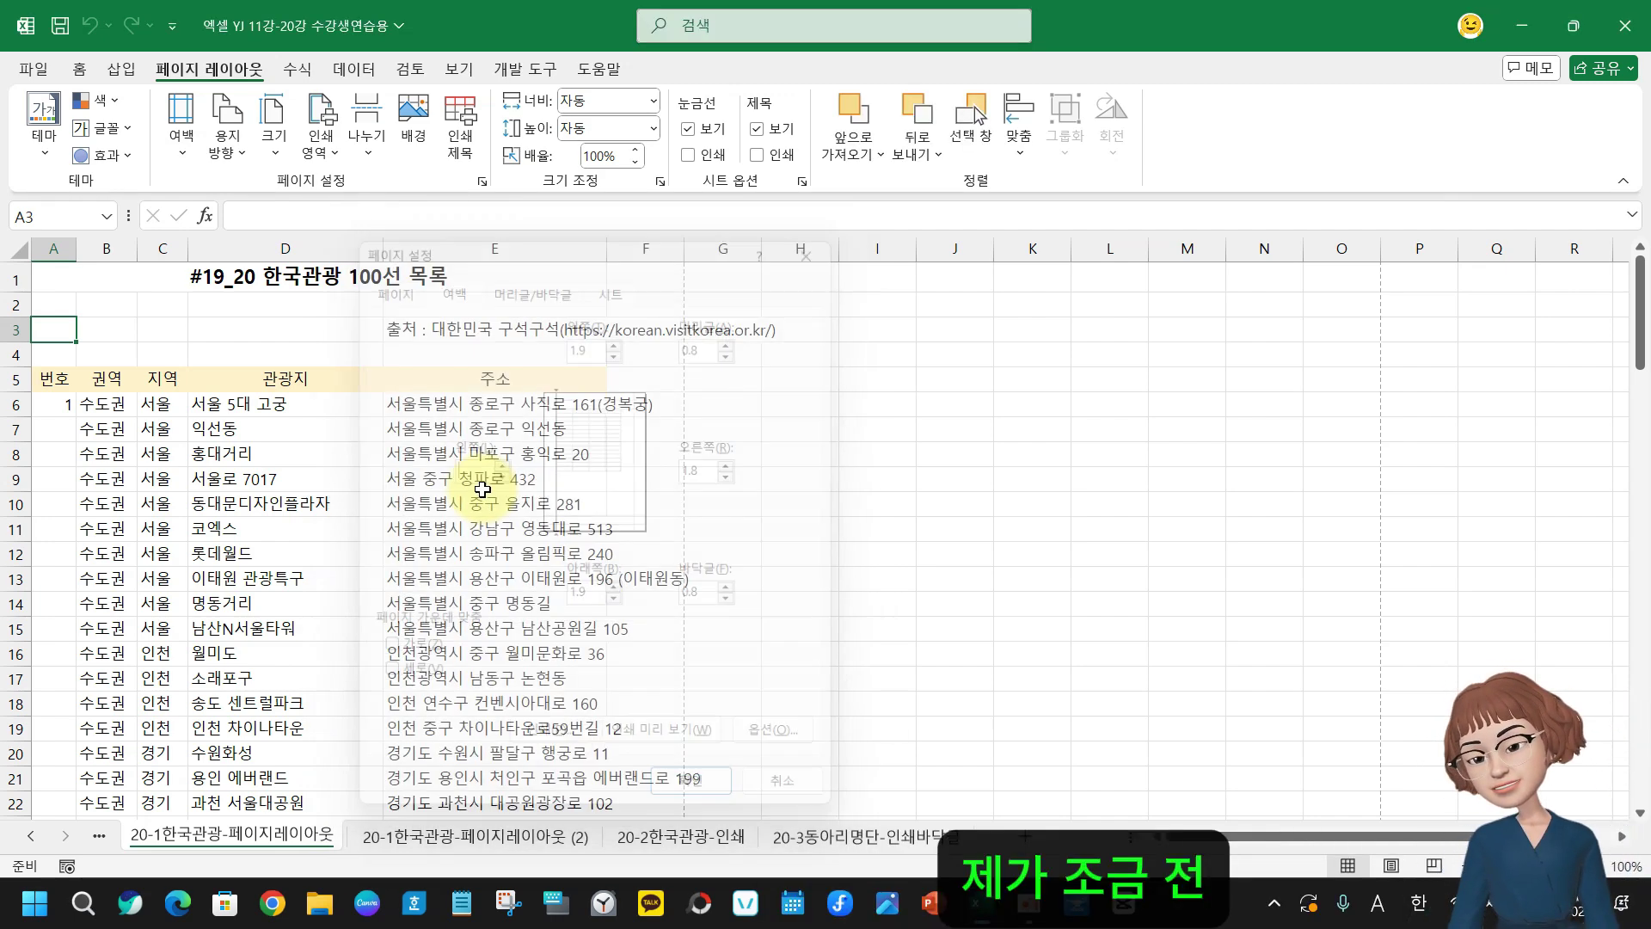
# Set custom page margins with both the left and right margins at 1
pyautogui.click(181, 151)
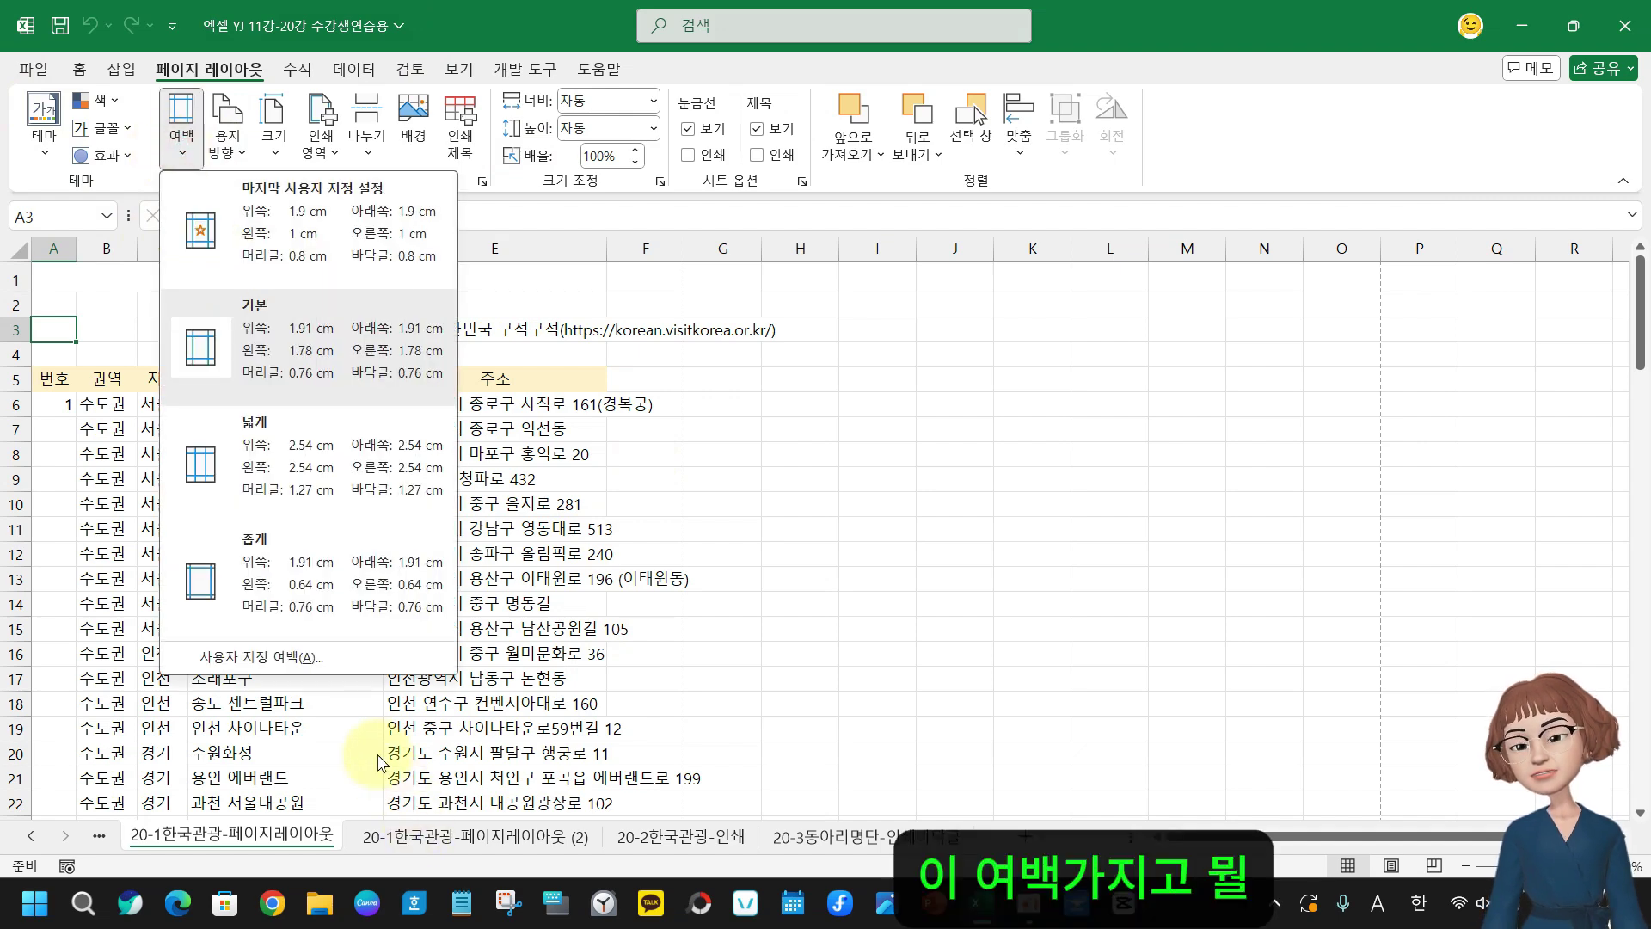
pyautogui.click(350, 662)
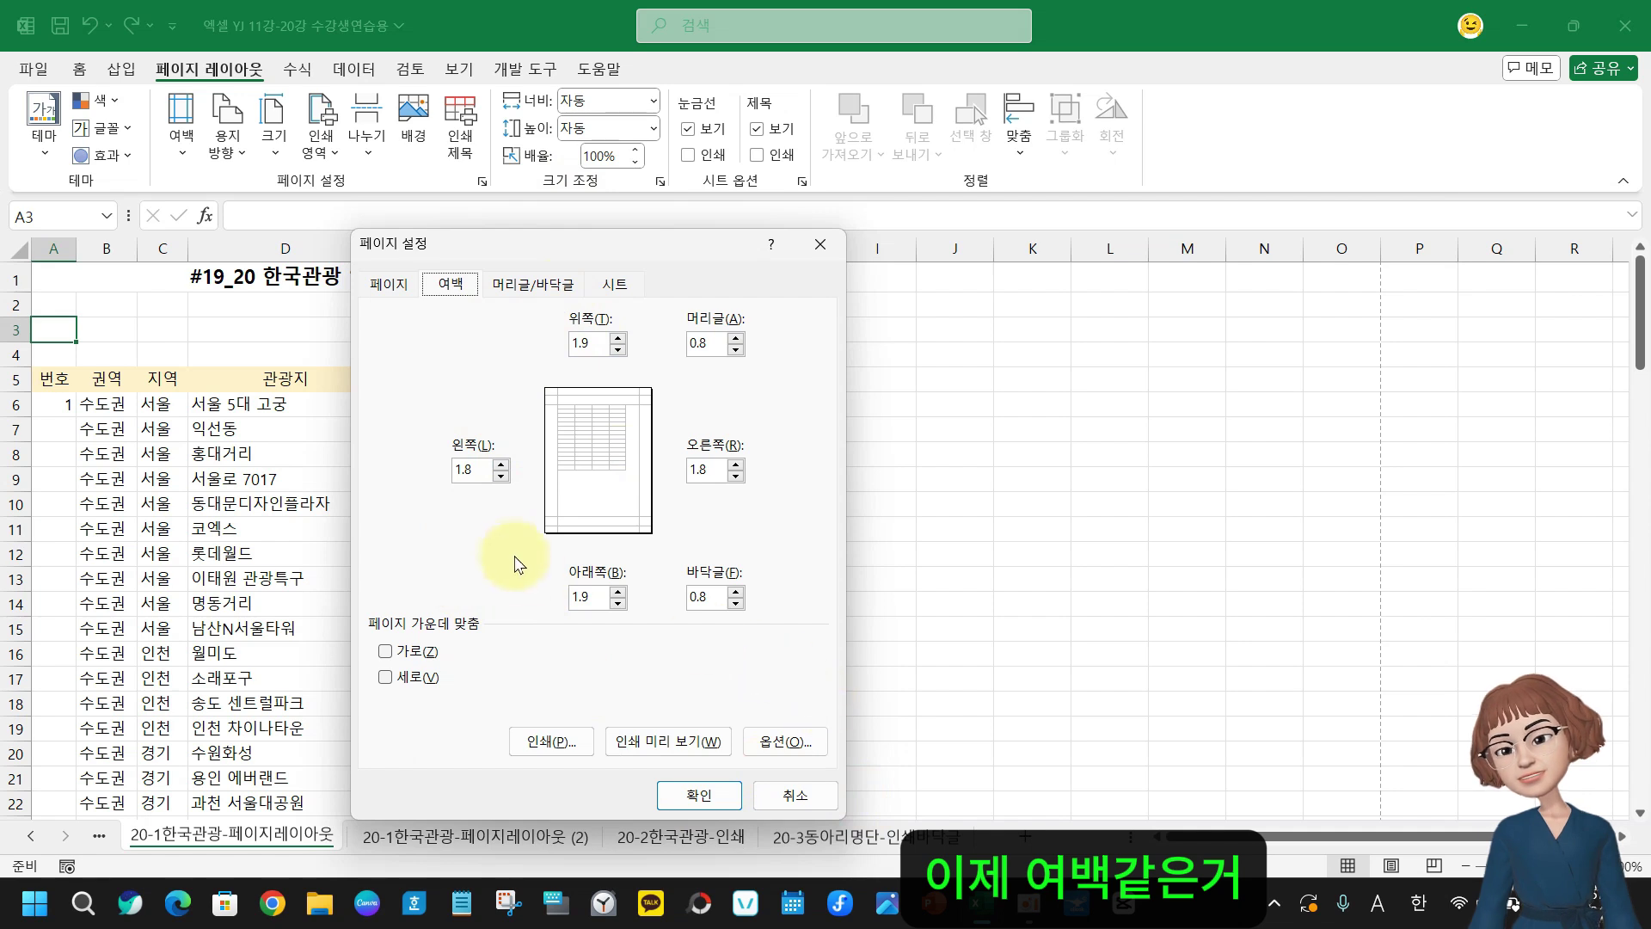
pyautogui.click(483, 475)
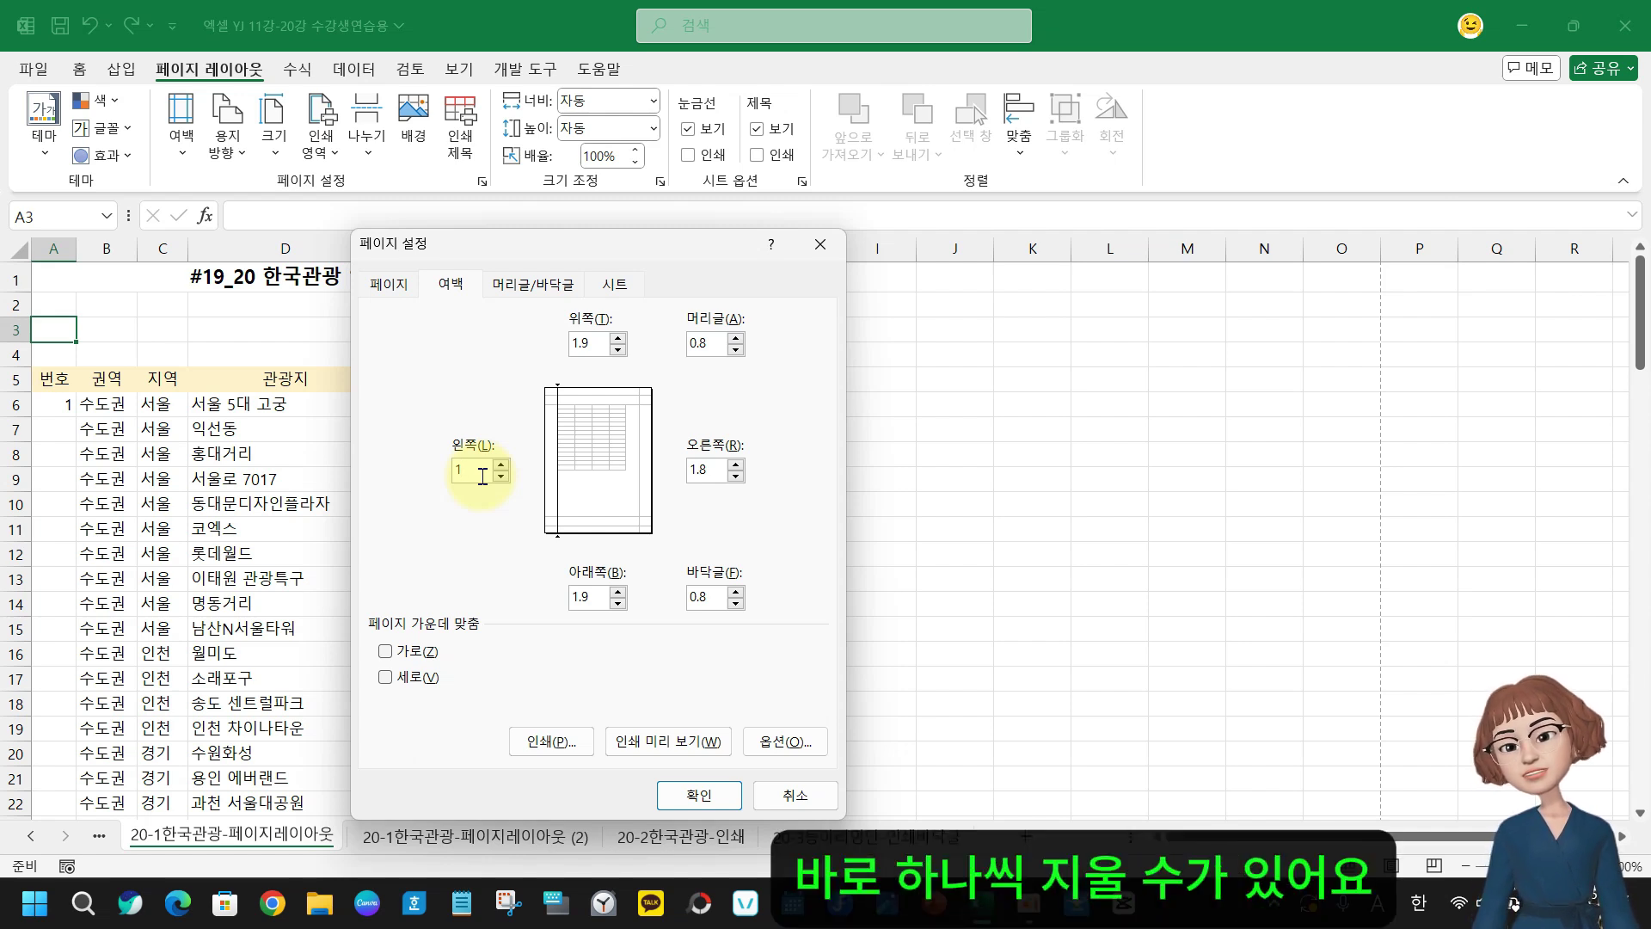
pyautogui.doubleClick(716, 469)
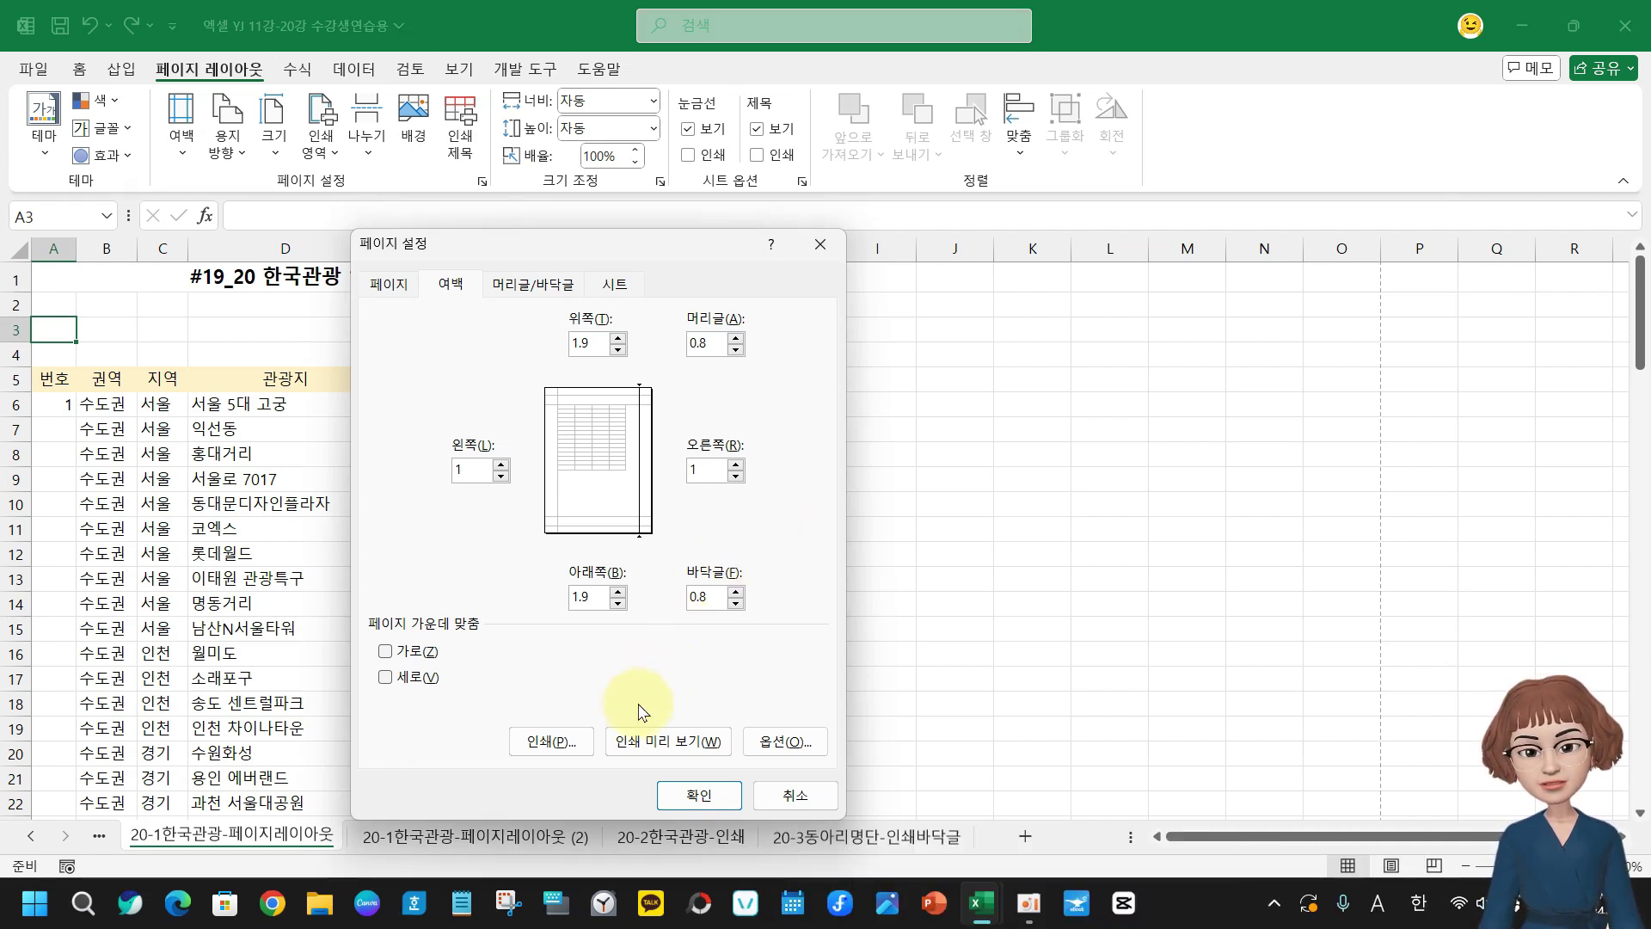
# Center the sheet horizontally (가로) on the printed page and apply the page setup
pyautogui.hotkey('ctrl', '2')
pyautogui.moveTo(357, 633); pyautogui.dragTo(469, 670)
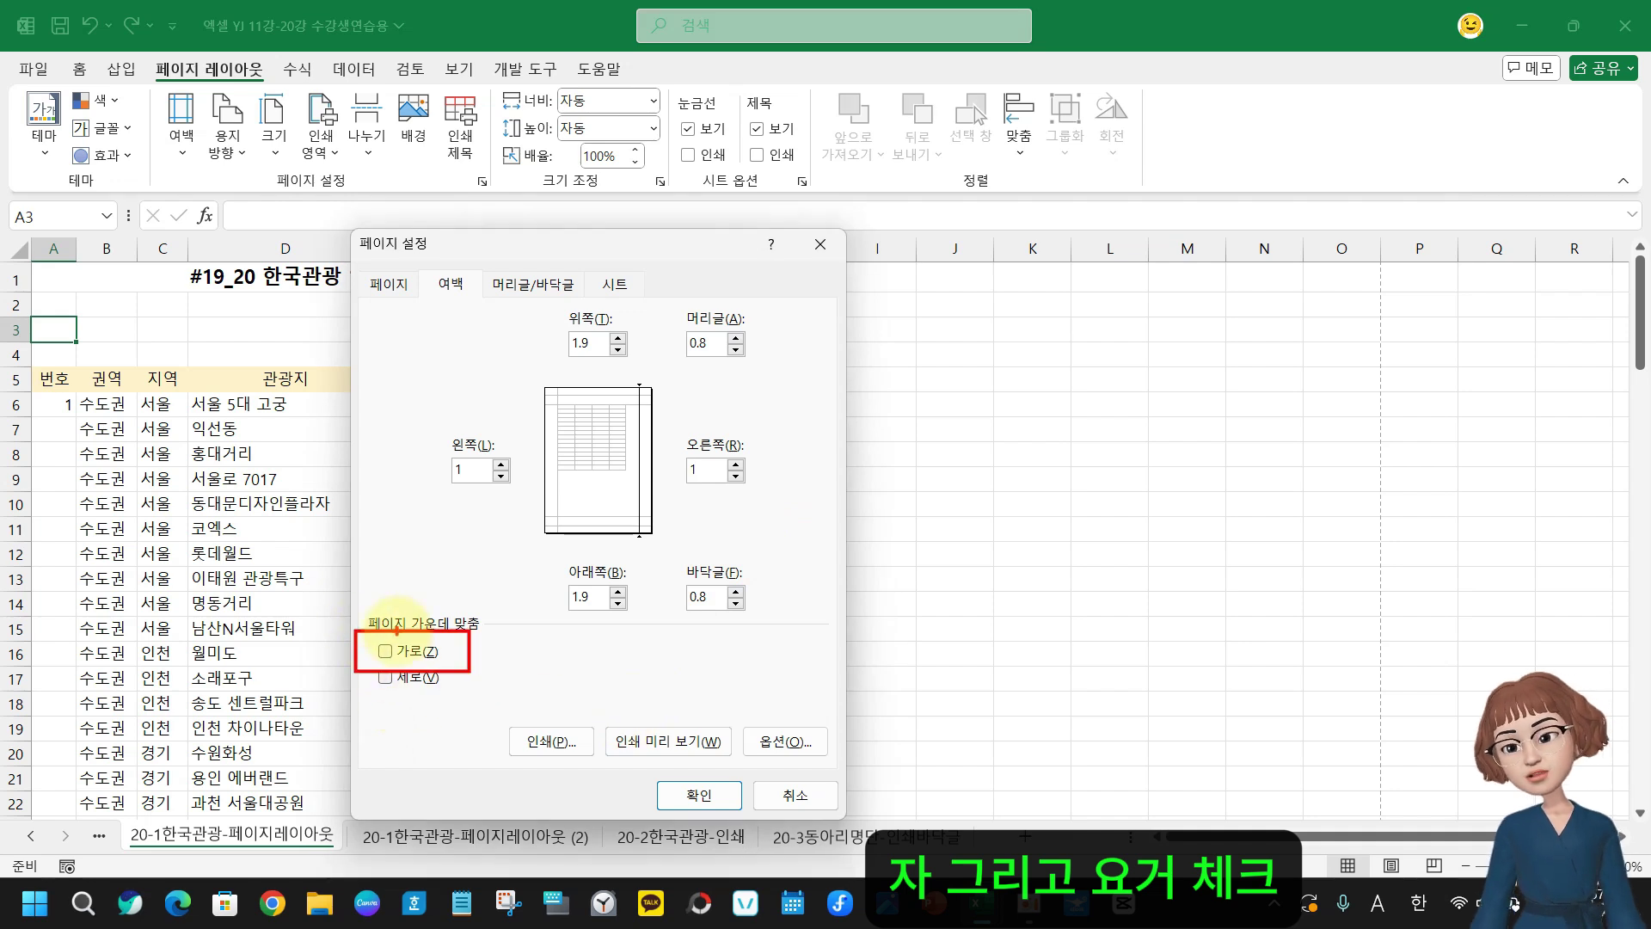
pyautogui.moveTo(361, 625); pyautogui.dragTo(418, 595)
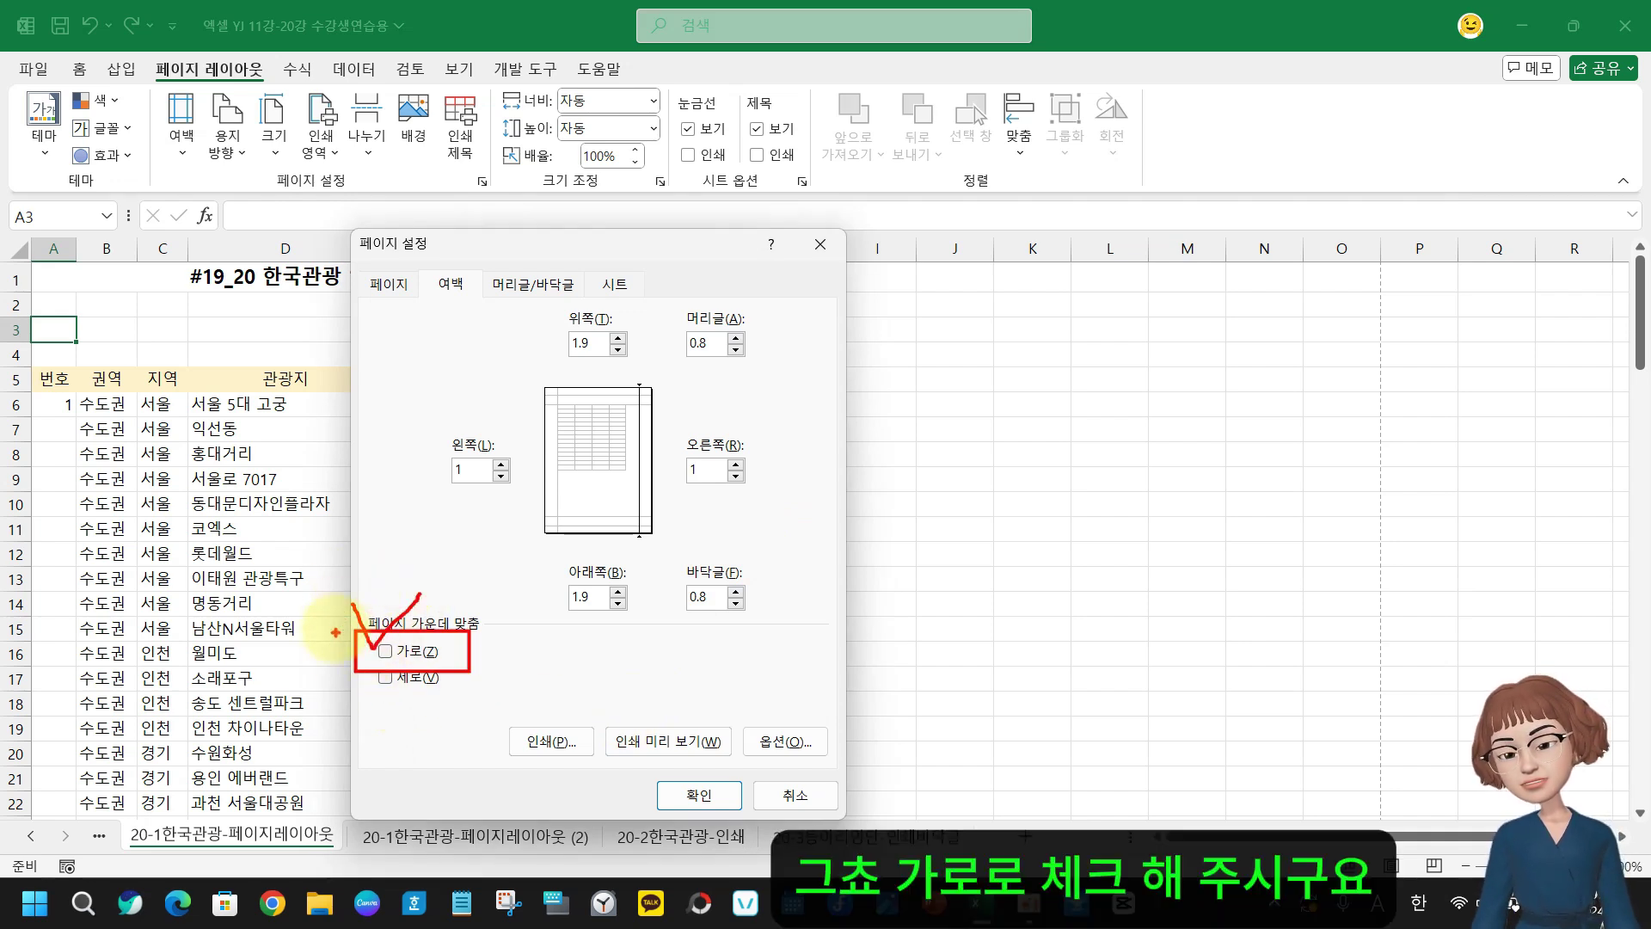
pyautogui.press('Escape')
pyautogui.click(379, 655)
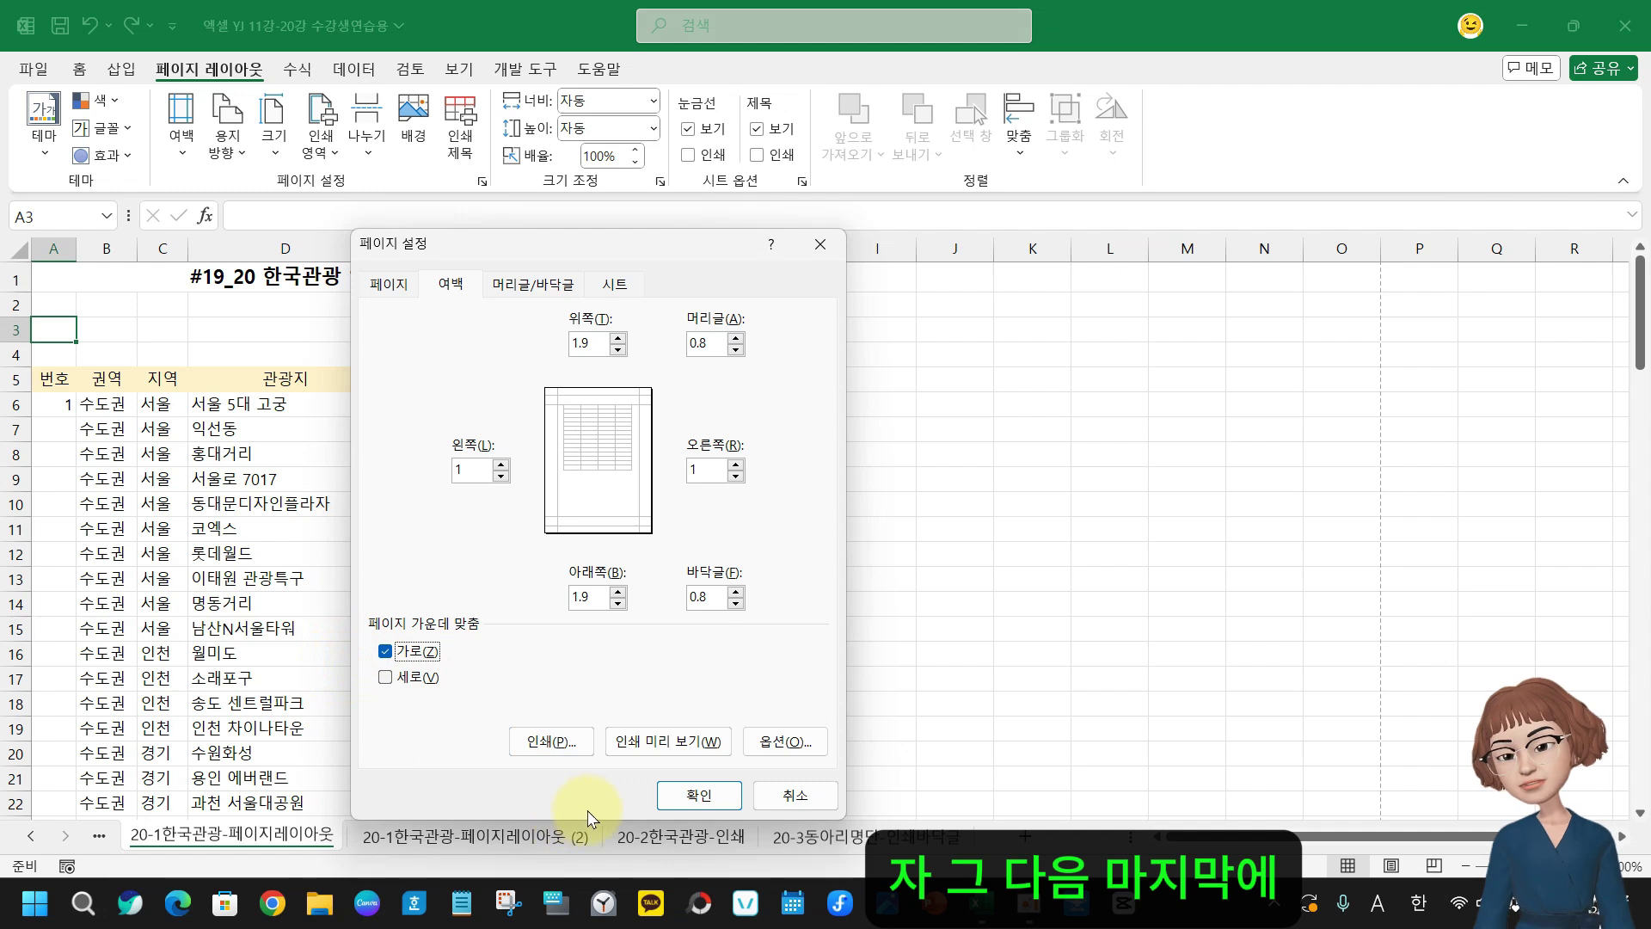
pyautogui.moveTo(615, 765); pyautogui.dragTo(762, 862)
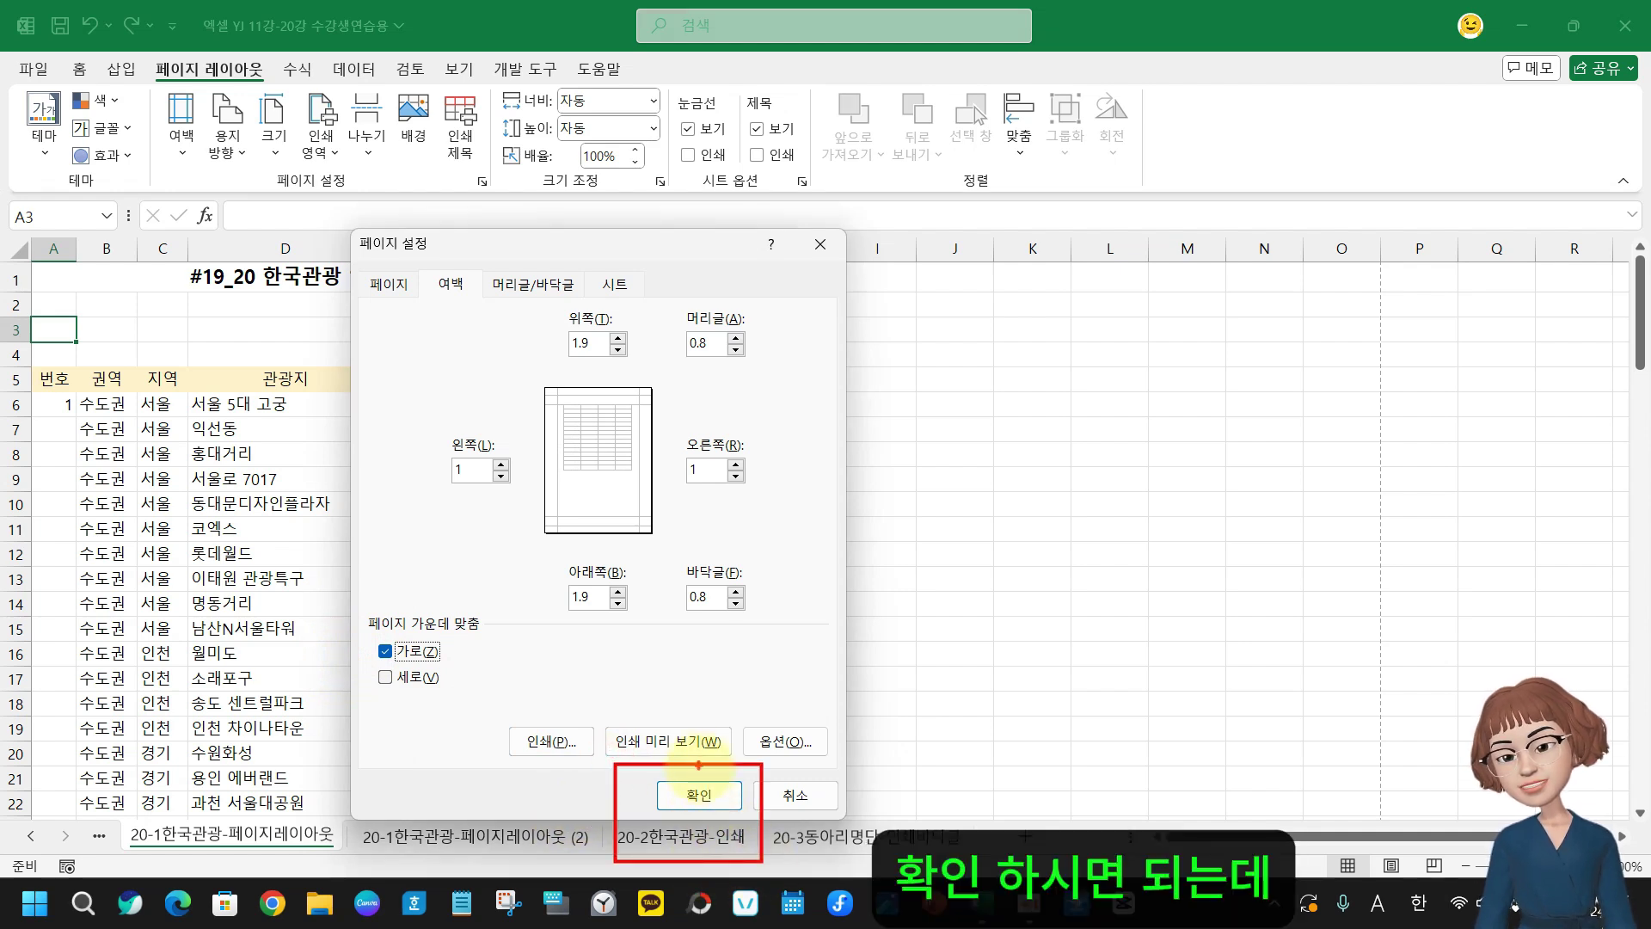
pyautogui.press('Escape')
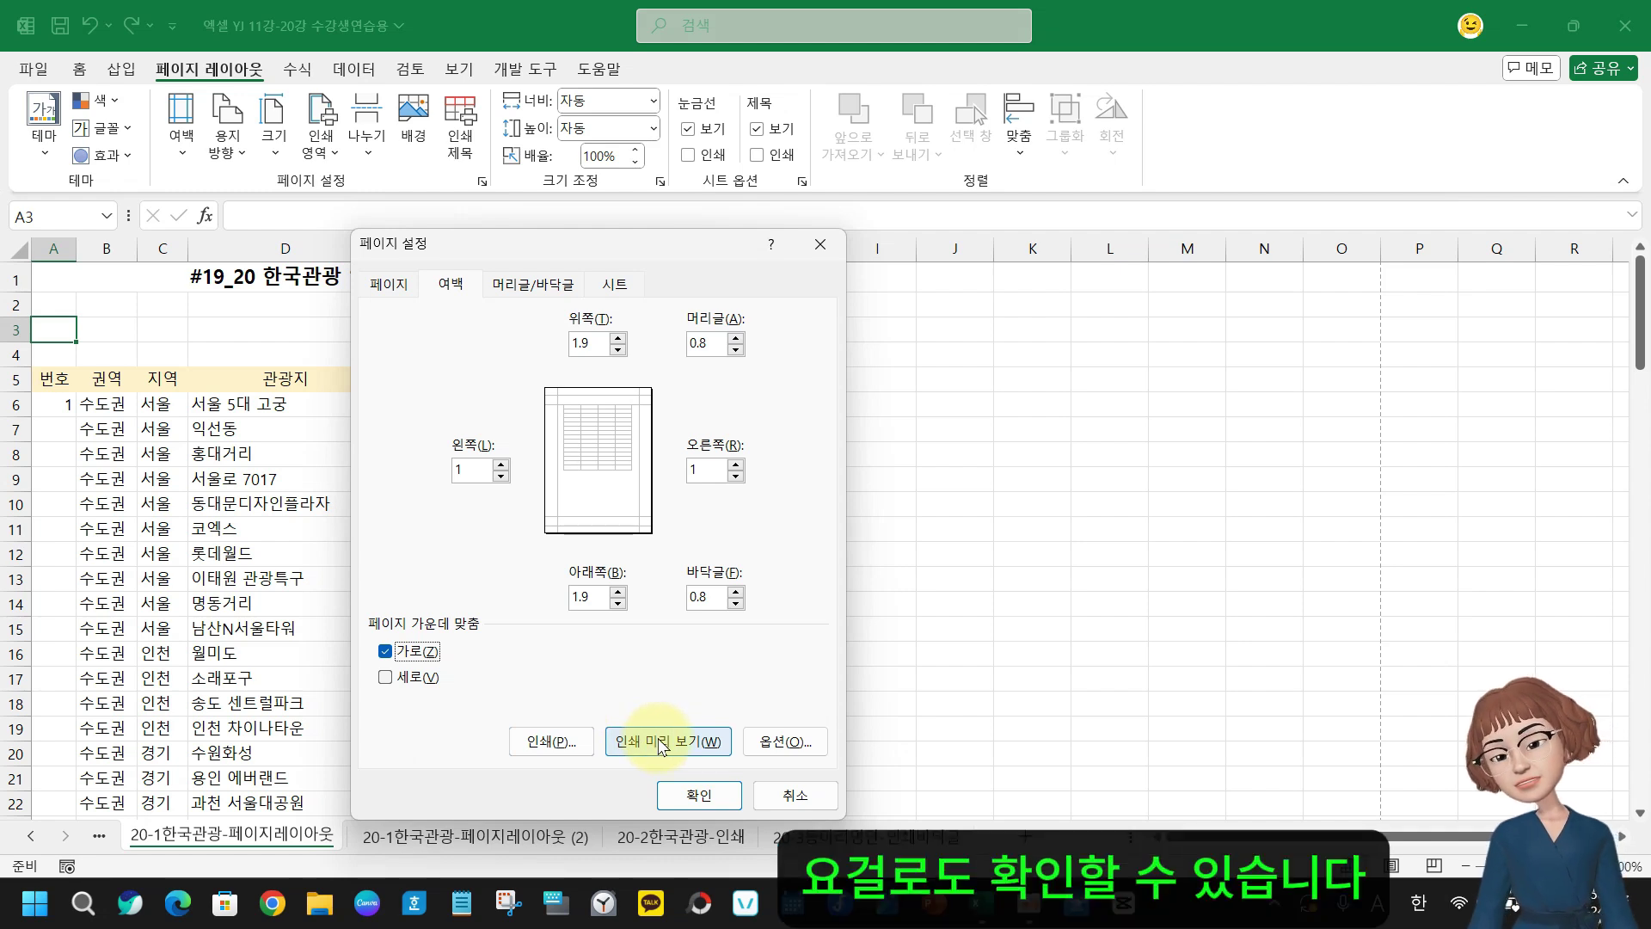
pyautogui.click(686, 796)
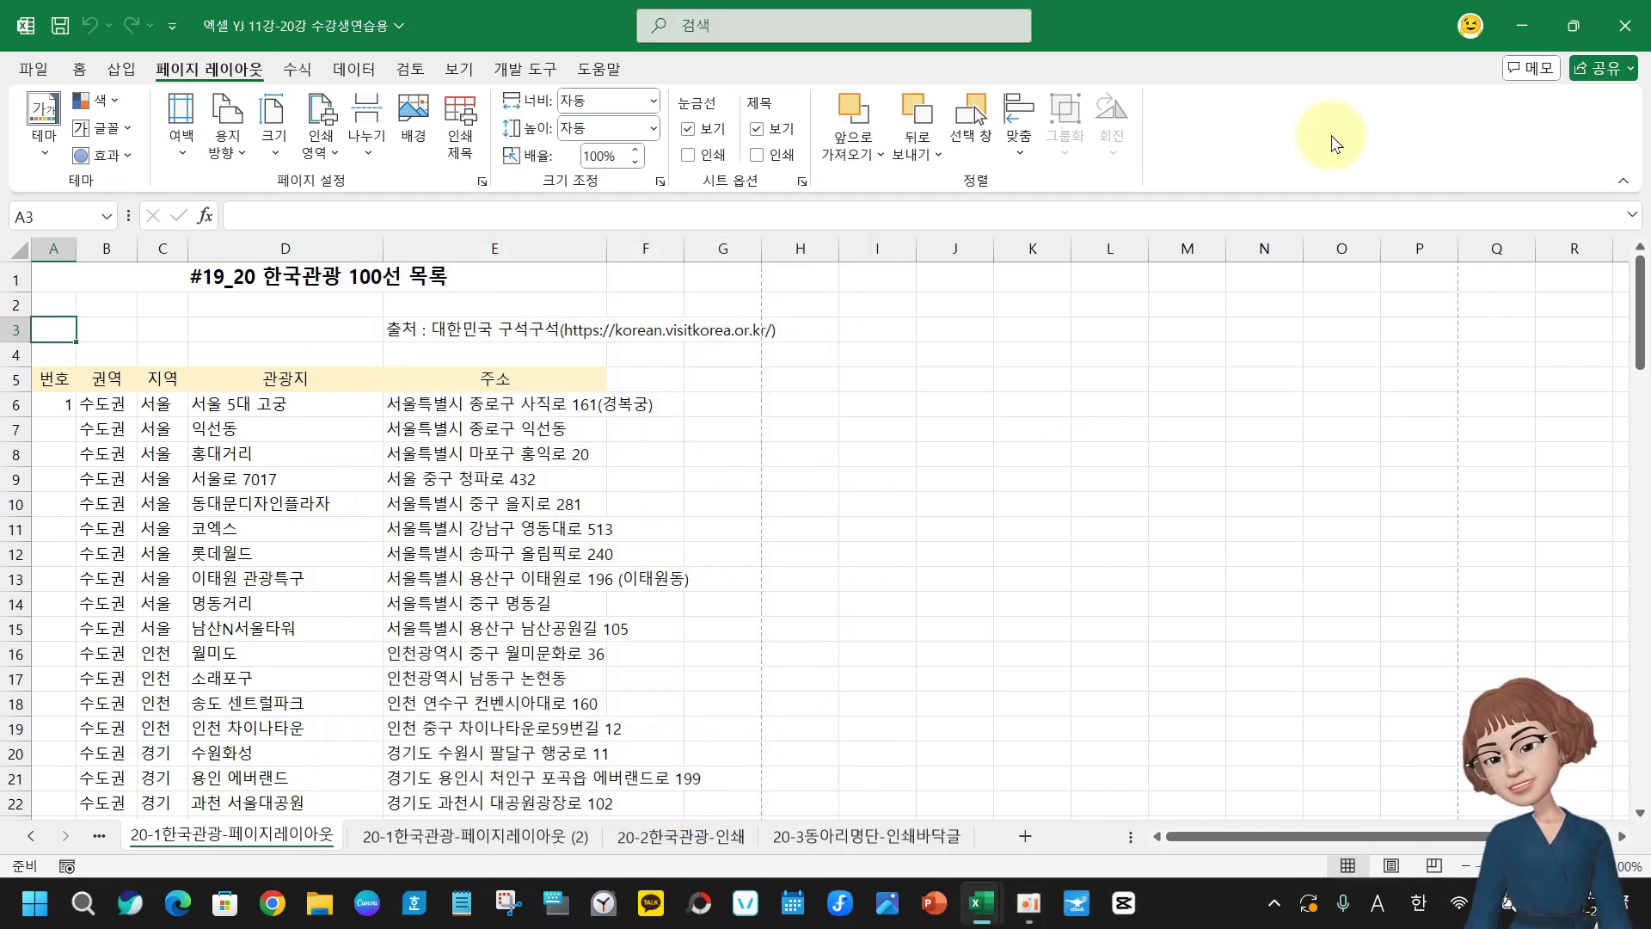
# Look through the rows of the tourism list to judge how far it extends across printed pages, and return to its header row
pyautogui.scroll(-11, 325, 527)
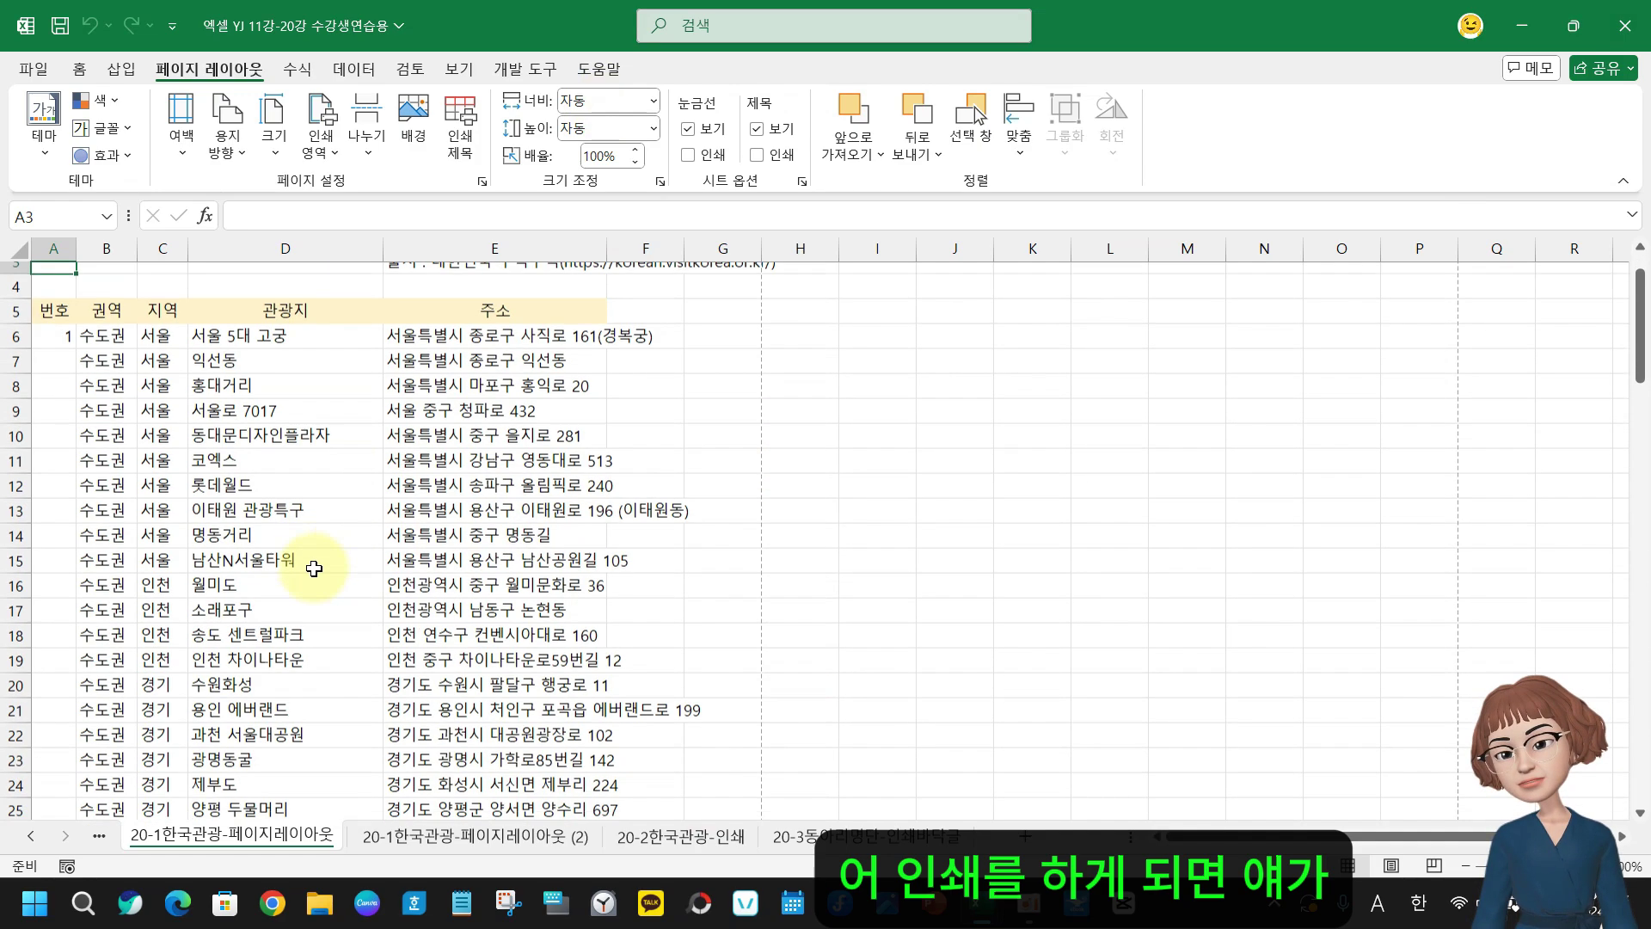
pyautogui.scroll(-20, 319, 575)
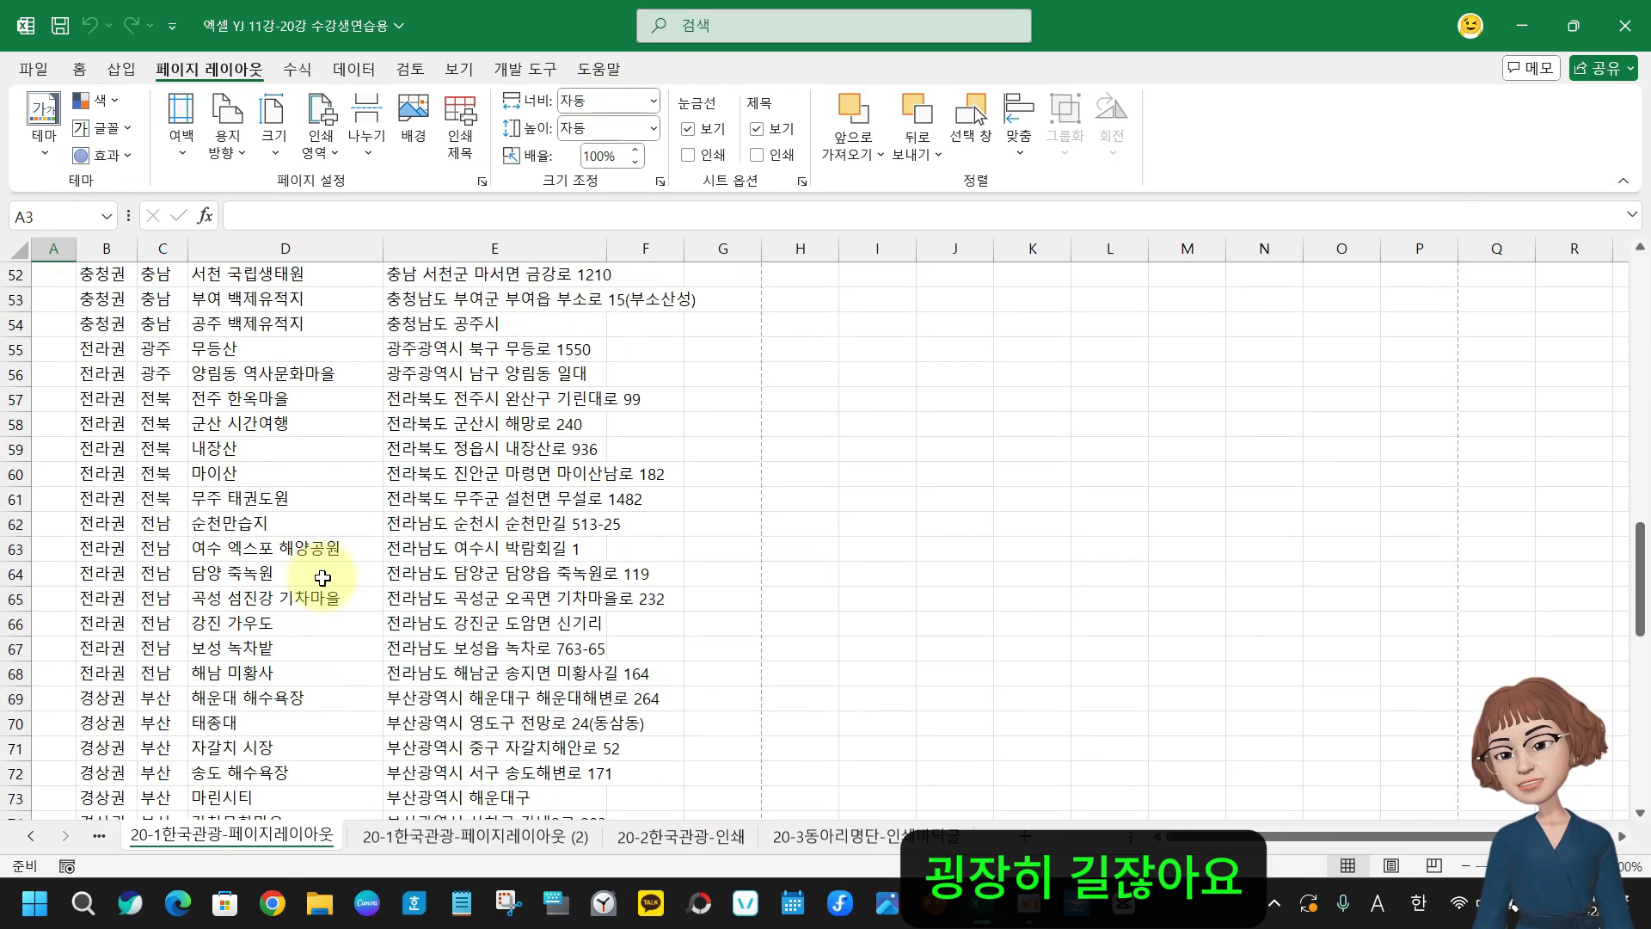
pyautogui.scroll(6, 328, 621)
pyautogui.scroll(16, 327, 622)
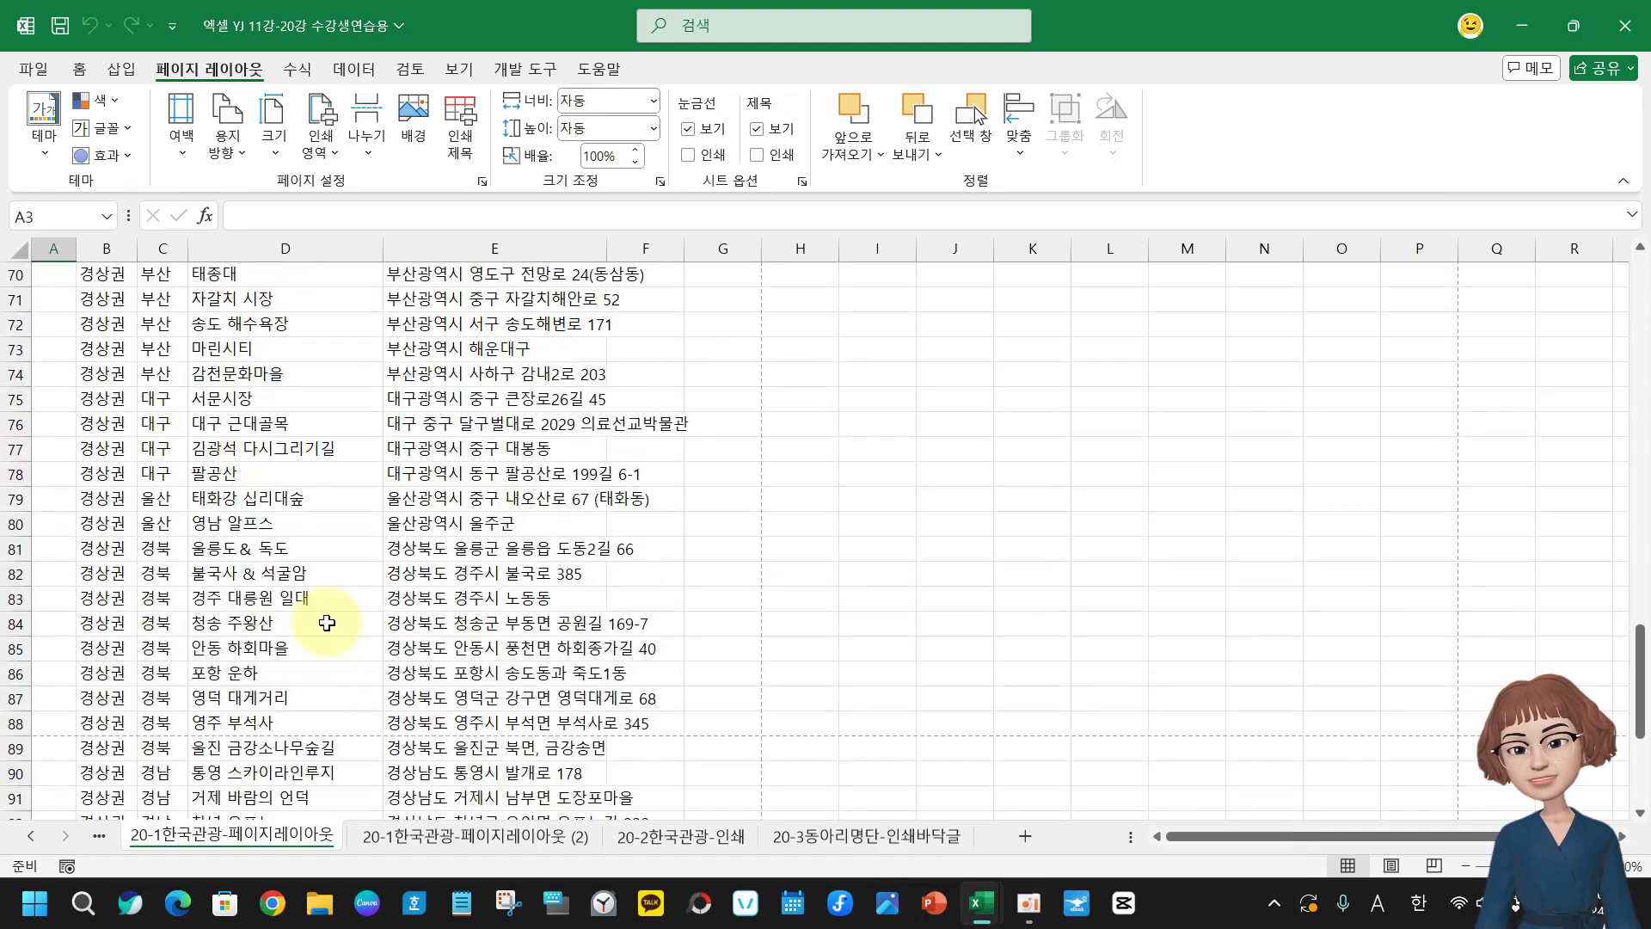
pyautogui.scroll(12, 327, 623)
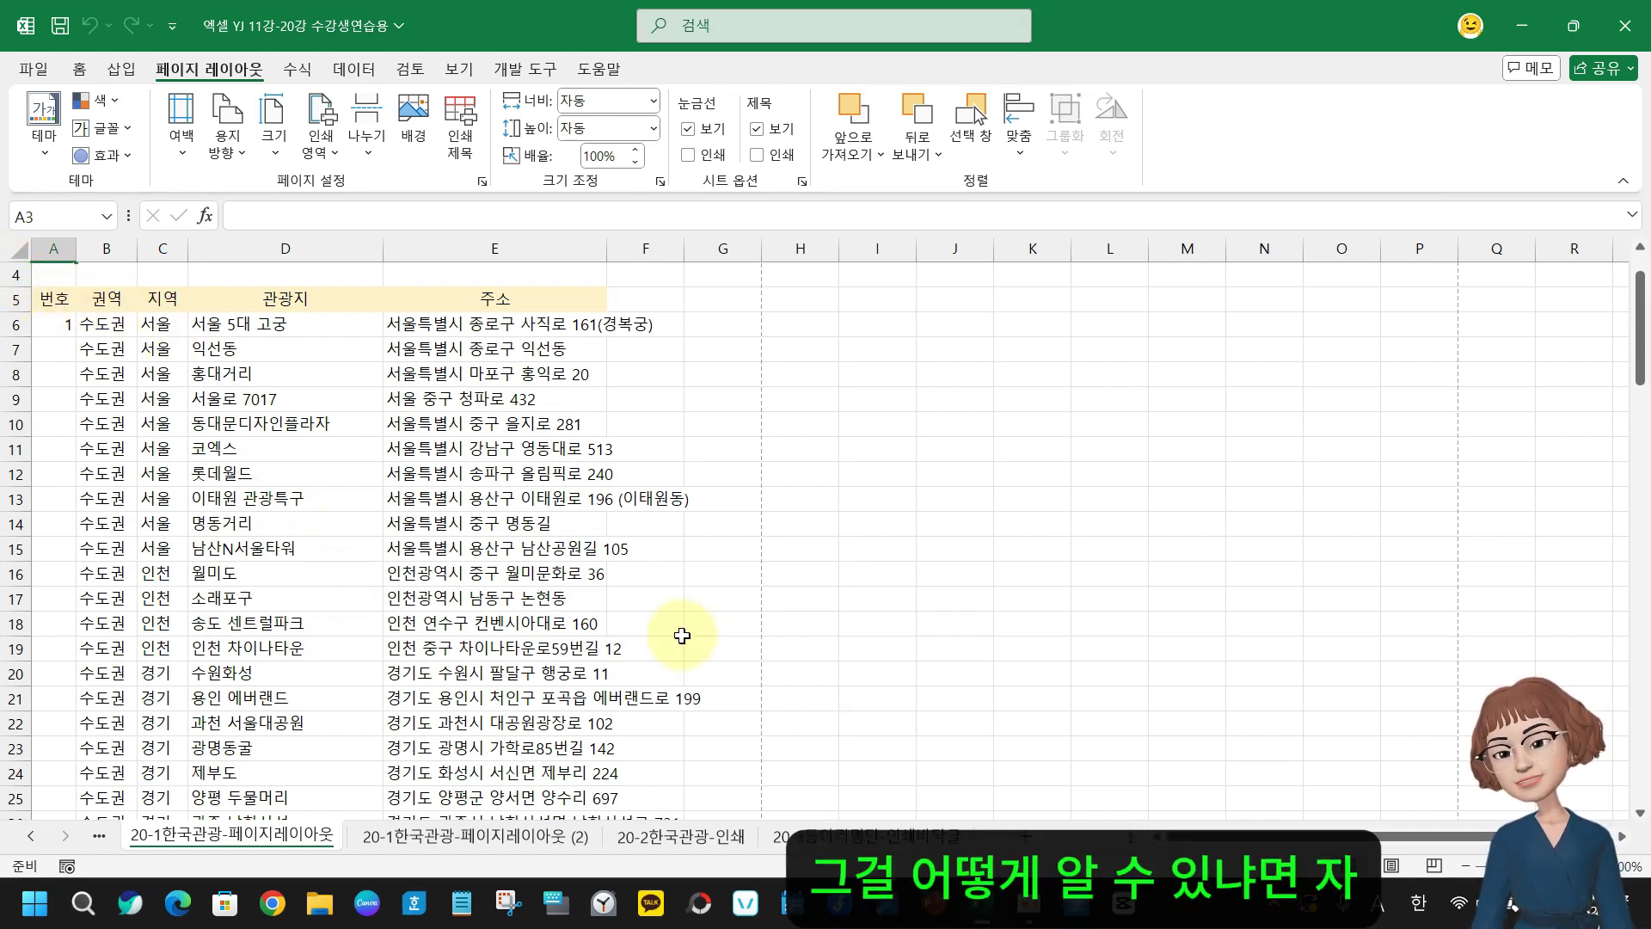
# Preview the printout from the custom margins settings, compare the header row on the first three pages, and return to the sheet
pyautogui.click(182, 159)
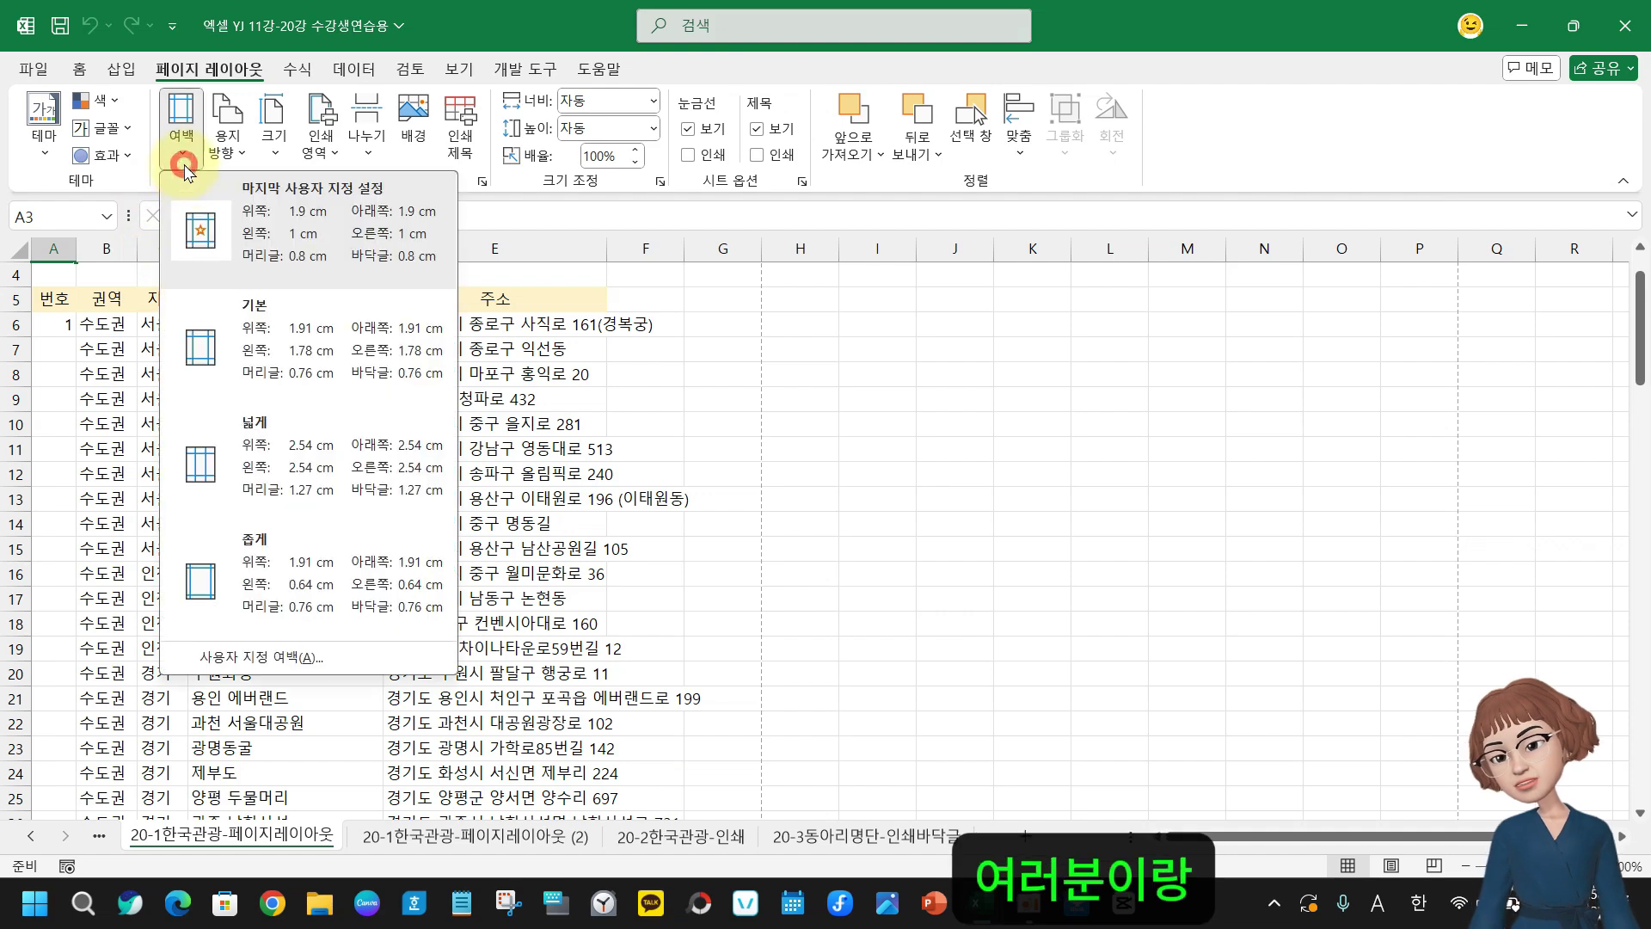
pyautogui.click(324, 664)
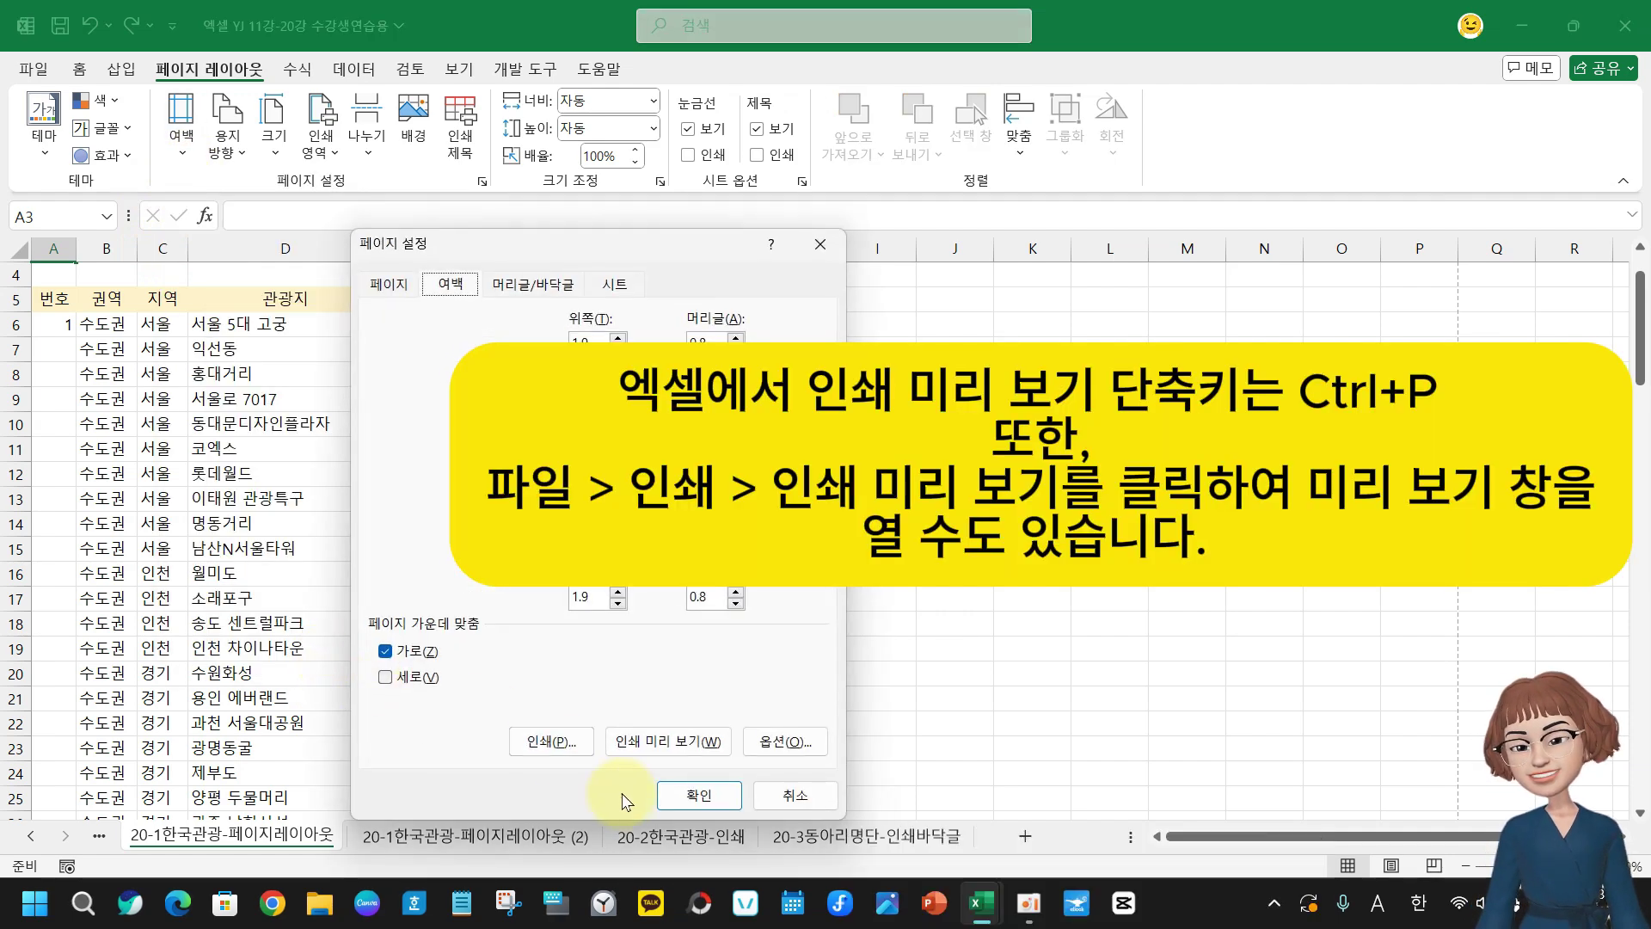
pyautogui.click(667, 741)
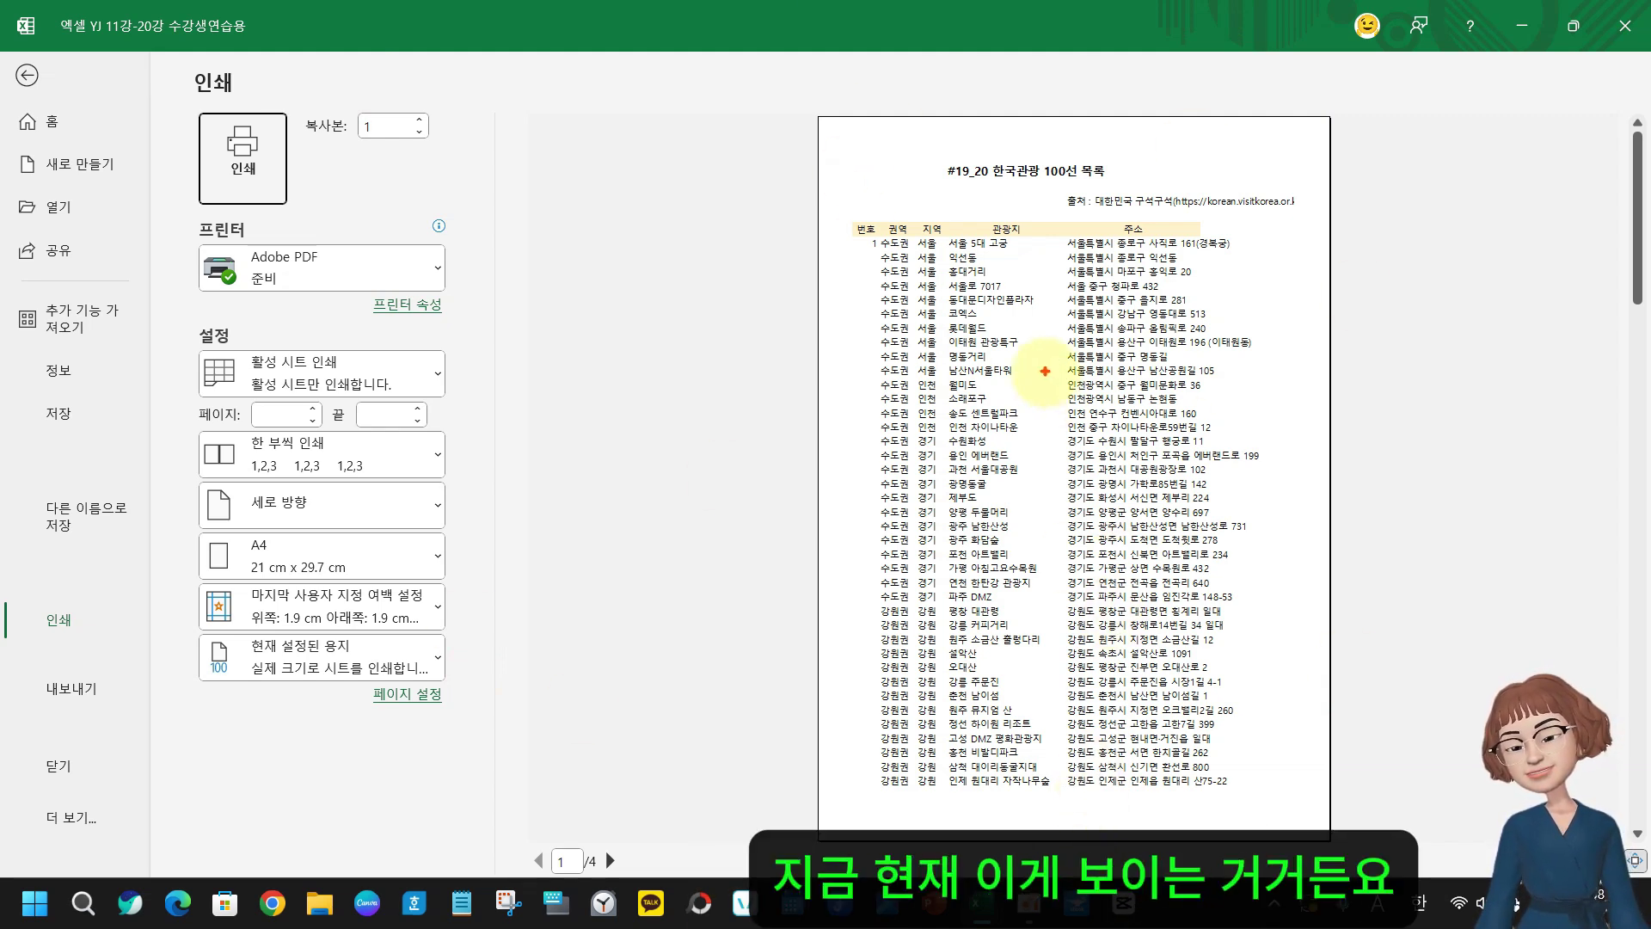
pyautogui.moveTo(823, 118)
pyautogui.mouseDown()
pyautogui.moveTo(1097, 621)
pyautogui.moveTo(1330, 863)
pyautogui.moveTo(1338, 835)
pyautogui.mouseUp()
pyautogui.press('Escape')
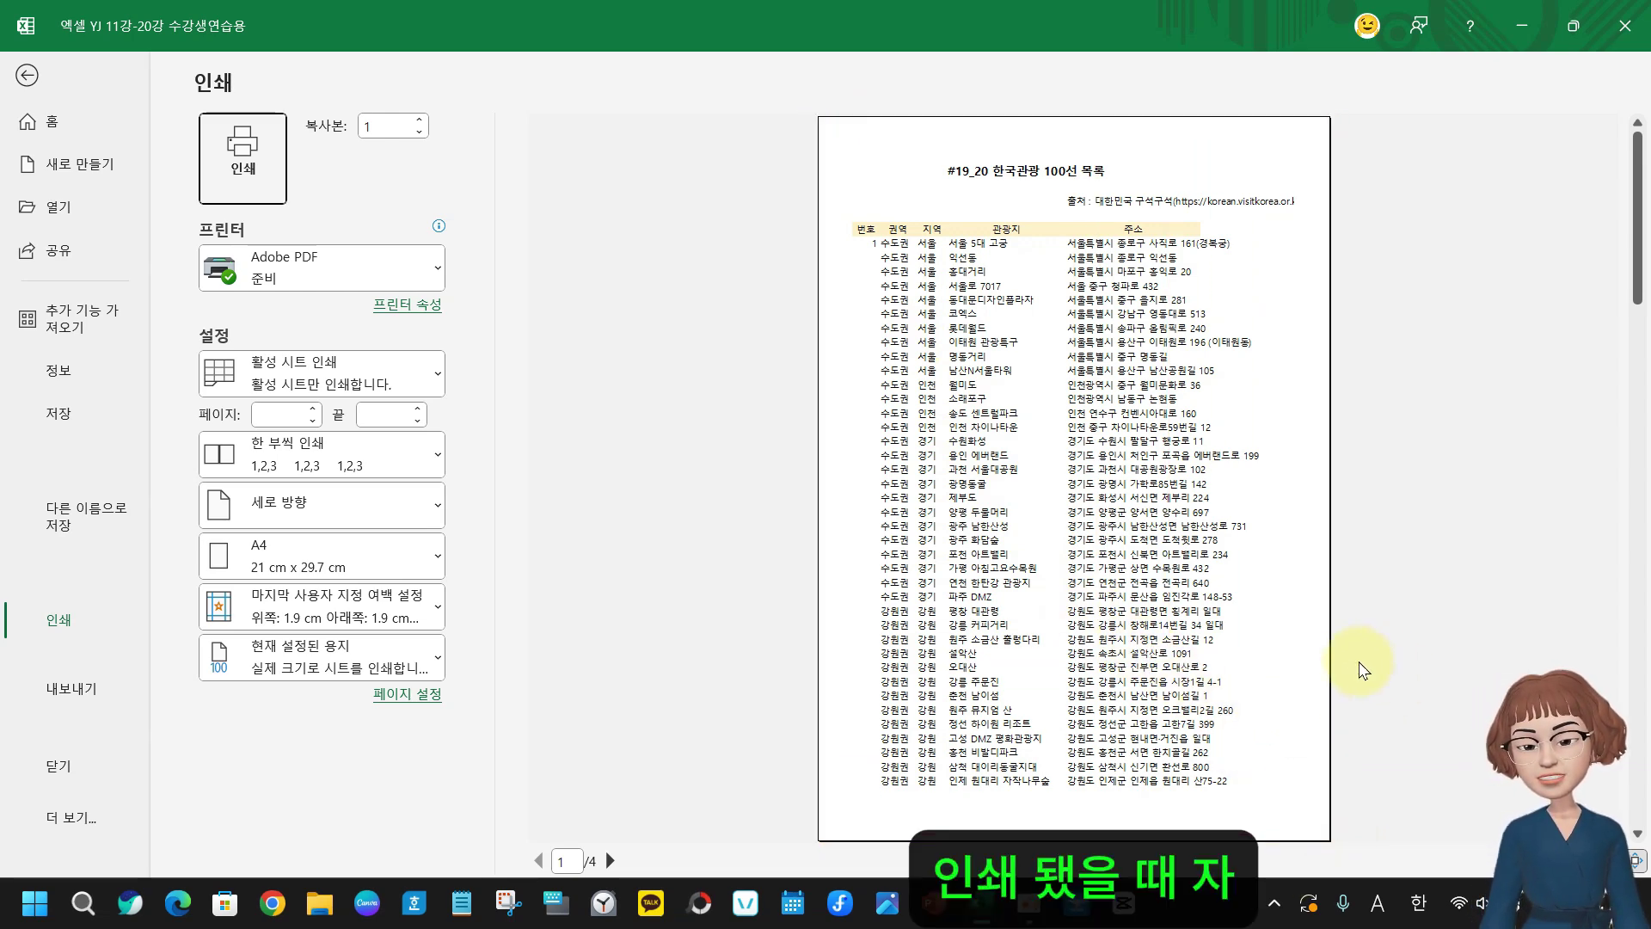
pyautogui.click(609, 860)
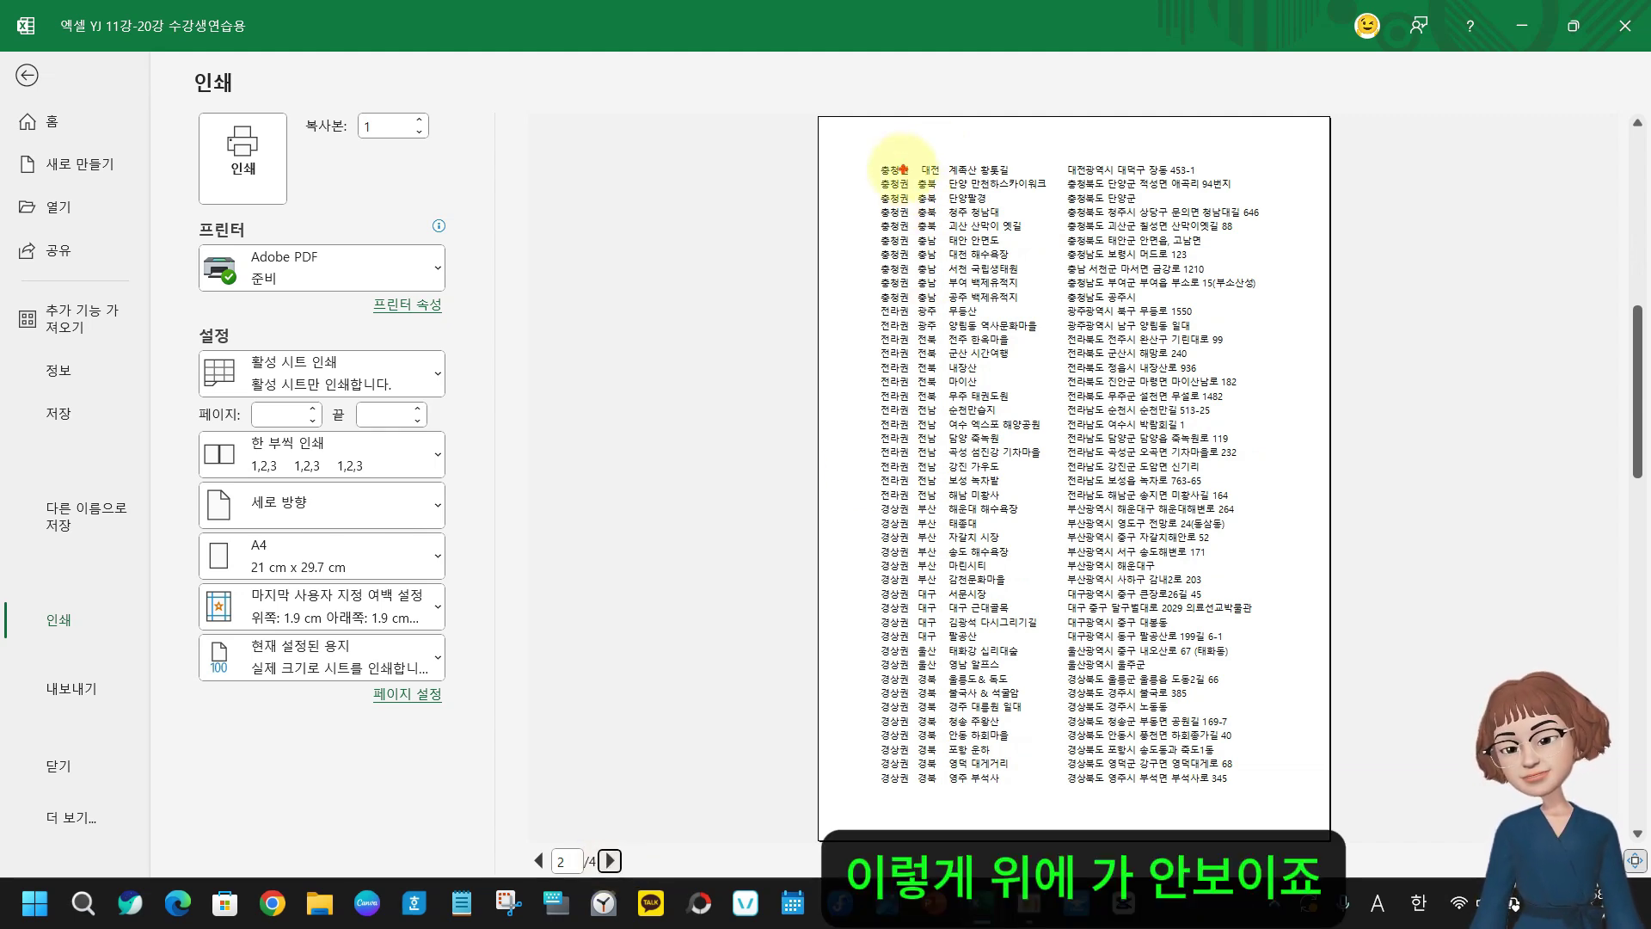
pyautogui.moveTo(873, 140)
pyautogui.mouseDown()
pyautogui.moveTo(1216, 181)
pyautogui.moveTo(1287, 165)
pyautogui.mouseUp()
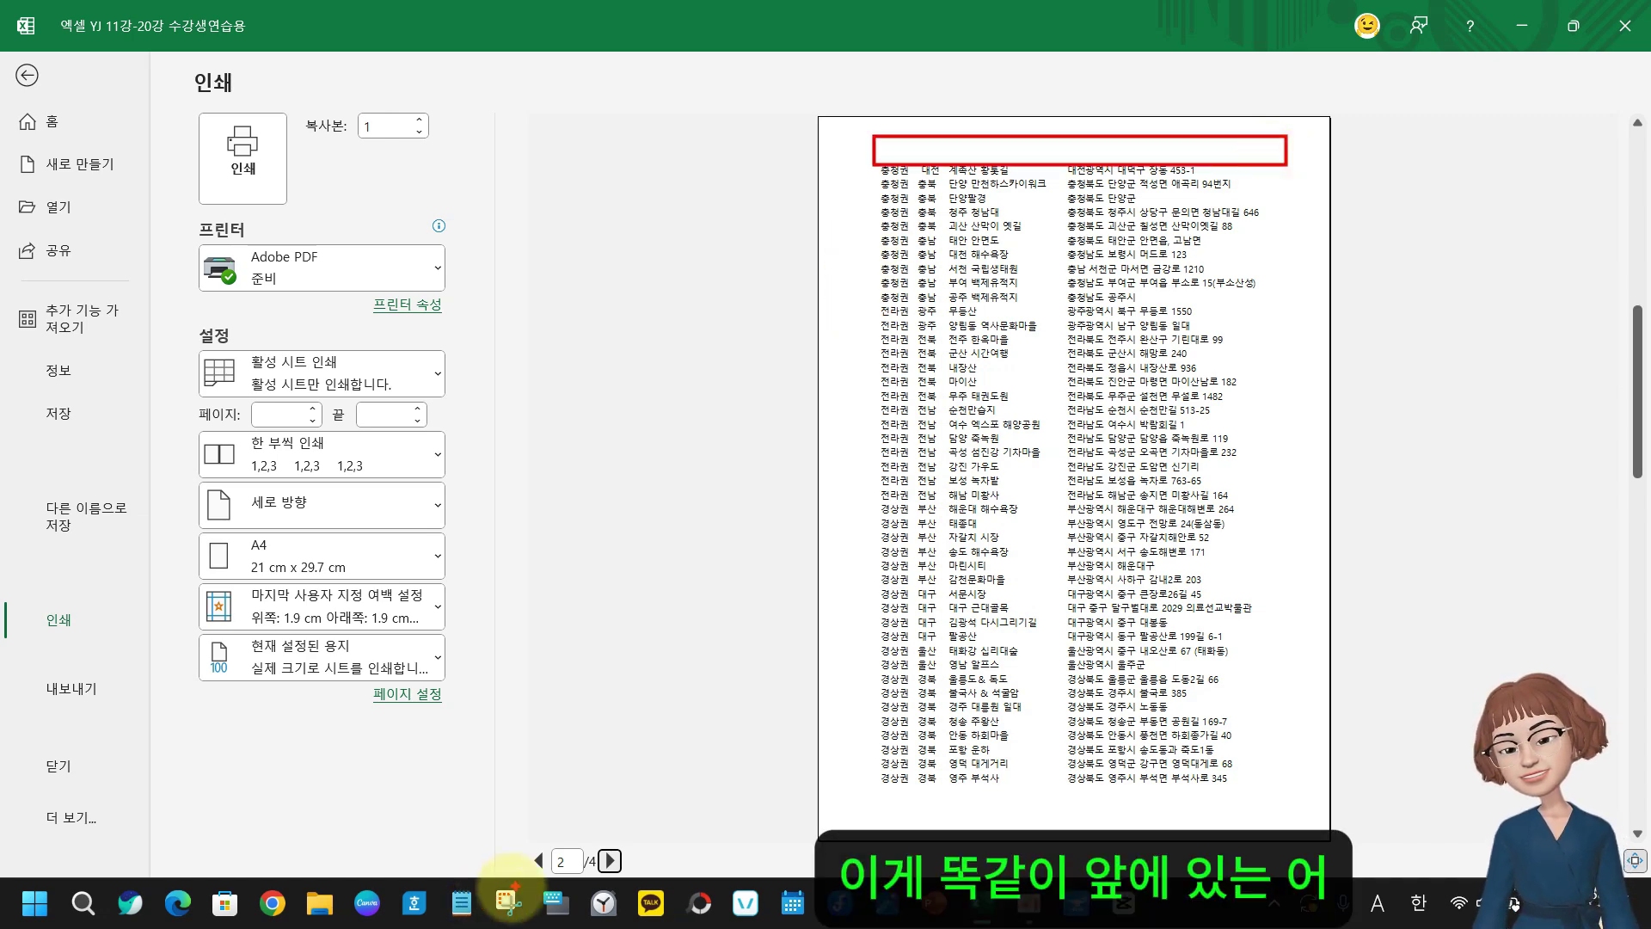
pyautogui.click(539, 860)
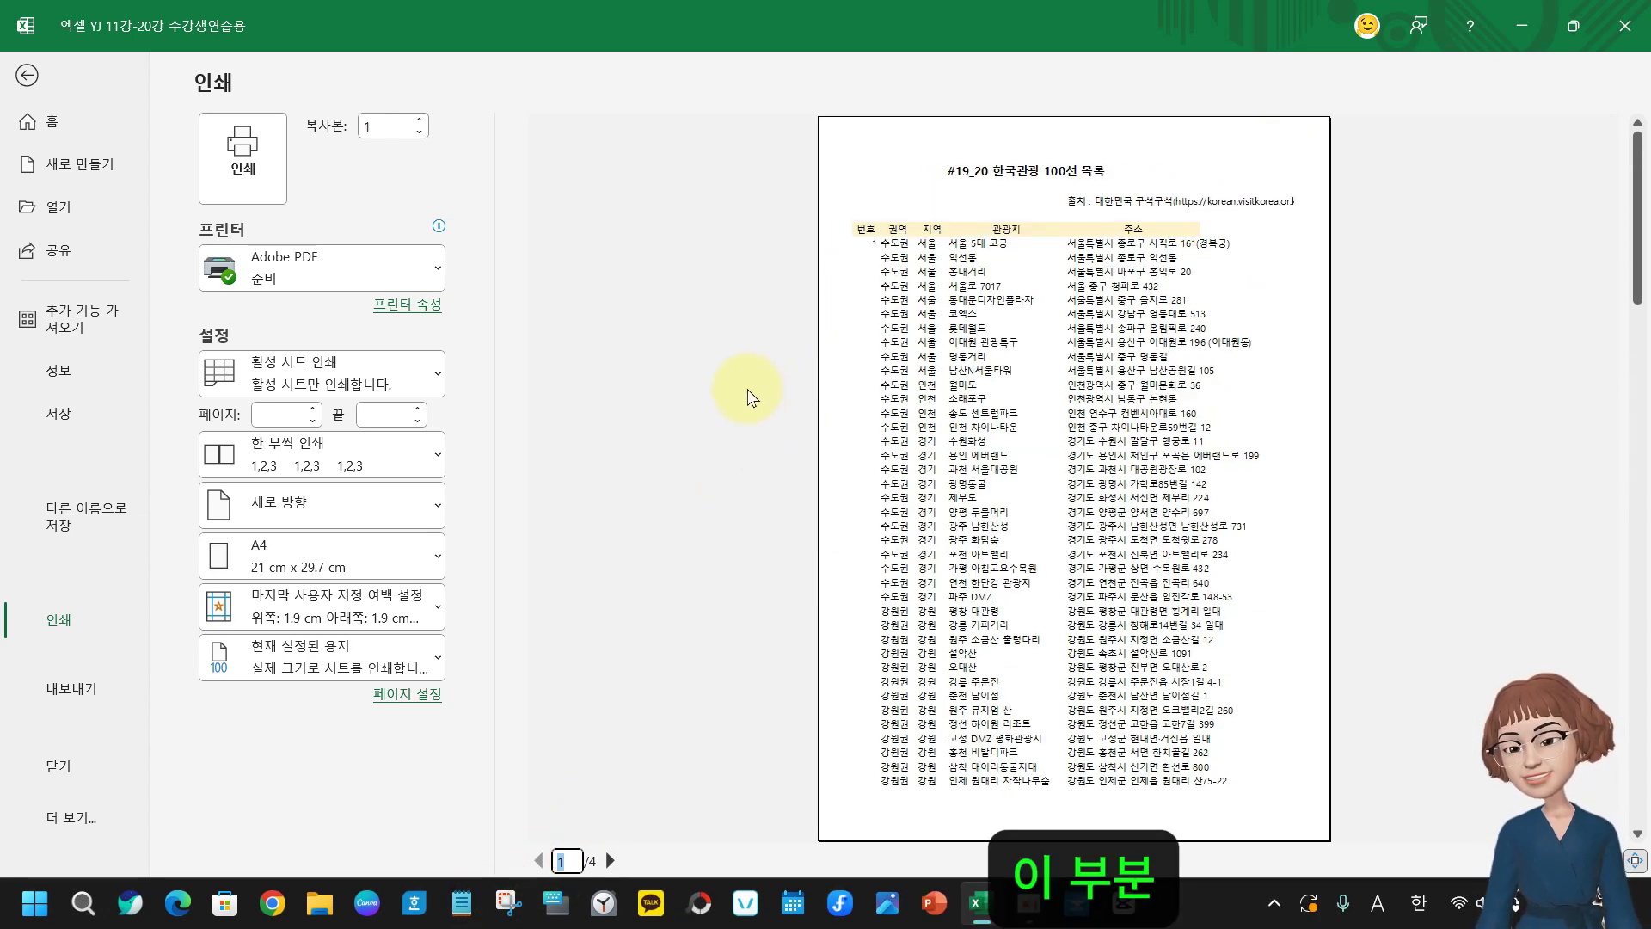
pyautogui.moveTo(846, 205)
pyautogui.mouseDown()
pyautogui.moveTo(1002, 237)
pyautogui.moveTo(1257, 238)
pyautogui.mouseUp()
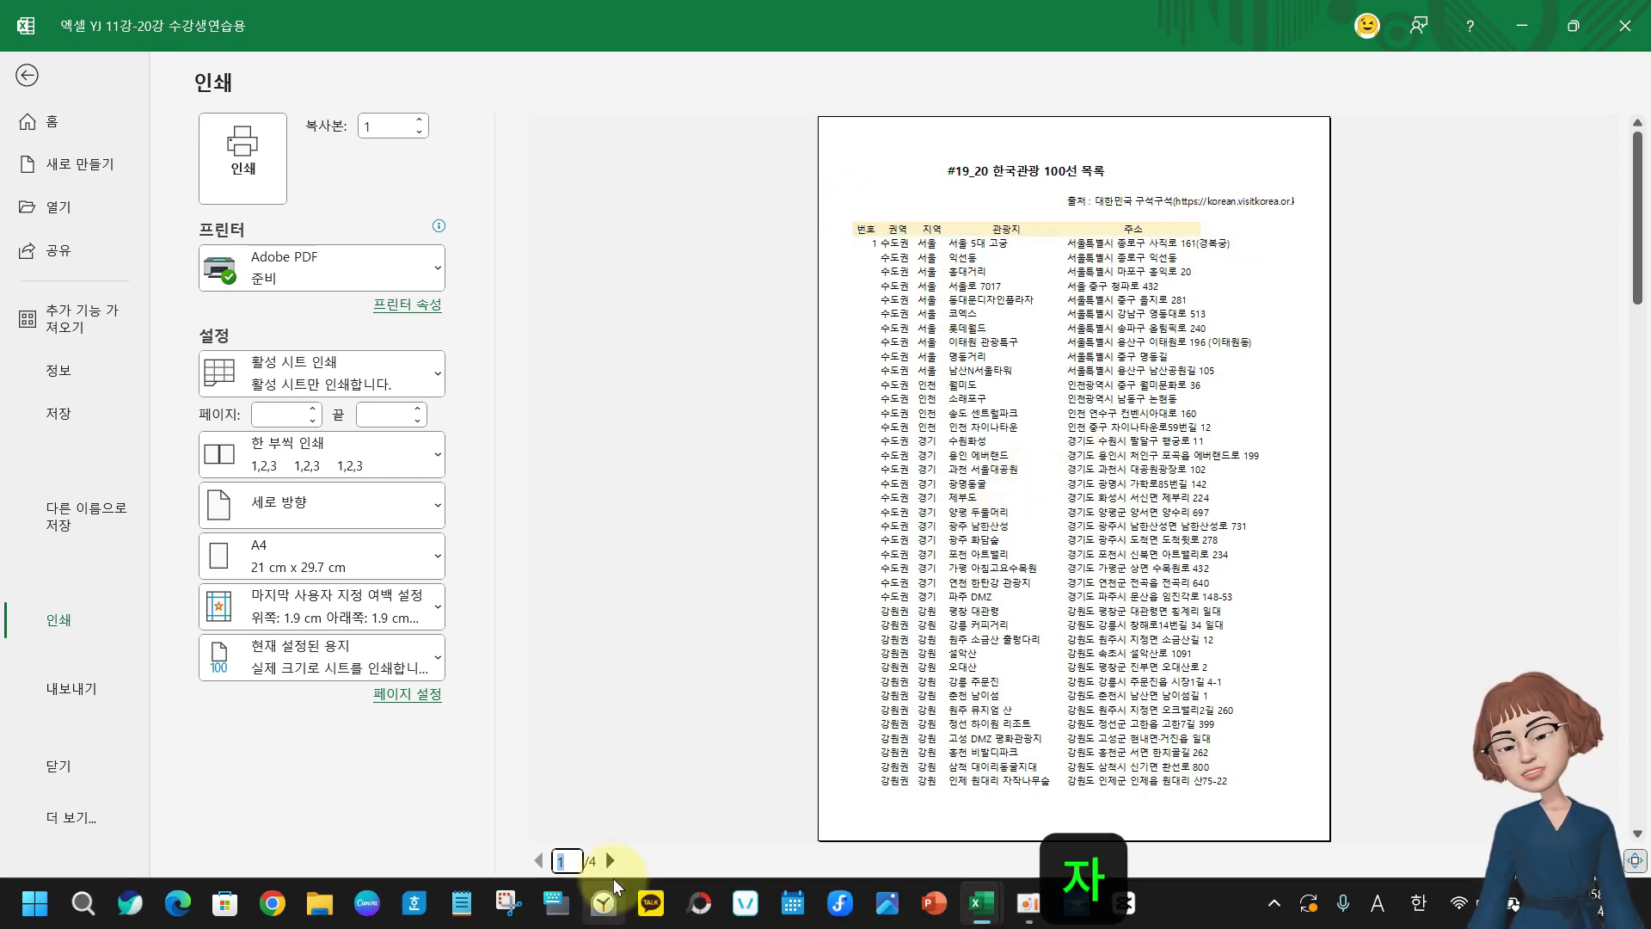
pyautogui.click(611, 860)
pyautogui.click(610, 860)
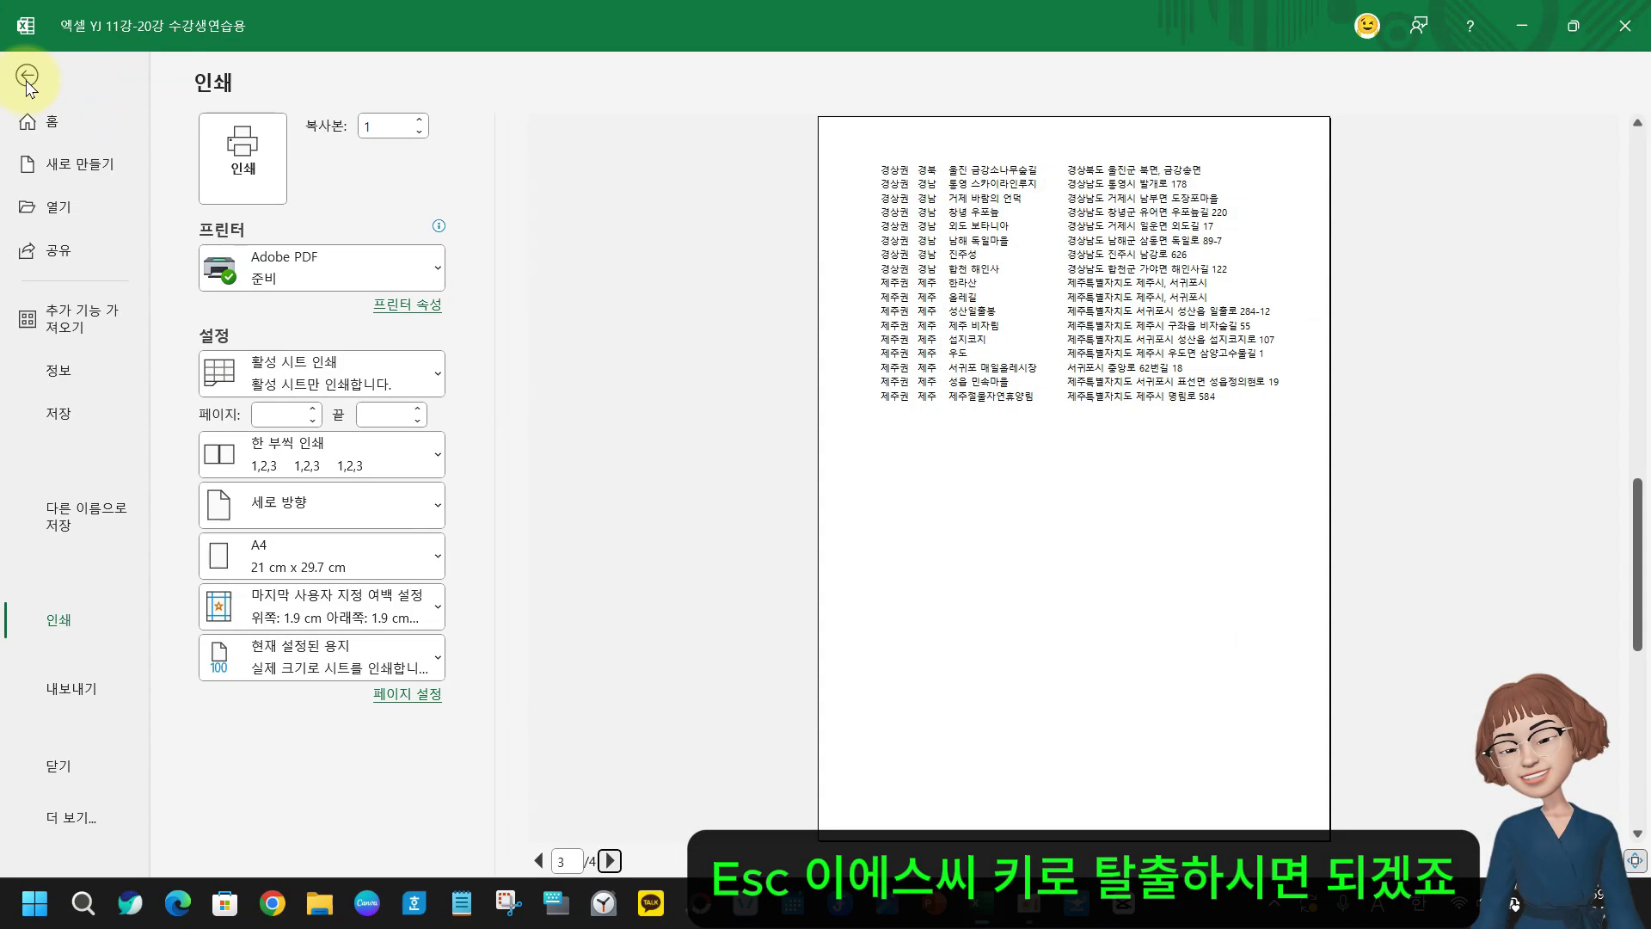
pyautogui.press('Escape')
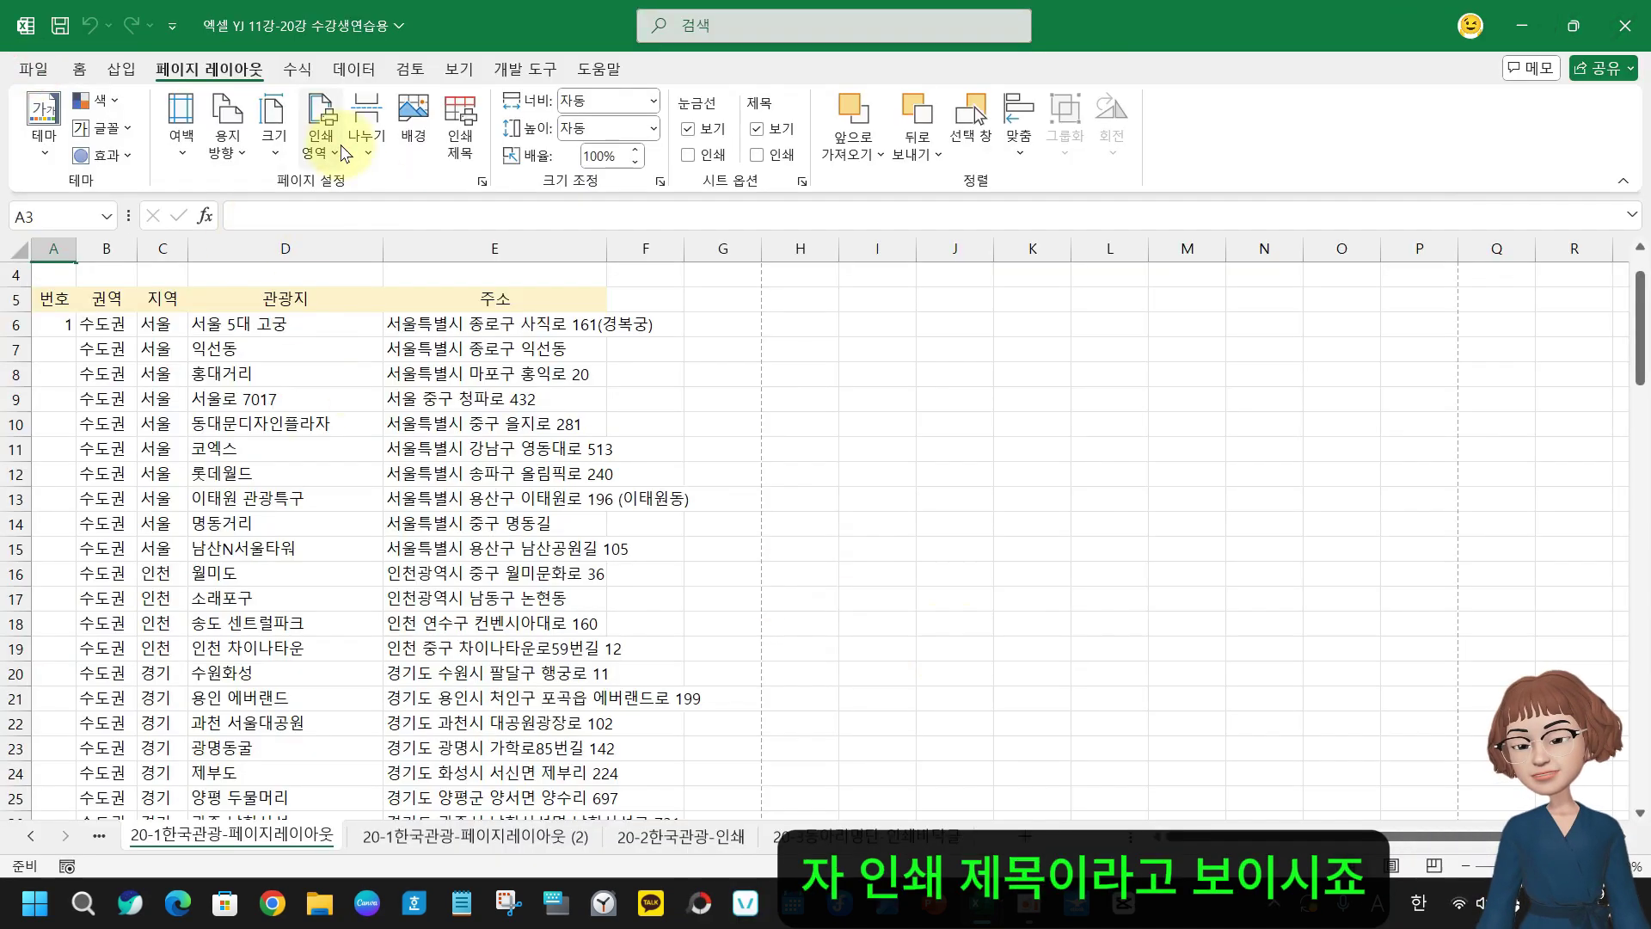
# Set header row 5 ($5:$5) as the print title row to repeat on every page (반복할 행)
pyautogui.click(468, 120)
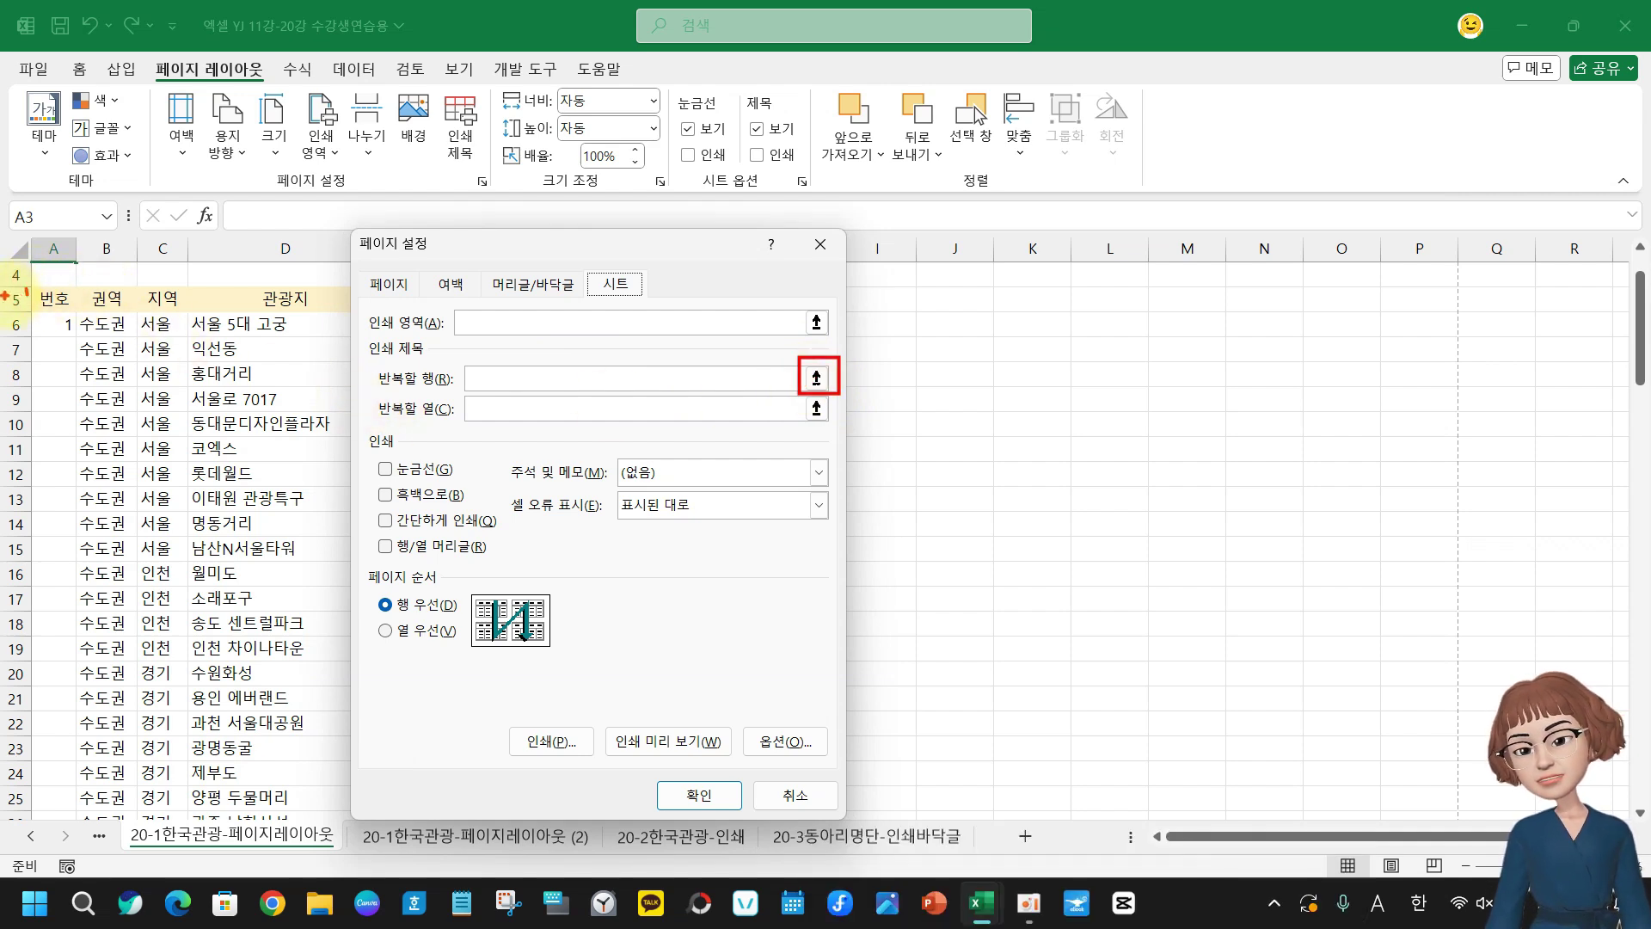
pyautogui.moveTo(4, 293); pyautogui.dragTo(368, 291)
pyautogui.moveTo(25, 291)
pyautogui.mouseDown()
pyautogui.moveTo(410, 318)
pyautogui.moveTo(934, 319)
pyautogui.mouseUp()
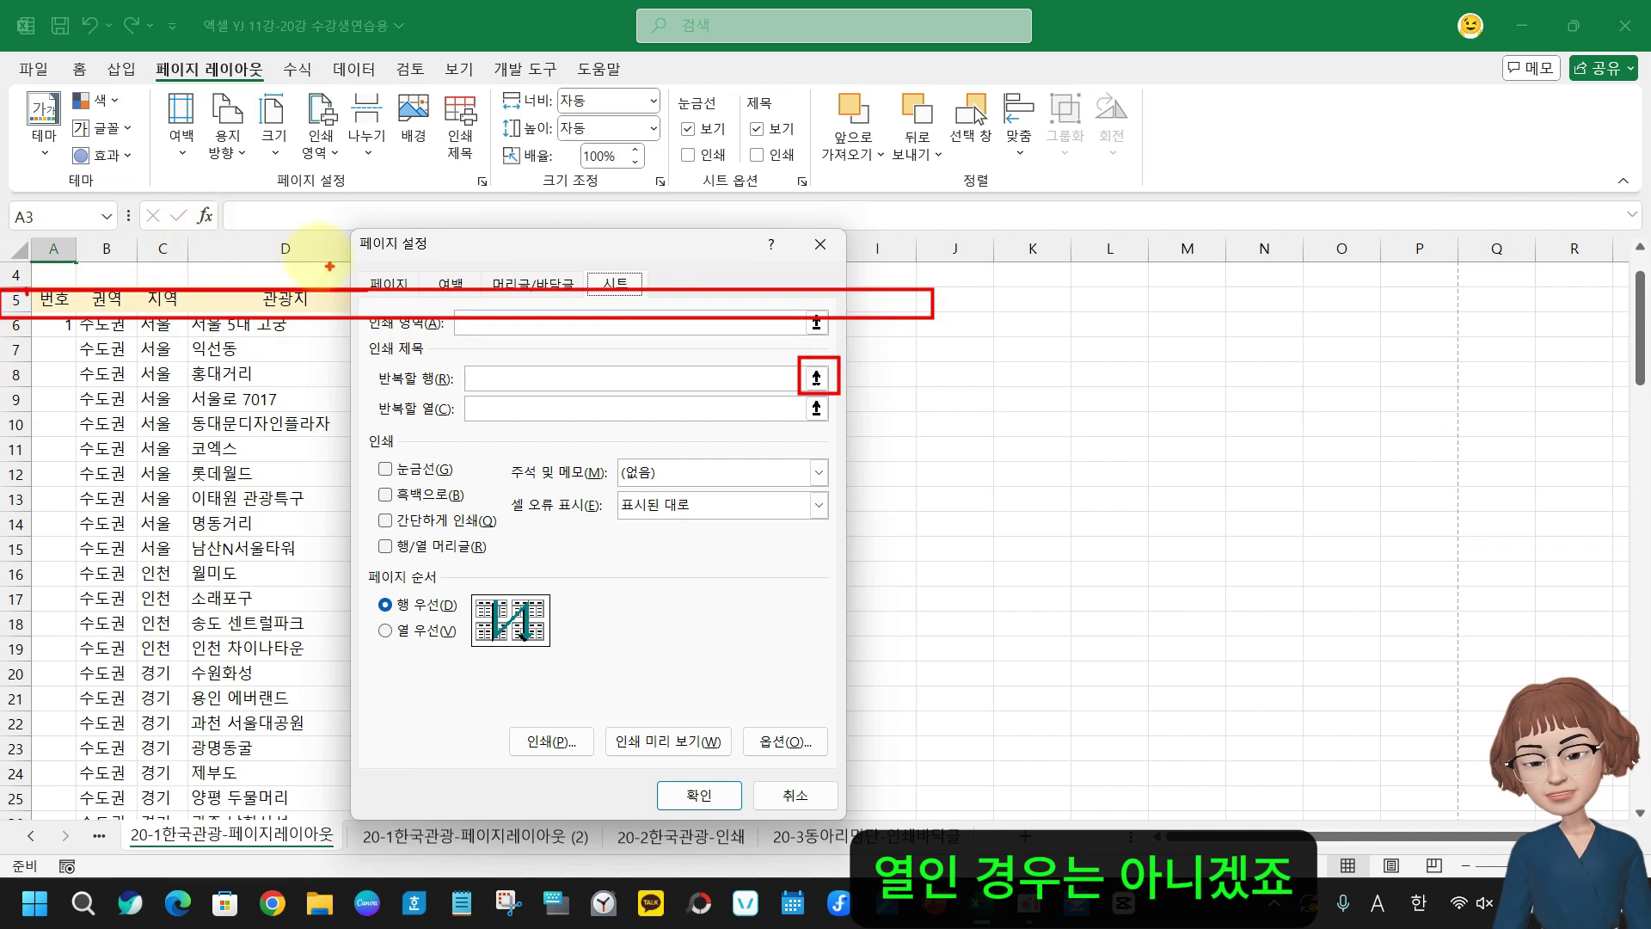
pyautogui.moveTo(795, 411); pyautogui.dragTo(777, 432)
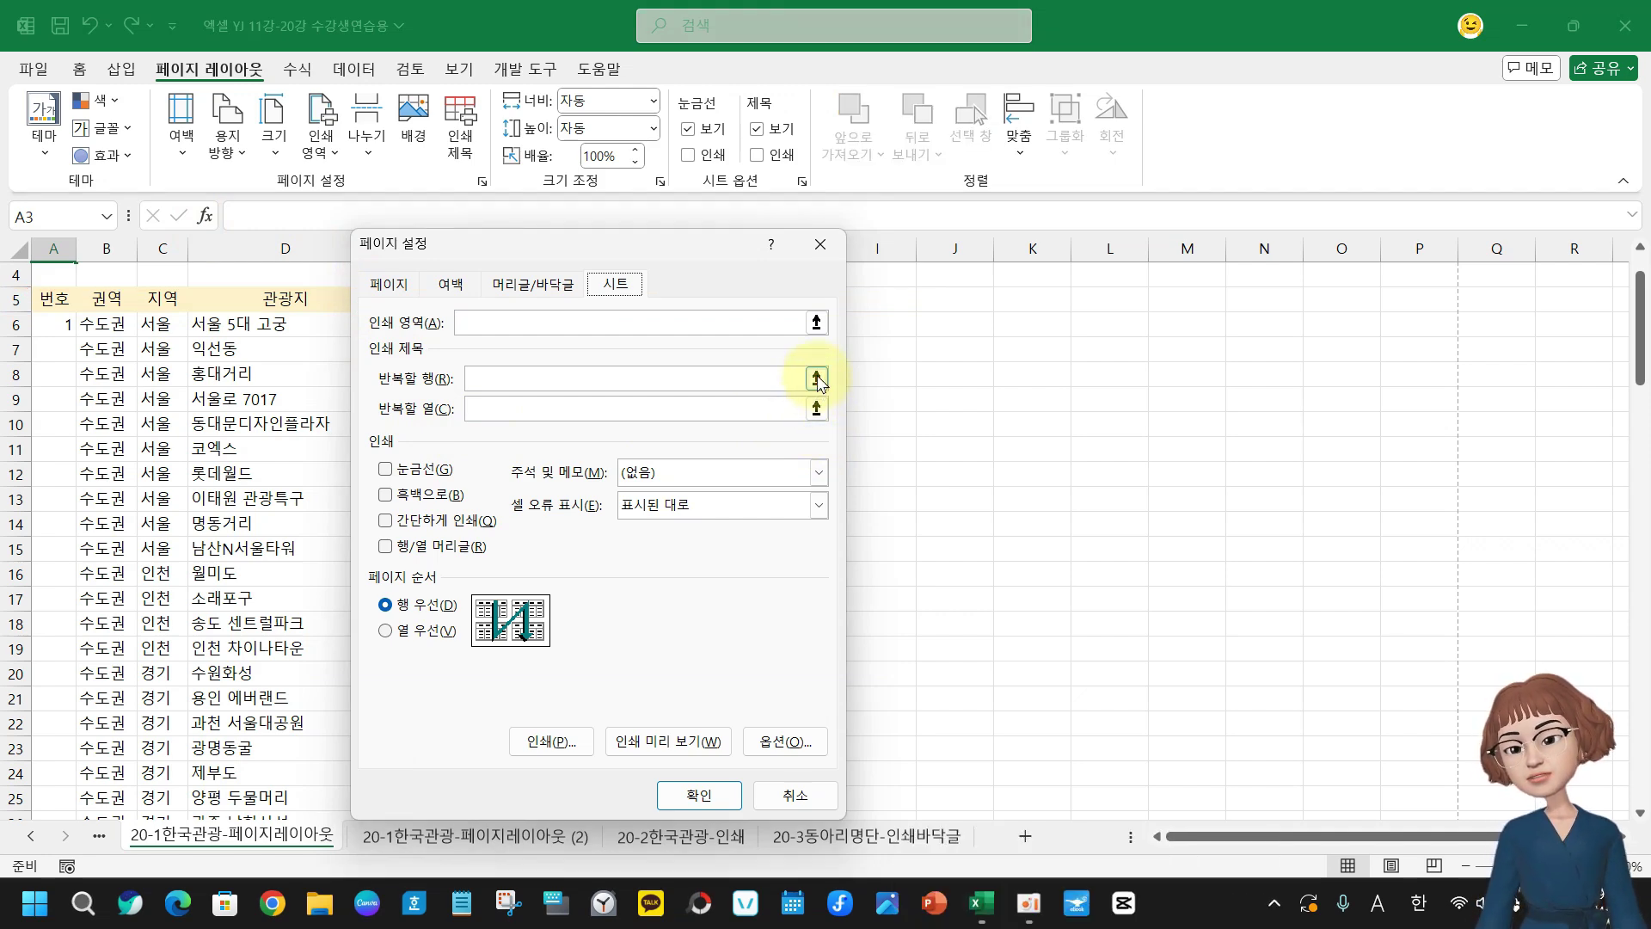
pyautogui.click(816, 378)
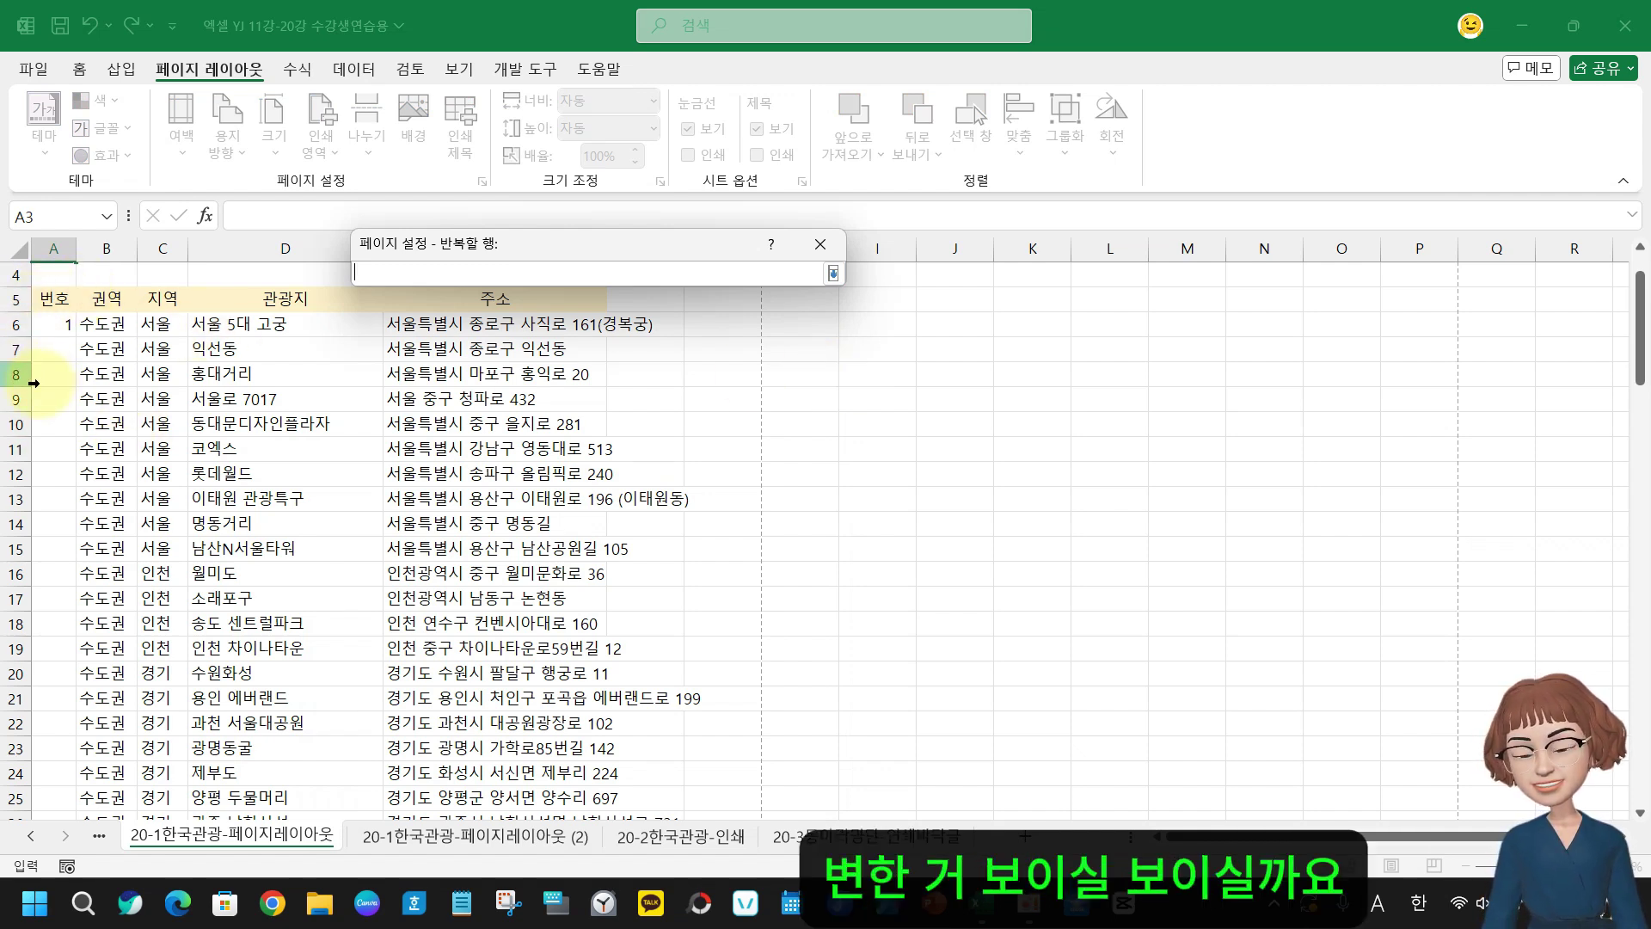
pyautogui.click(18, 298)
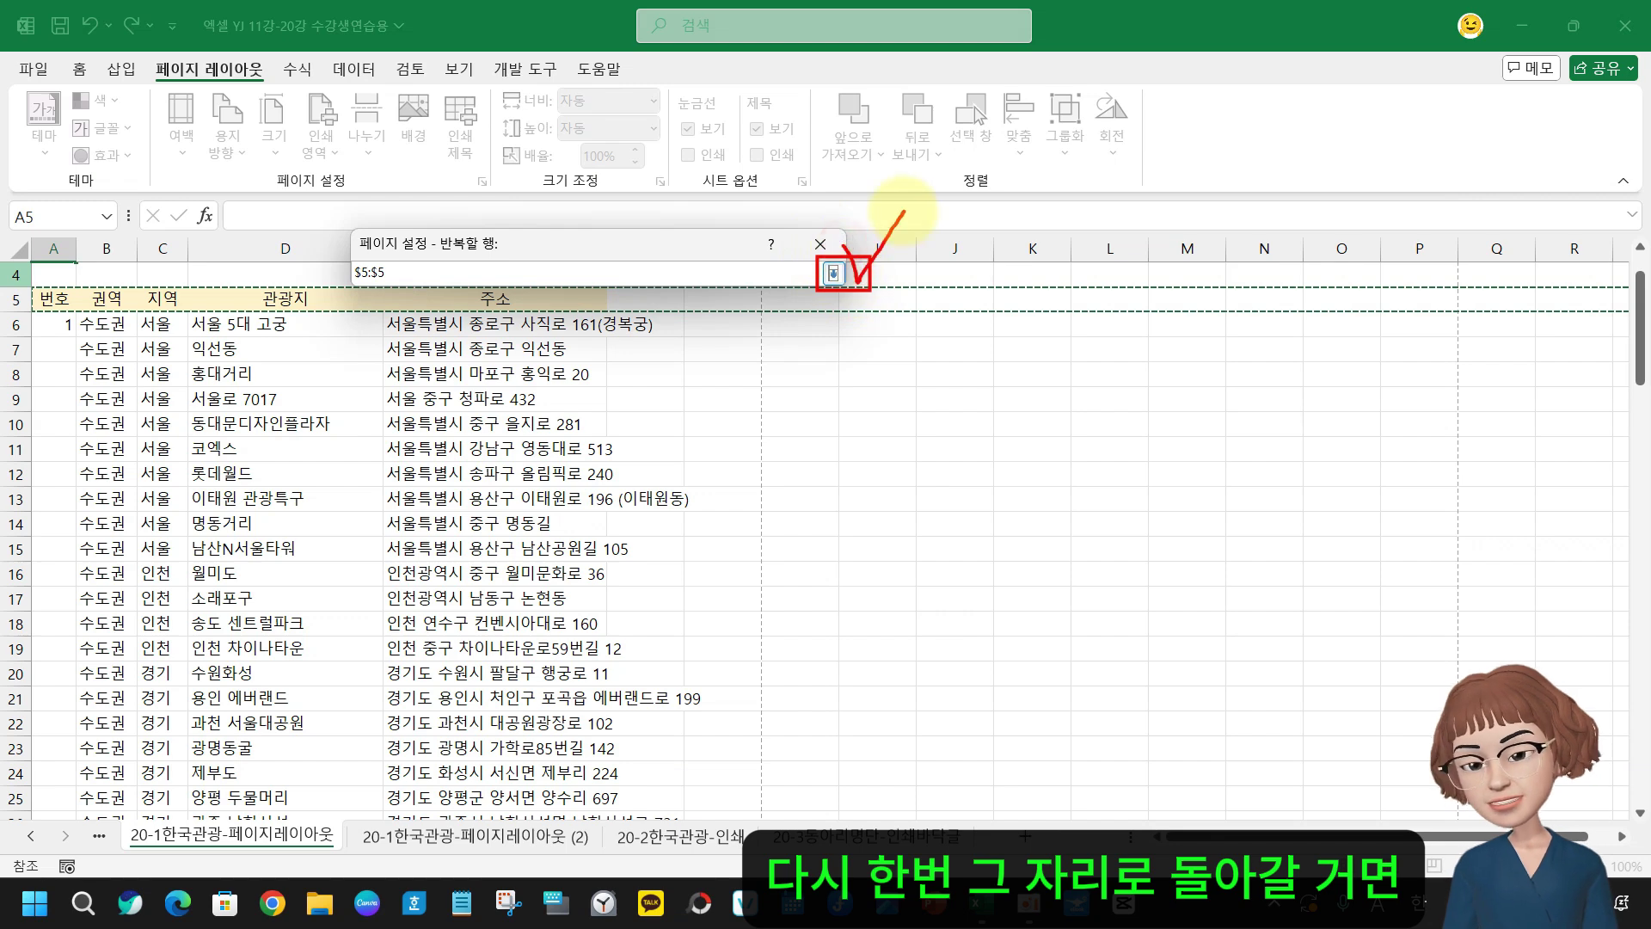
pyautogui.click(834, 274)
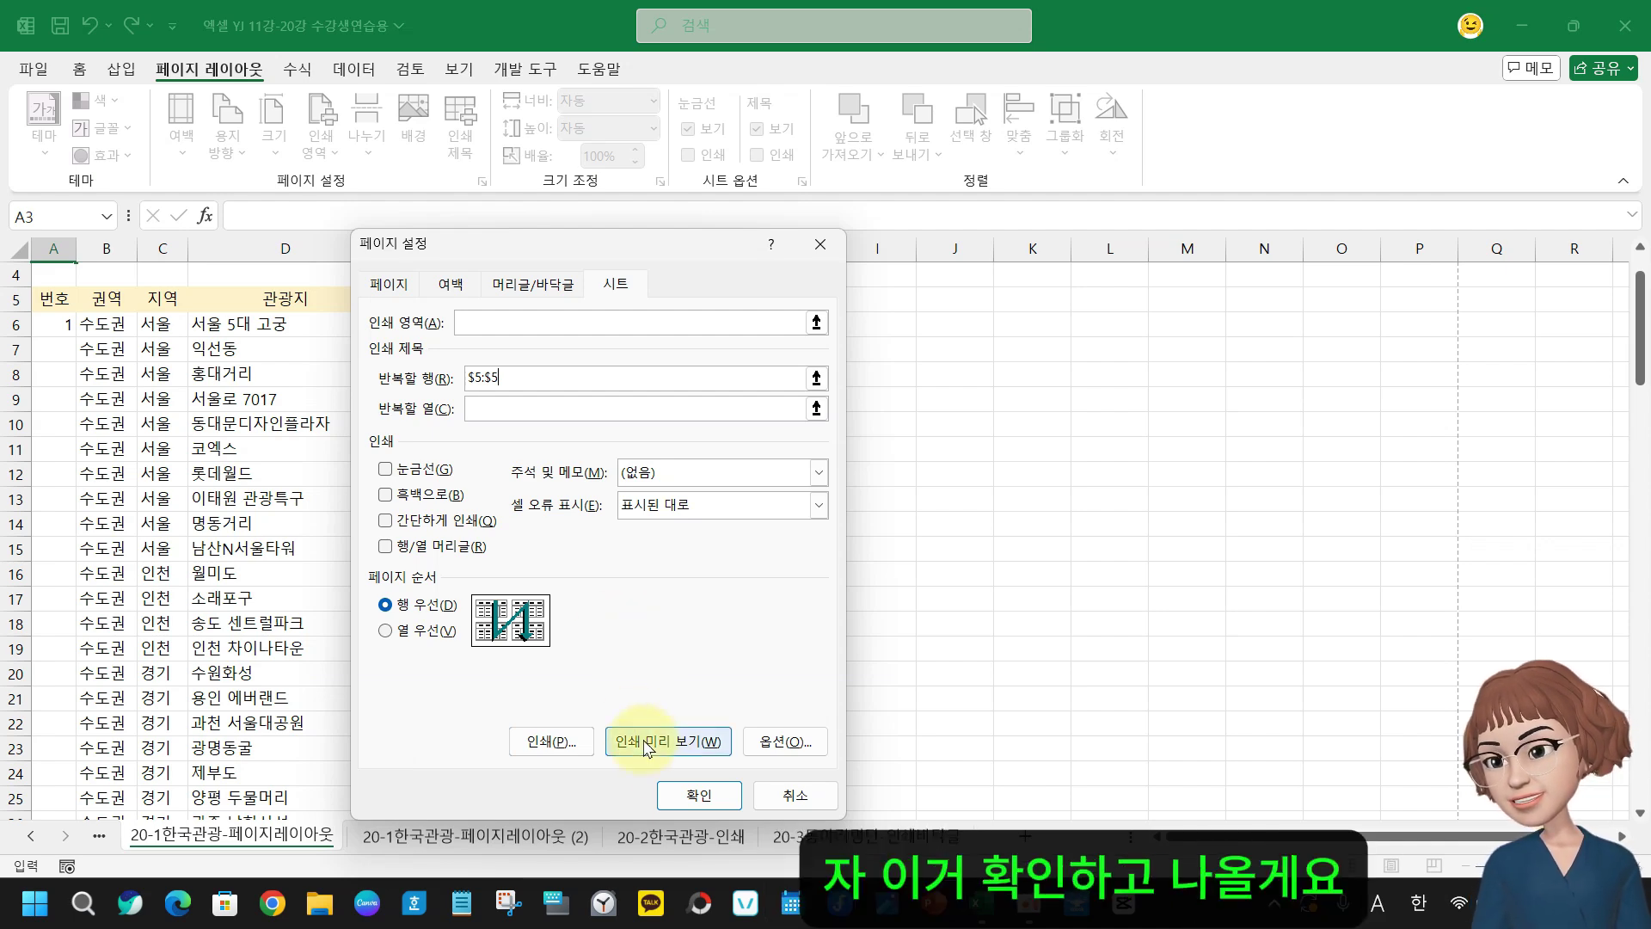
pyautogui.click(696, 806)
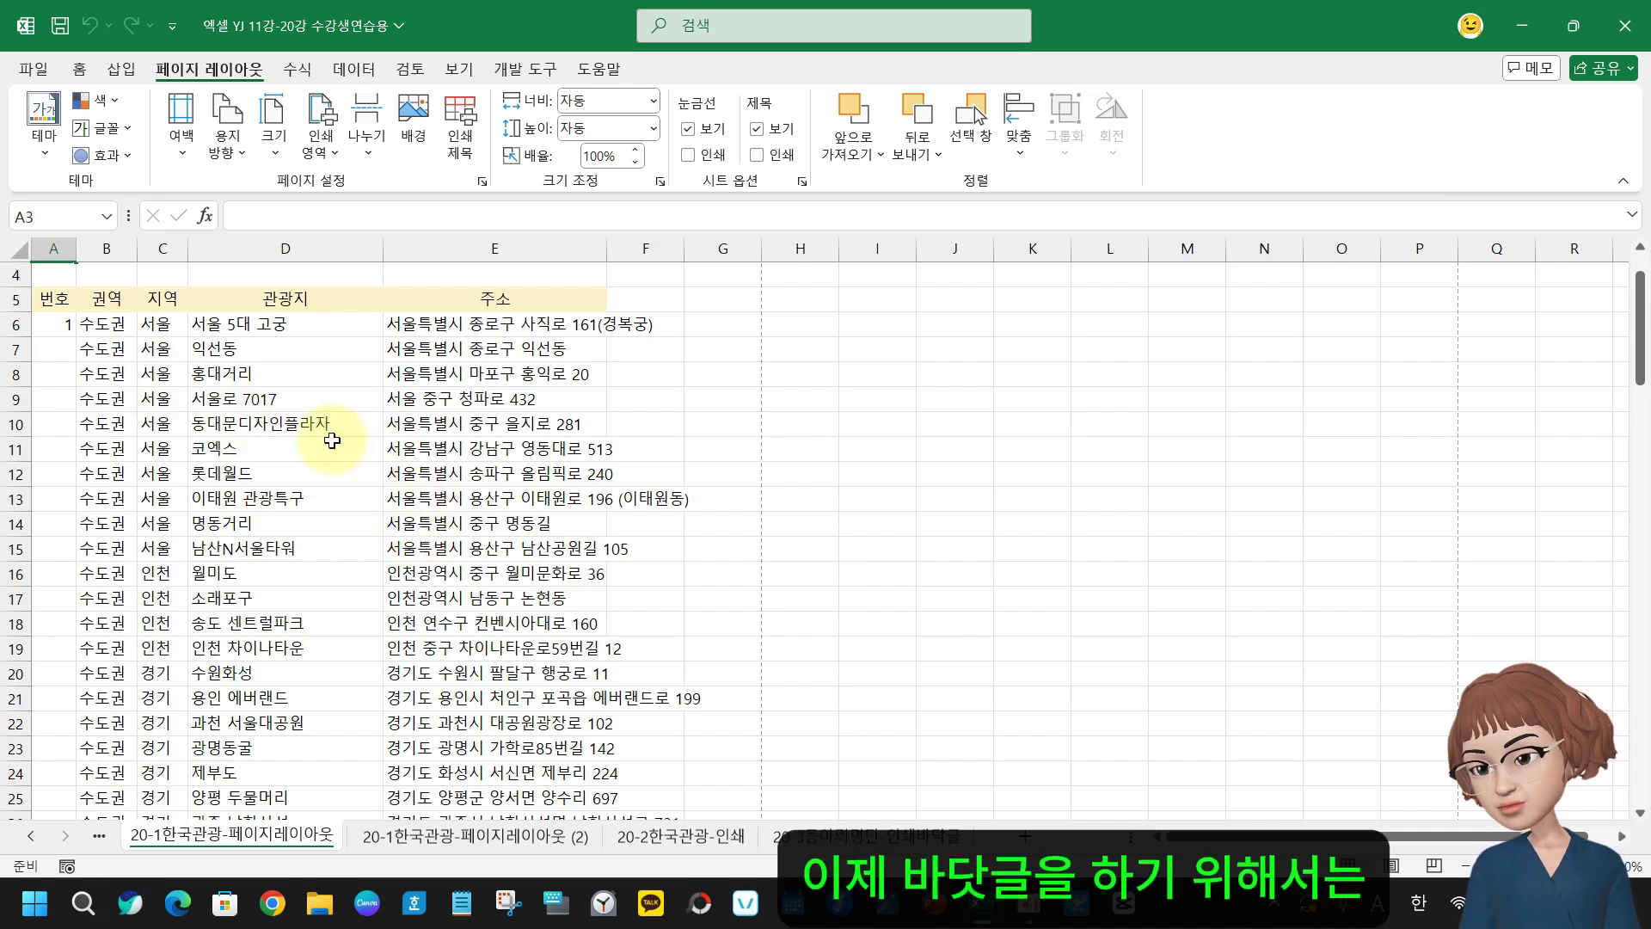
# Switch the 20-1한국관광-페이지레이아웃 sheet to Page Layout view (페이지 레이아웃)
pyautogui.click(461, 70)
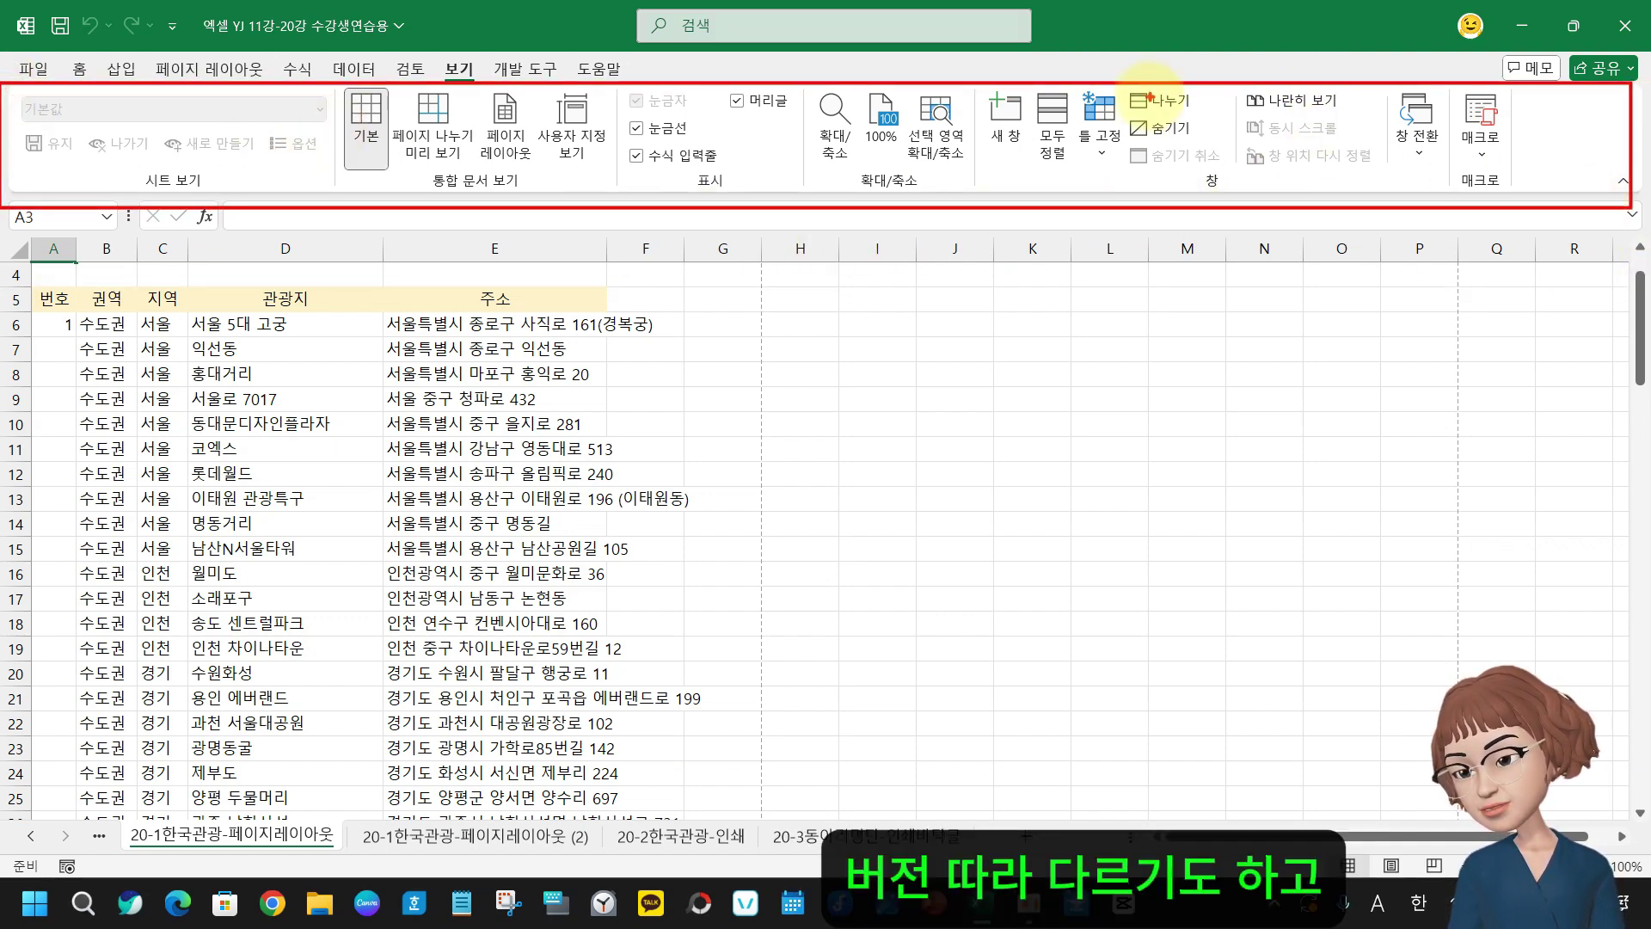
pyautogui.moveTo(1159, 64); pyautogui.dragTo(1252, 48)
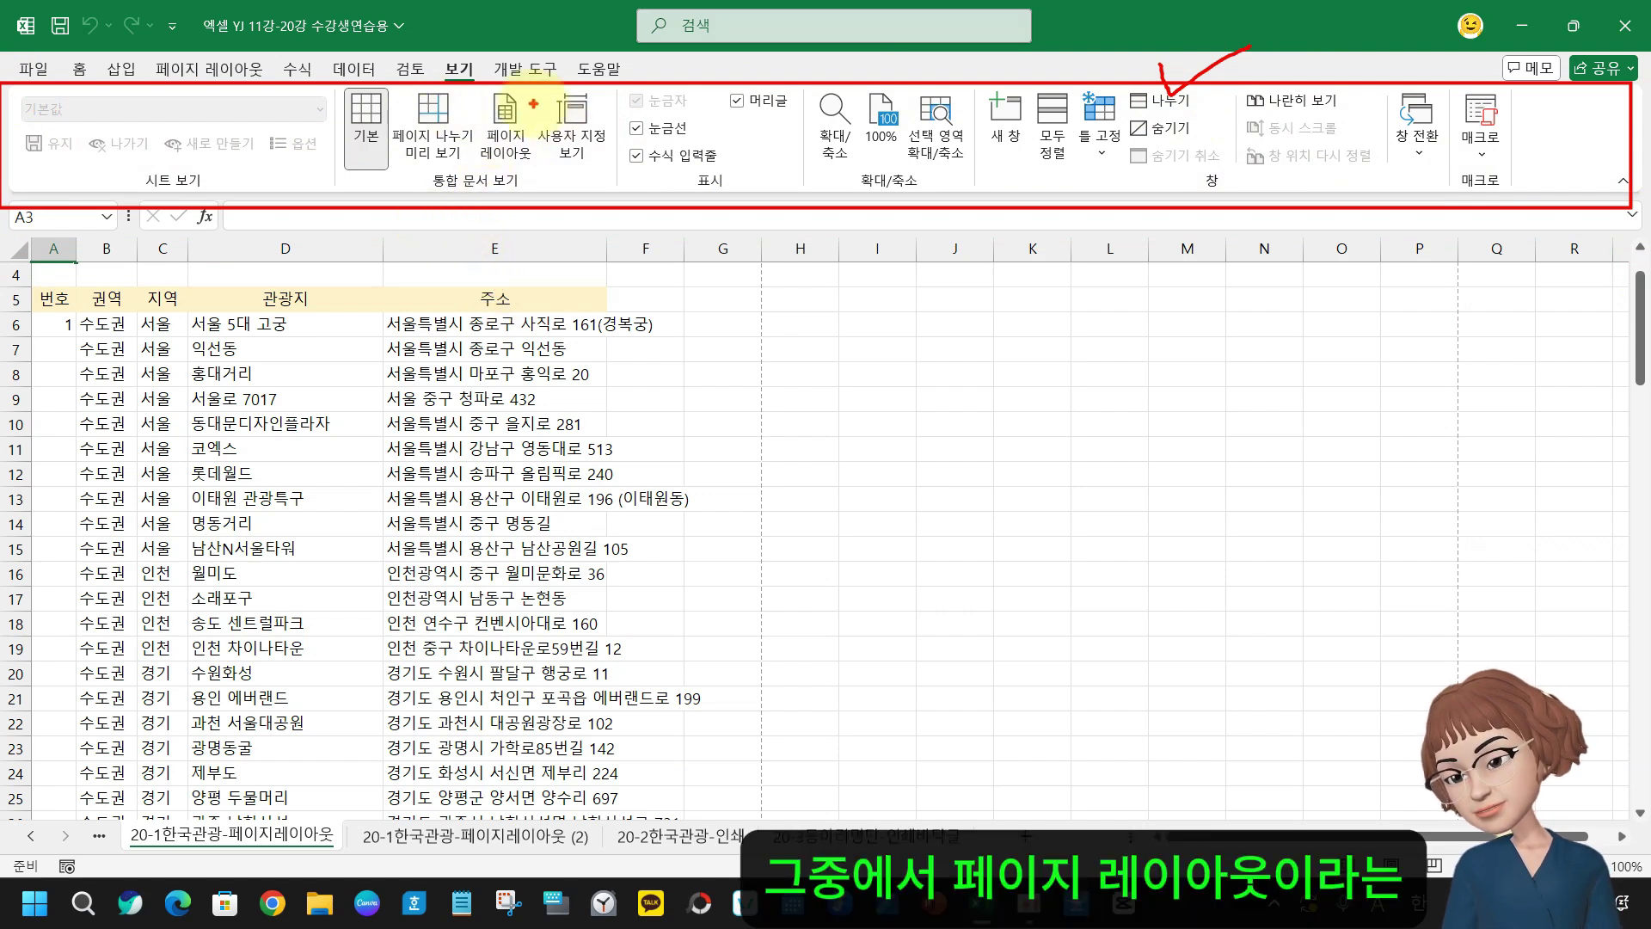
pyautogui.moveTo(481, 89); pyautogui.dragTo(464, 171)
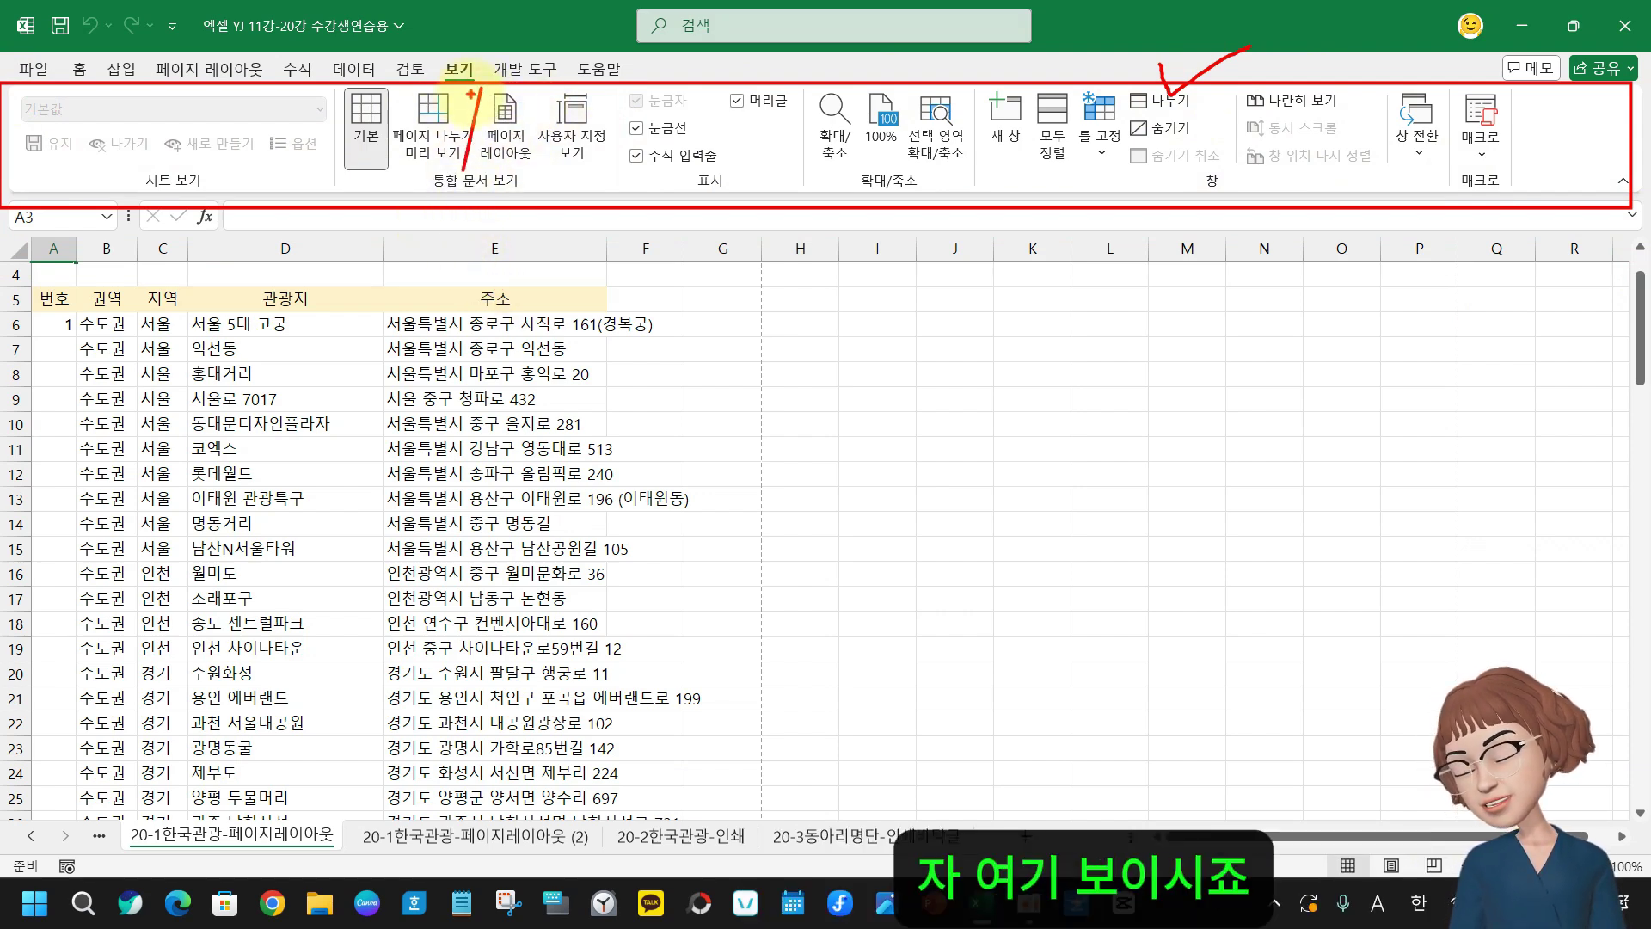
pyautogui.moveTo(475, 90); pyautogui.dragTo(551, 176)
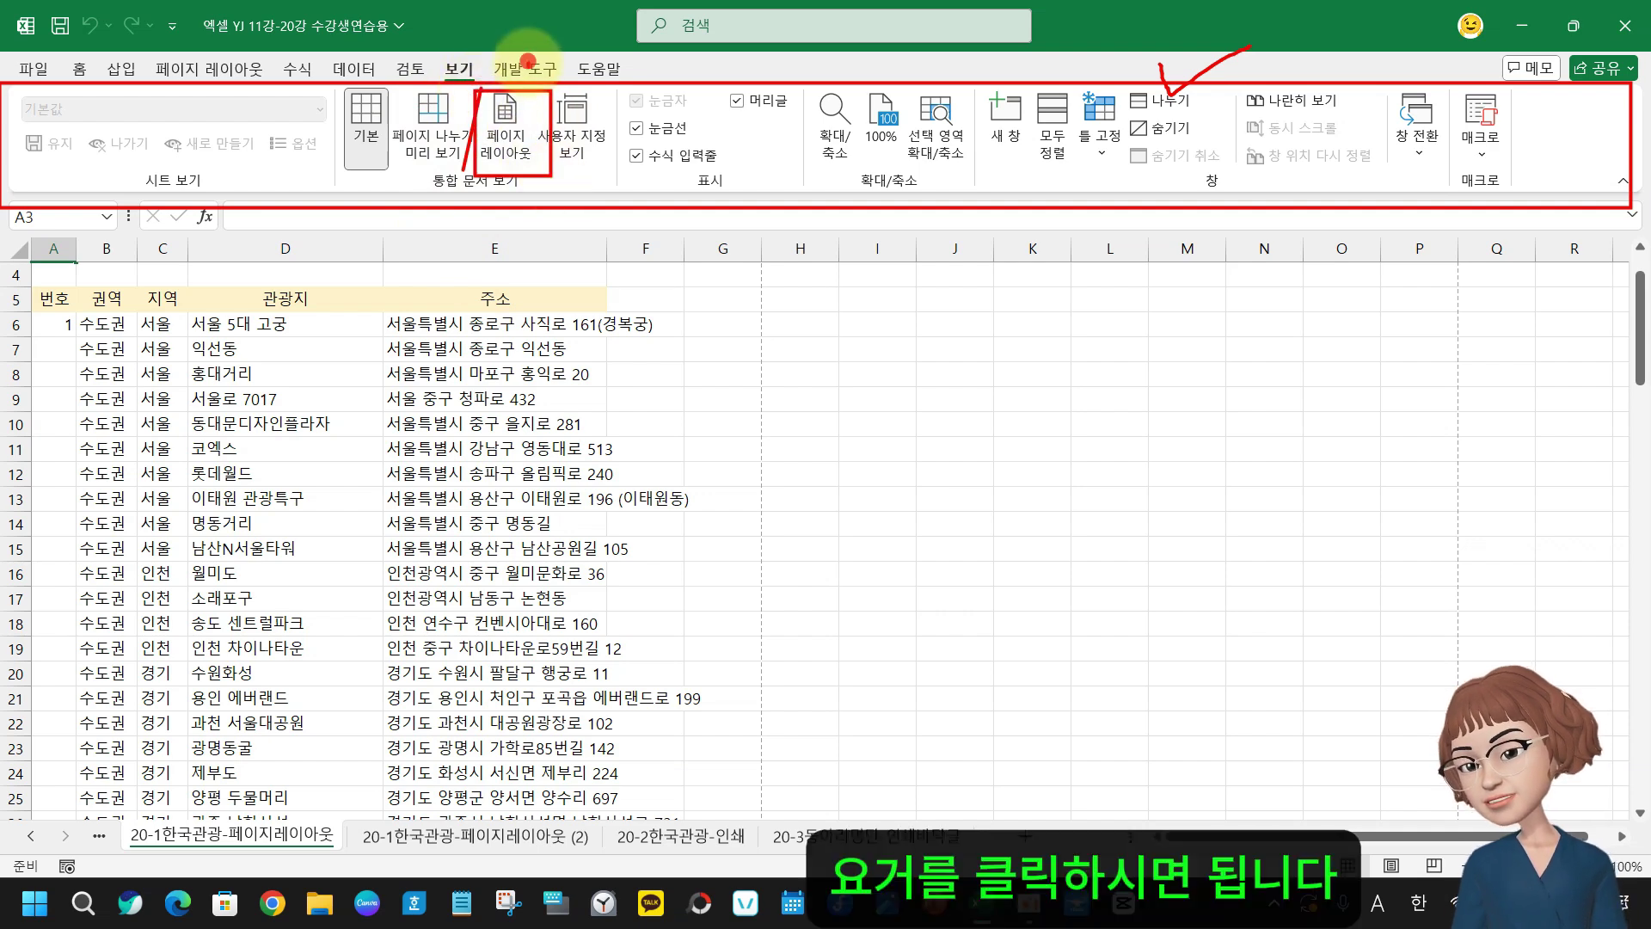
pyautogui.moveTo(529, 62); pyautogui.dragTo(651, 52)
pyautogui.press('Escape')
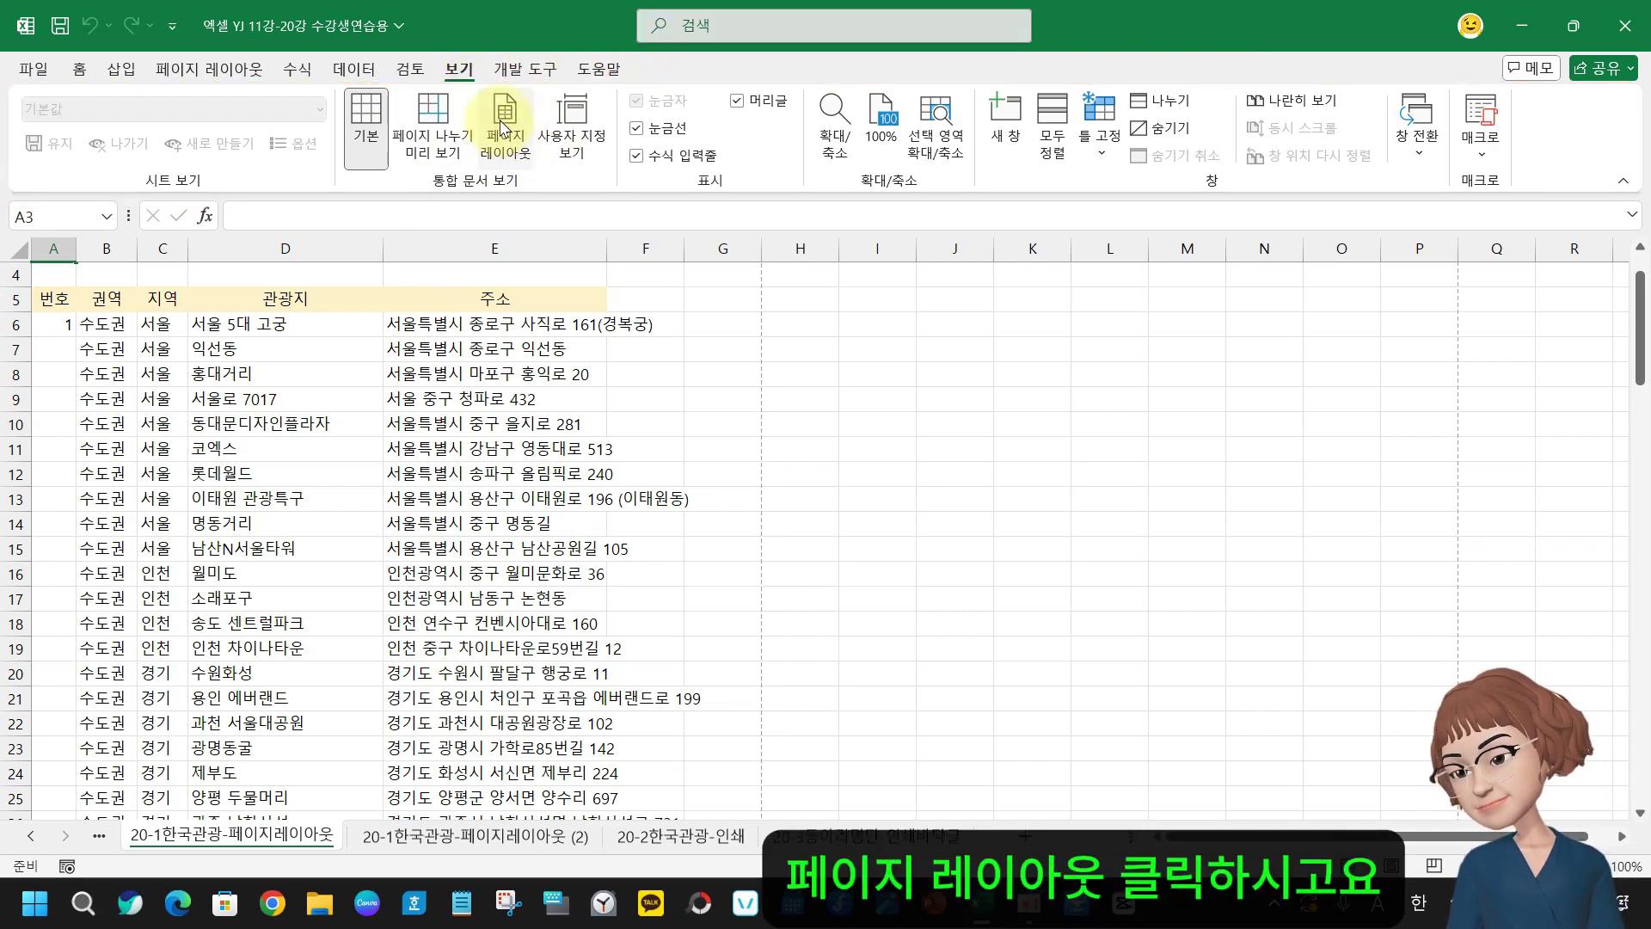
pyautogui.click(504, 127)
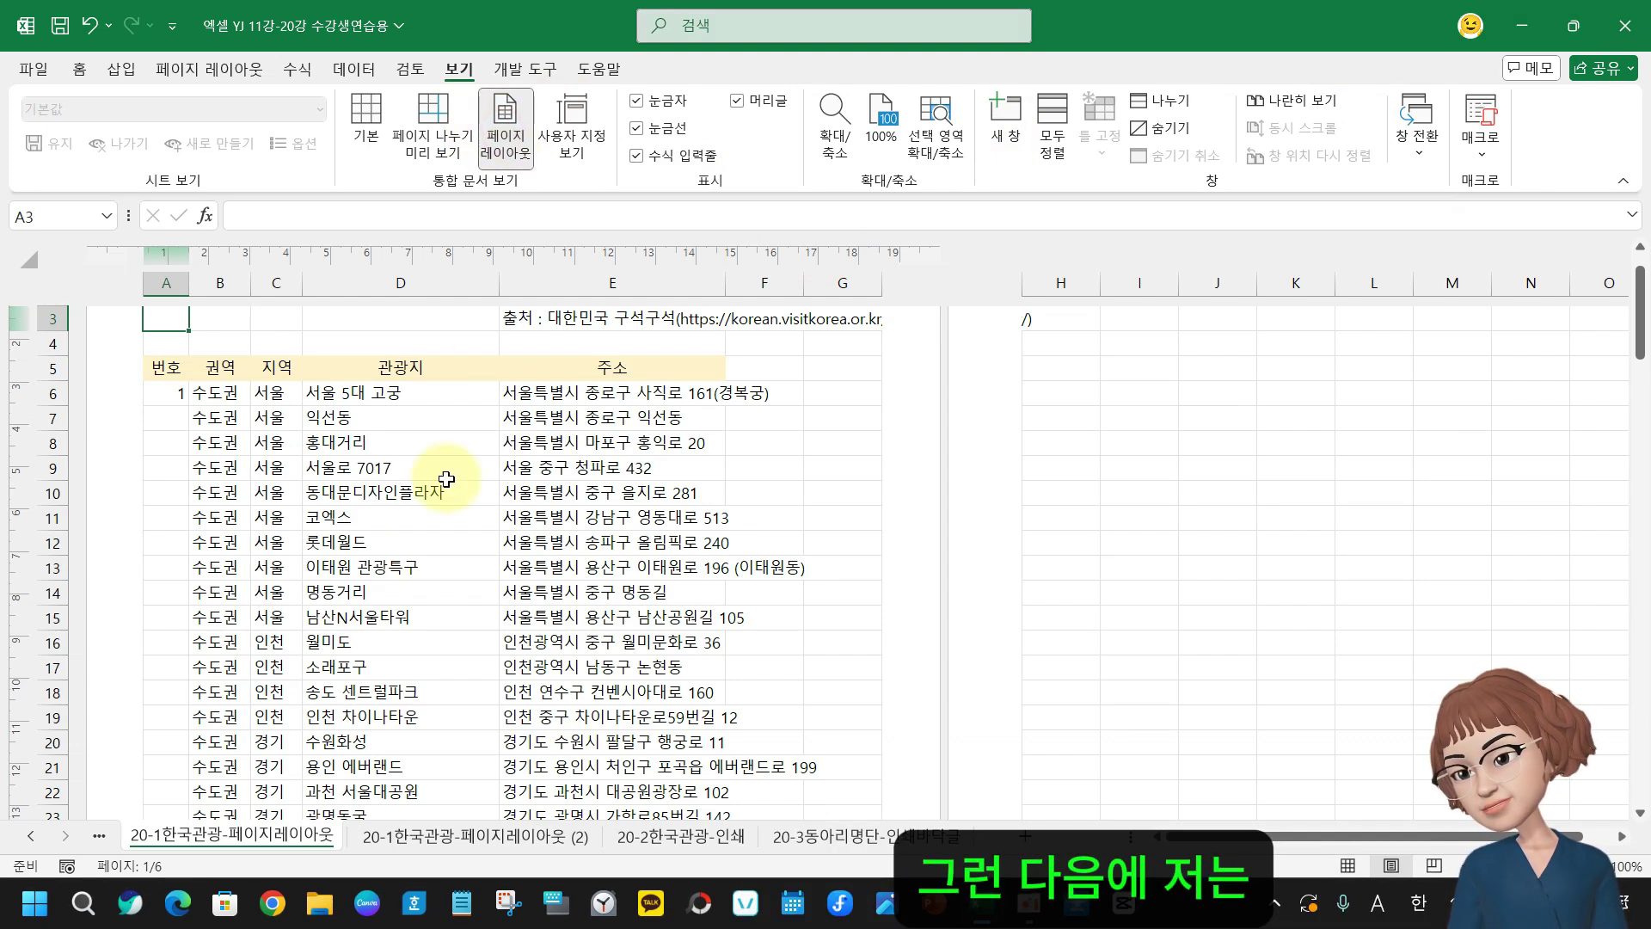
# Insert the total page count code (&[전체 페이지 수]) in the center footer below row 44 of the first page
pyautogui.scroll(-2, 387, 516)
pyautogui.scroll(-7, 394, 503)
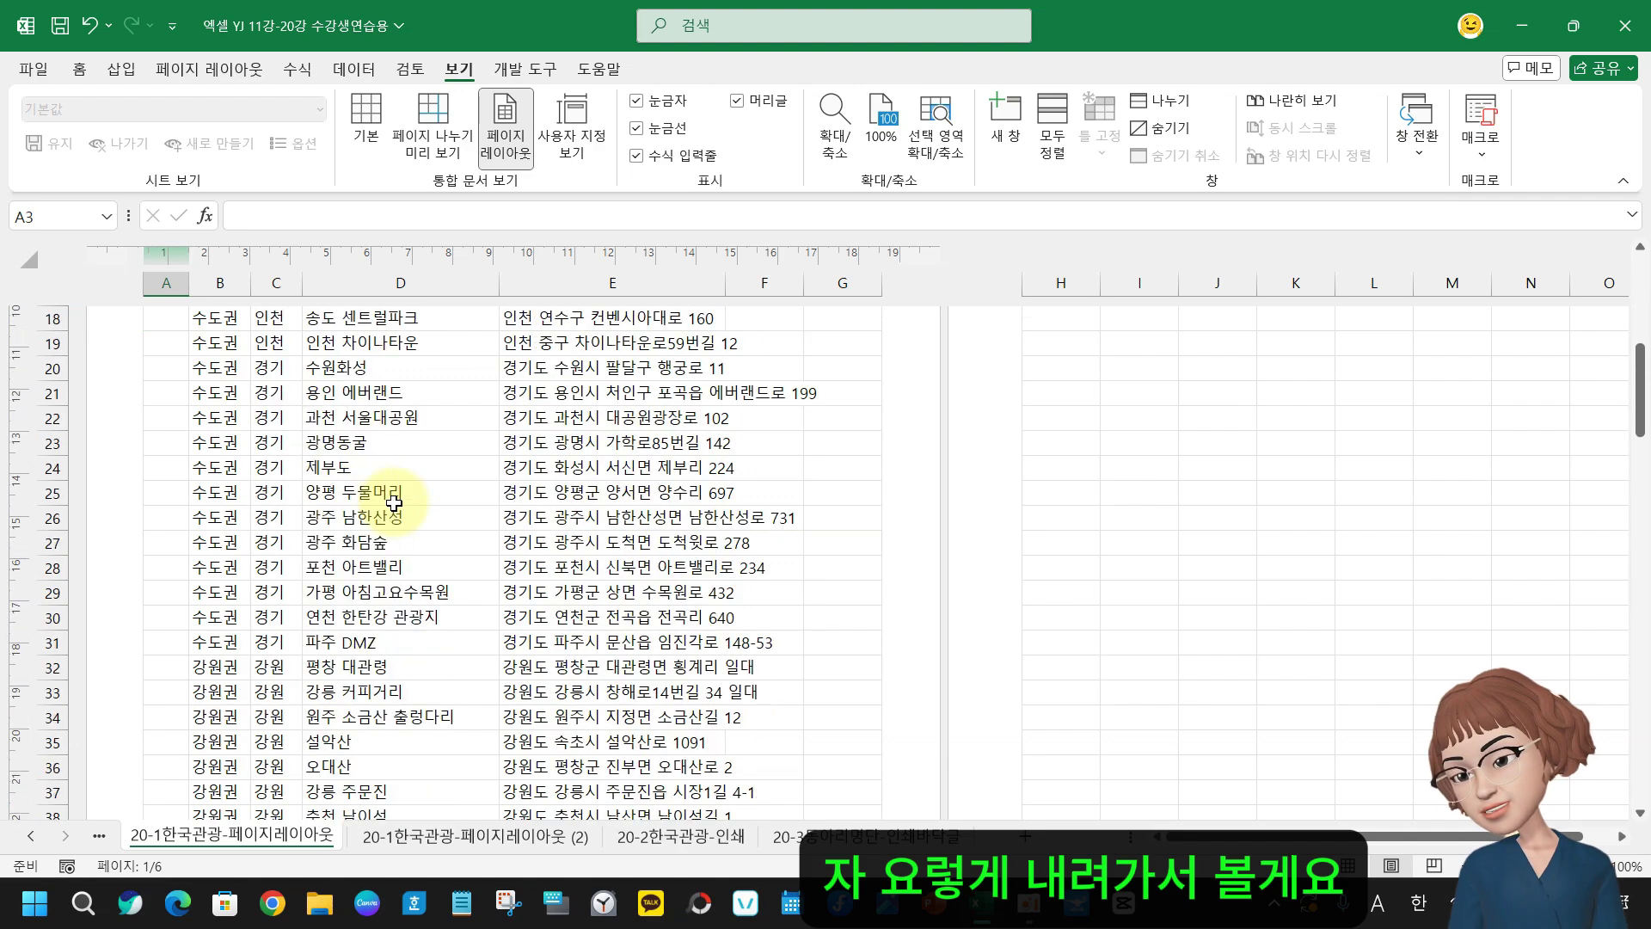
pyautogui.scroll(5, 394, 503)
pyautogui.scroll(-5, 398, 499)
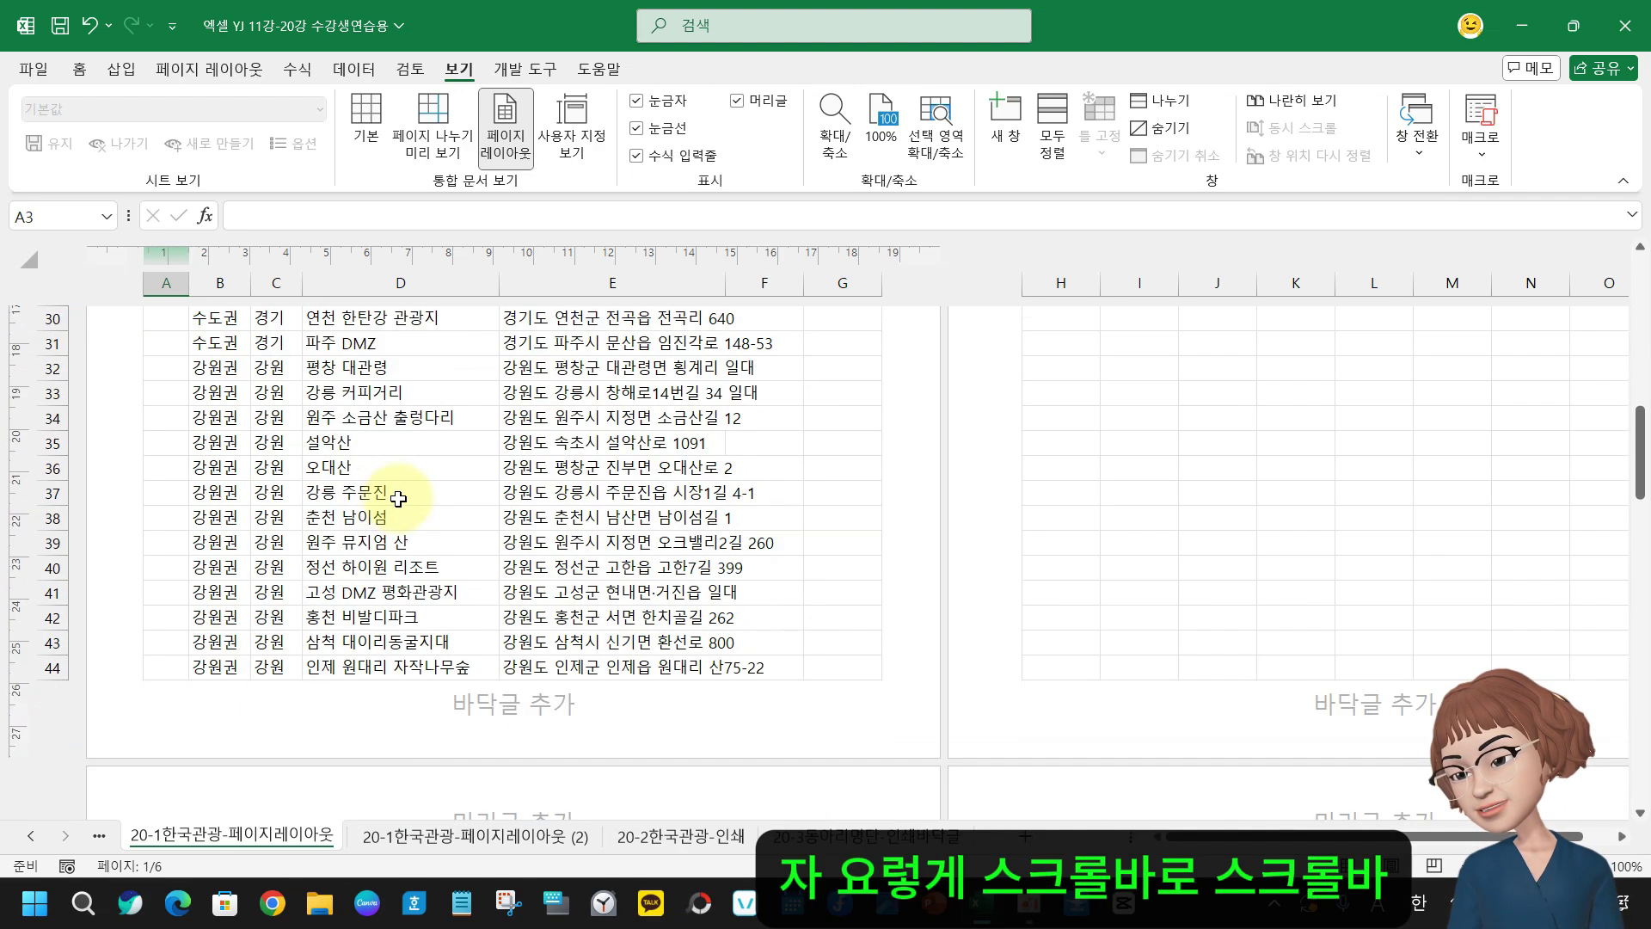
pyautogui.scroll(5, 402, 491)
pyautogui.scroll(-5, 456, 507)
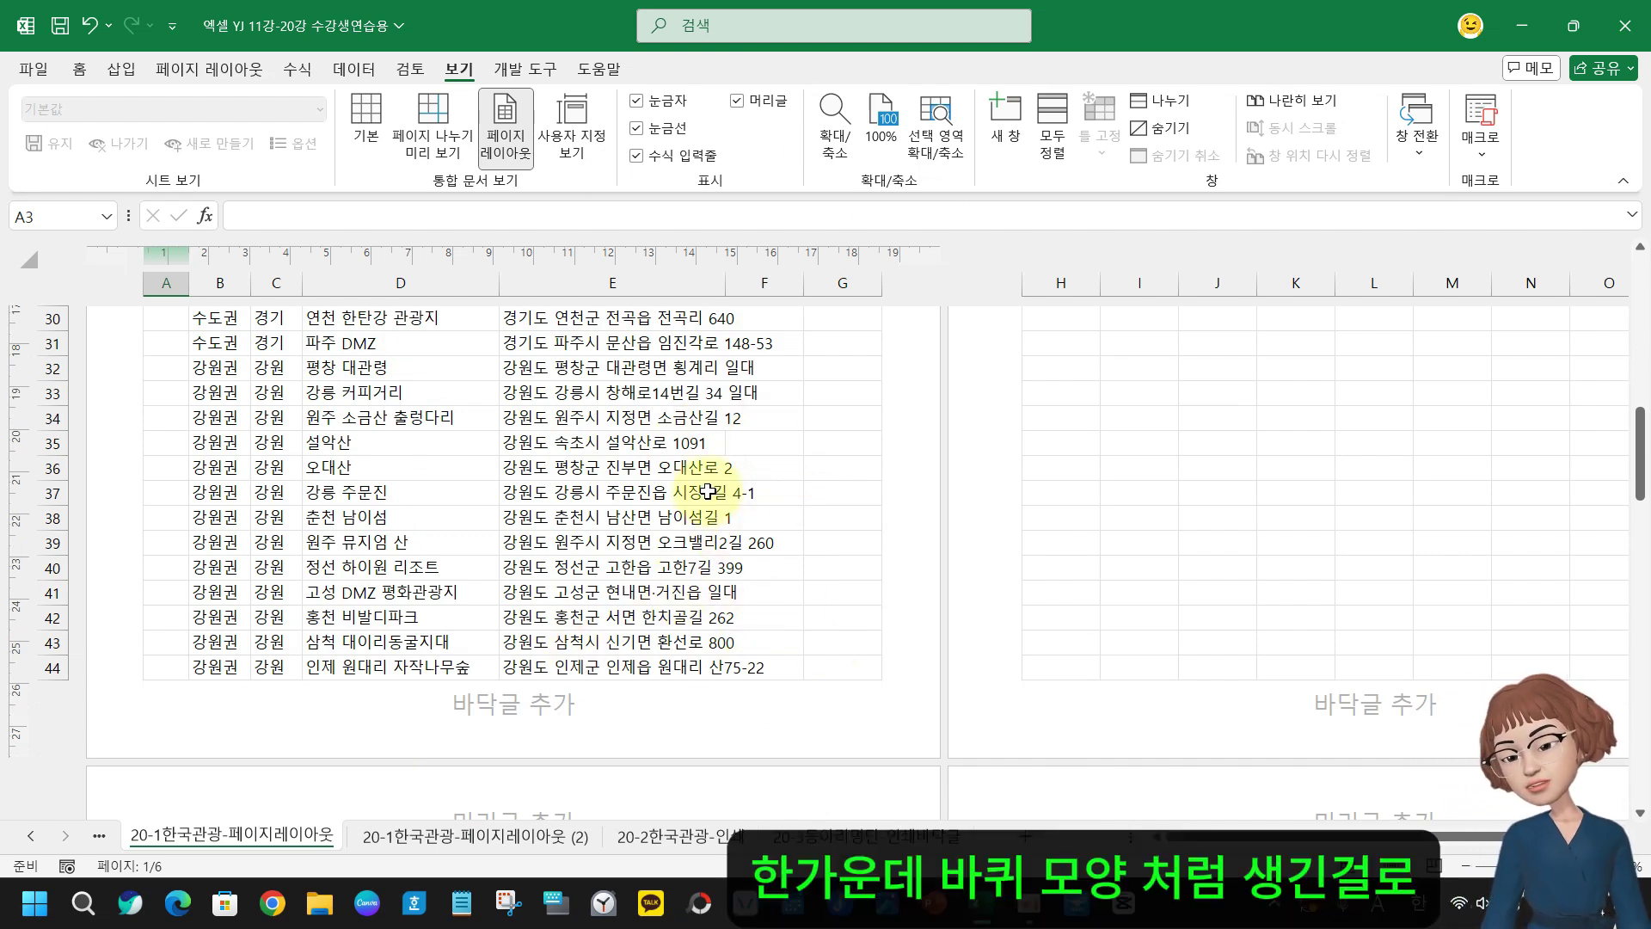
pyautogui.scroll(-5, 707, 488)
pyautogui.scroll(5, 714, 486)
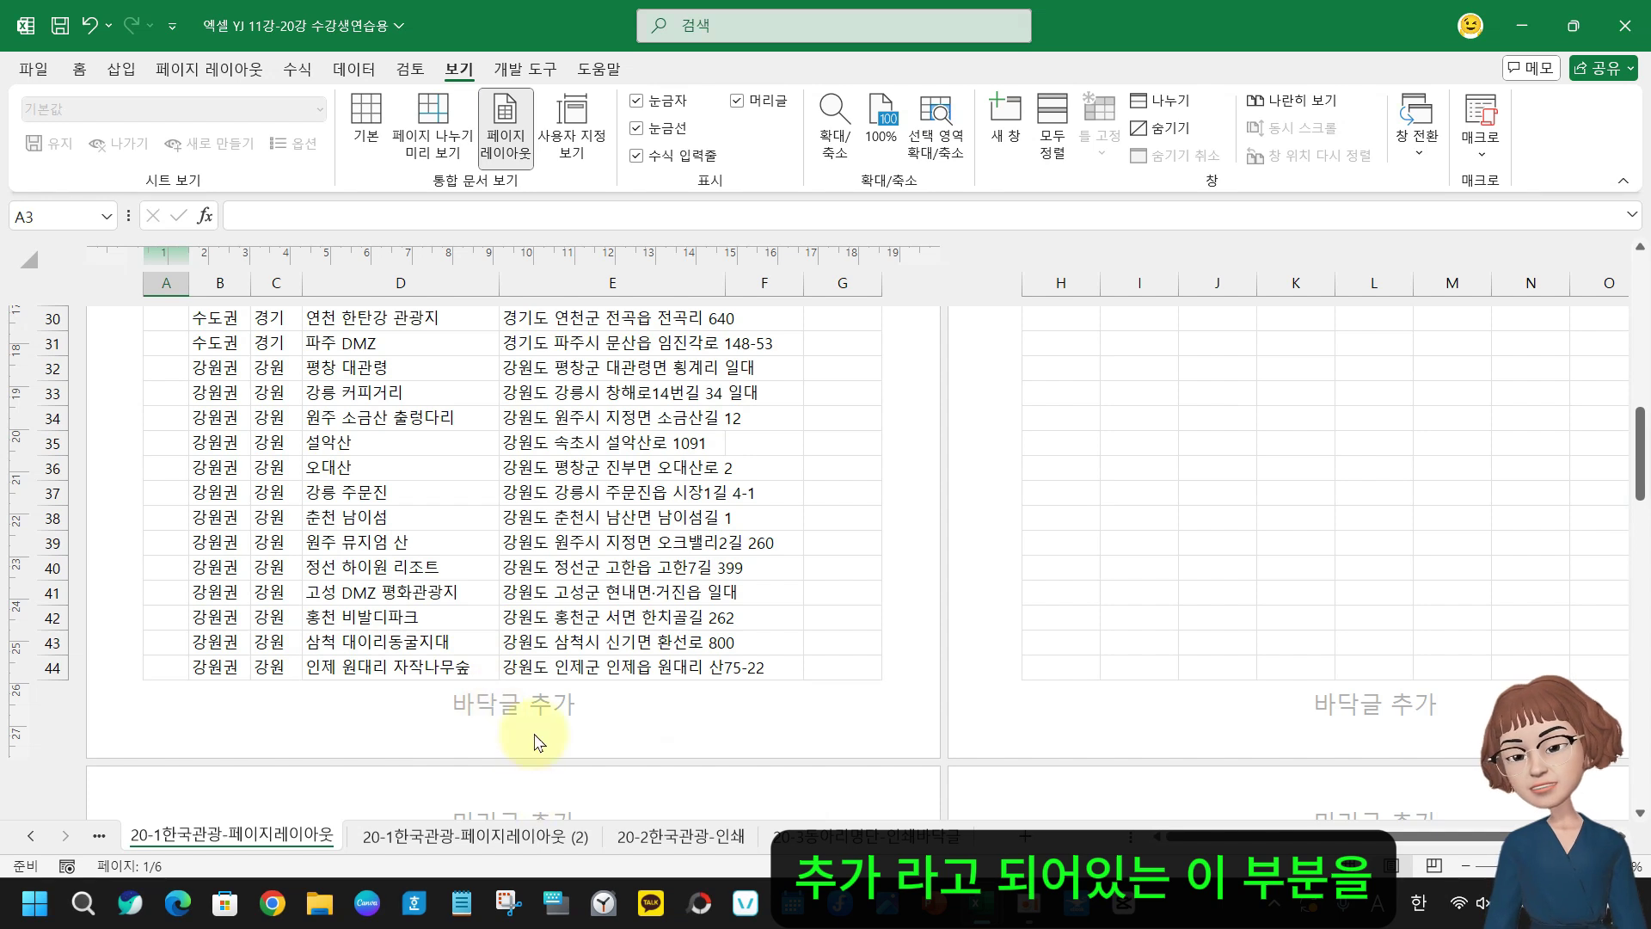
pyautogui.click(535, 703)
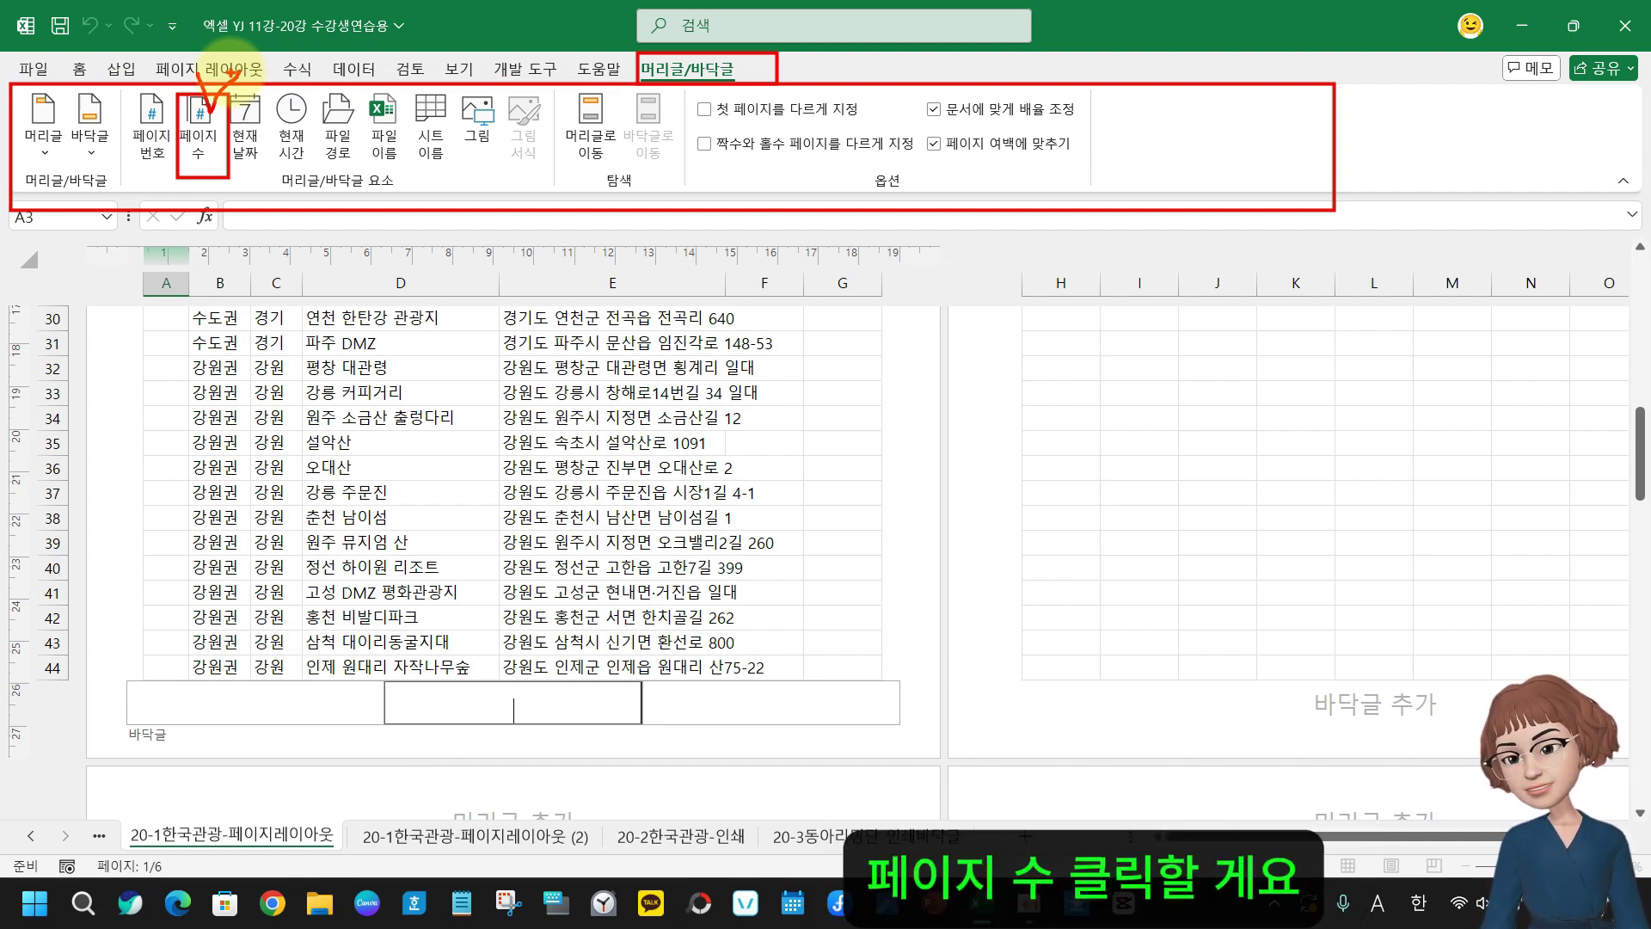
pyautogui.click(205, 125)
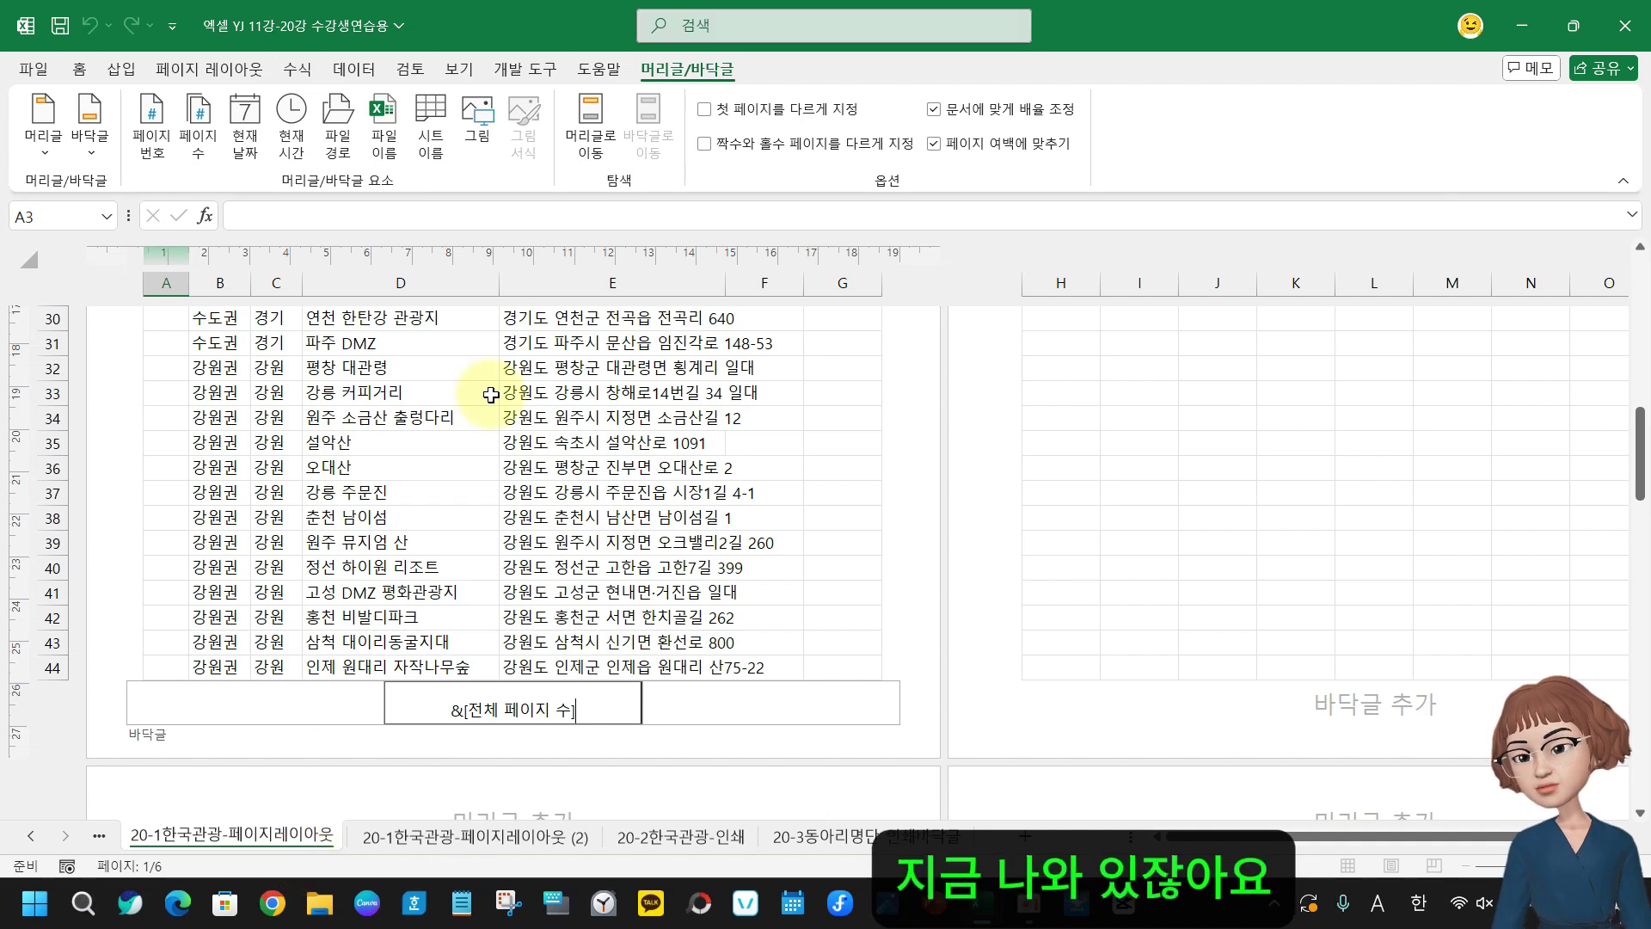
# Insert the page number code (&[페이지 번호]) directly before the page count code in the center footer
pyautogui.moveTo(443, 692); pyautogui.dragTo(603, 730)
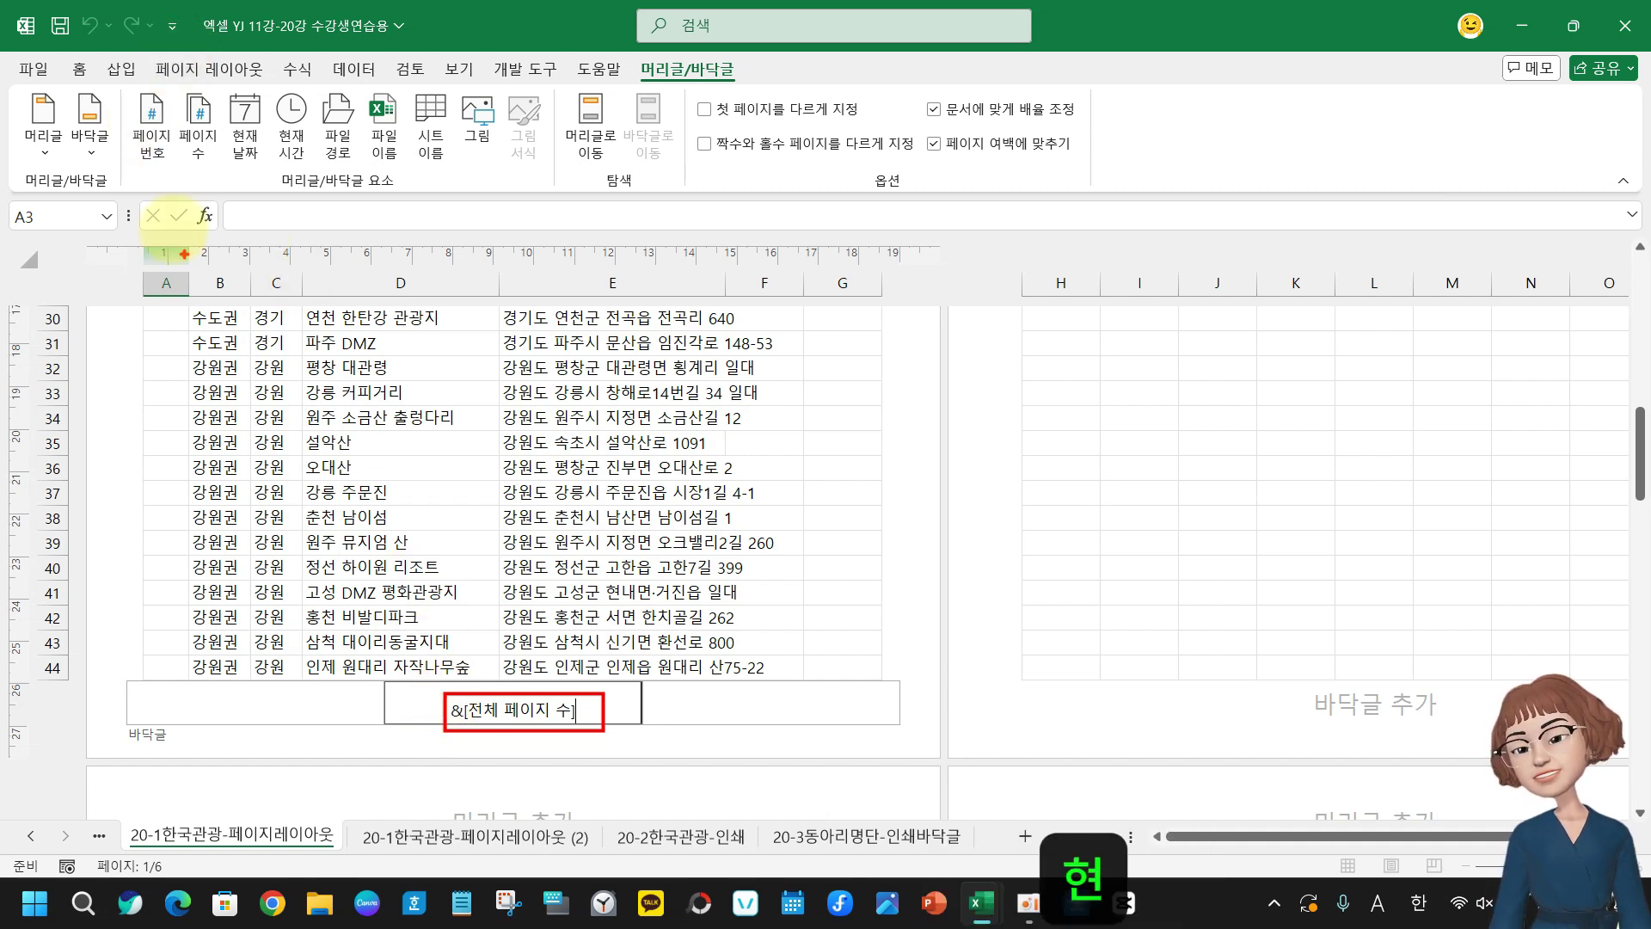
pyautogui.moveTo(112, 85)
pyautogui.mouseDown()
pyautogui.moveTo(169, 169)
pyautogui.moveTo(292, 550)
pyautogui.moveTo(361, 669)
pyautogui.moveTo(434, 716)
pyautogui.moveTo(374, 742)
pyautogui.mouseUp()
pyautogui.press('Escape')
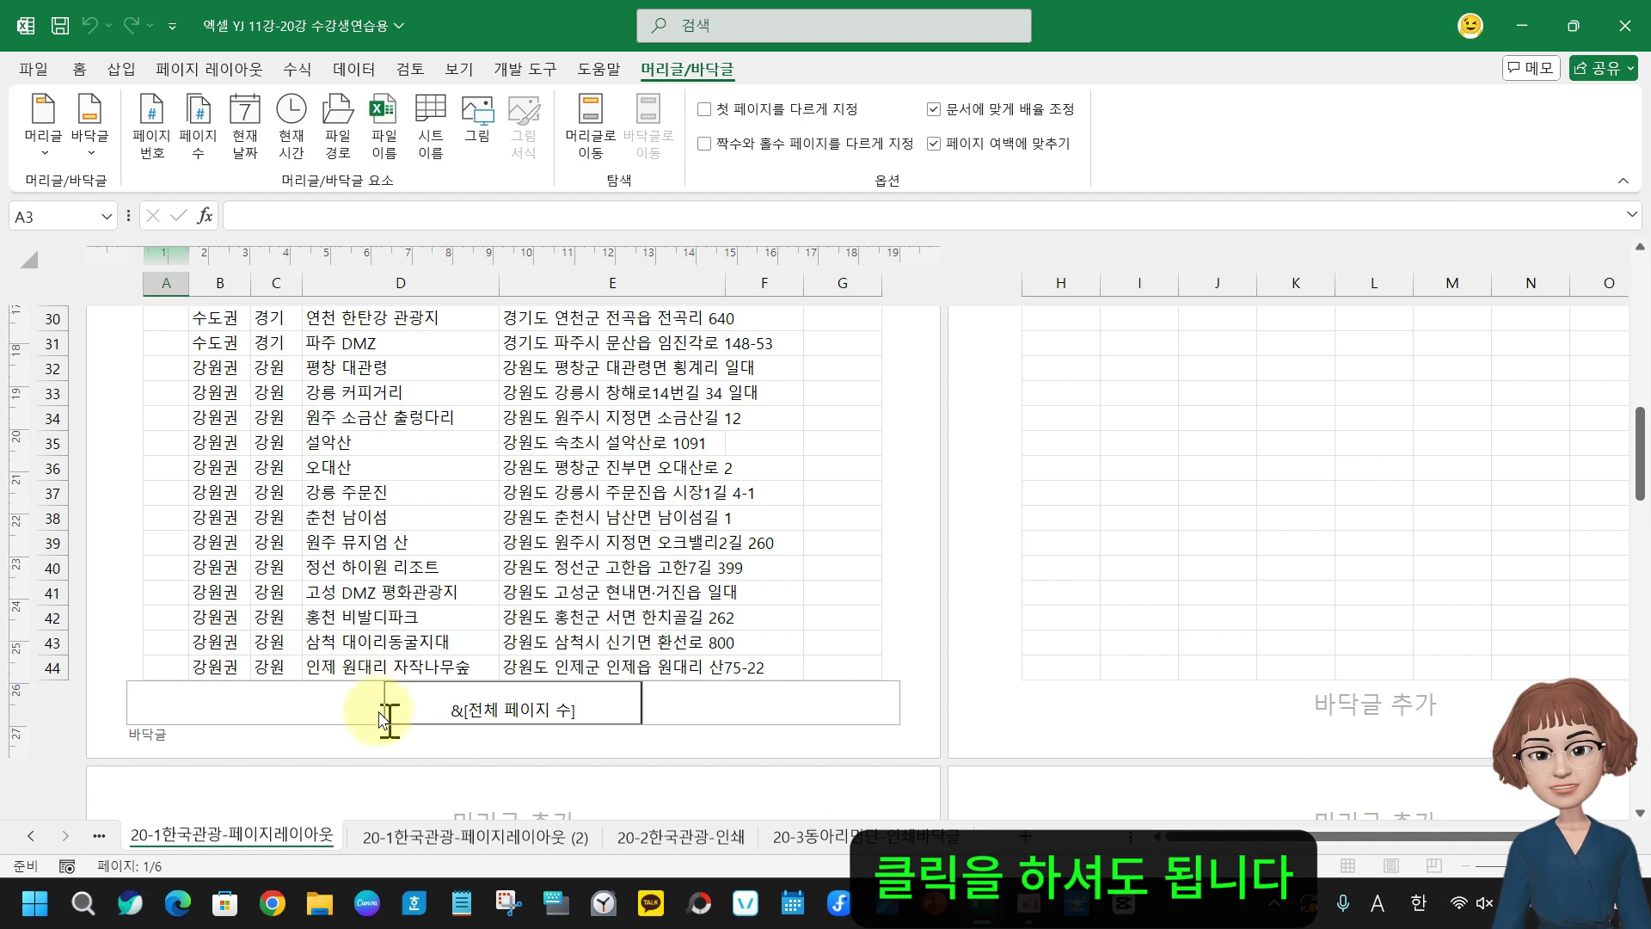
pyautogui.click(454, 715)
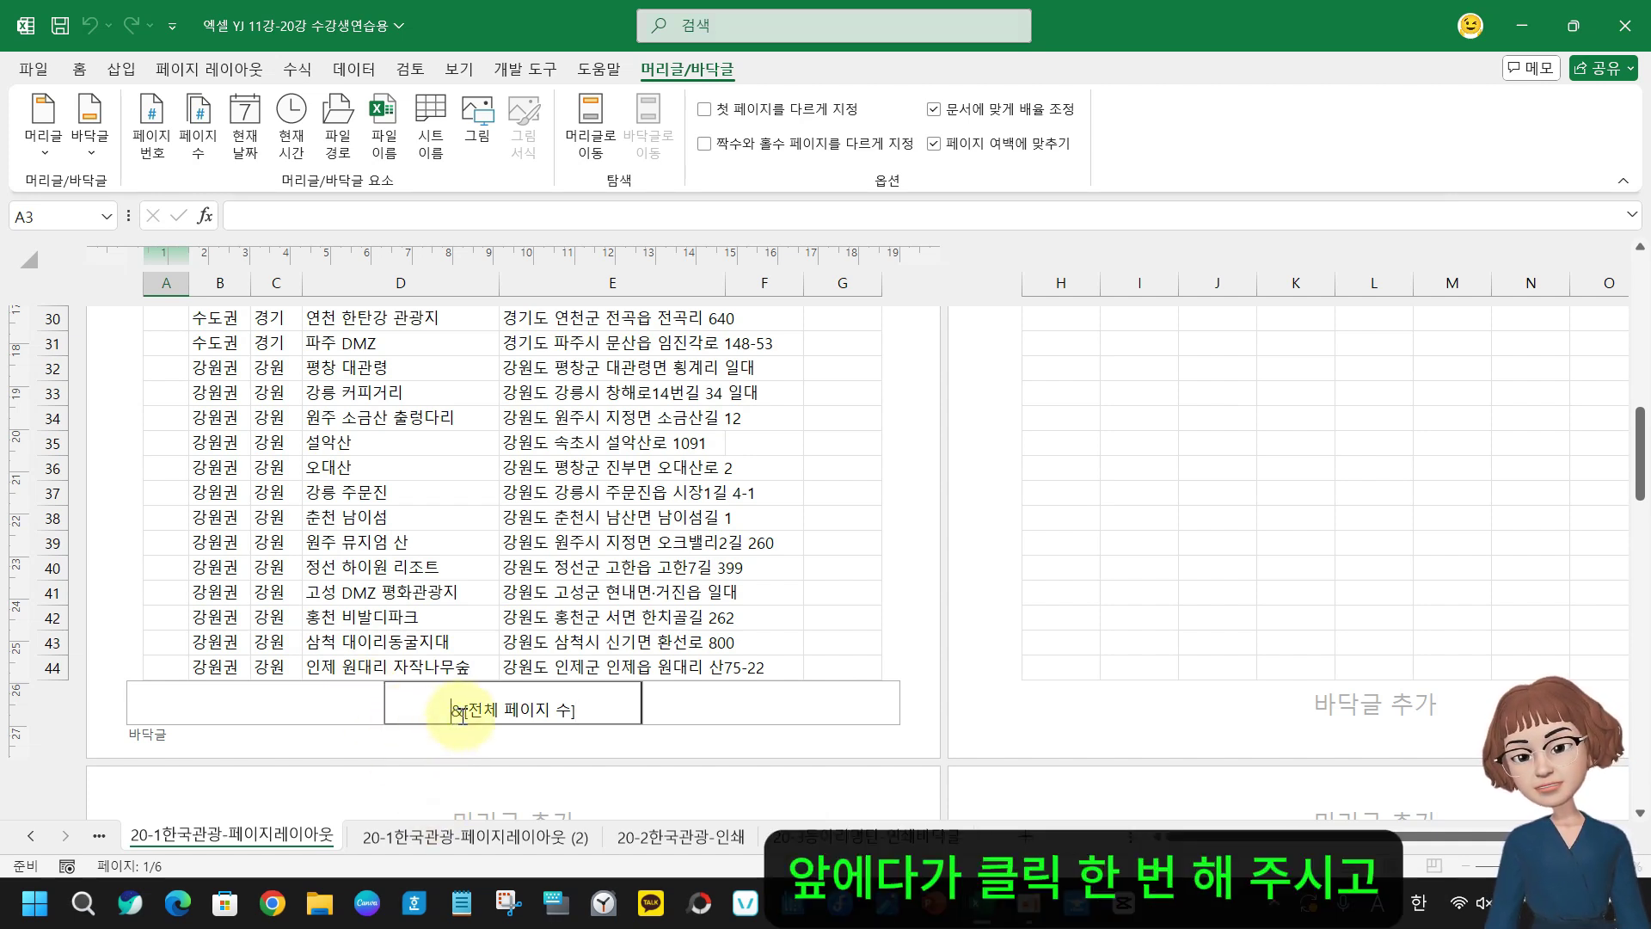
pyautogui.click(151, 120)
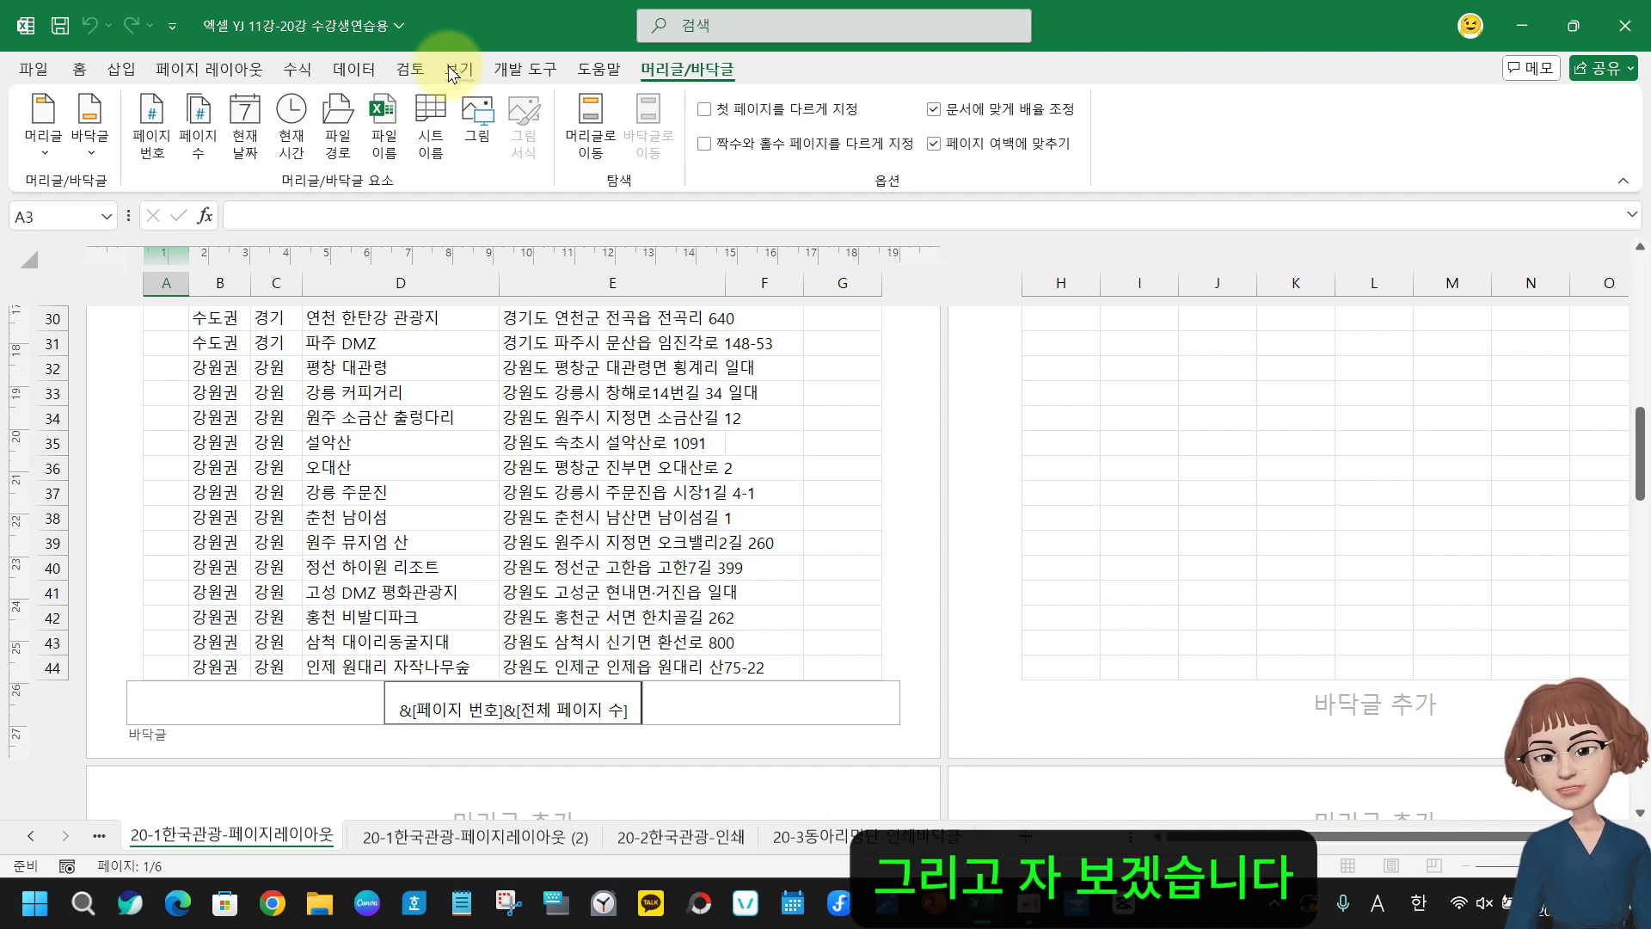
# Leave footer editing by selecting empty cell G40, and check the footer text at the end of the first page
pyautogui.moveTo(441, 52); pyautogui.dragTo(487, 115)
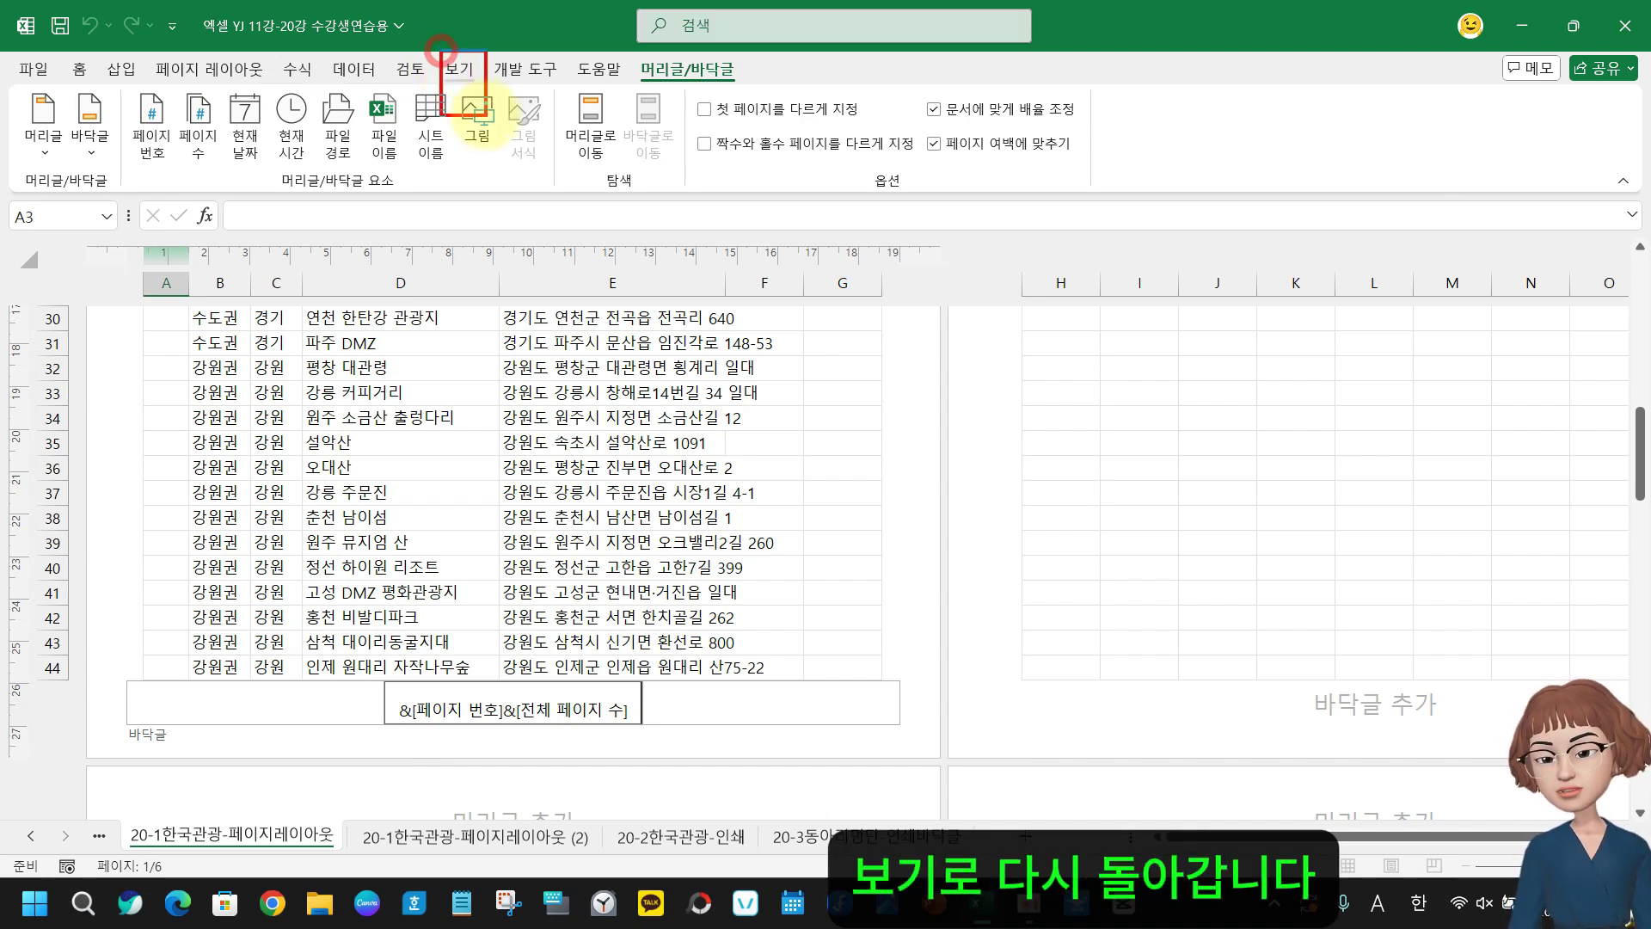
pyautogui.moveTo(465, 37)
pyautogui.mouseDown()
pyautogui.moveTo(476, 64)
pyautogui.moveTo(515, 43)
pyautogui.mouseUp()
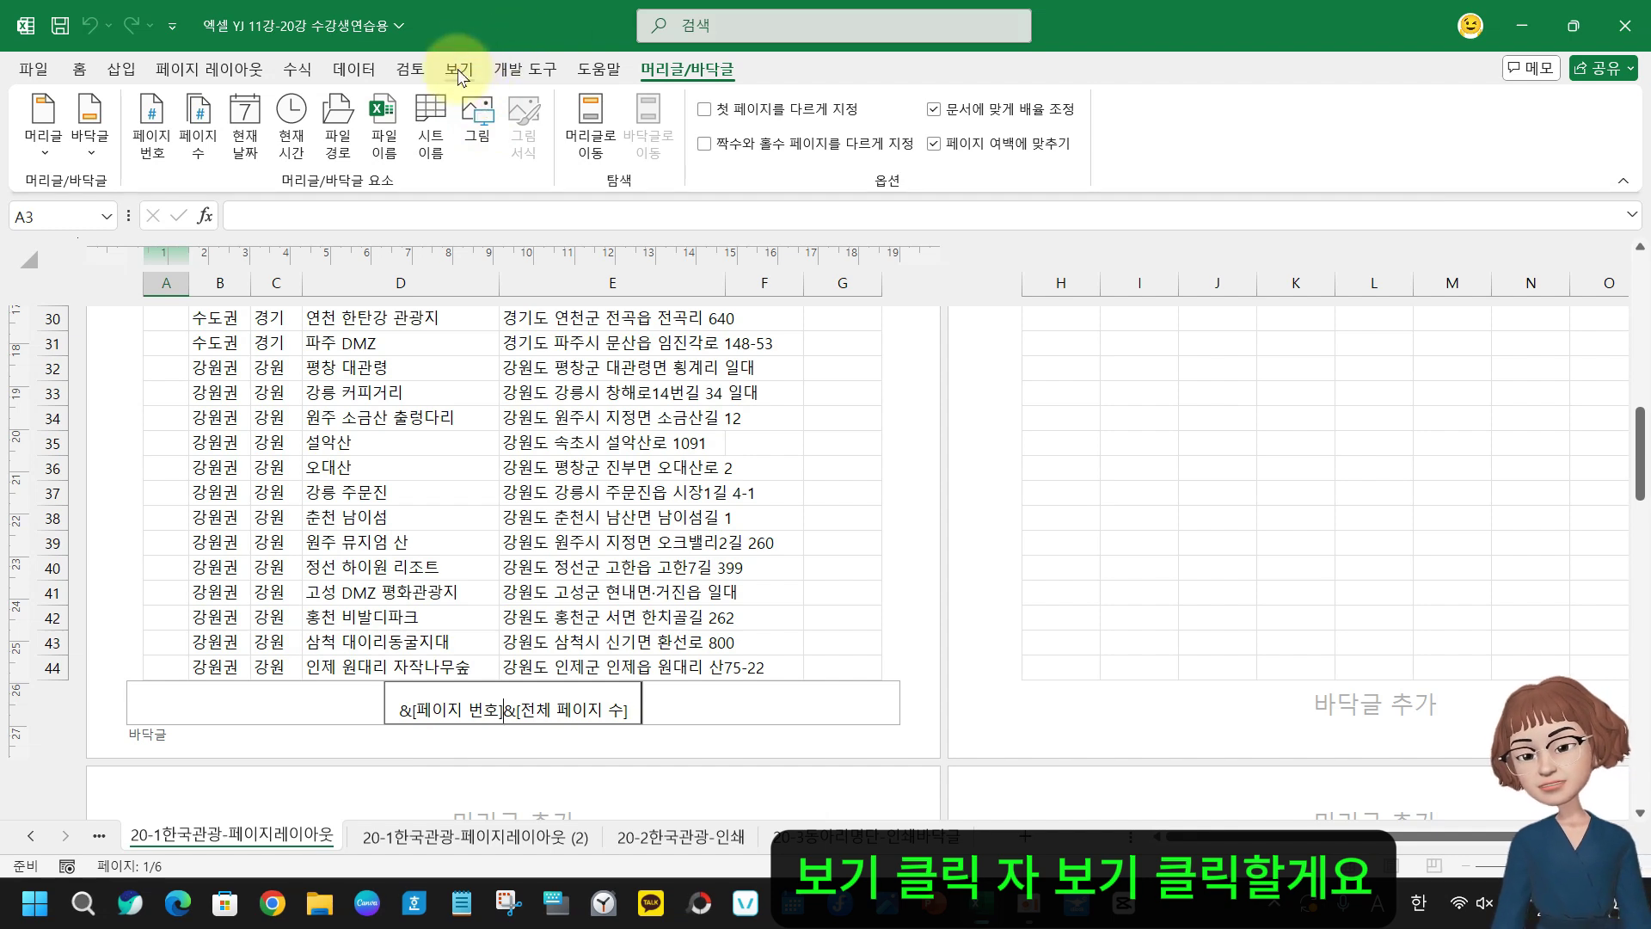
pyautogui.click(459, 68)
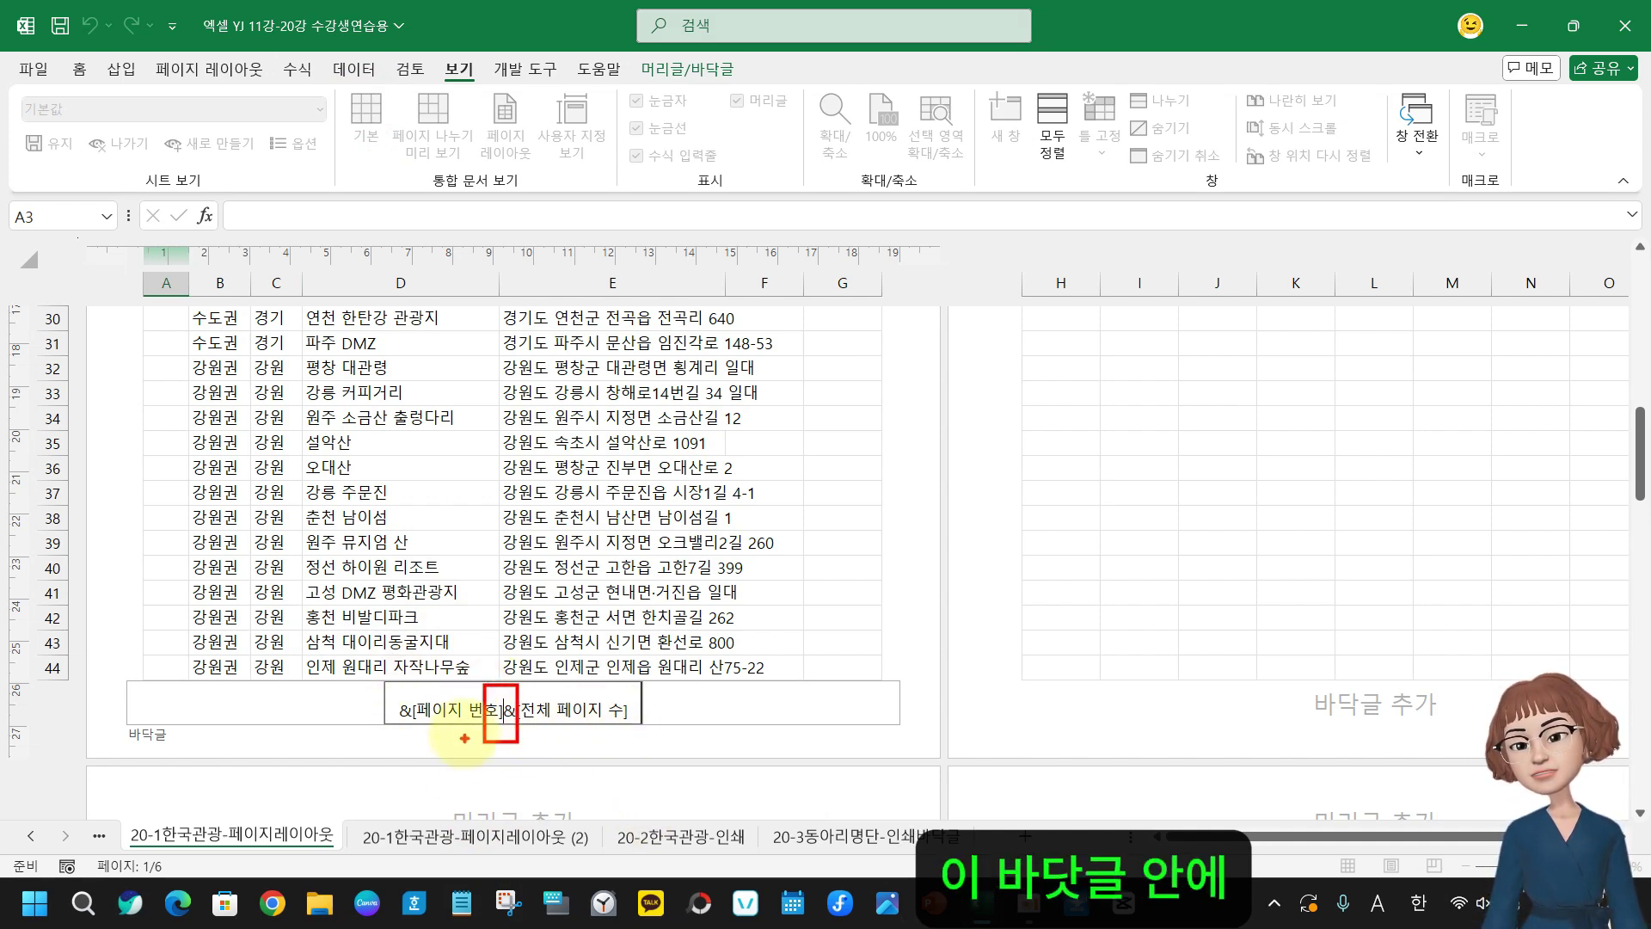
pyautogui.click(836, 571)
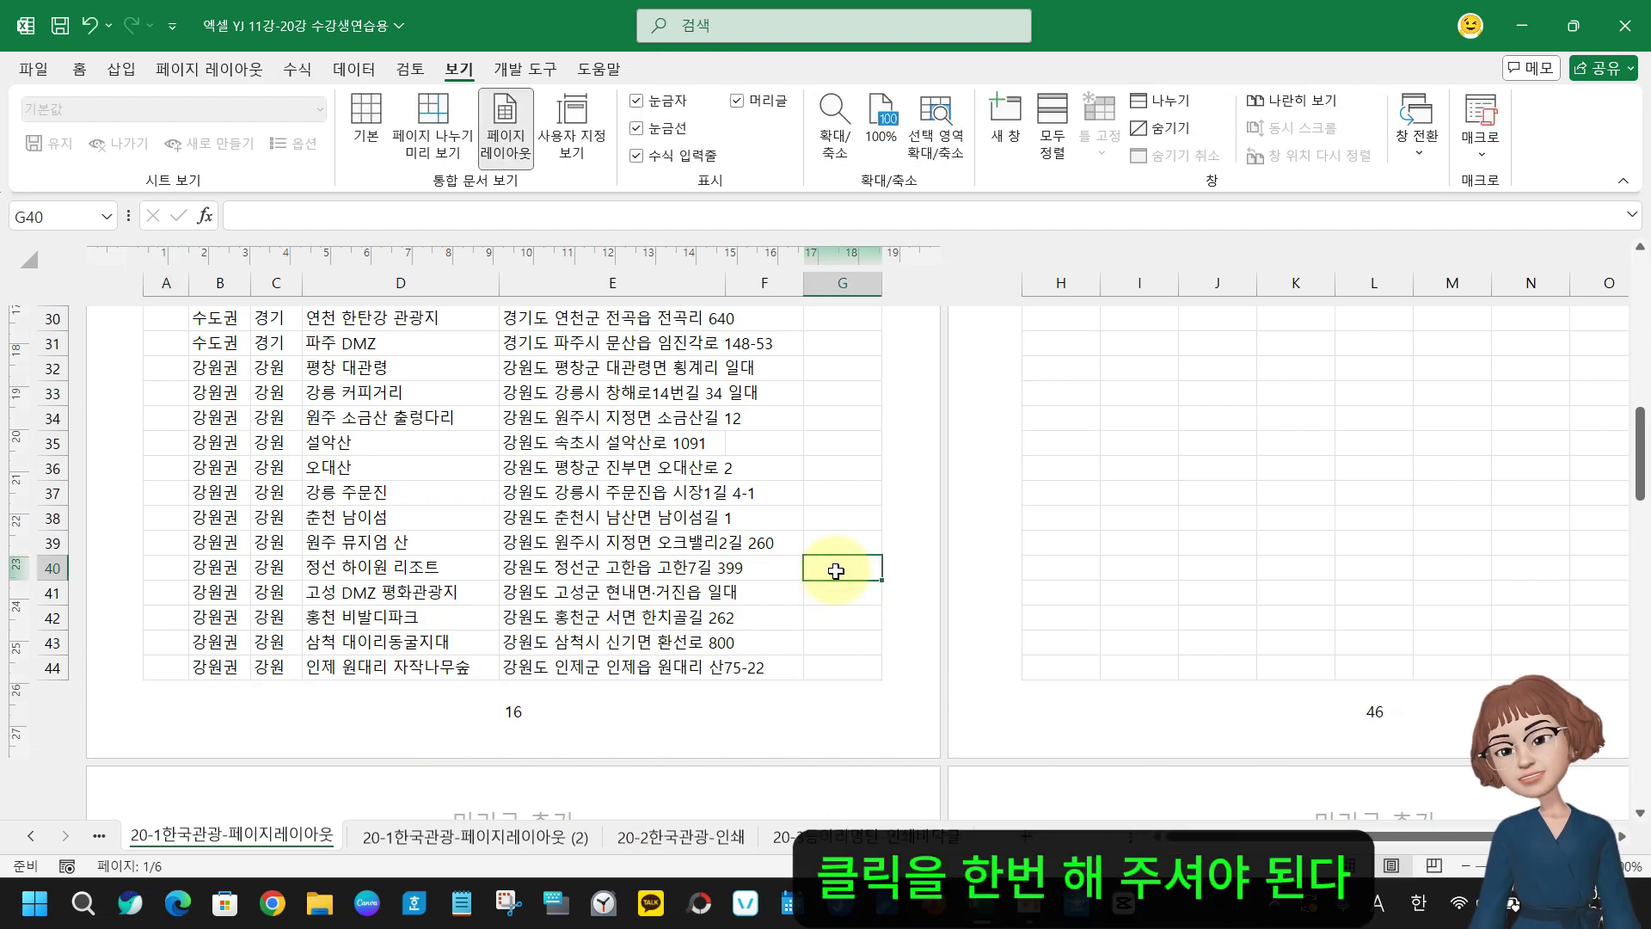
pyautogui.scroll(12, 836, 571)
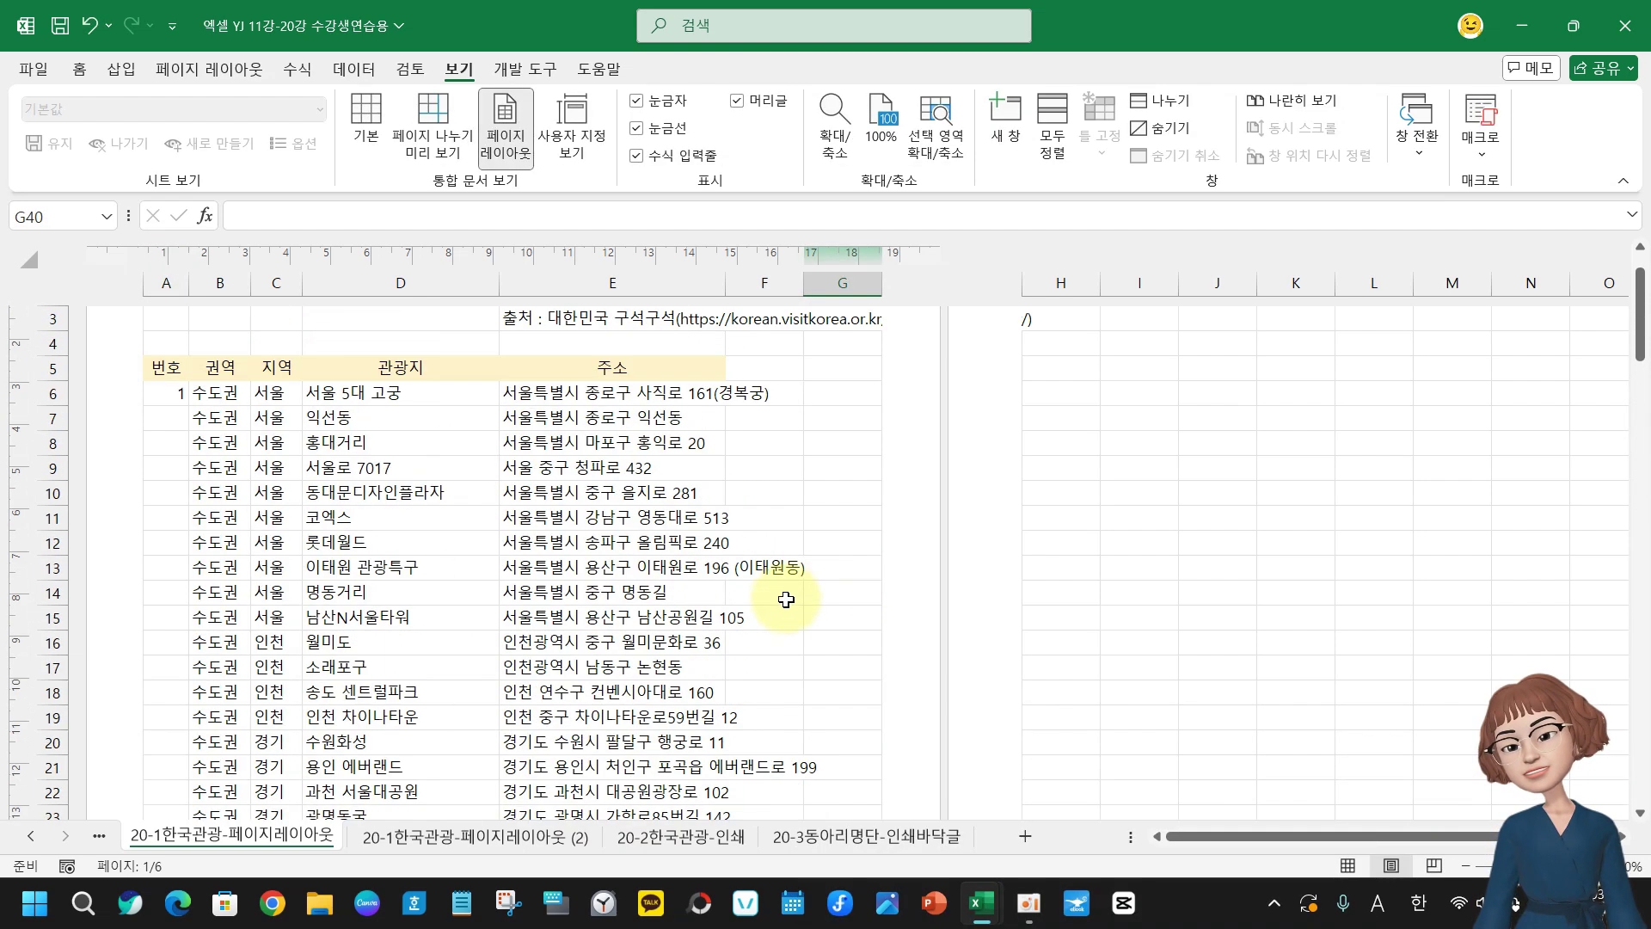
pyautogui.scroll(-9, 774, 619)
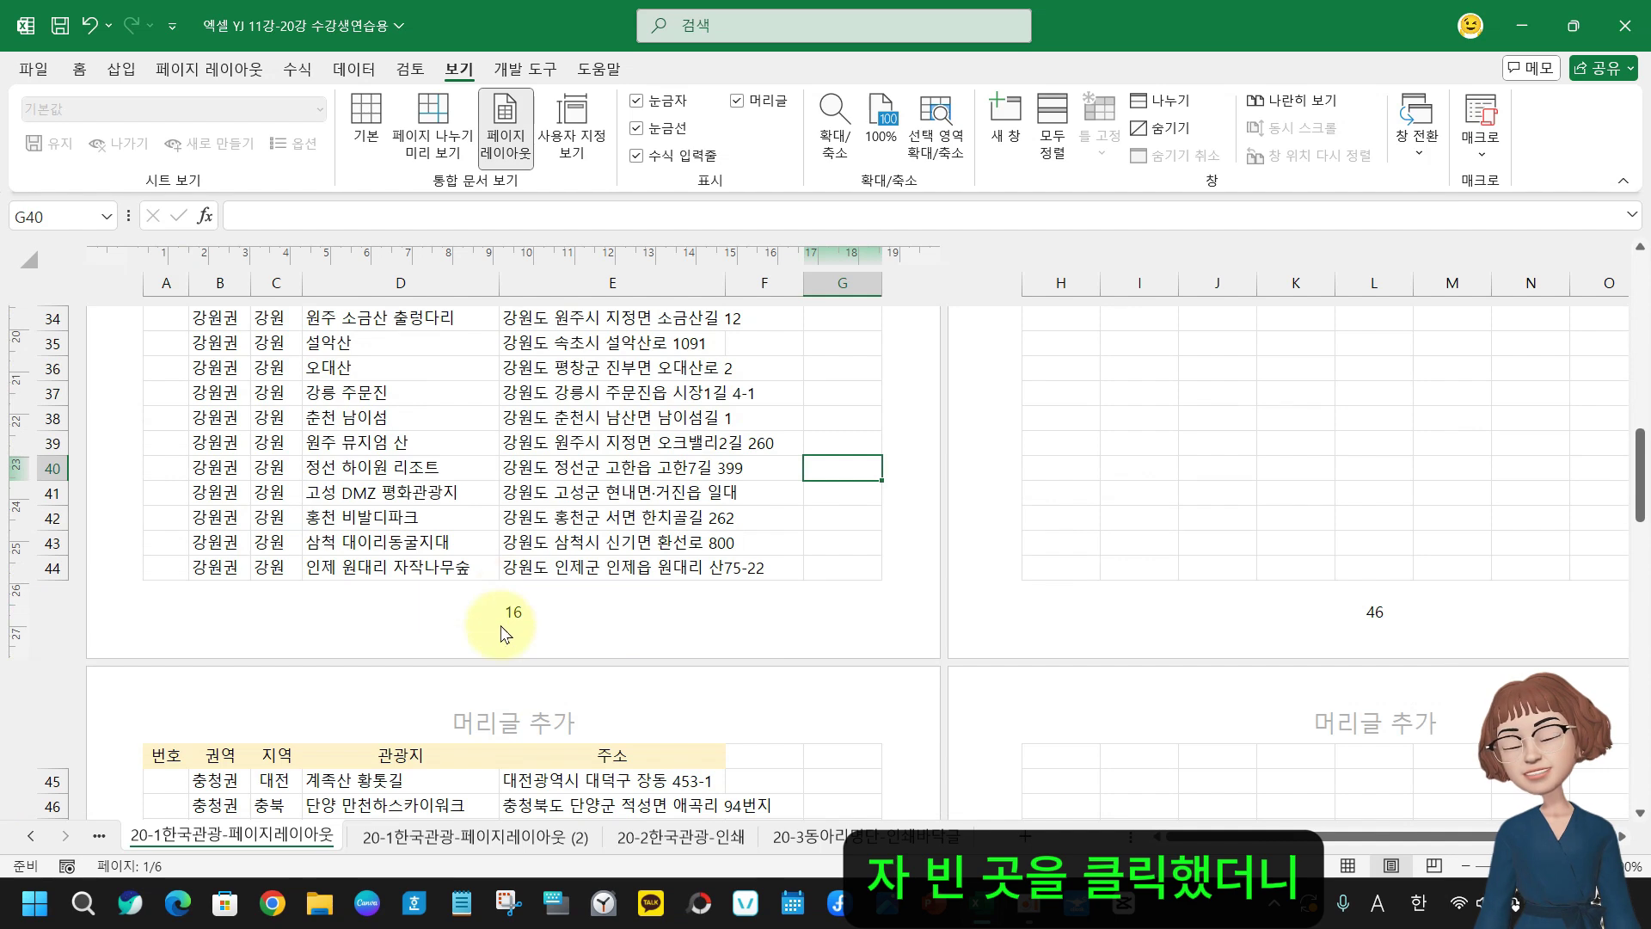
# Insert a slash between the page number and page count codes in the center footer, and finish by selecting cell G38
pyautogui.click(532, 623)
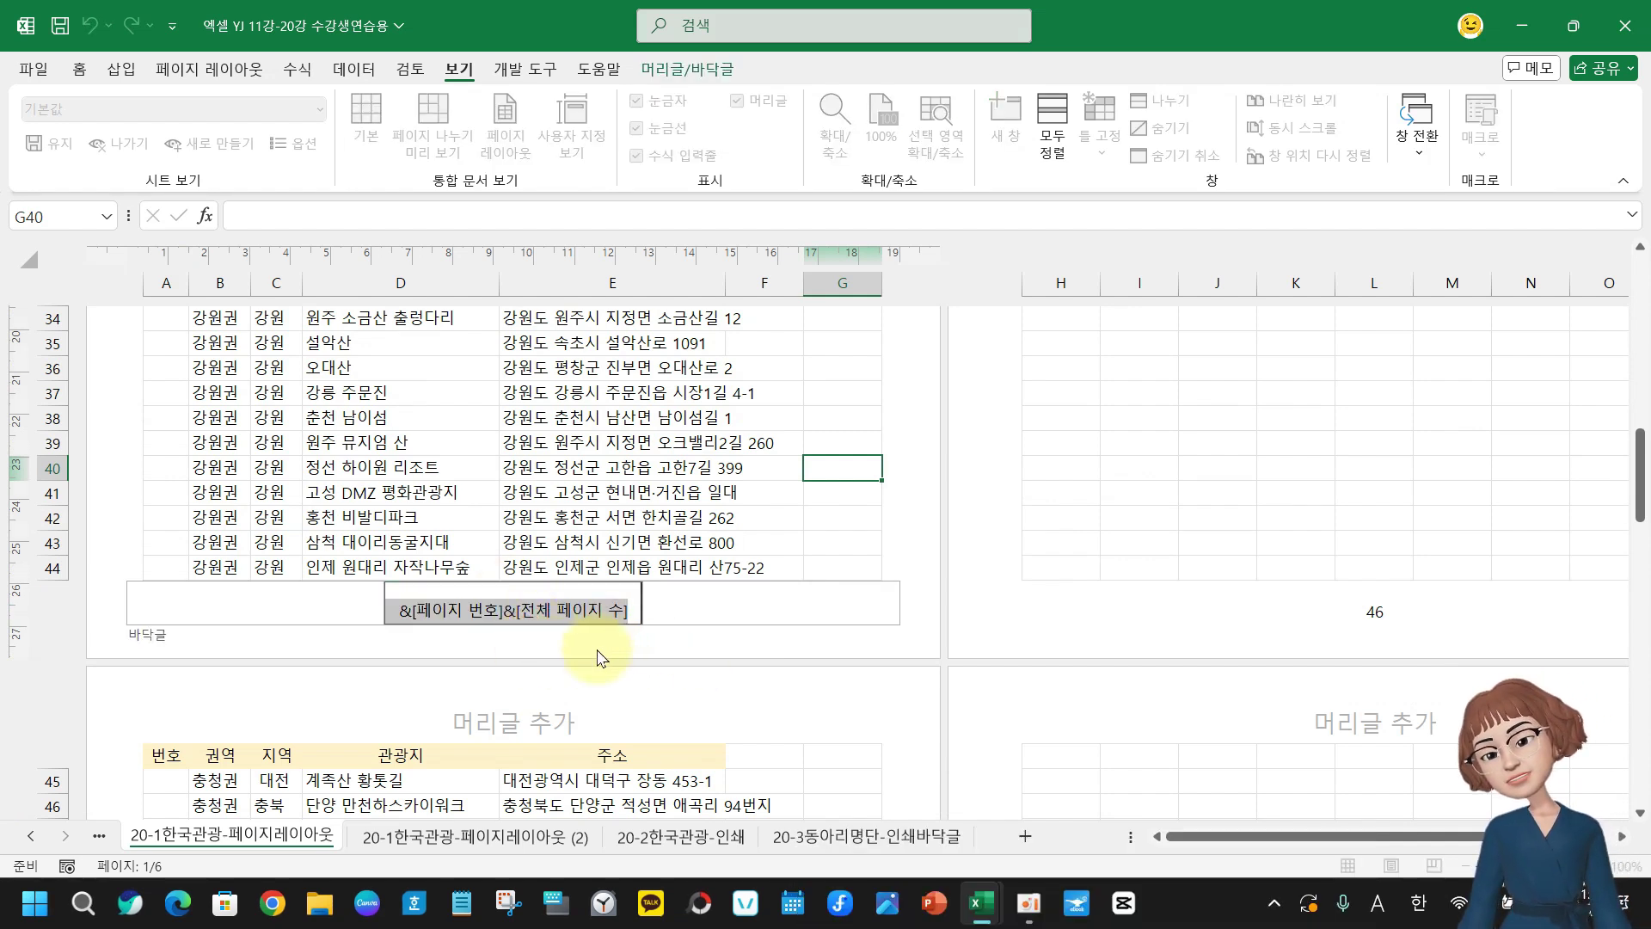
pyautogui.click(504, 614)
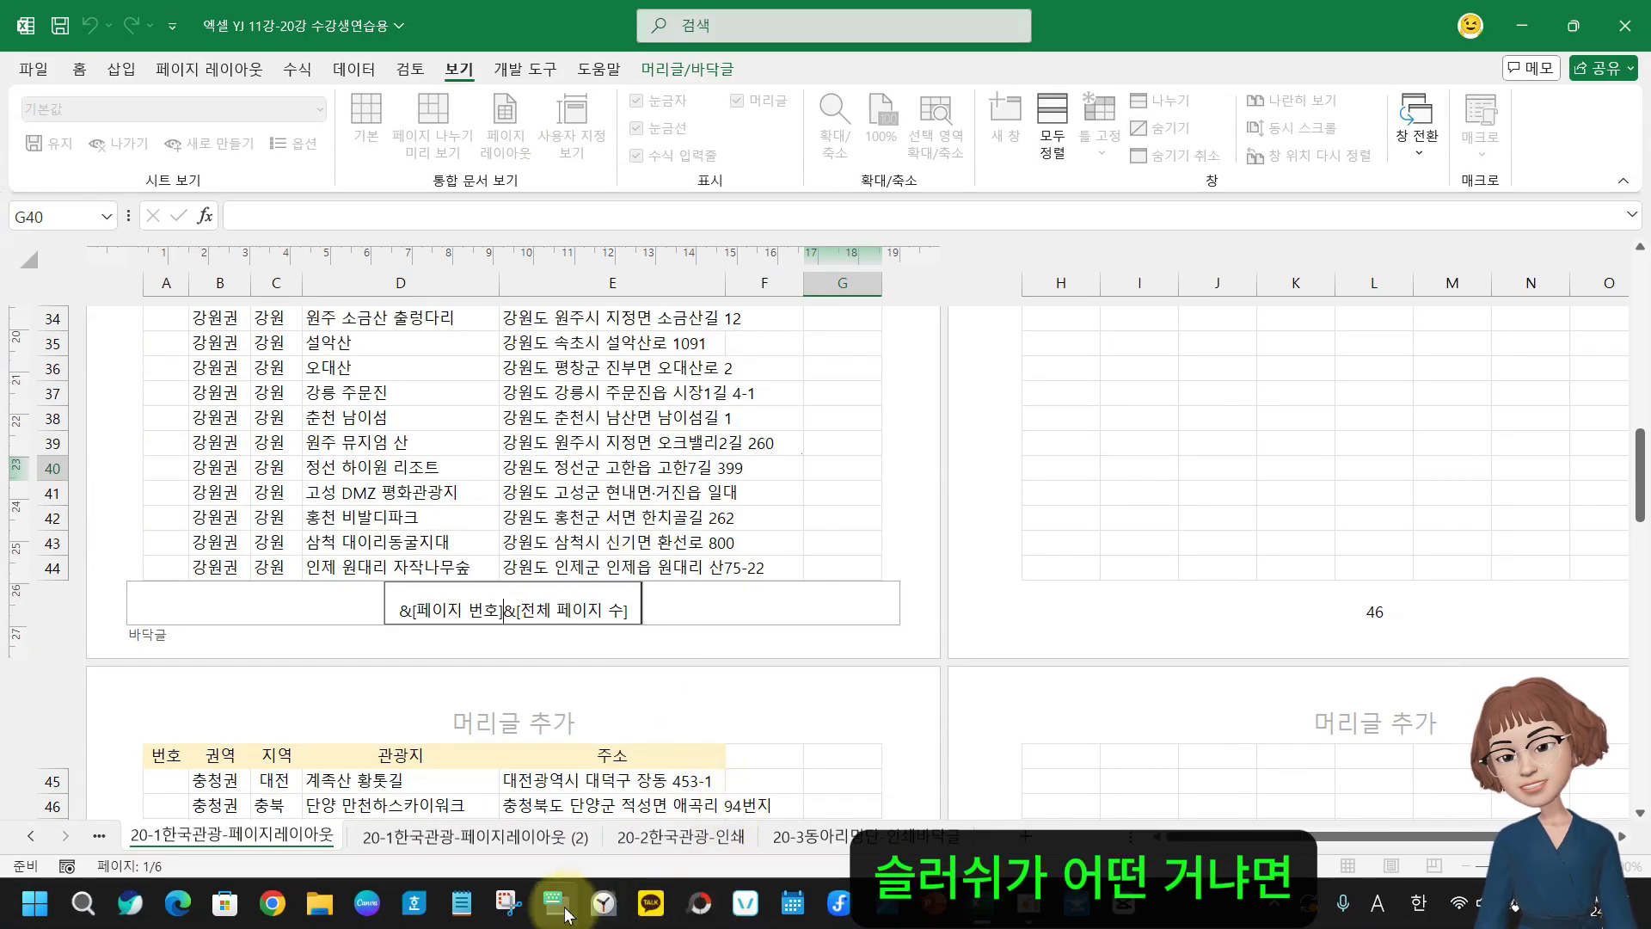
pyautogui.click(555, 904)
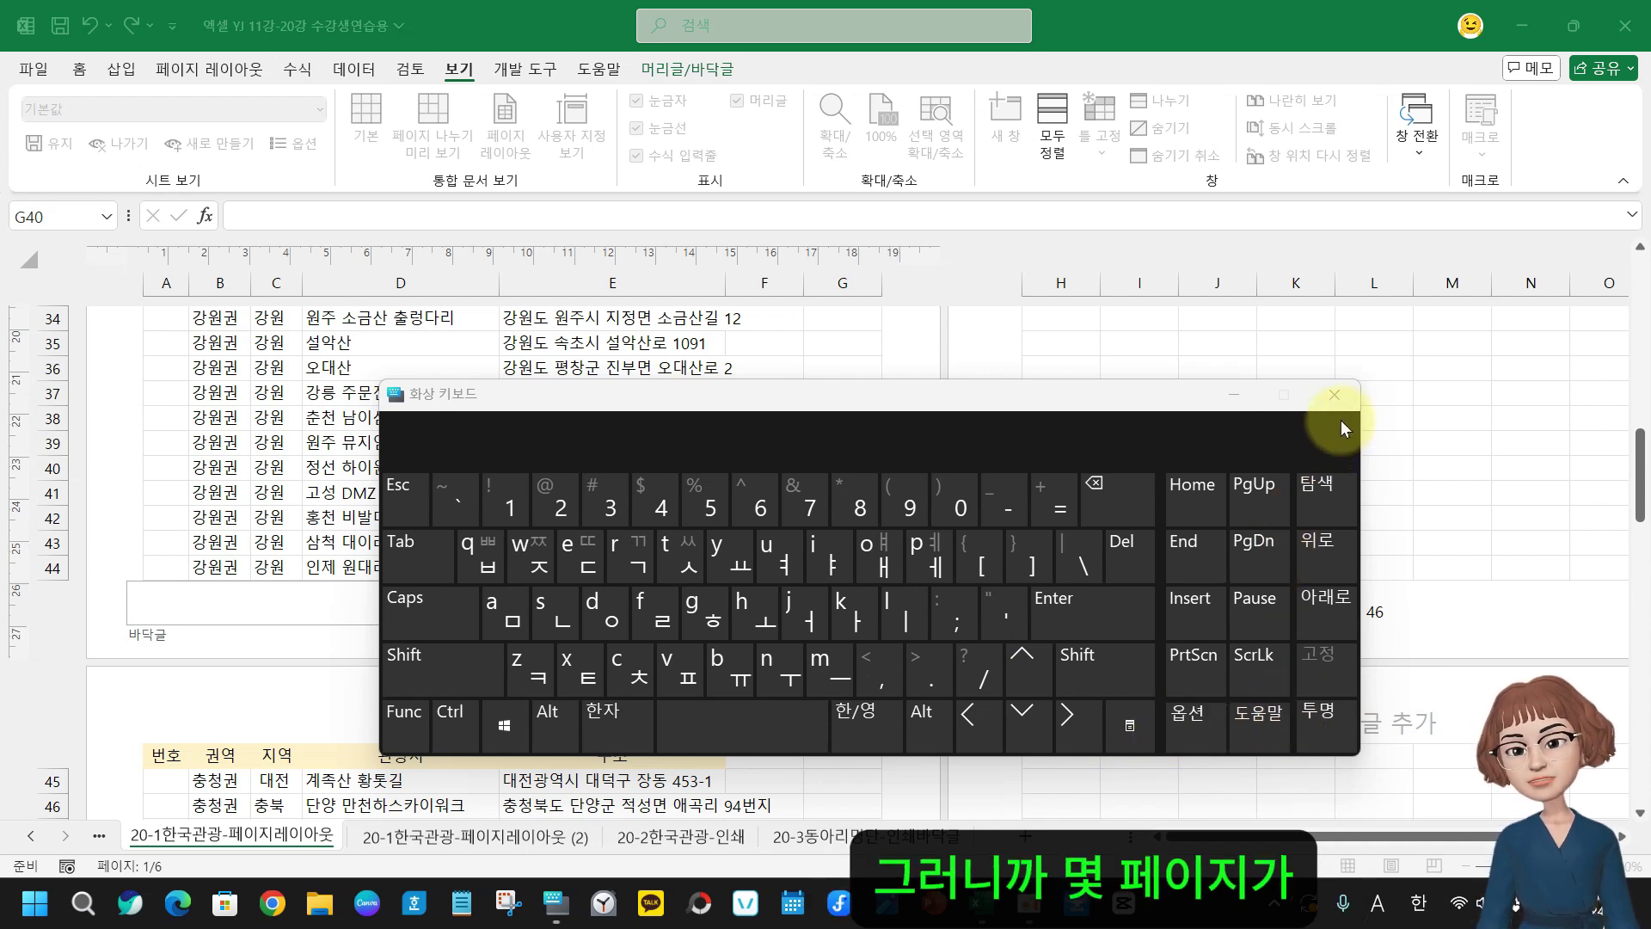
pyautogui.click(1339, 394)
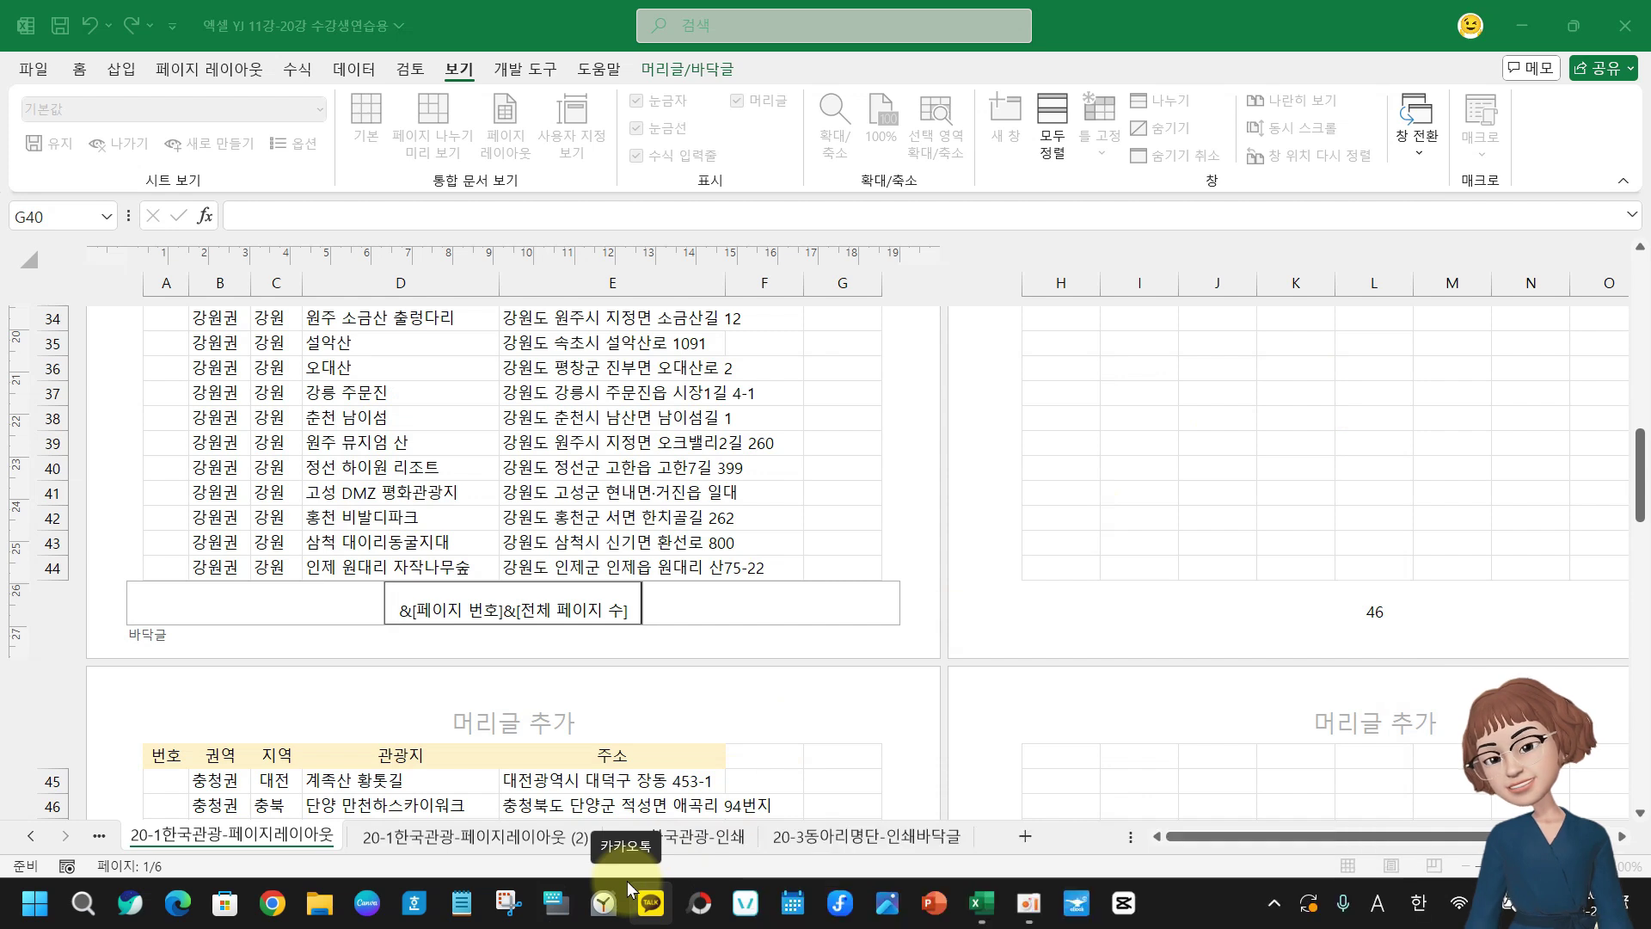
pyautogui.click(505, 598)
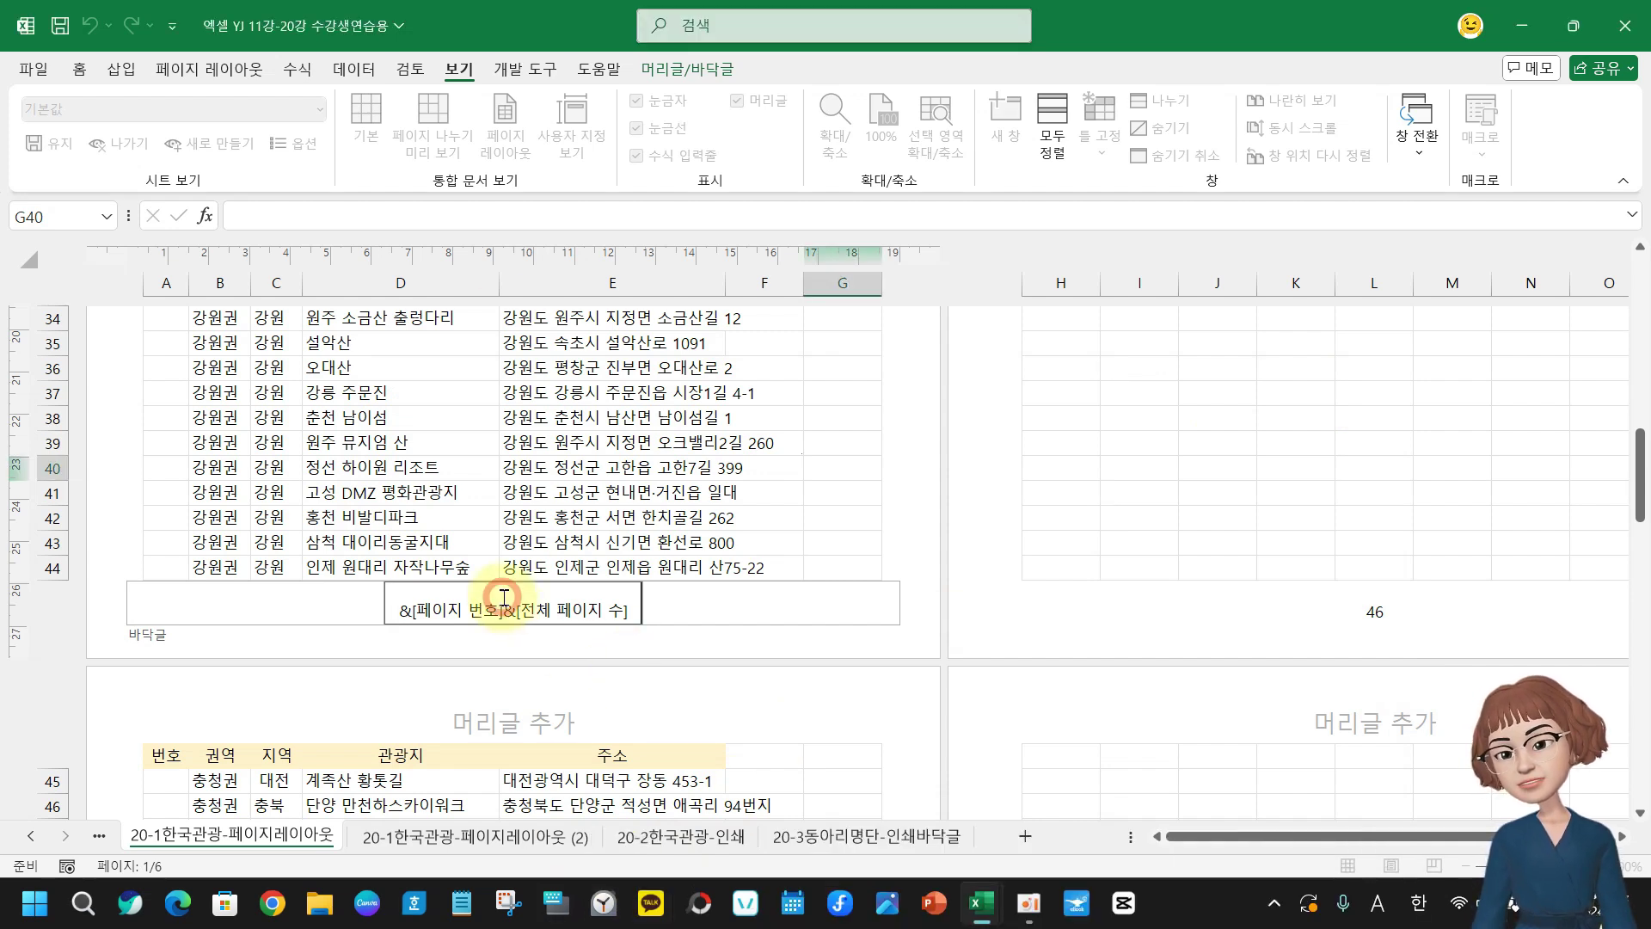
pyautogui.write('/')
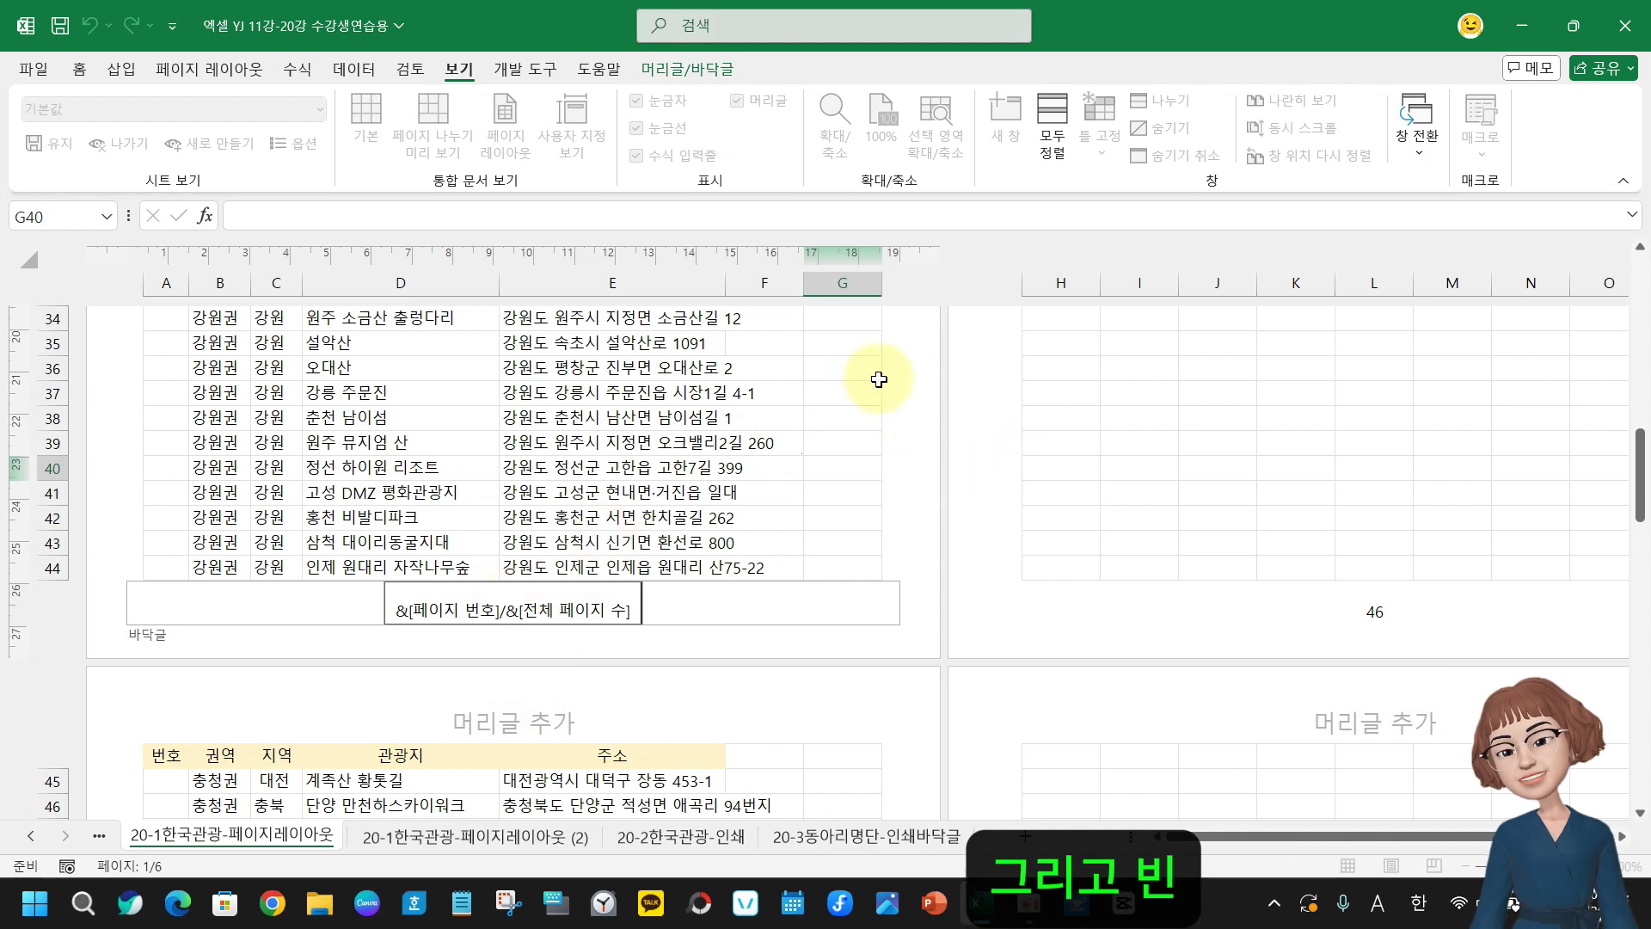
pyautogui.click(844, 409)
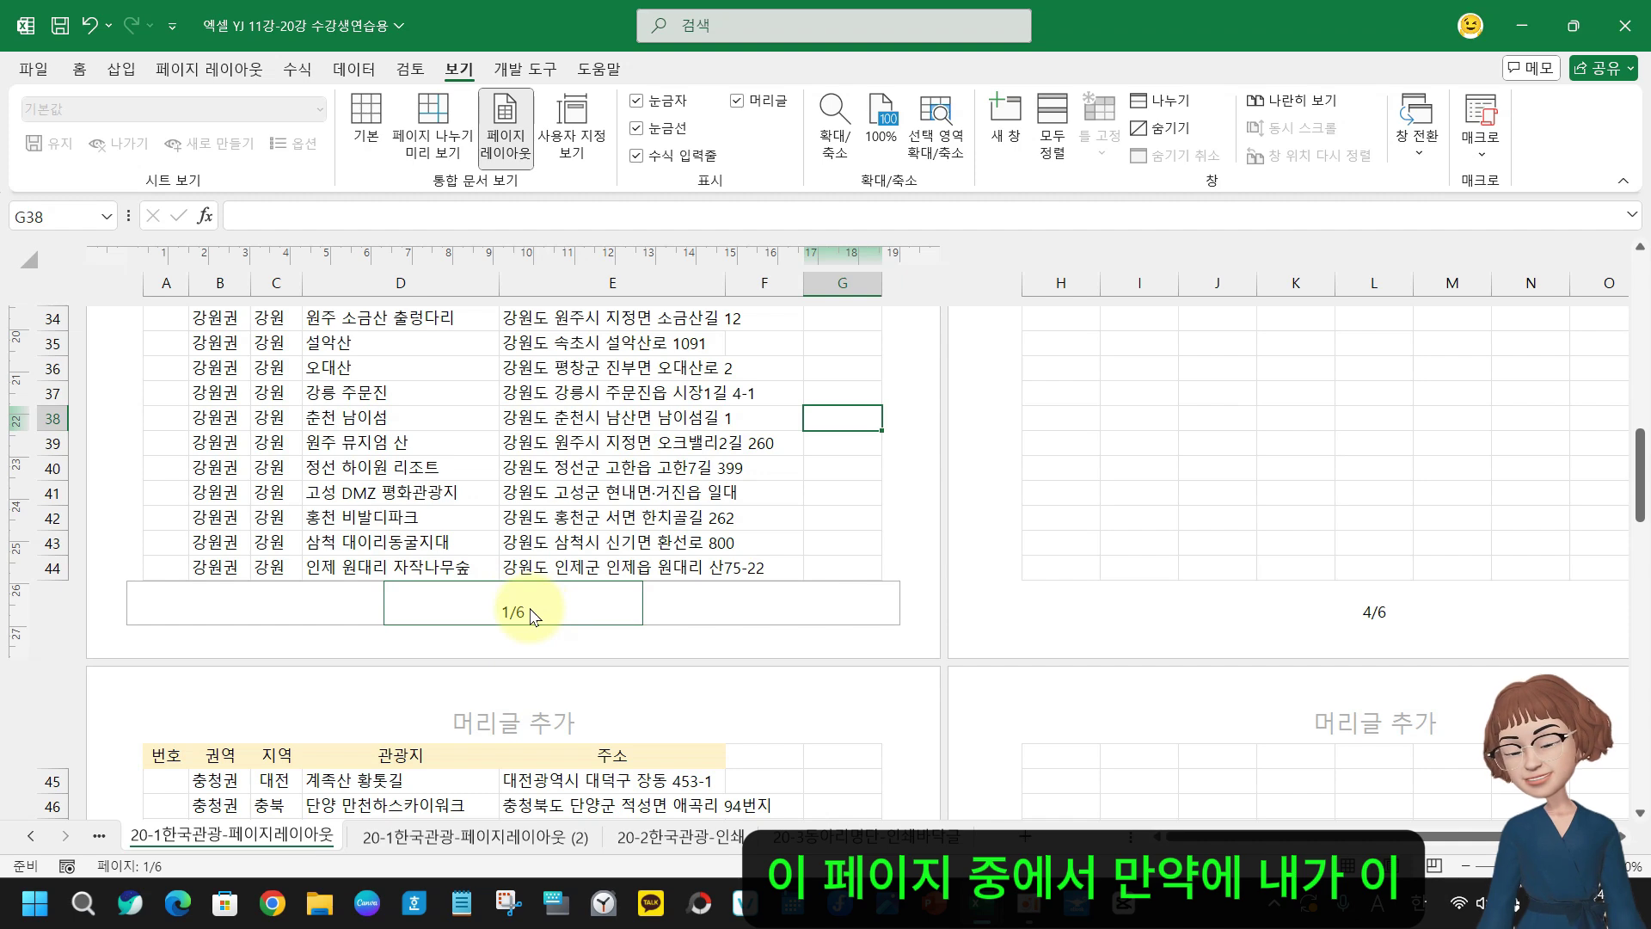
# Check the footer numbering on the second page below row 87, and return to the beginning of the list
pyautogui.scroll(-5, 556, 662)
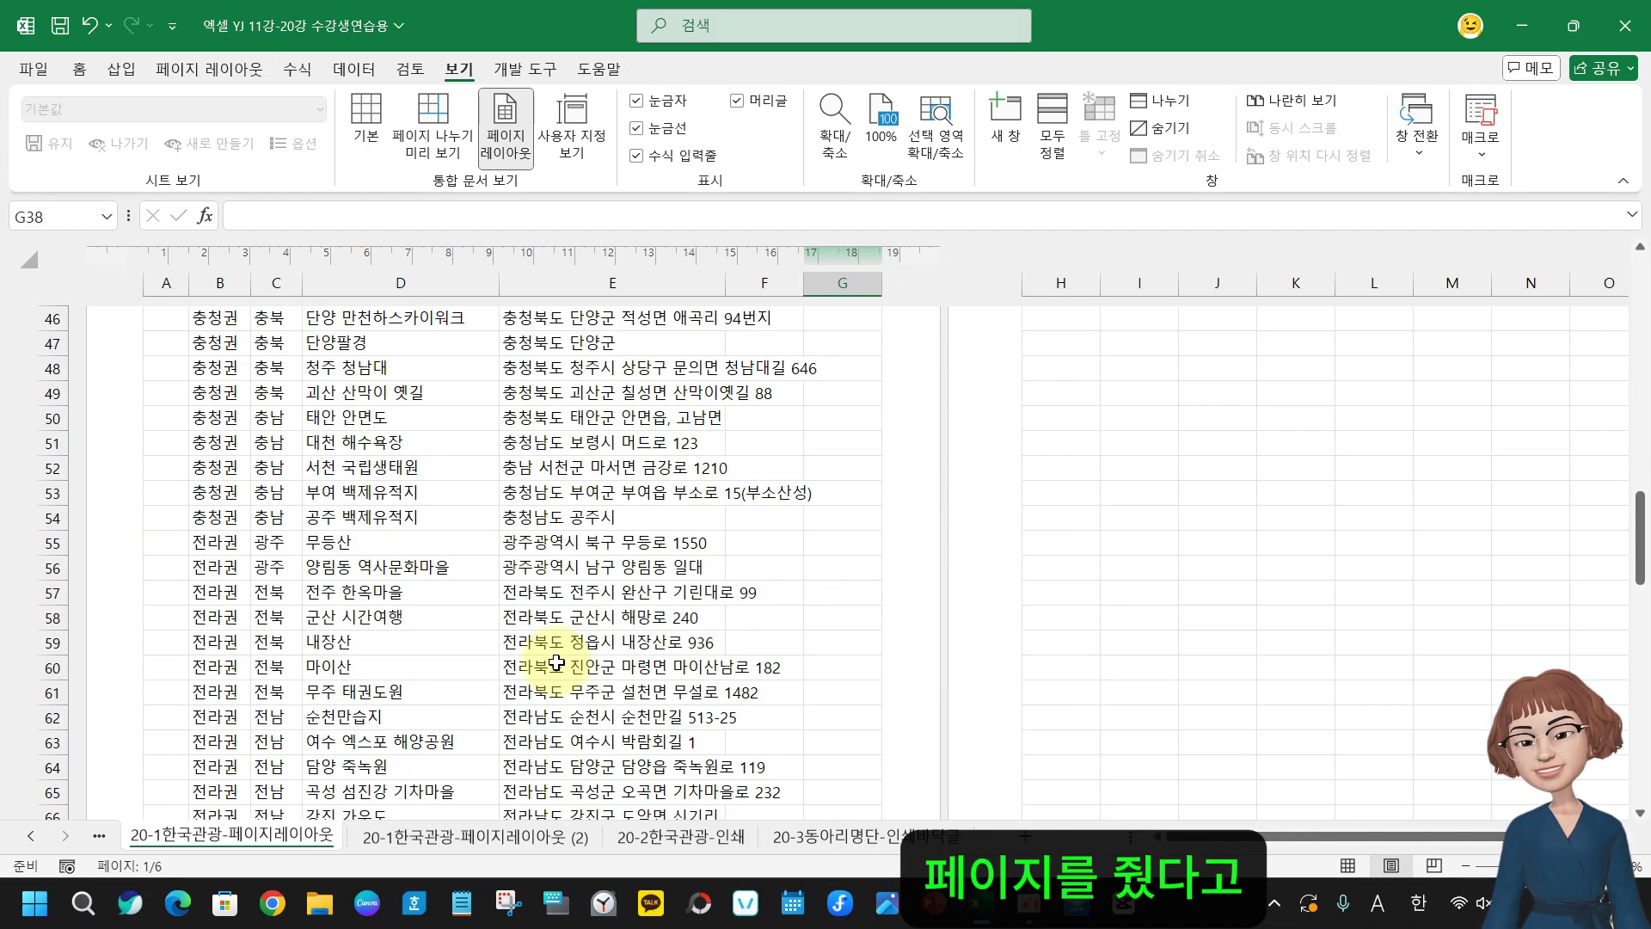
pyautogui.scroll(-10, 556, 663)
pyautogui.click(523, 567)
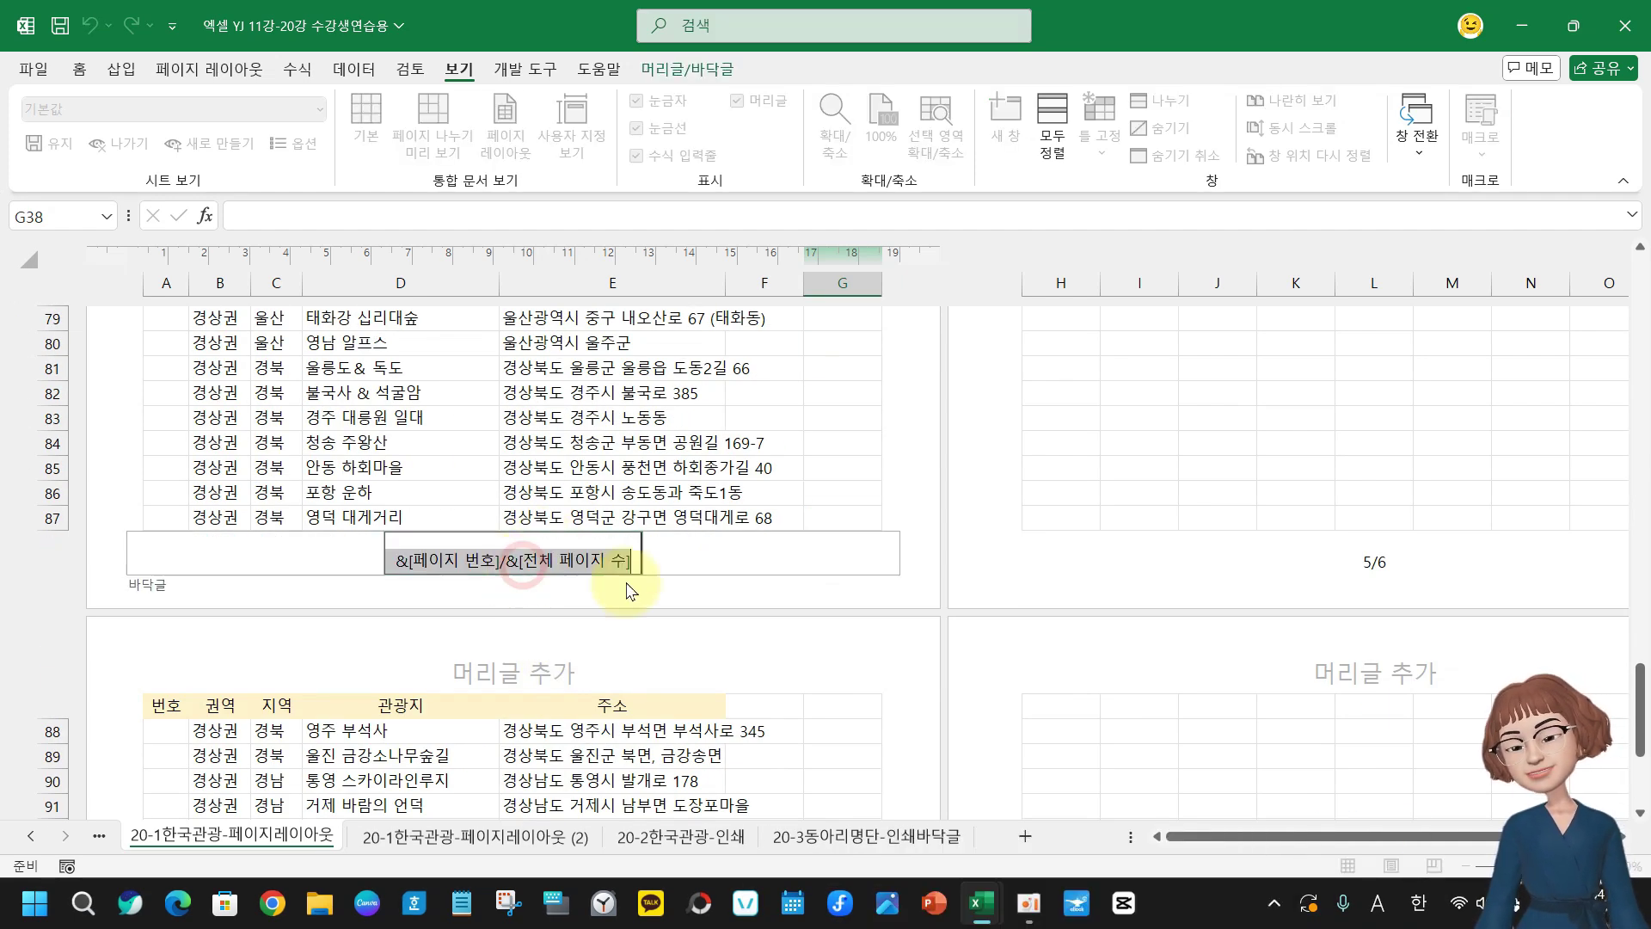
pyautogui.click(630, 591)
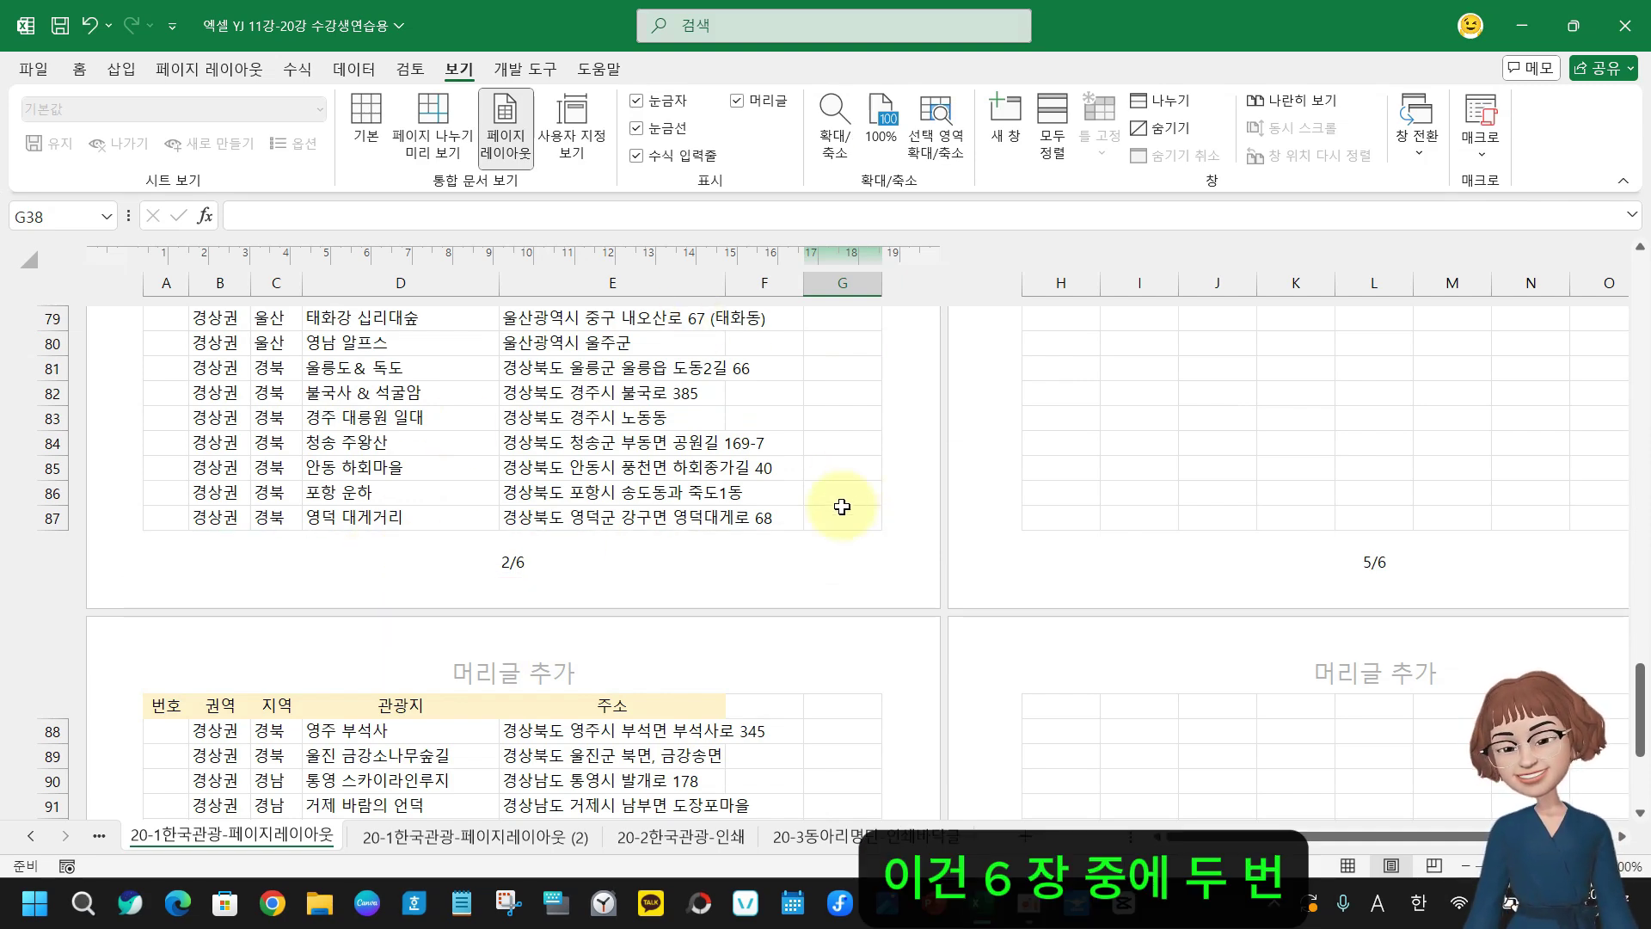
pyautogui.scroll(20, 606, 615)
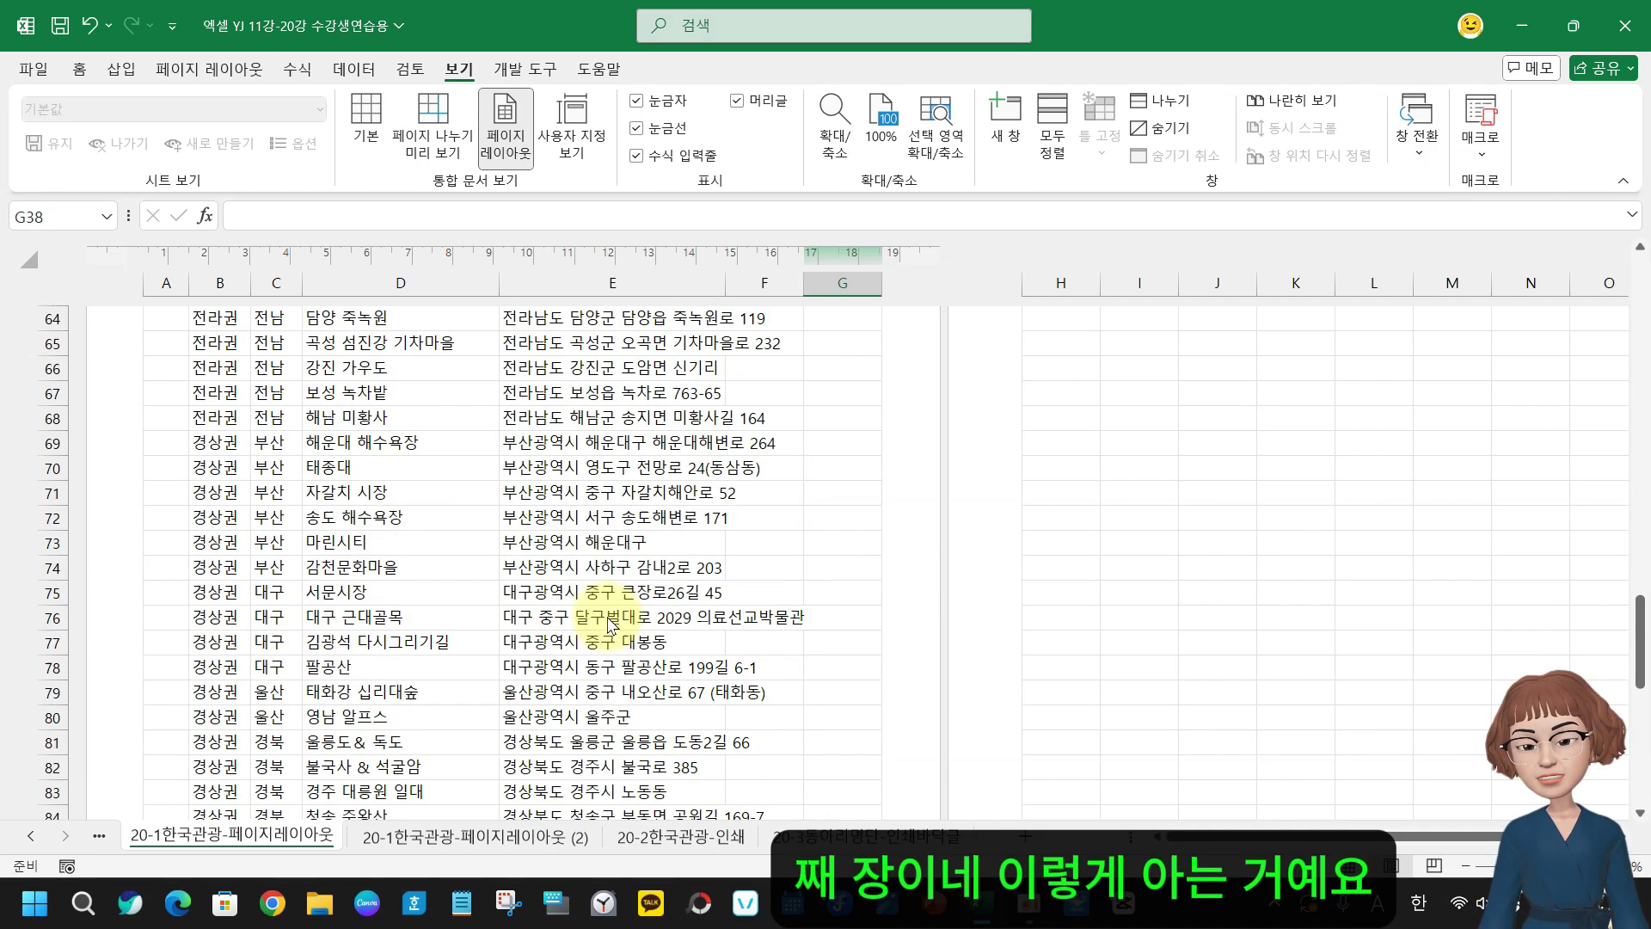
pyautogui.scroll(4, 608, 613)
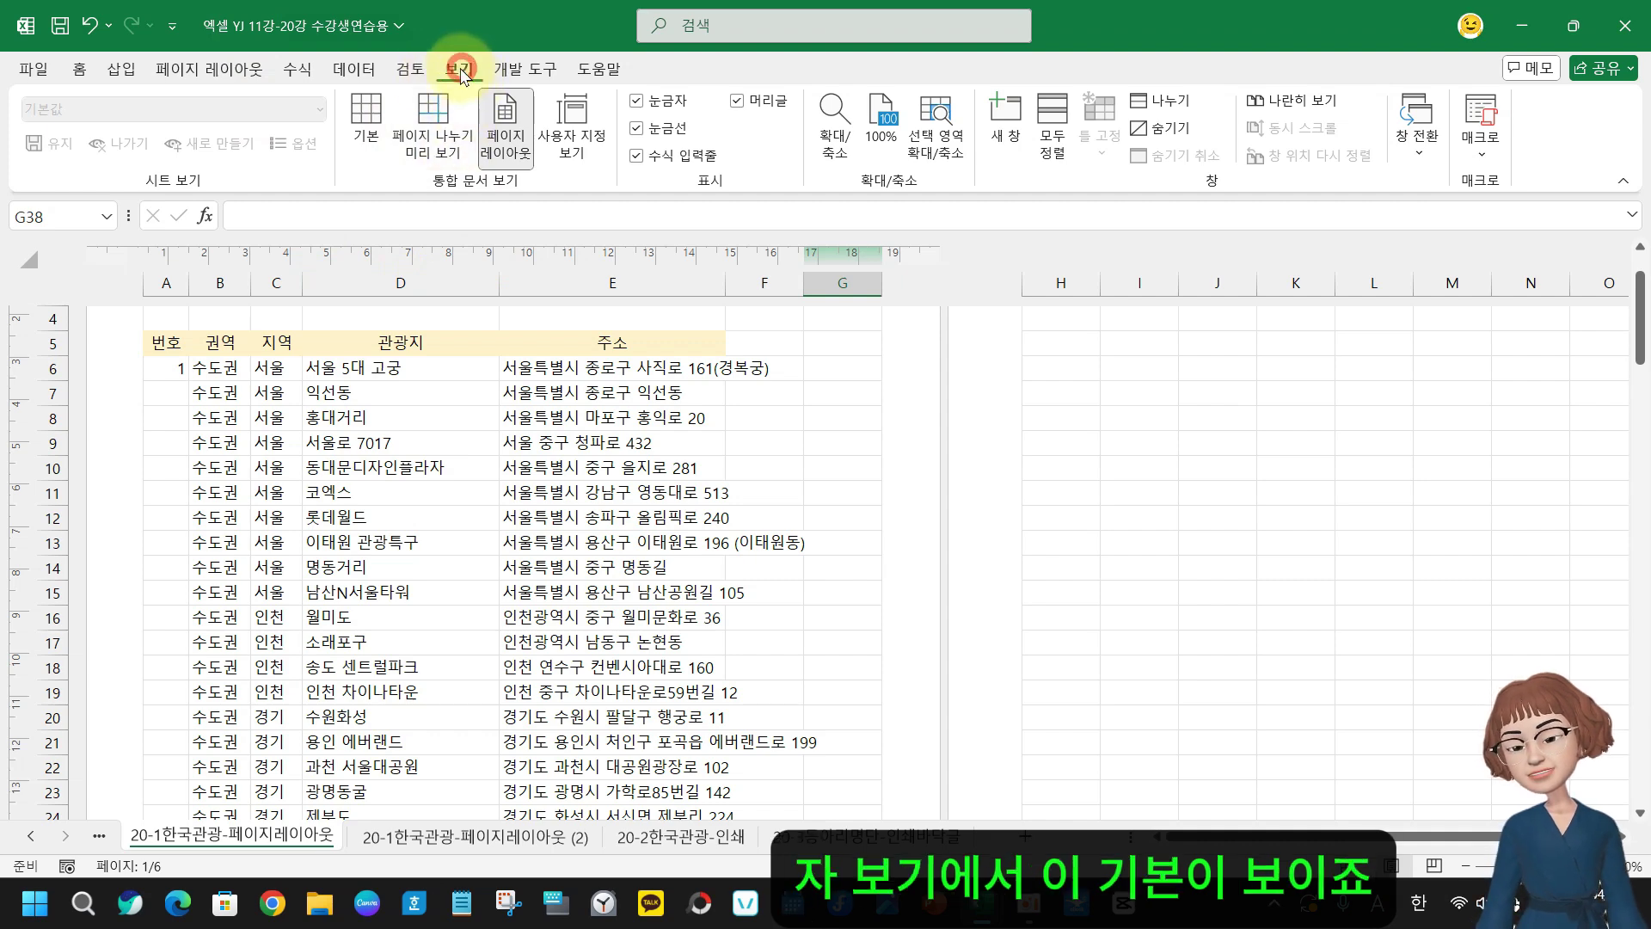
# Reopen the first page's center footer to check which workbook views are available, and leave it by selecting cell G40
pyautogui.scroll(-11, 551, 516)
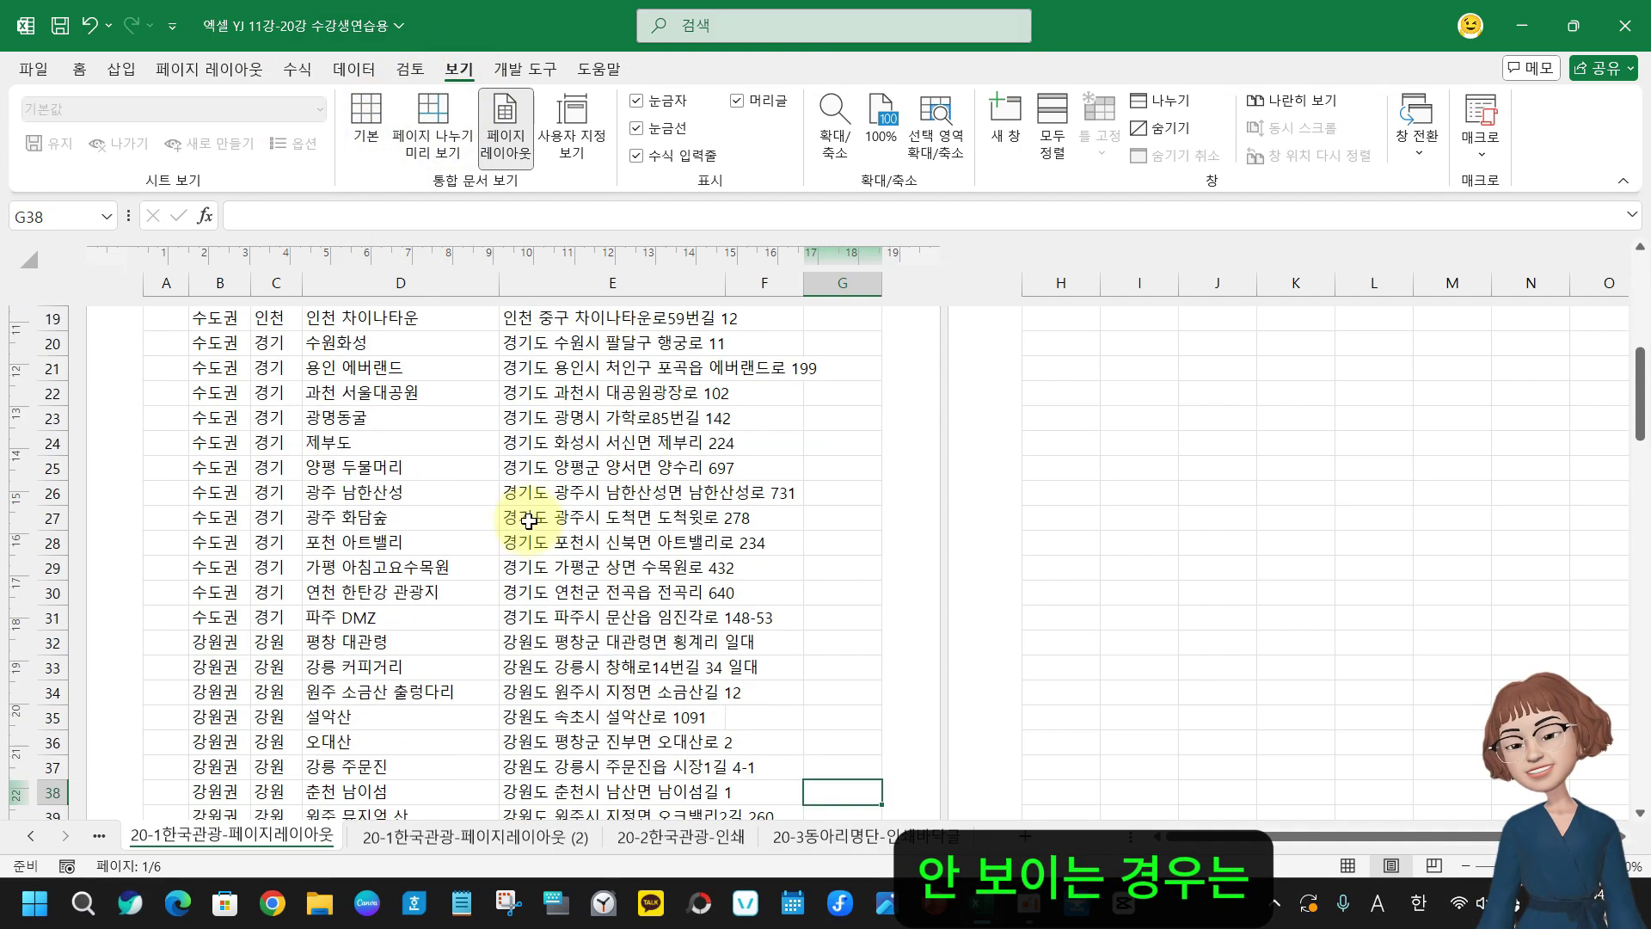
pyautogui.click(551, 561)
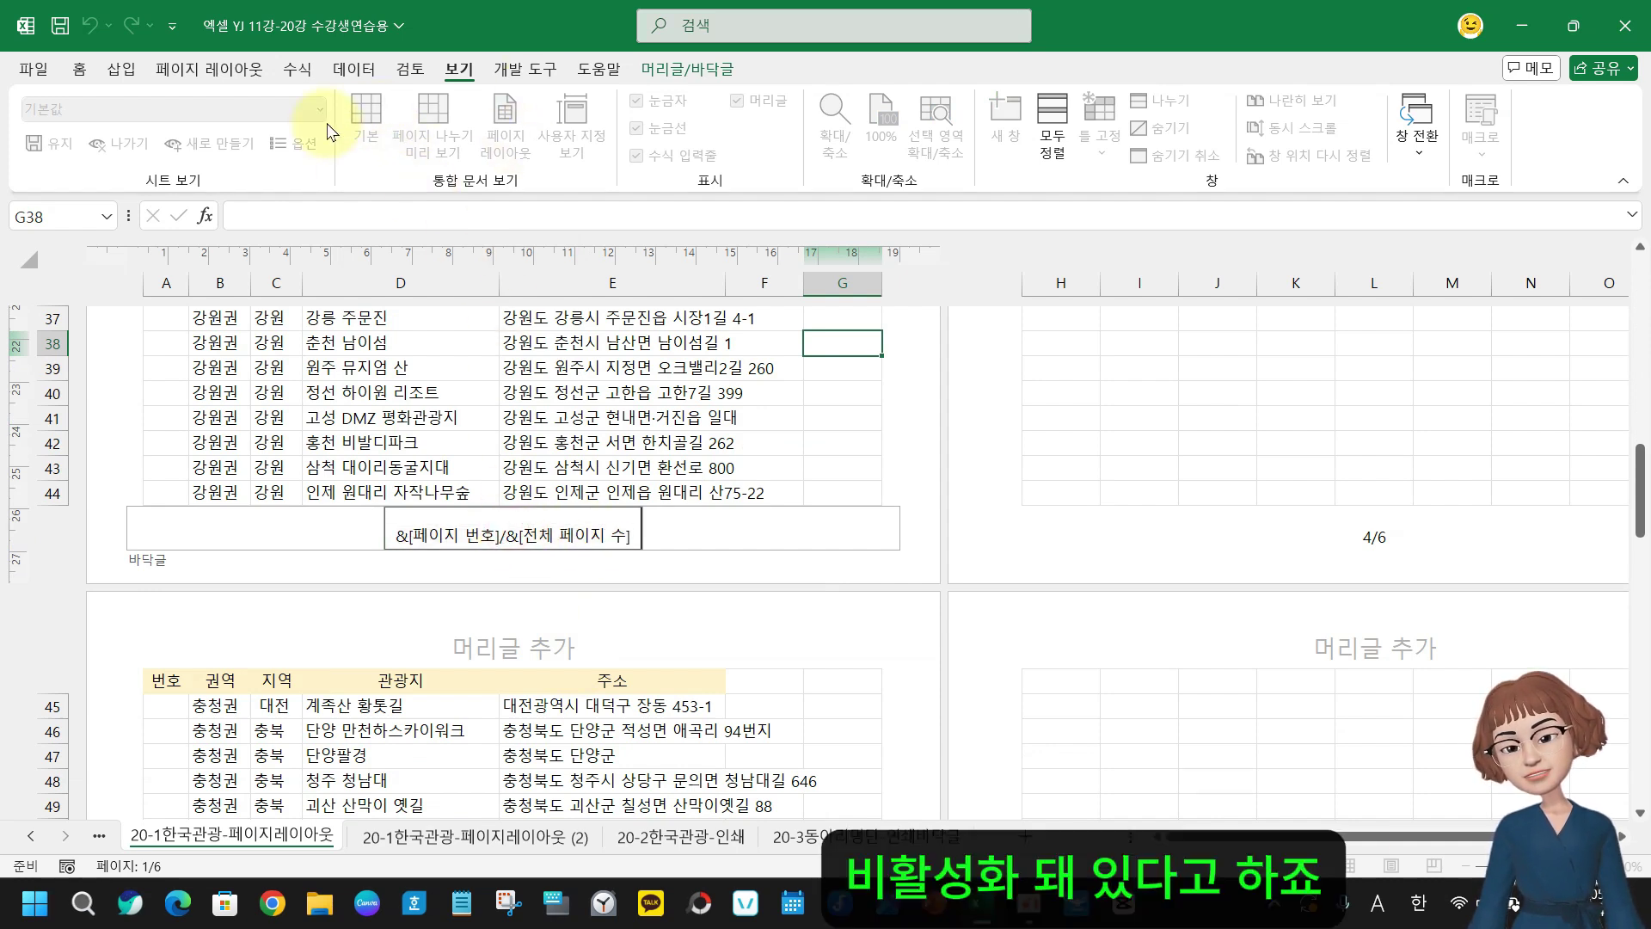
pyautogui.moveTo(331, 83)
pyautogui.mouseDown()
pyautogui.moveTo(417, 137)
pyautogui.moveTo(607, 183)
pyautogui.mouseUp()
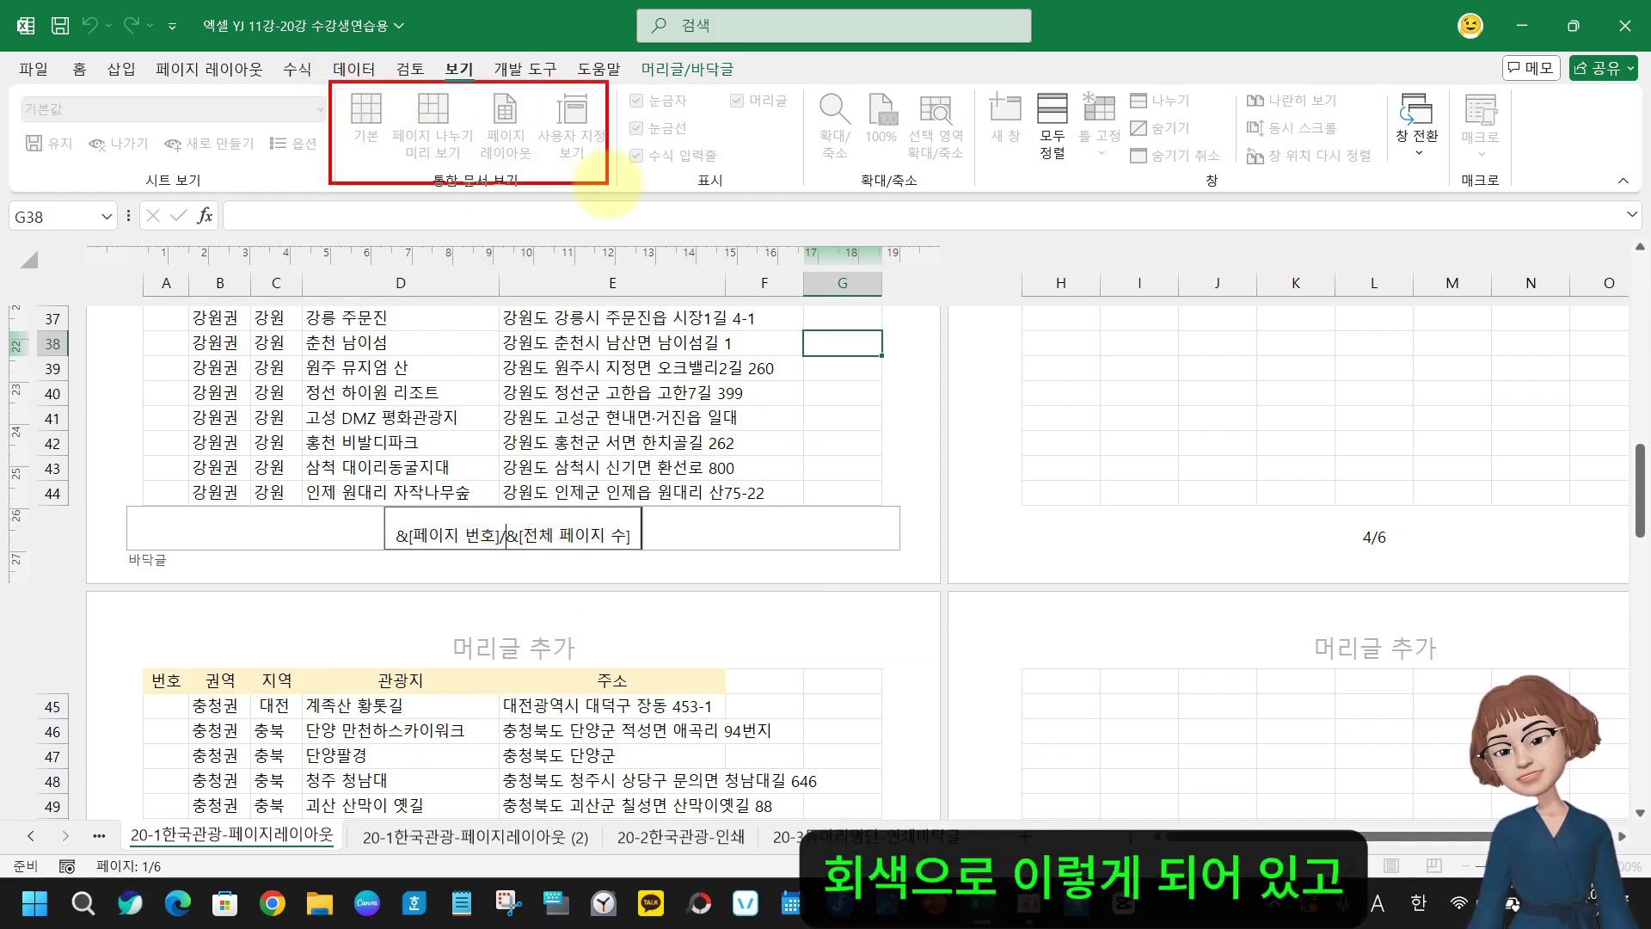
pyautogui.moveTo(348, 89)
pyautogui.mouseDown()
pyautogui.moveTo(381, 164)
pyautogui.moveTo(432, 92)
pyautogui.mouseUp()
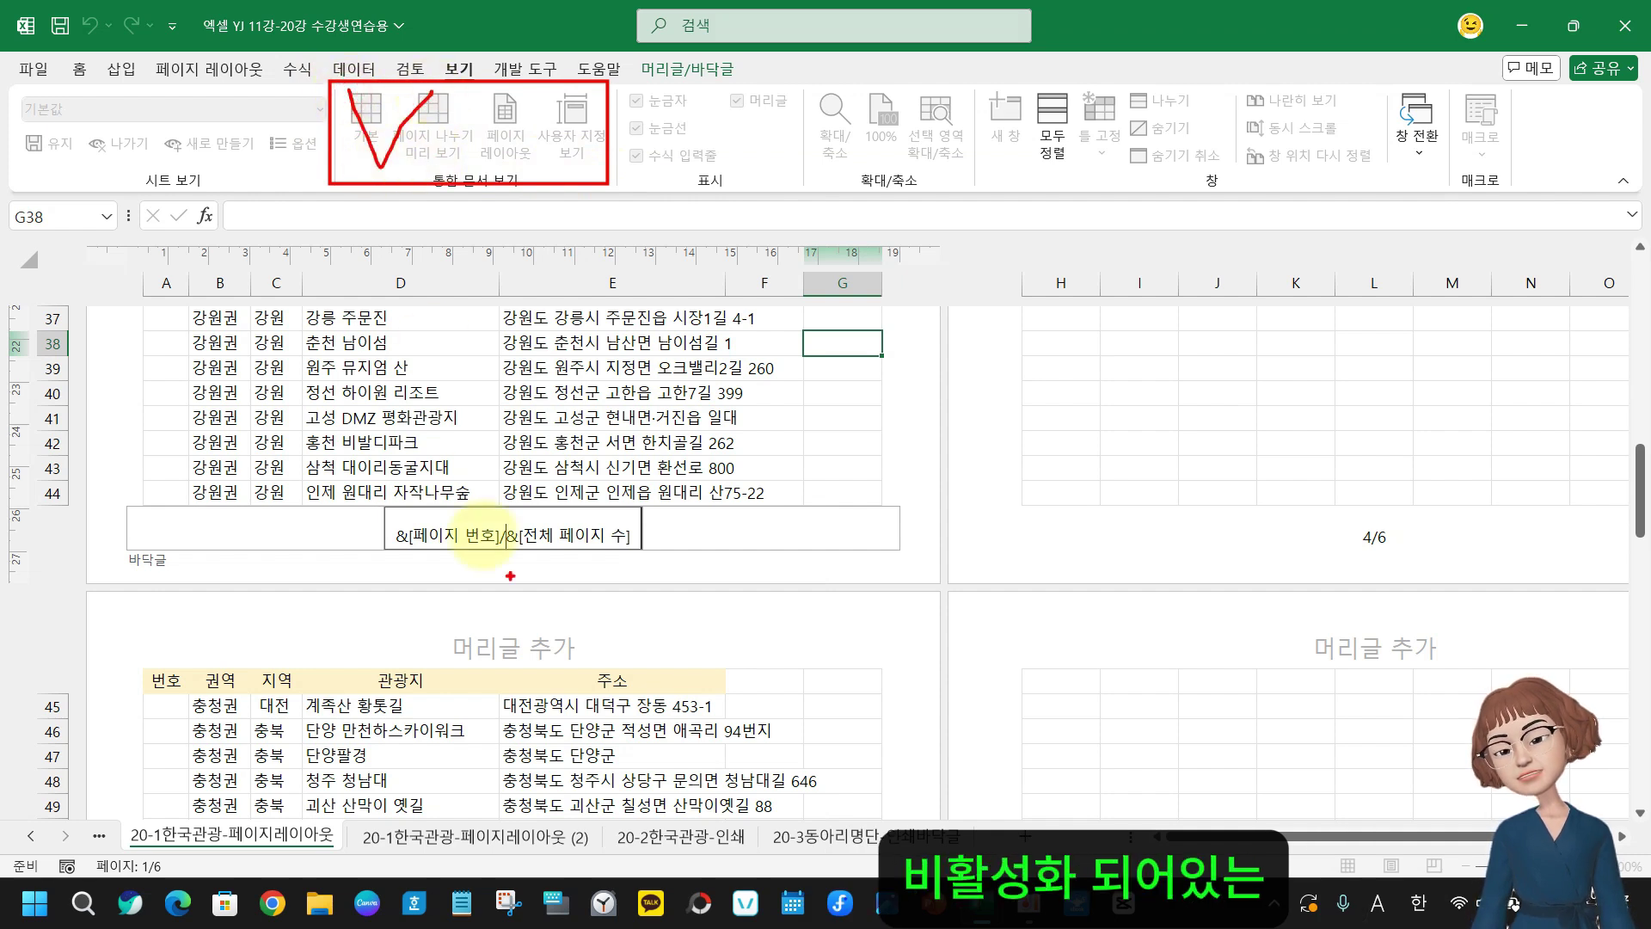
pyautogui.moveTo(496, 514); pyautogui.dragTo(516, 565)
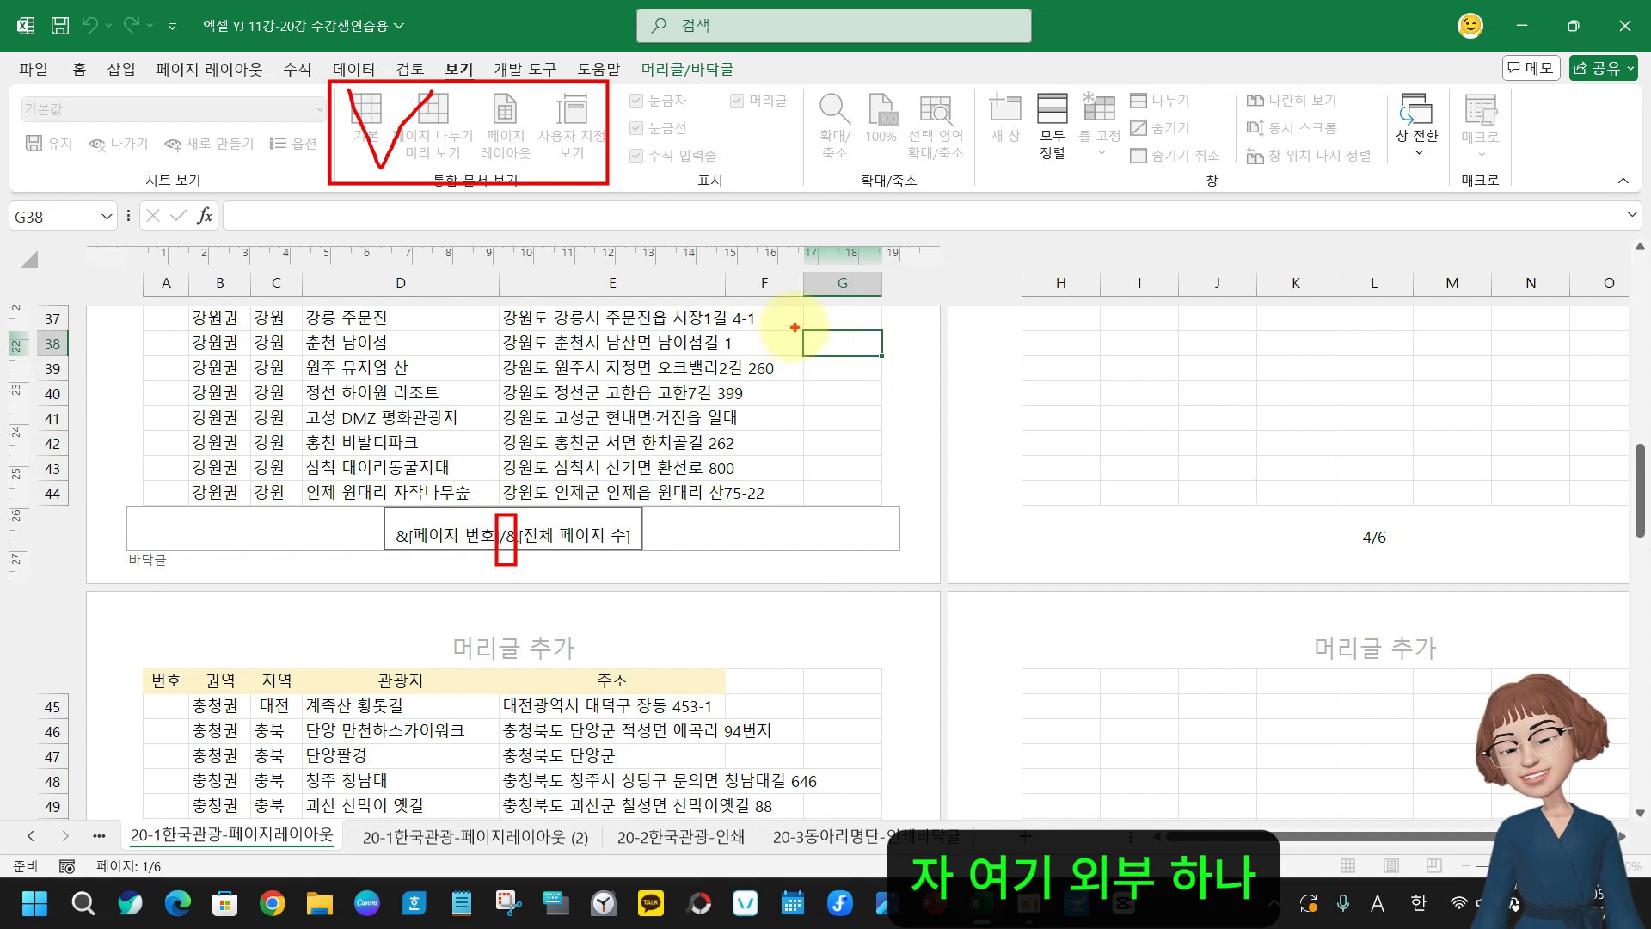
pyautogui.moveTo(801, 326); pyautogui.dragTo(871, 377)
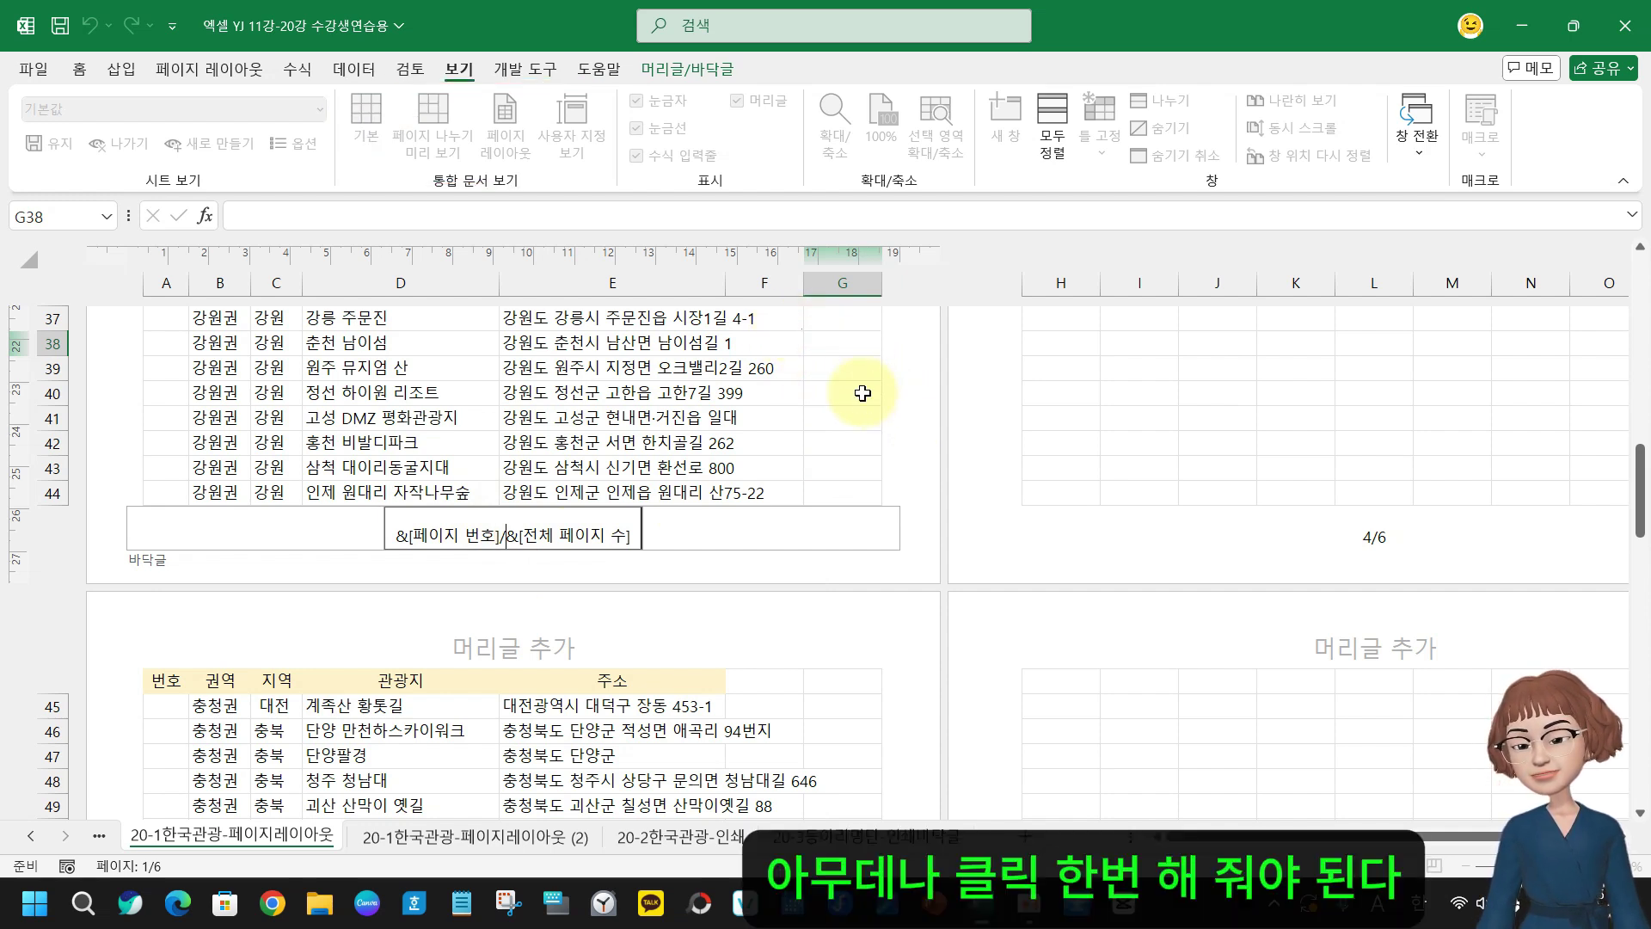
pyautogui.click(855, 389)
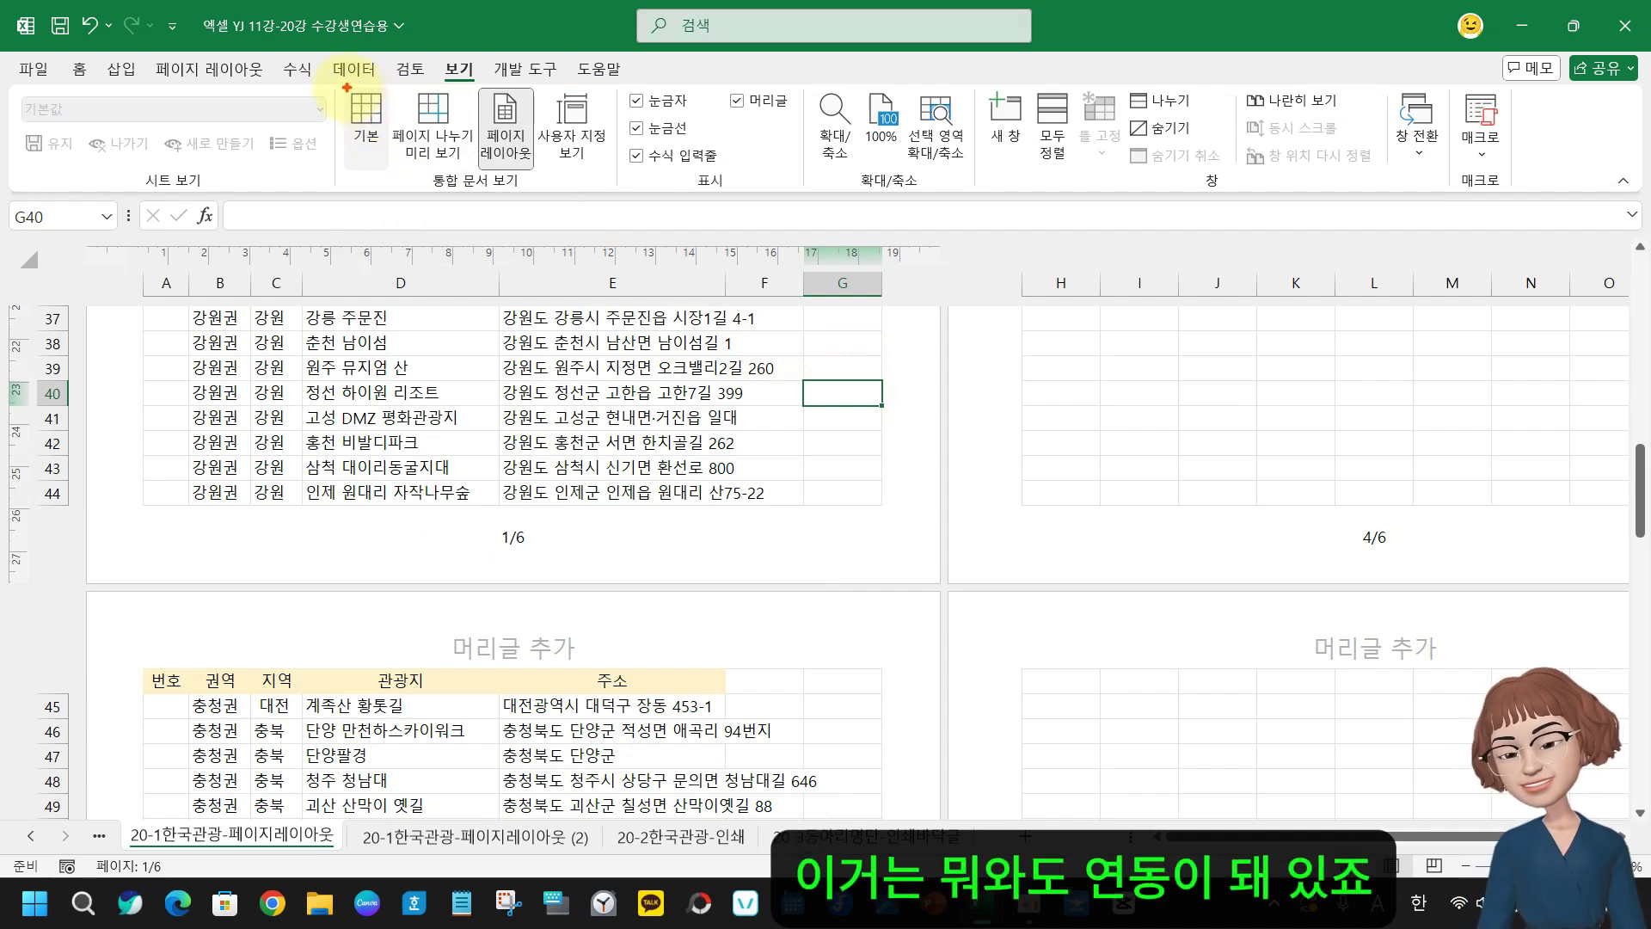
# Switch the worksheet from Page Layout to Normal view, and check the dashed page break lines around rows 44–45 and column G
pyautogui.moveTo(335, 71)
pyautogui.mouseDown()
pyautogui.moveTo(456, 206)
pyautogui.moveTo(1277, 831)
pyautogui.mouseUp()
pyautogui.moveTo(1343, 882); pyautogui.dragTo(1342, 858)
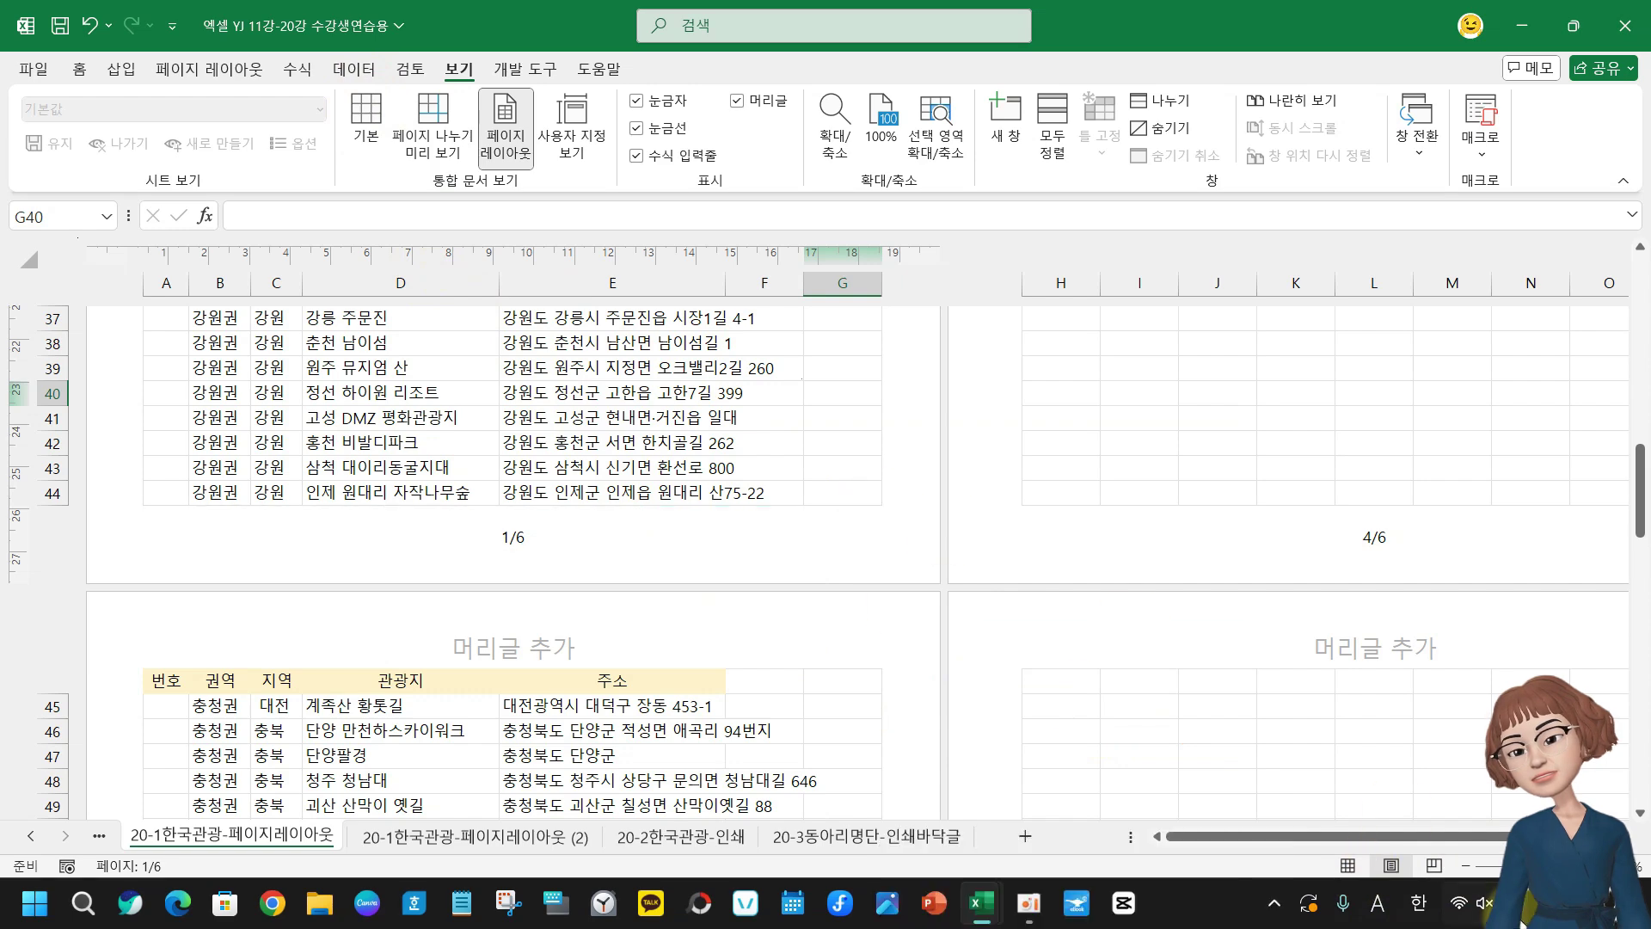
pyautogui.click(360, 144)
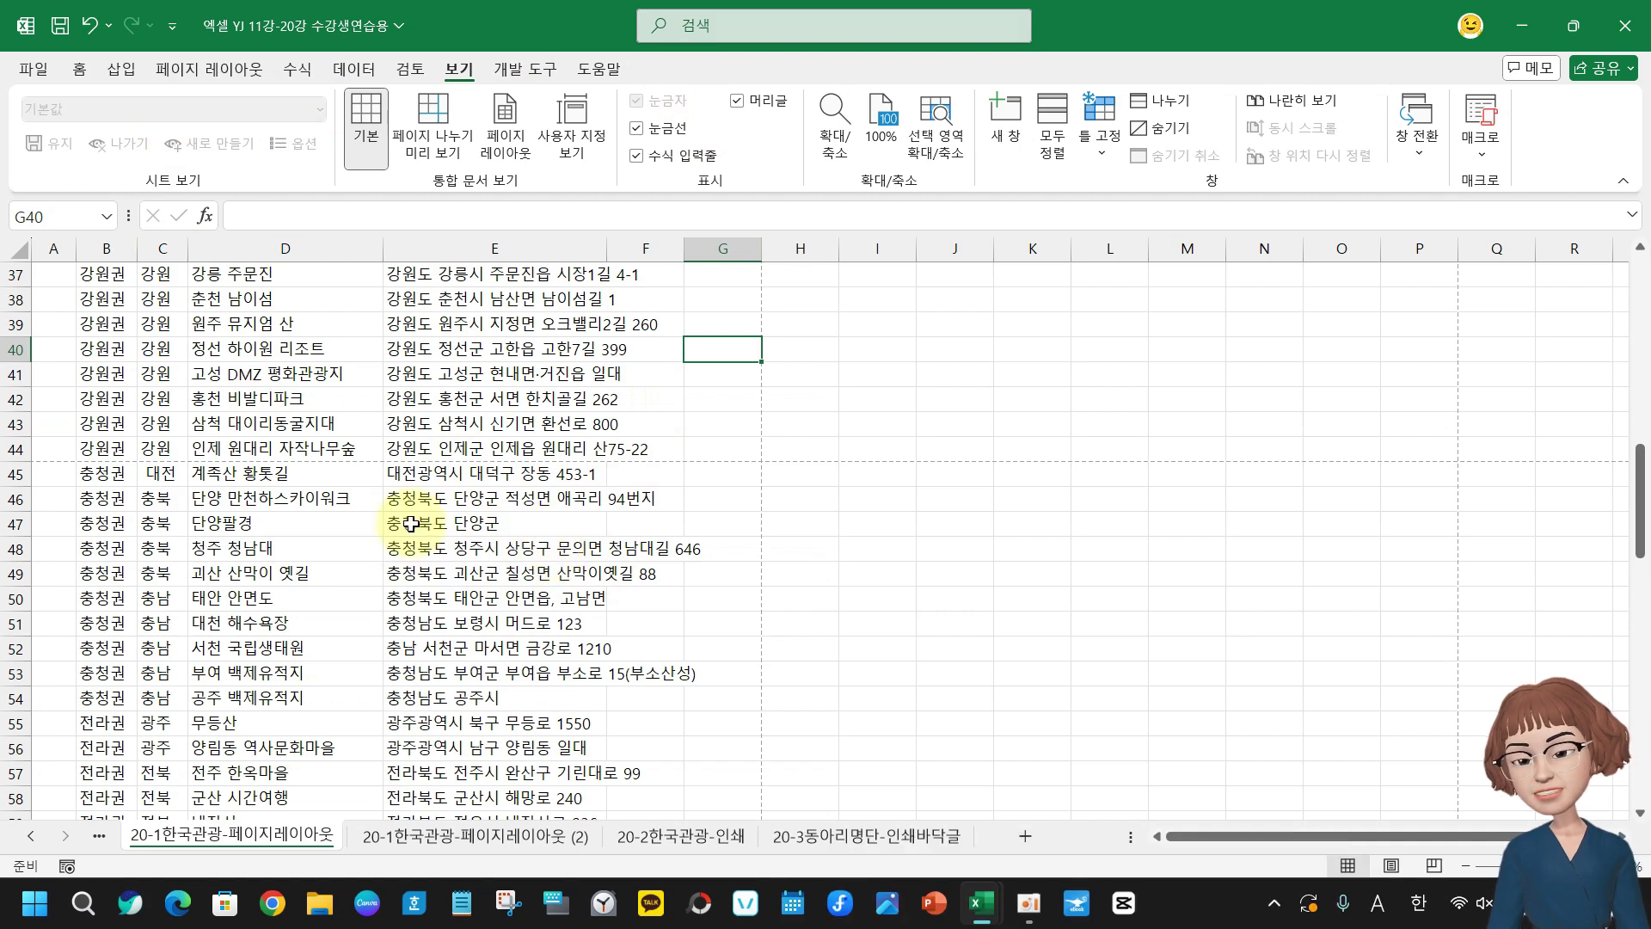
pyautogui.moveTo(26, 452)
pyautogui.mouseDown()
pyautogui.moveTo(405, 497)
pyautogui.moveTo(995, 476)
pyautogui.moveTo(963, 467)
pyautogui.mouseUp()
pyautogui.moveTo(749, 250)
pyautogui.mouseDown()
pyautogui.moveTo(756, 656)
pyautogui.moveTo(740, 829)
pyautogui.moveTo(770, 829)
pyautogui.mouseUp()
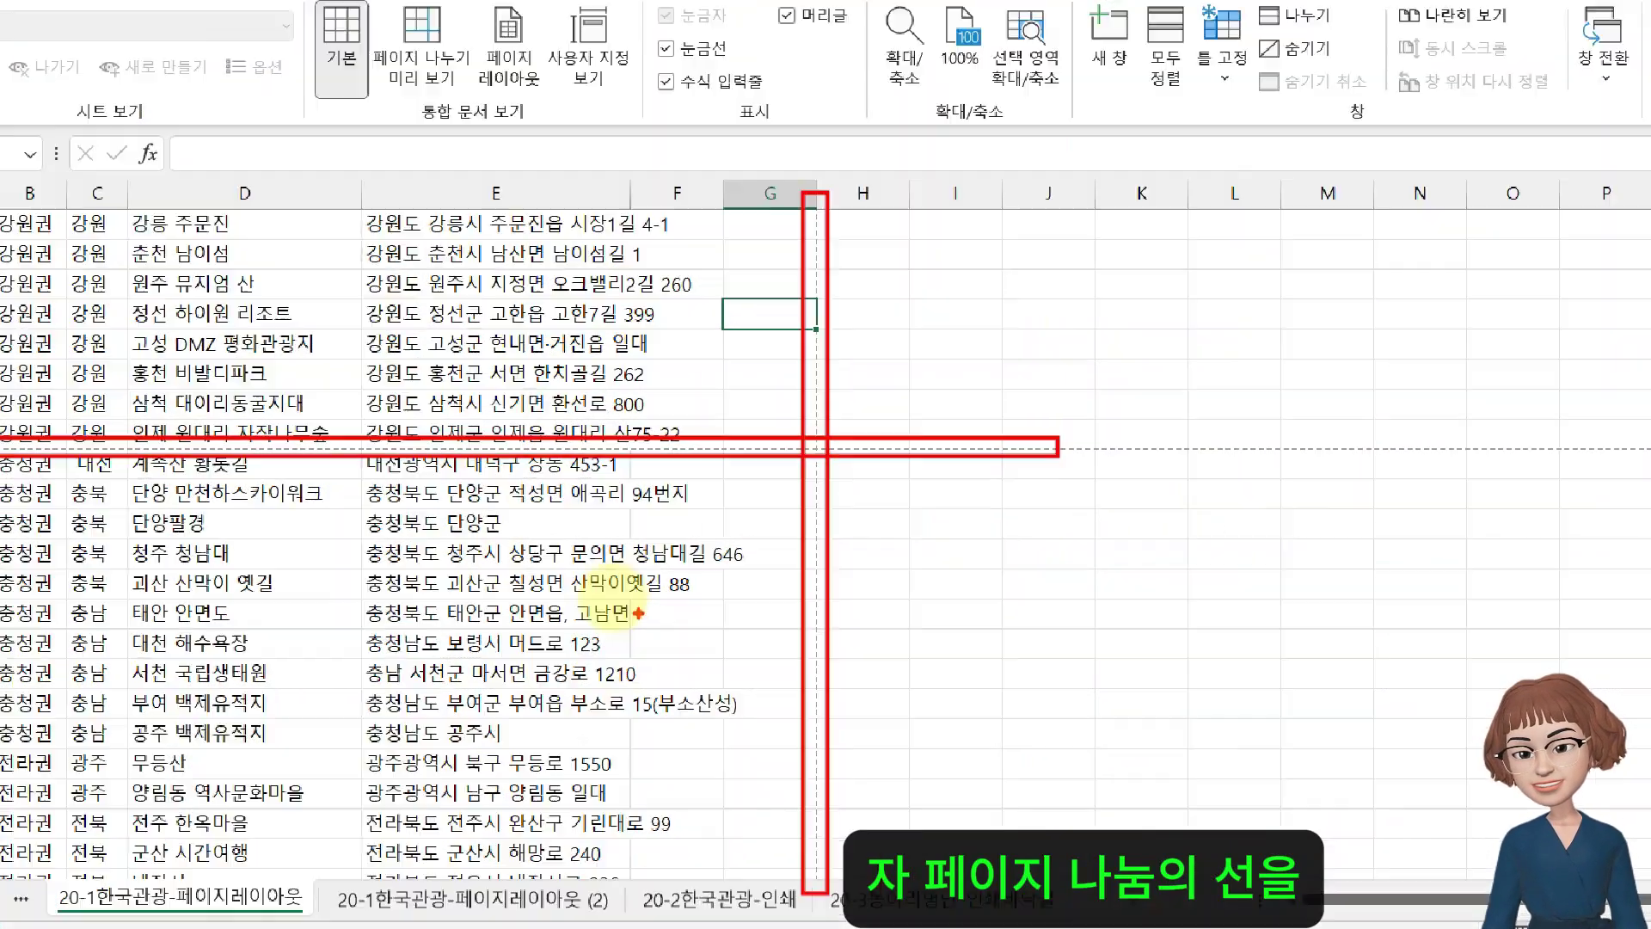
pyautogui.press('Escape')
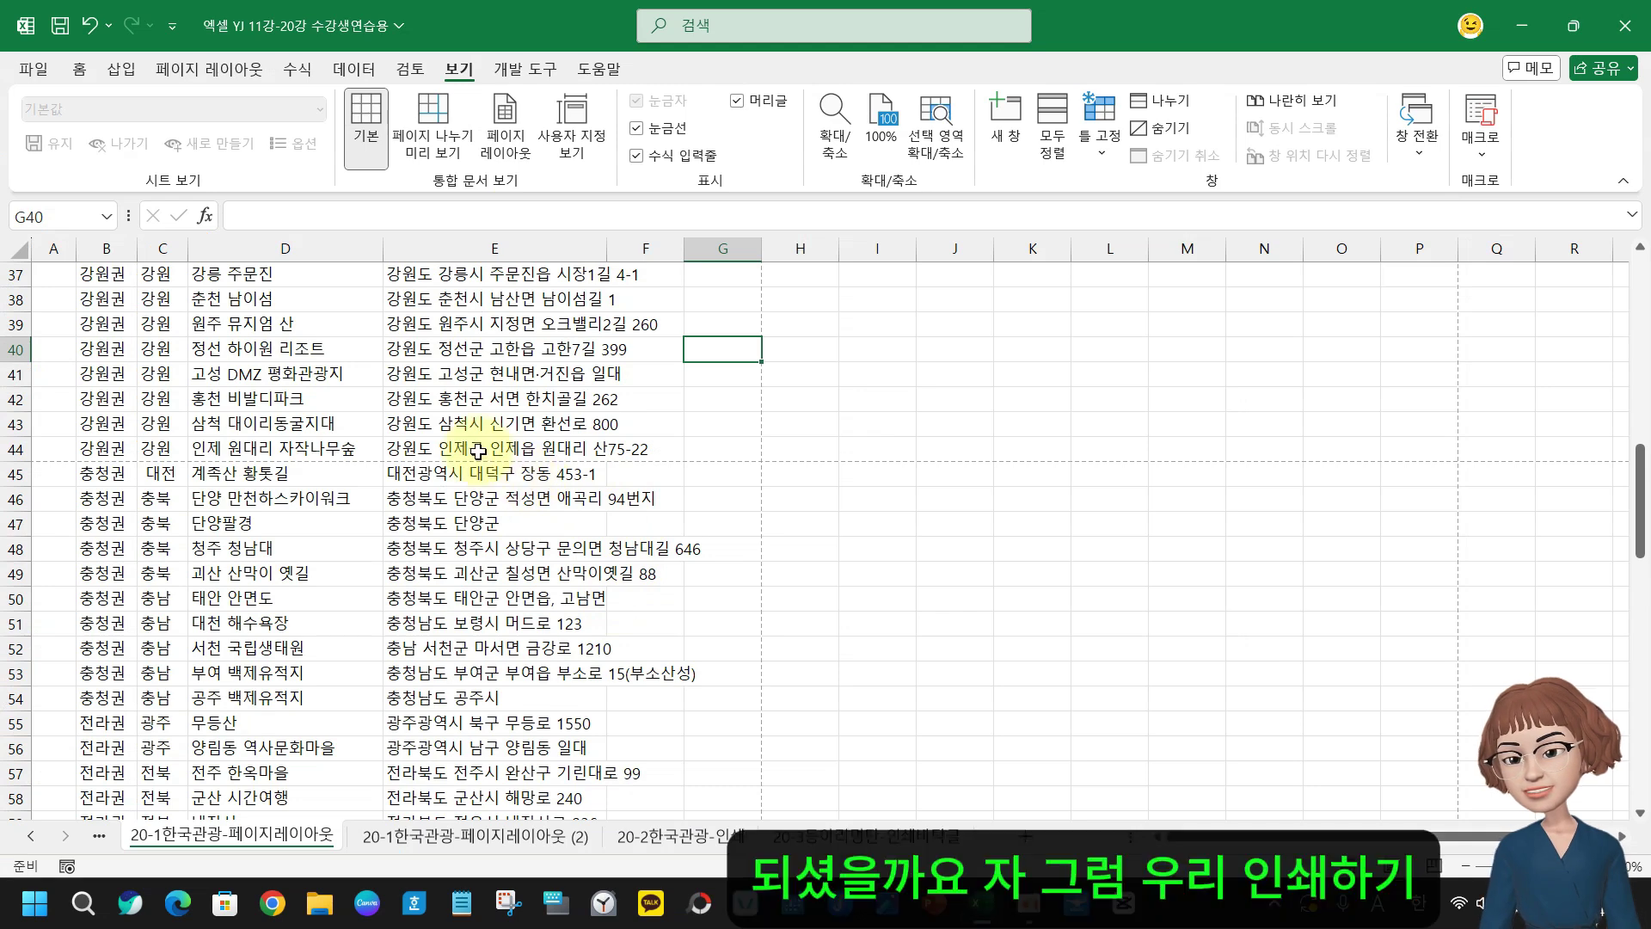
# Check the first page of the list in the print preview, and return to the worksheet
pyautogui.click(31, 65)
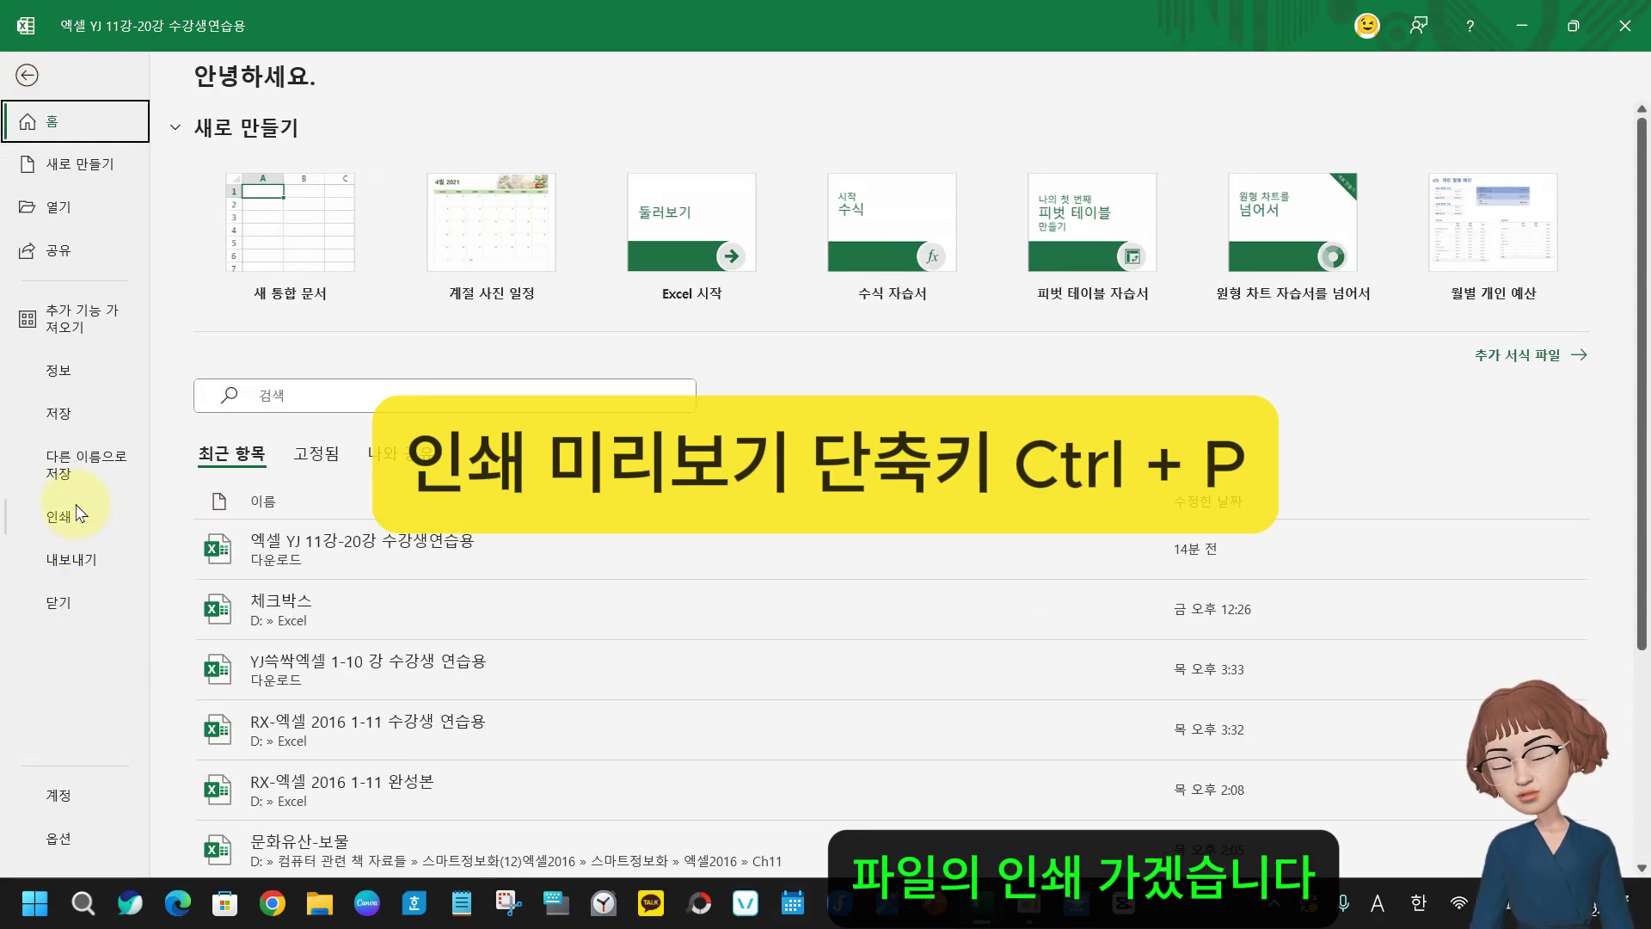
pyautogui.click(65, 537)
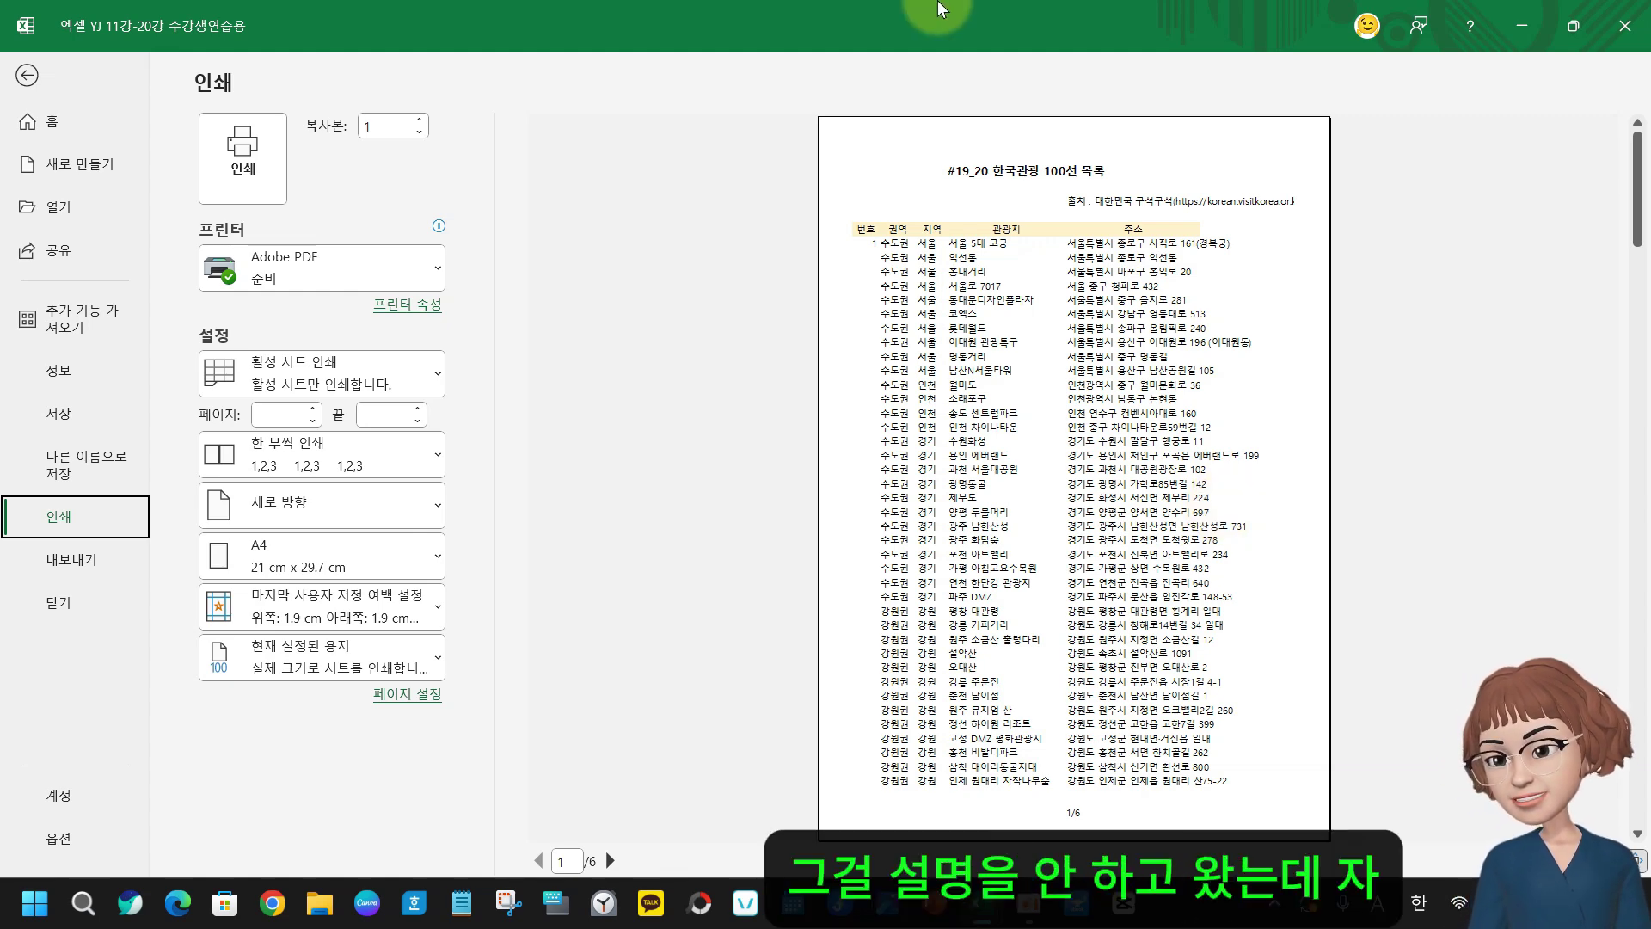
pyautogui.click(28, 76)
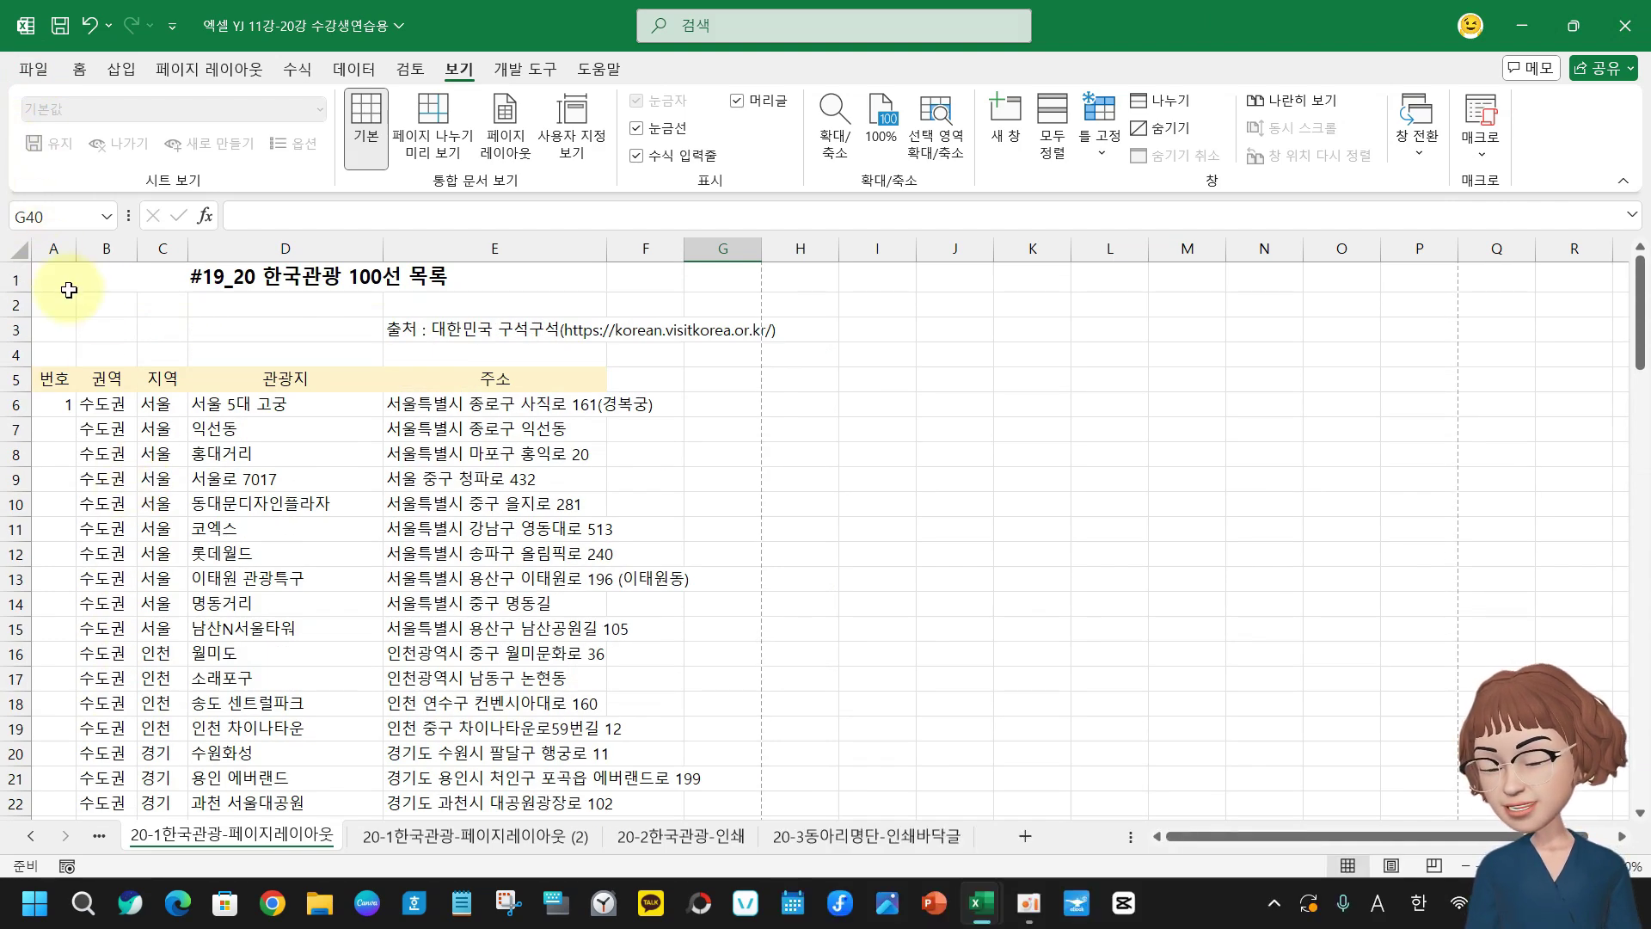
# Unmerge the title in row 1, and merge and center it across A1:G1
pyautogui.click(92, 275)
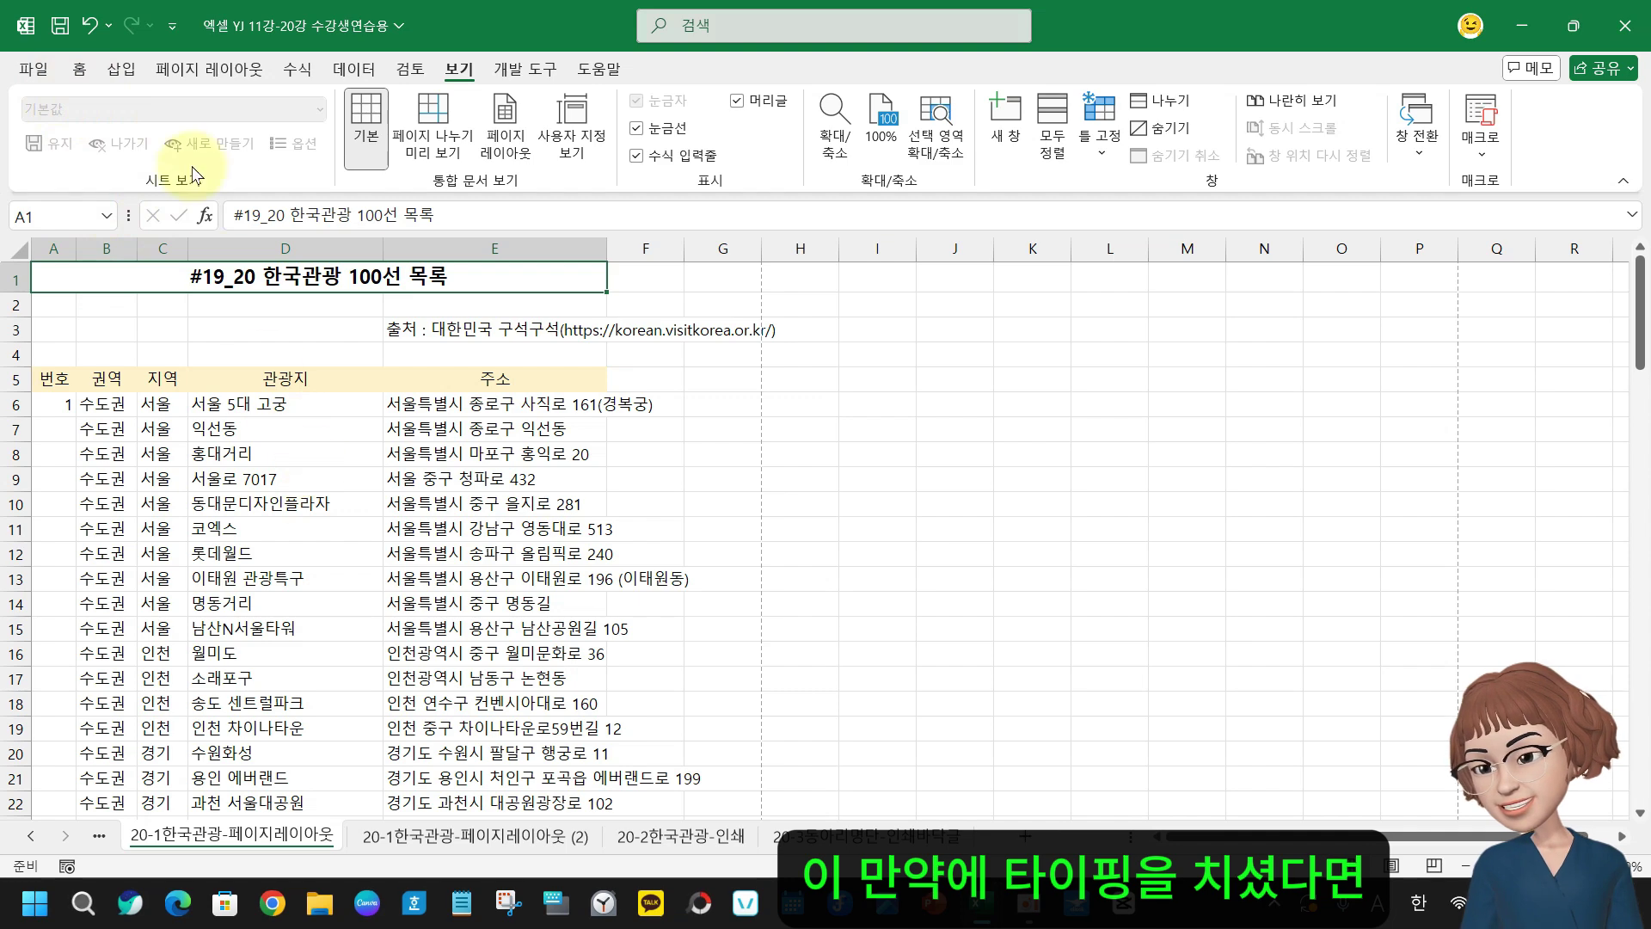
pyautogui.click(80, 76)
pyautogui.click(683, 143)
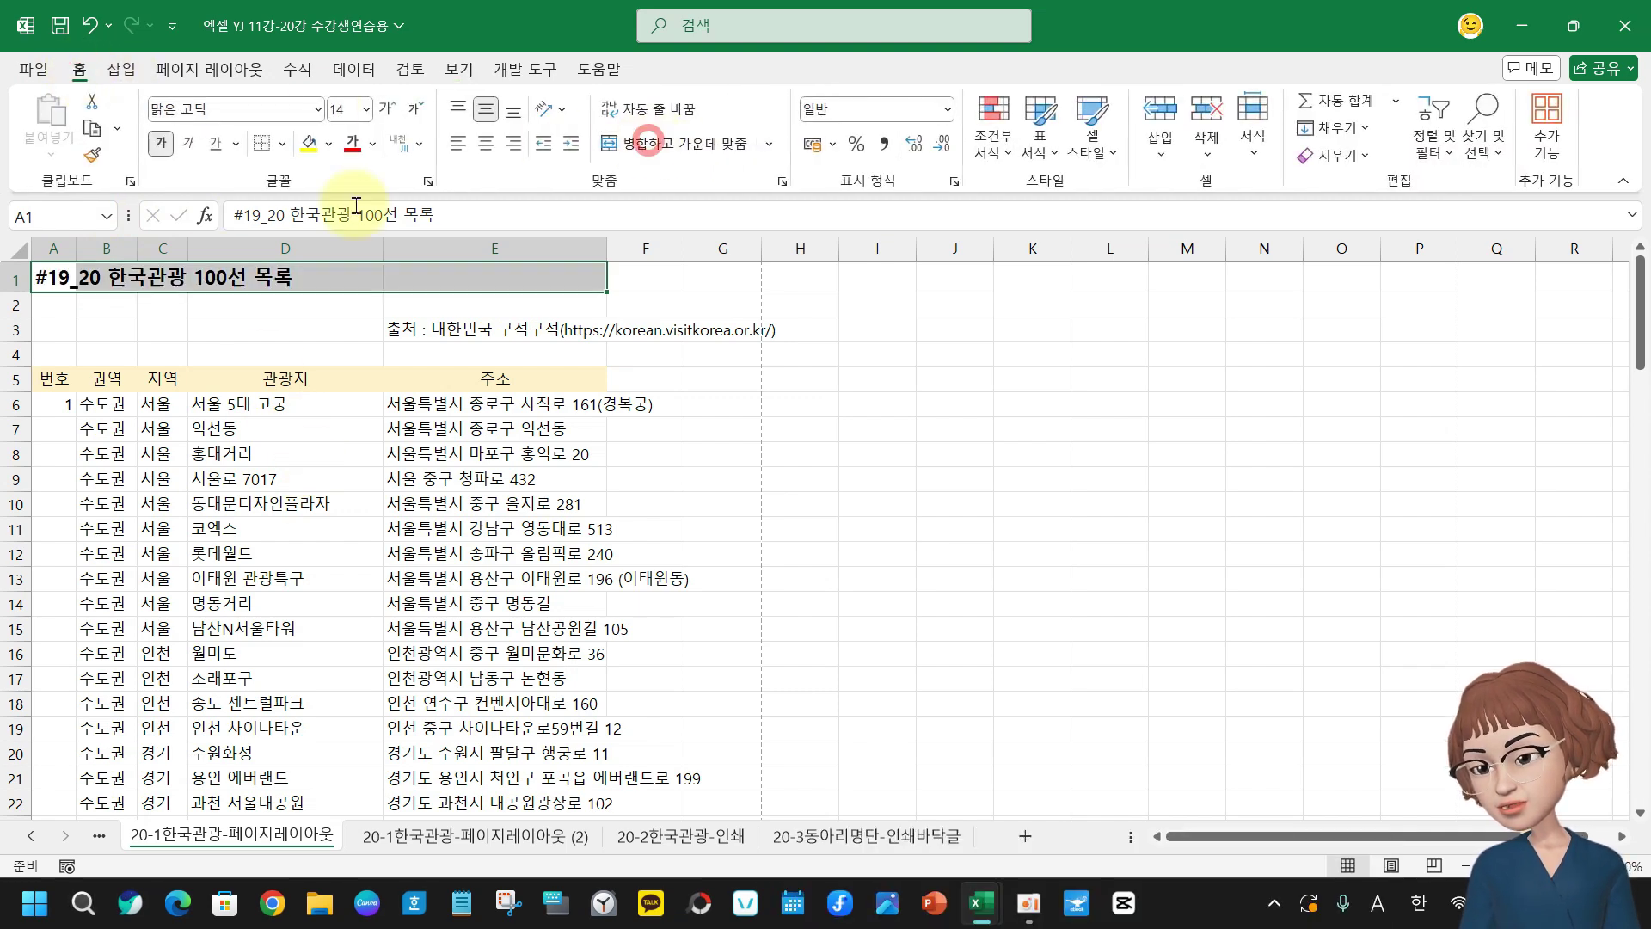
pyautogui.click(63, 278)
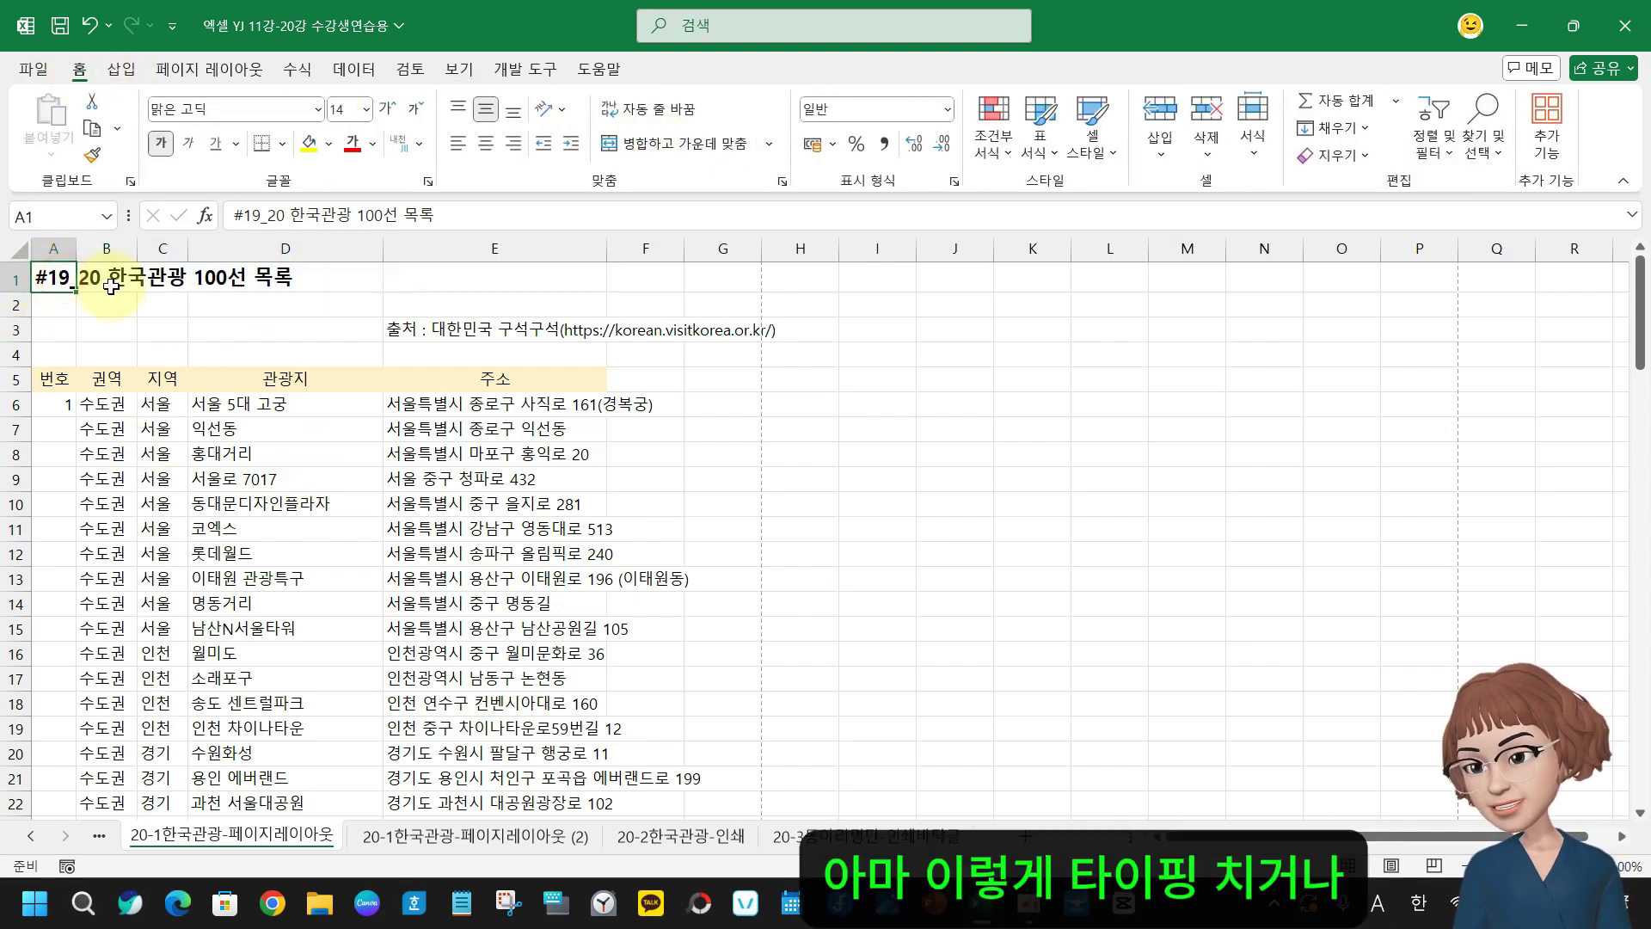
pyautogui.click(428, 331)
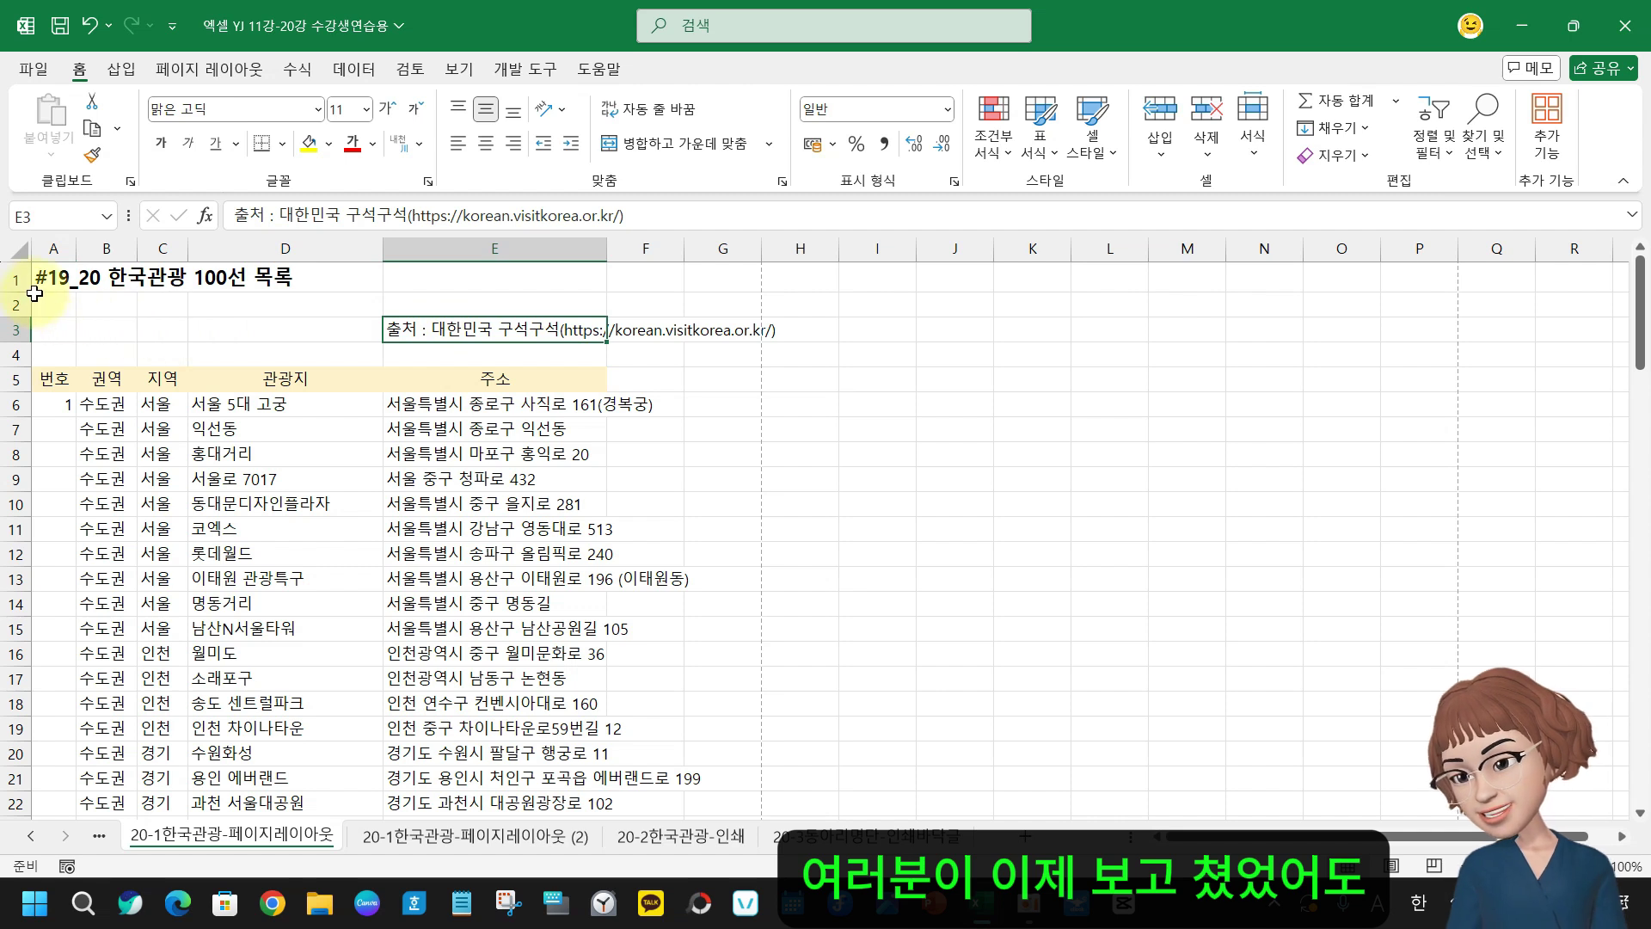
pyautogui.moveTo(67, 278); pyautogui.dragTo(708, 272)
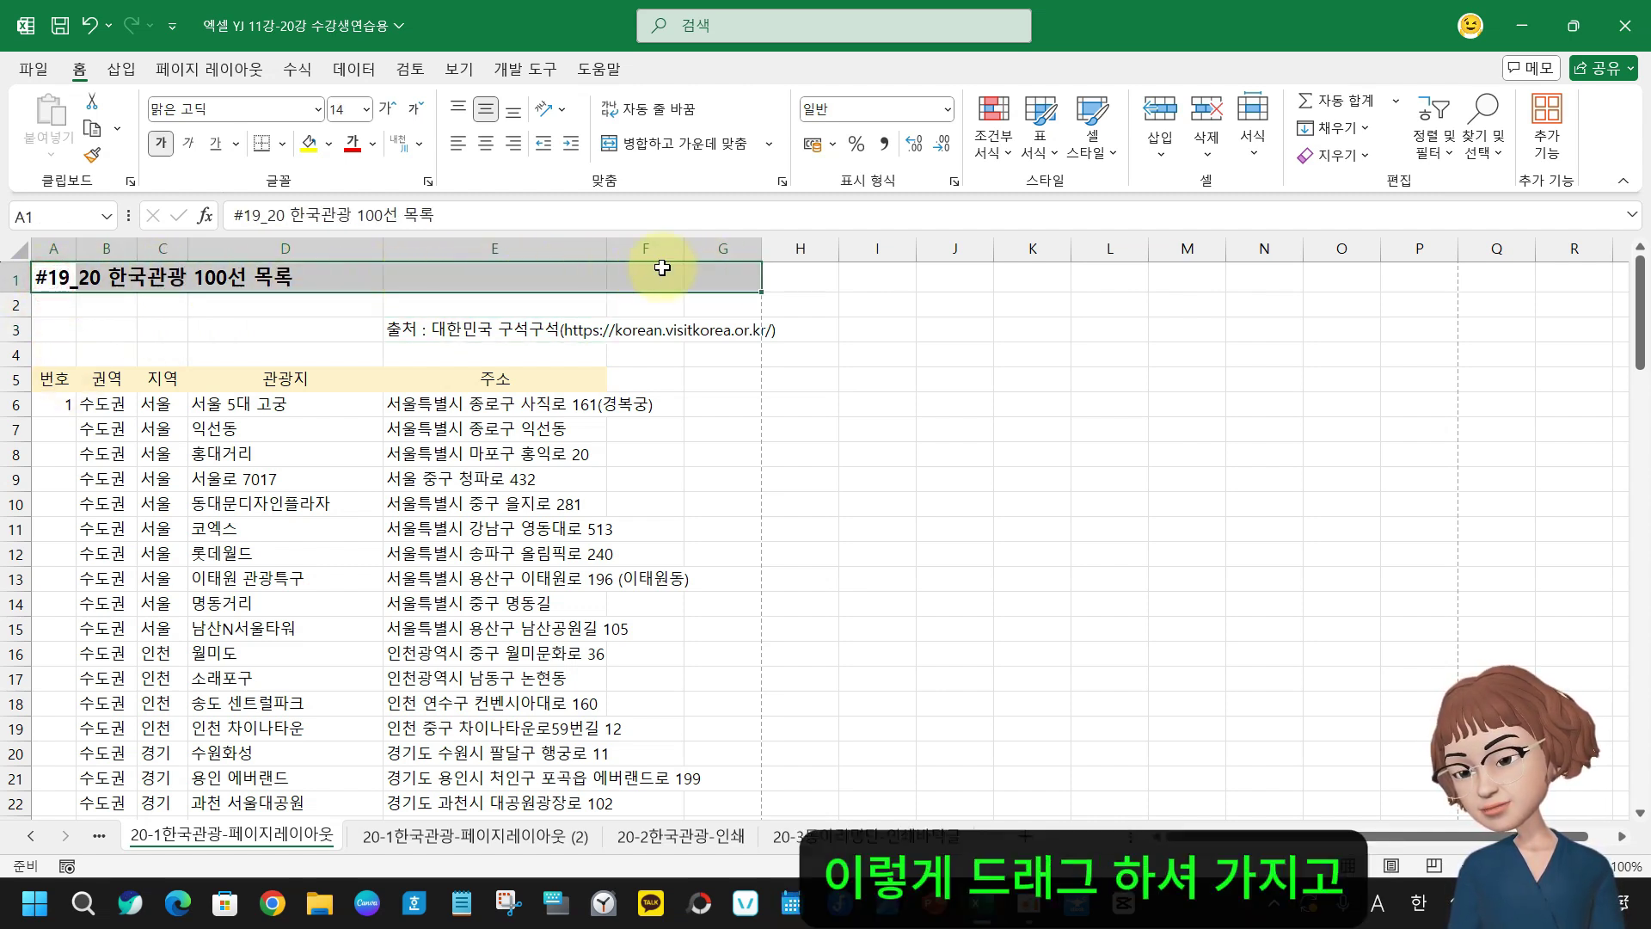
pyautogui.click(662, 145)
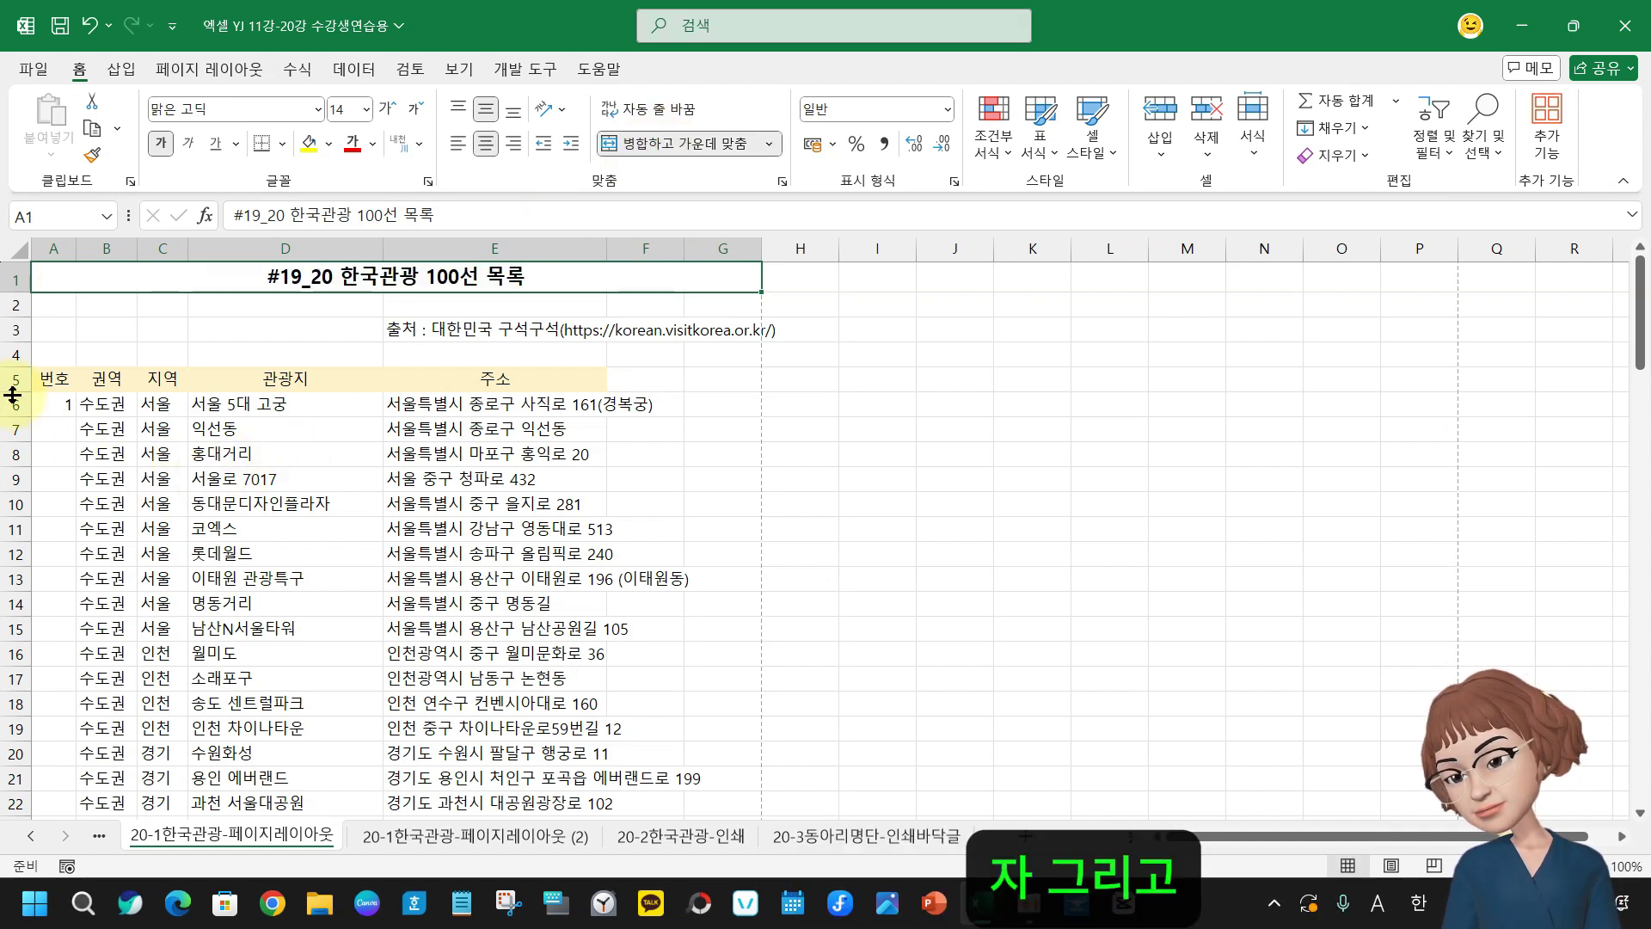
# Apply all borders to the table range A5:G105
pyautogui.moveTo(33, 381); pyautogui.dragTo(690, 769)
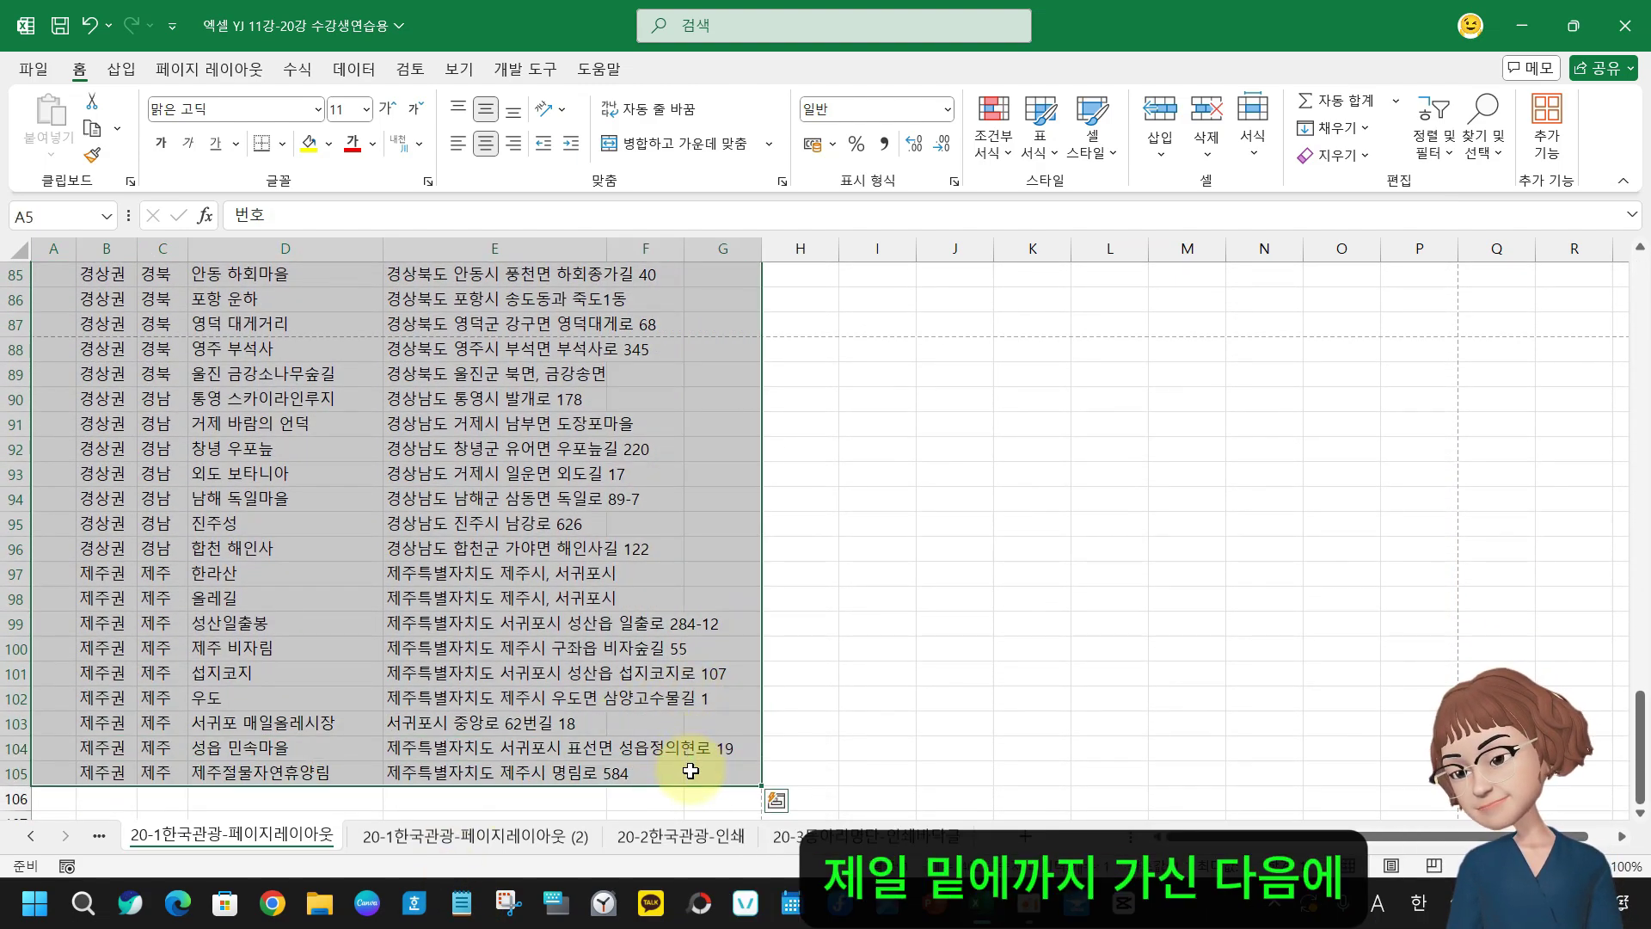
pyautogui.click(282, 143)
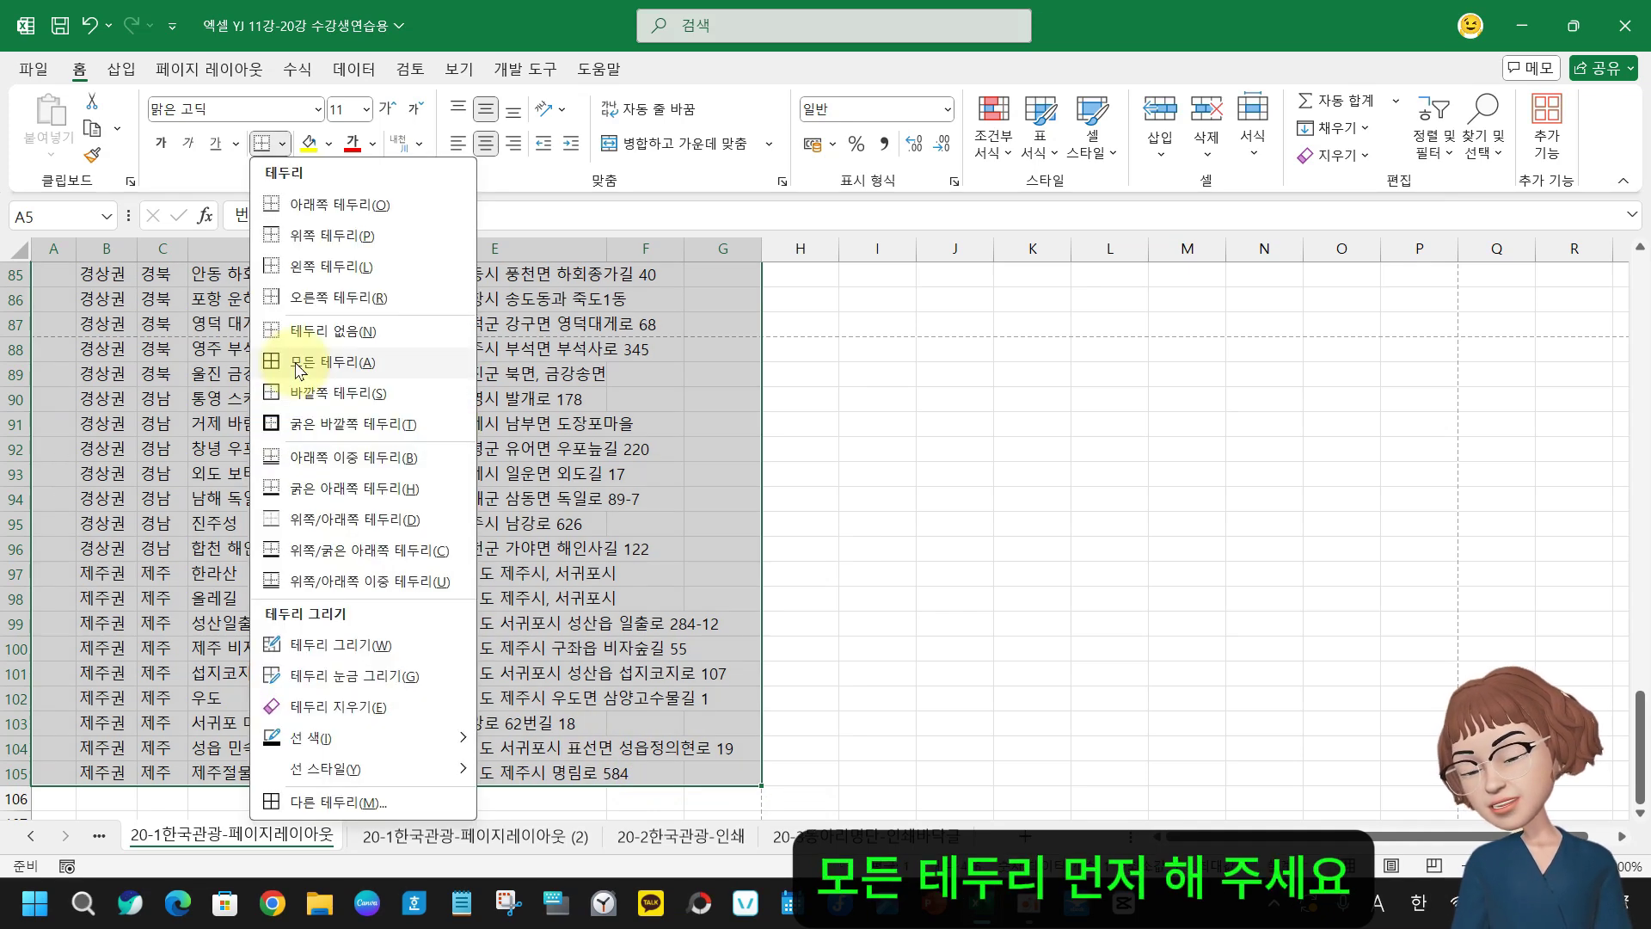
pyautogui.click(298, 368)
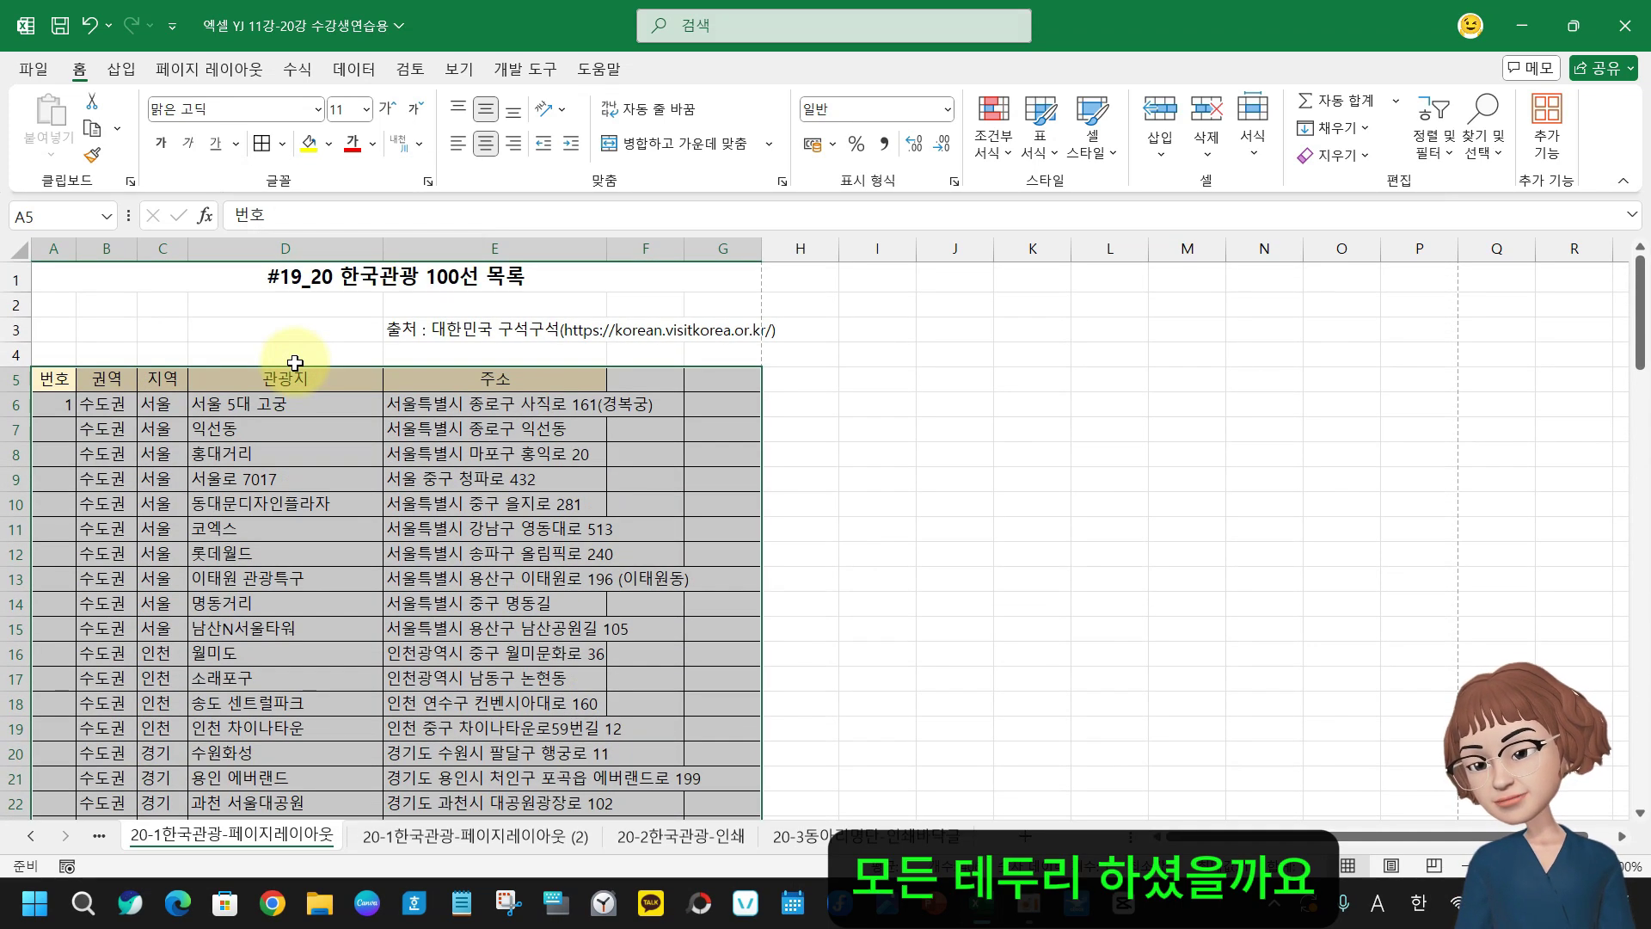
# Try auto-filling the number in A6 down the whole number column, and undo the fill
pyautogui.click(57, 404)
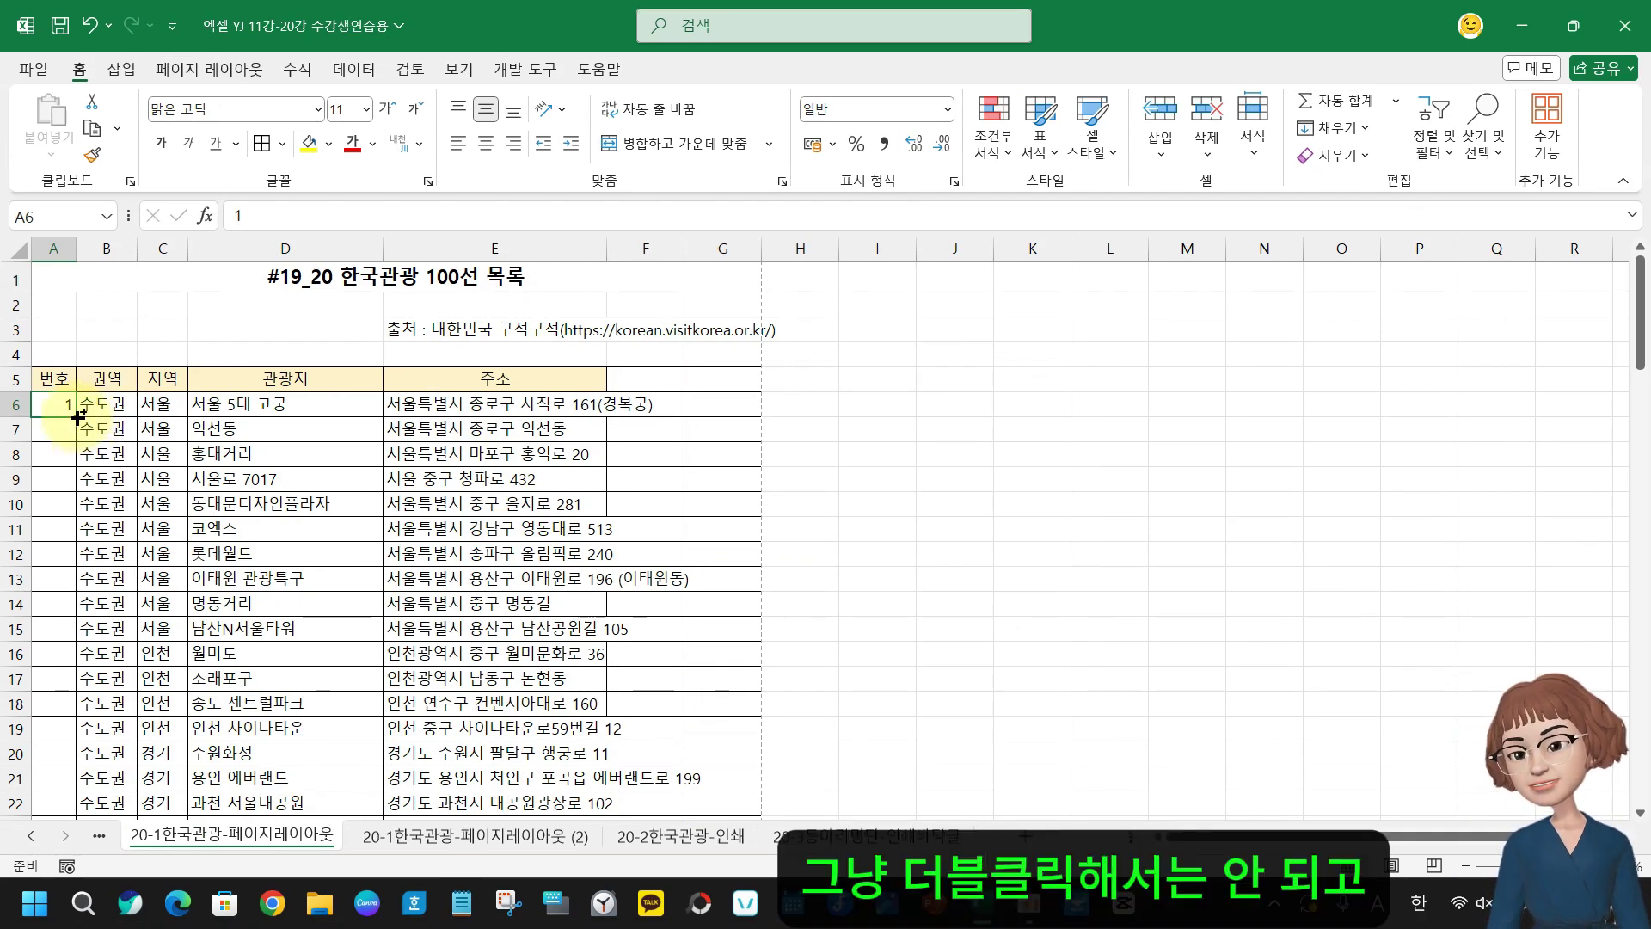
pyautogui.doubleClick(77, 416)
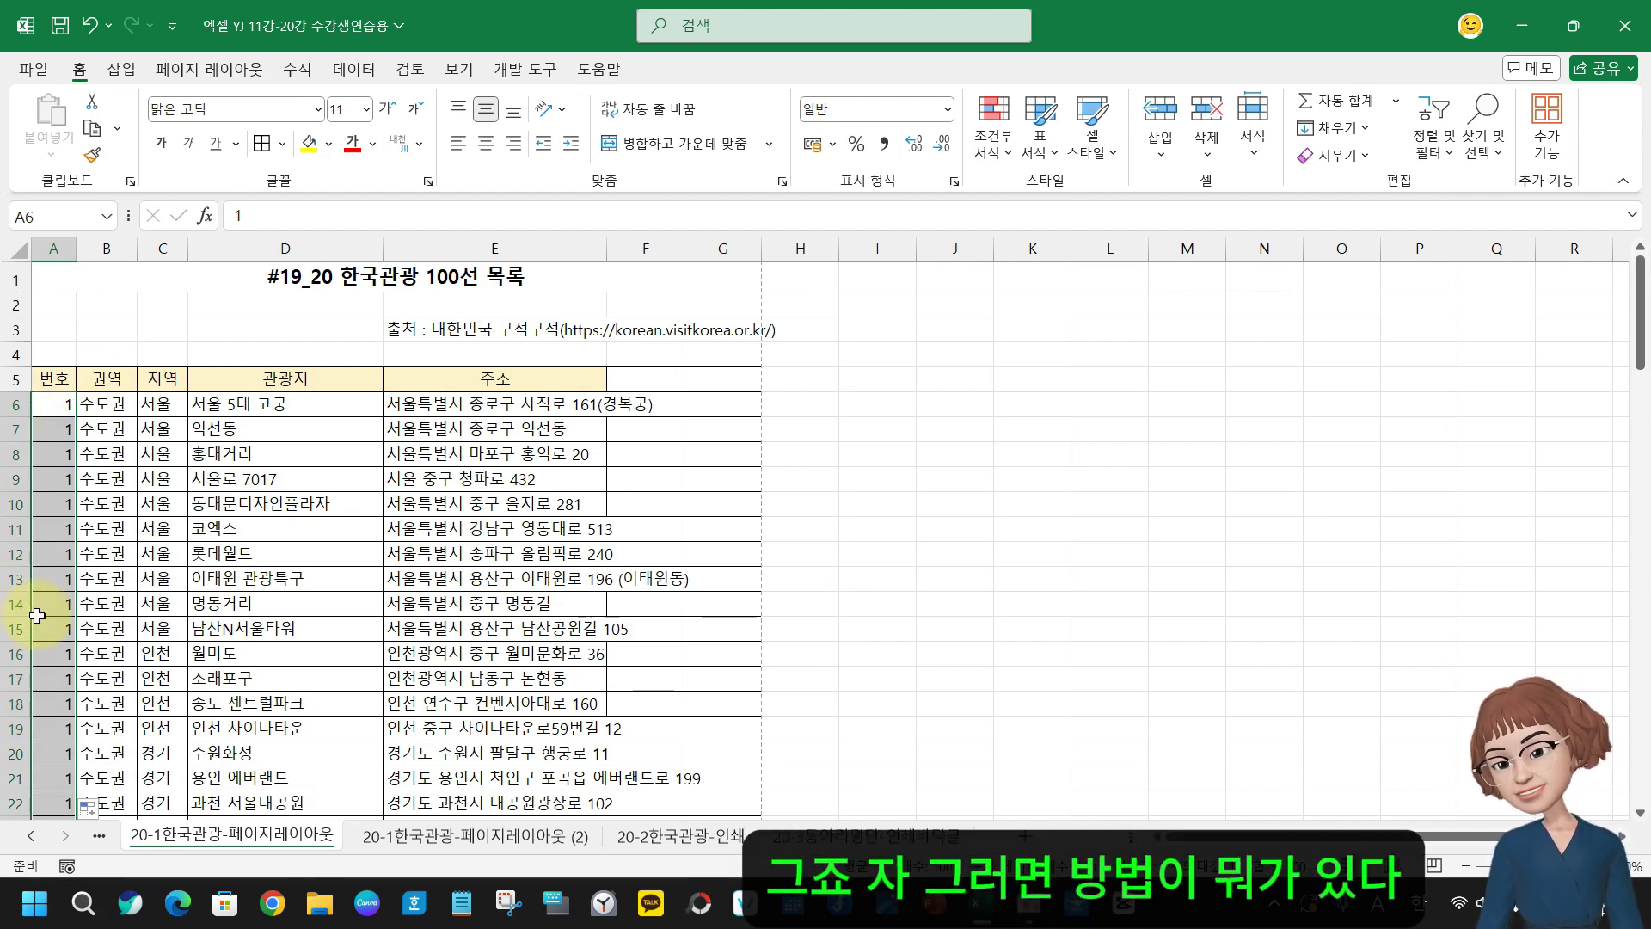
pyautogui.hotkey('ctrl', 'z')
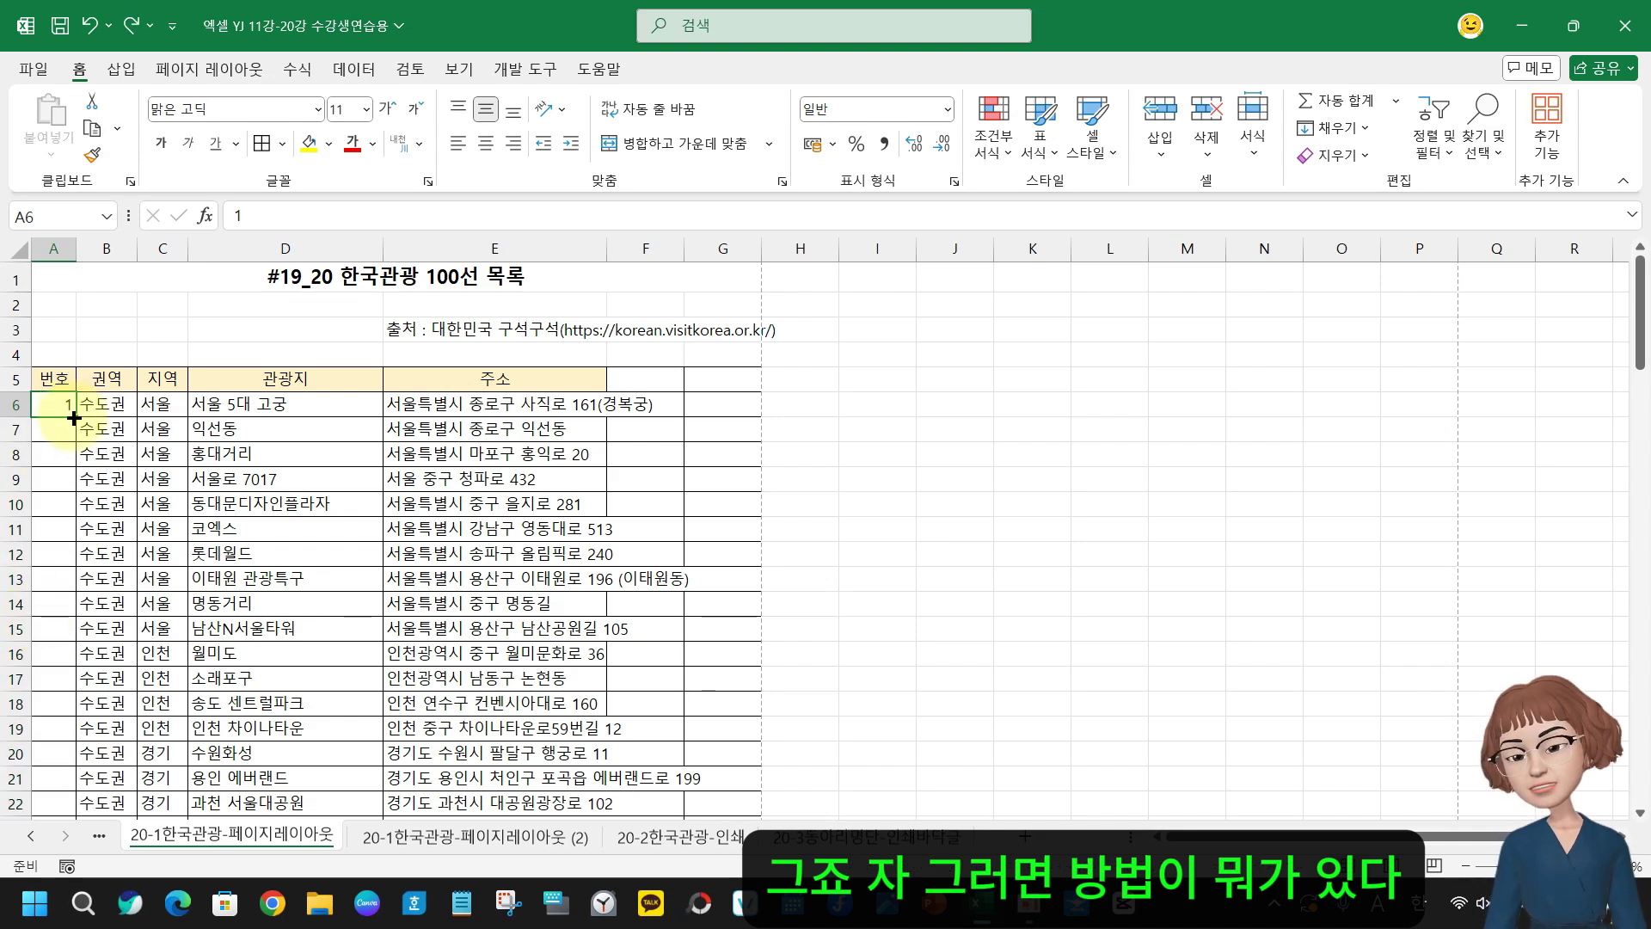
# Try filling an increasing number series from A6 down to A105, undo it, and return to the beginning of the list
pyautogui.moveTo(74, 418)
pyautogui.mouseDown()
pyautogui.moveTo(73, 774)
pyautogui.moveTo(36, 901)
pyautogui.moveTo(25, 700)
pyautogui.moveTo(30, 727)
pyautogui.mouseUp()
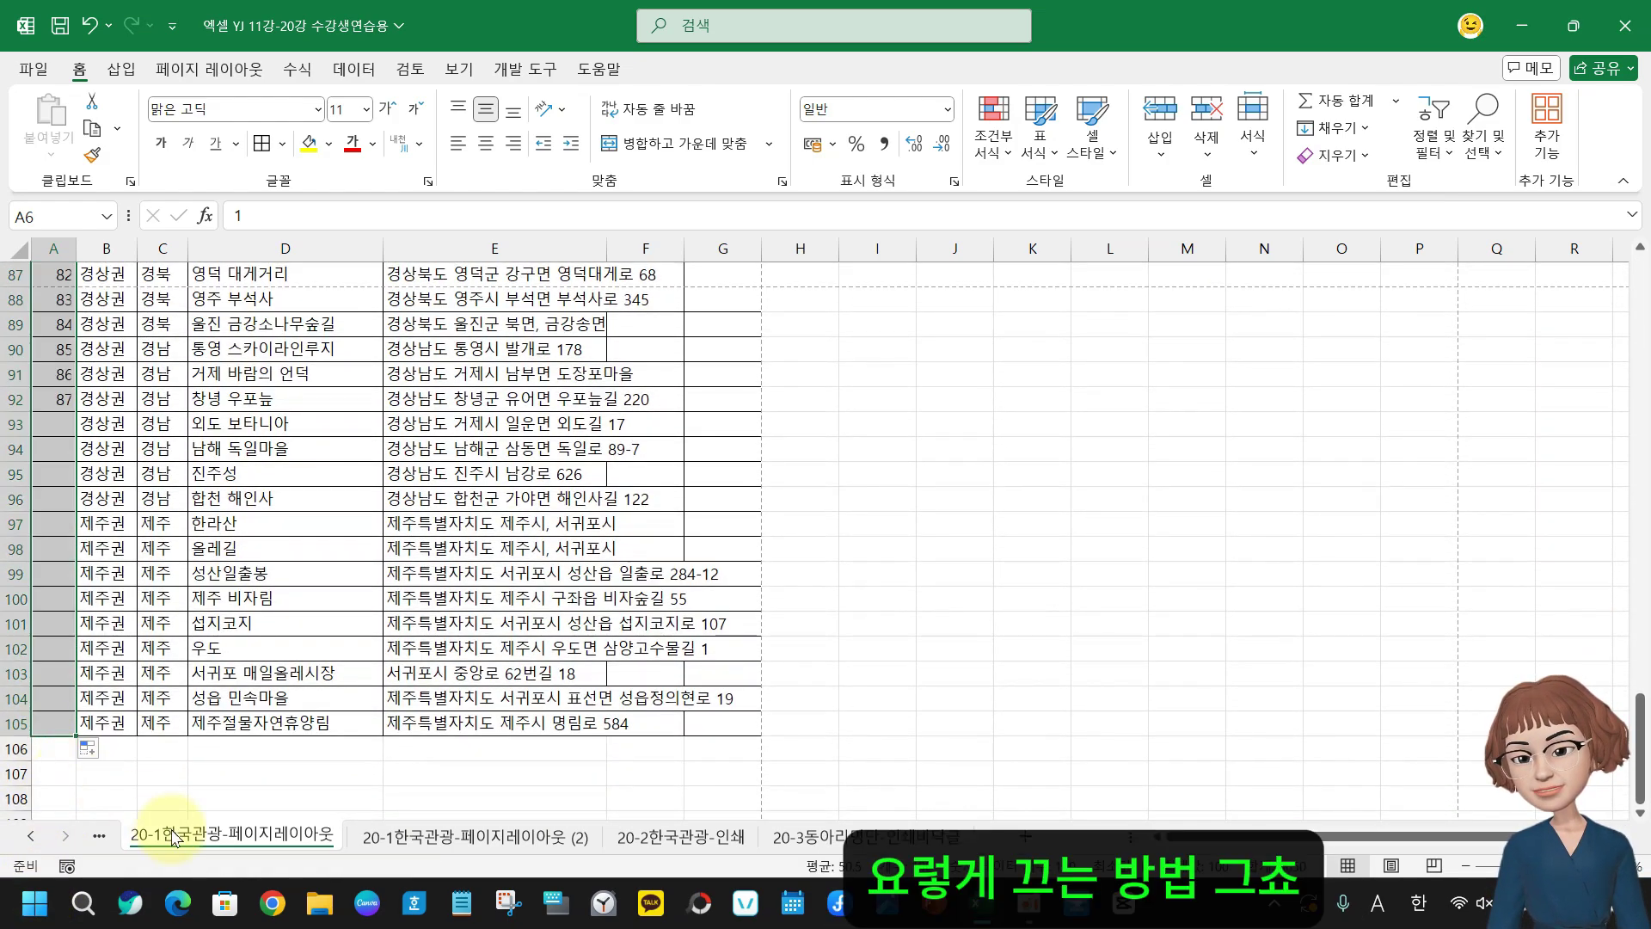
pyautogui.hotkey('ctrl', 'z')
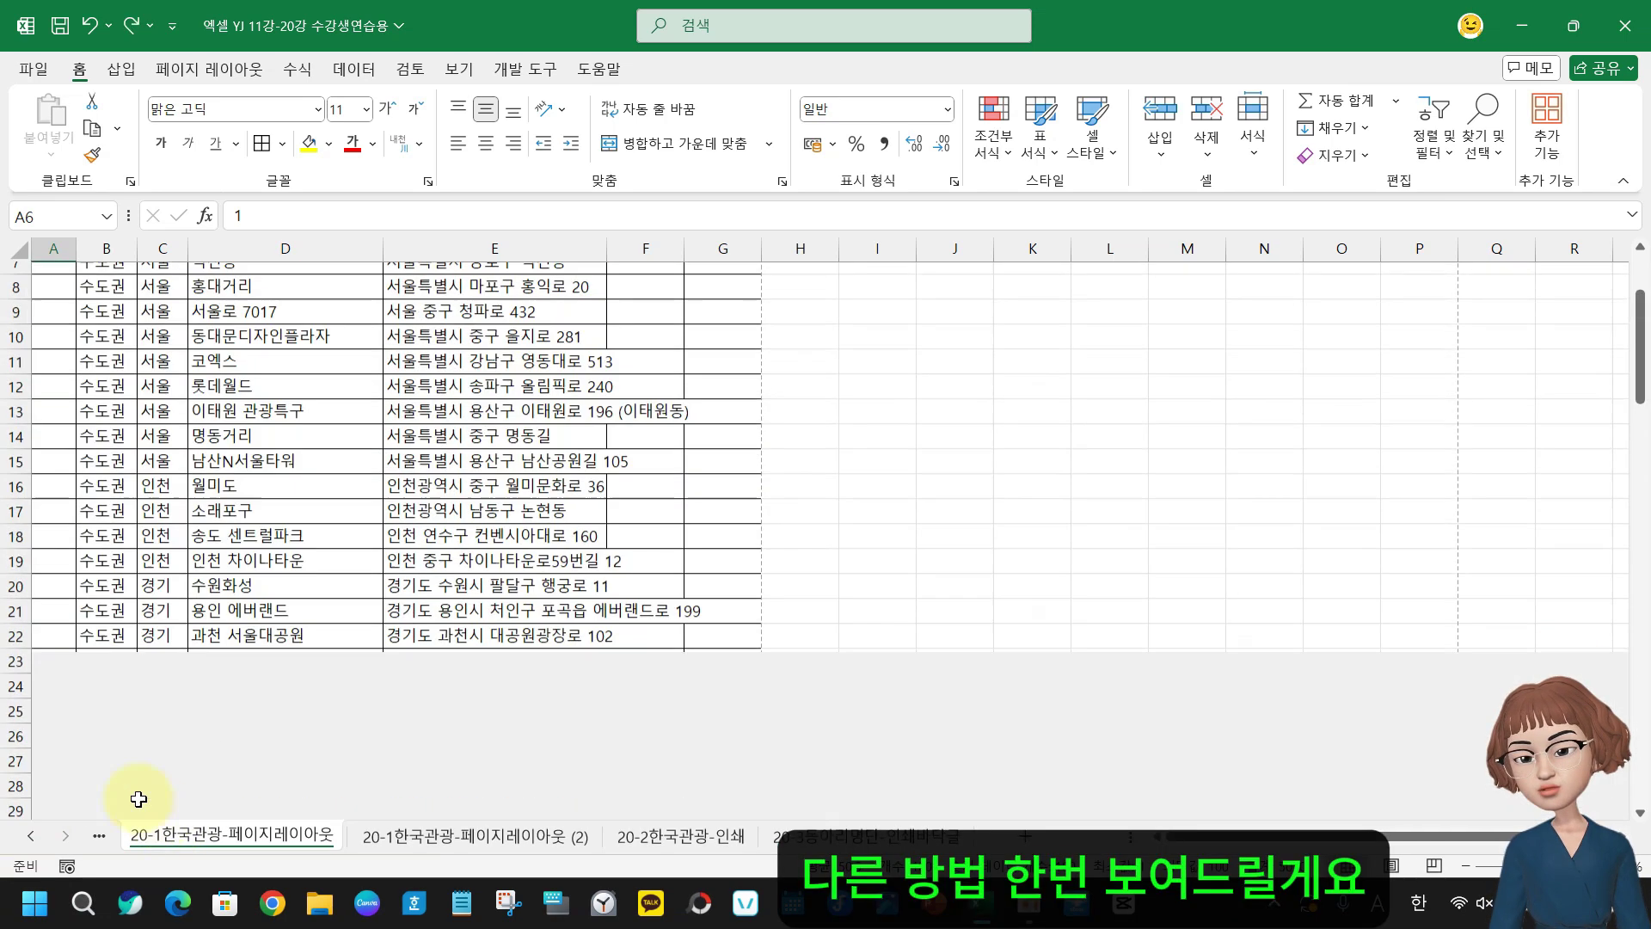
pyautogui.scroll(2, 129, 774)
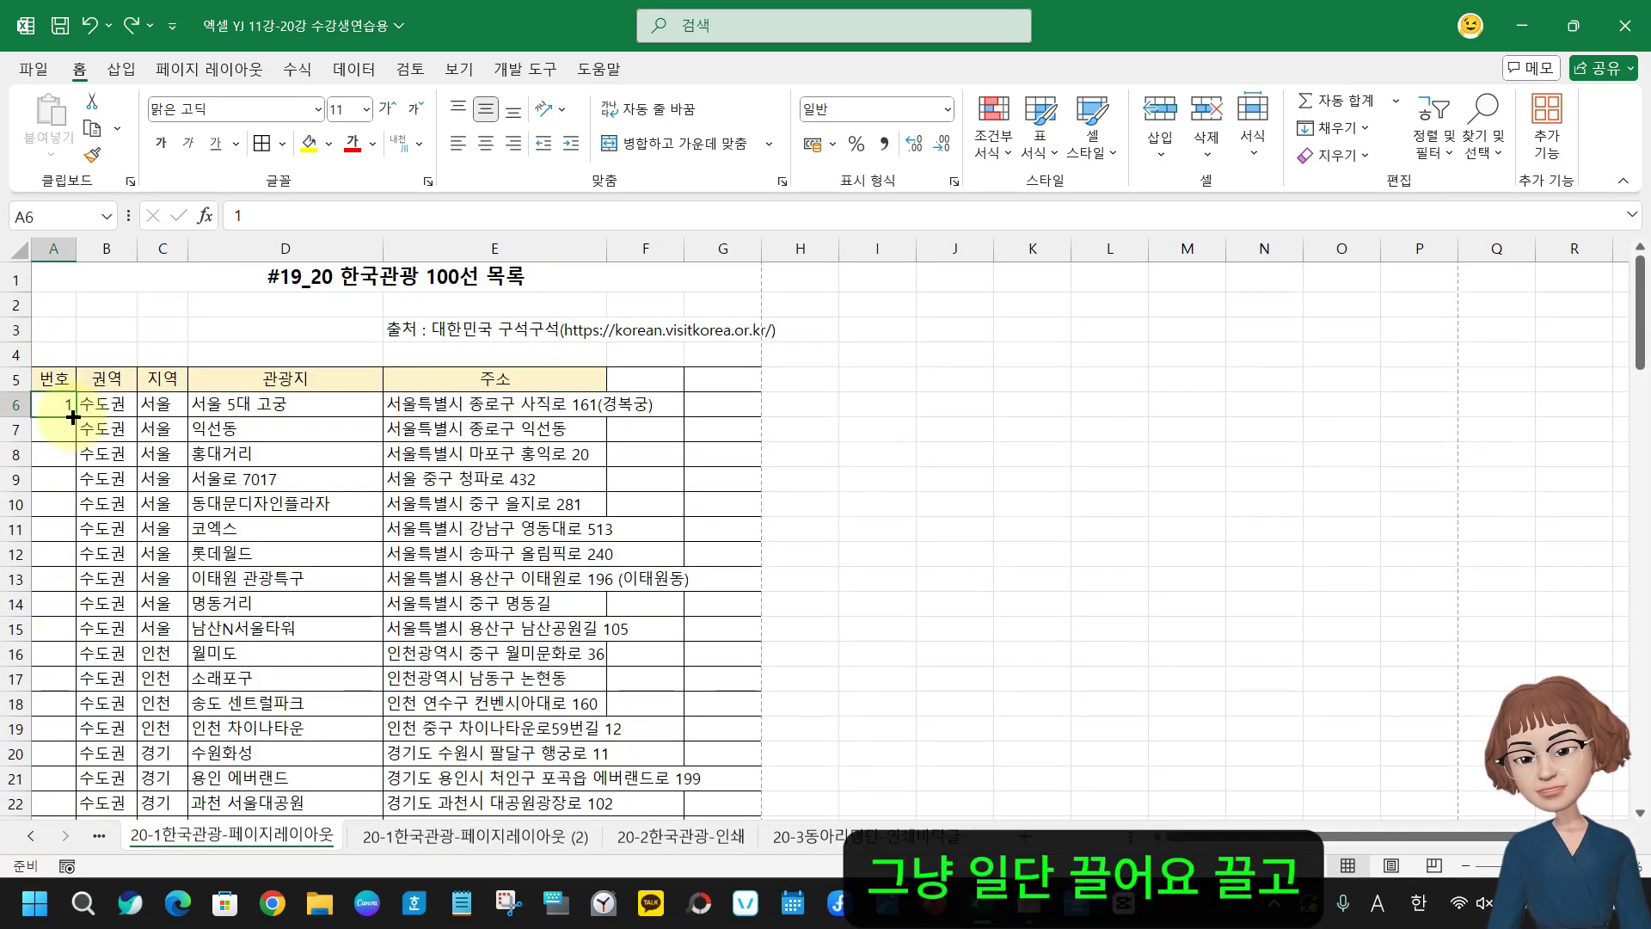
# Fill the number in A6 down to A105, change the fill option to Fill Series, and check the numbering to the last row
pyautogui.moveTo(76, 421); pyautogui.dragTo(50, 745)
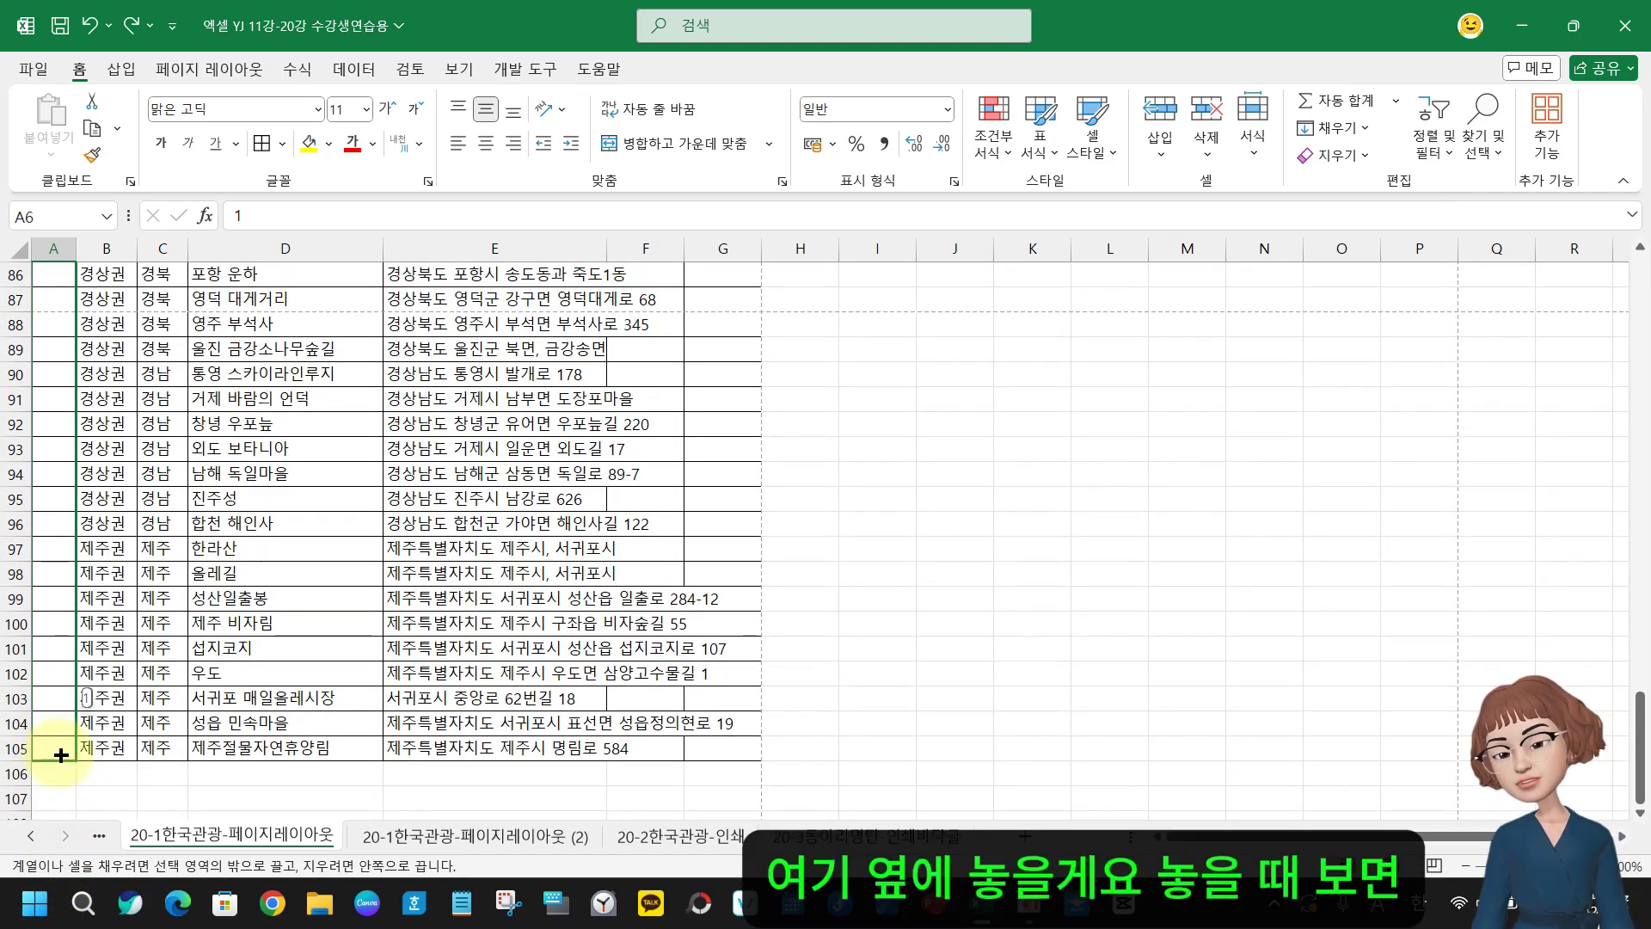
pyautogui.moveTo(61, 755); pyautogui.dragTo(60, 754)
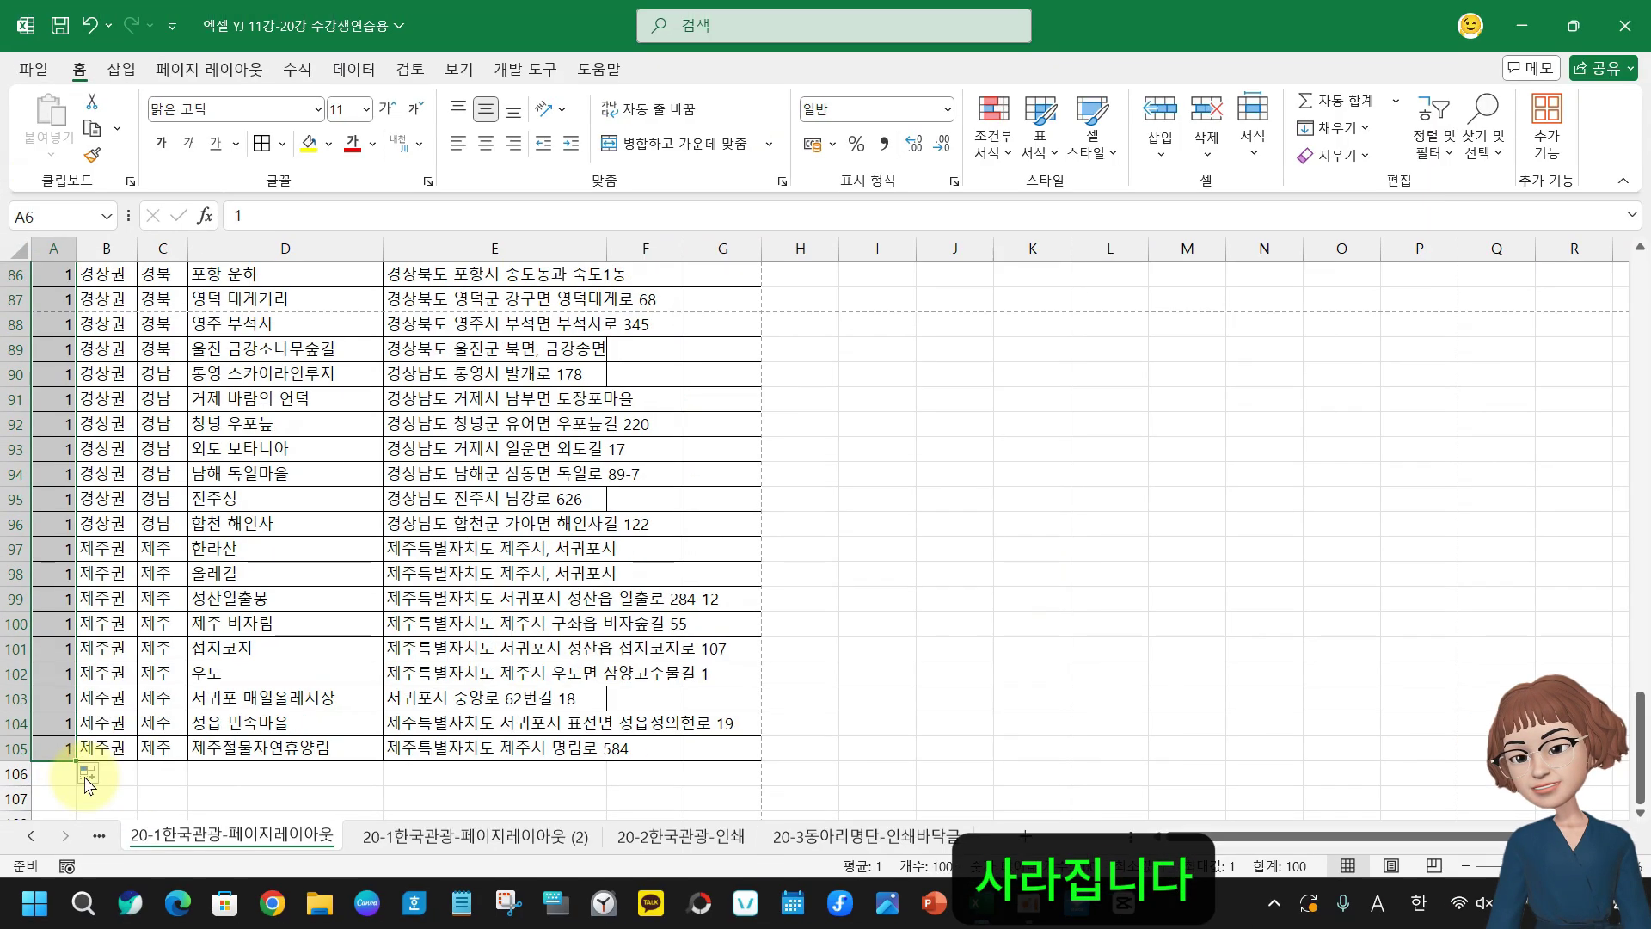
pyautogui.click(175, 797)
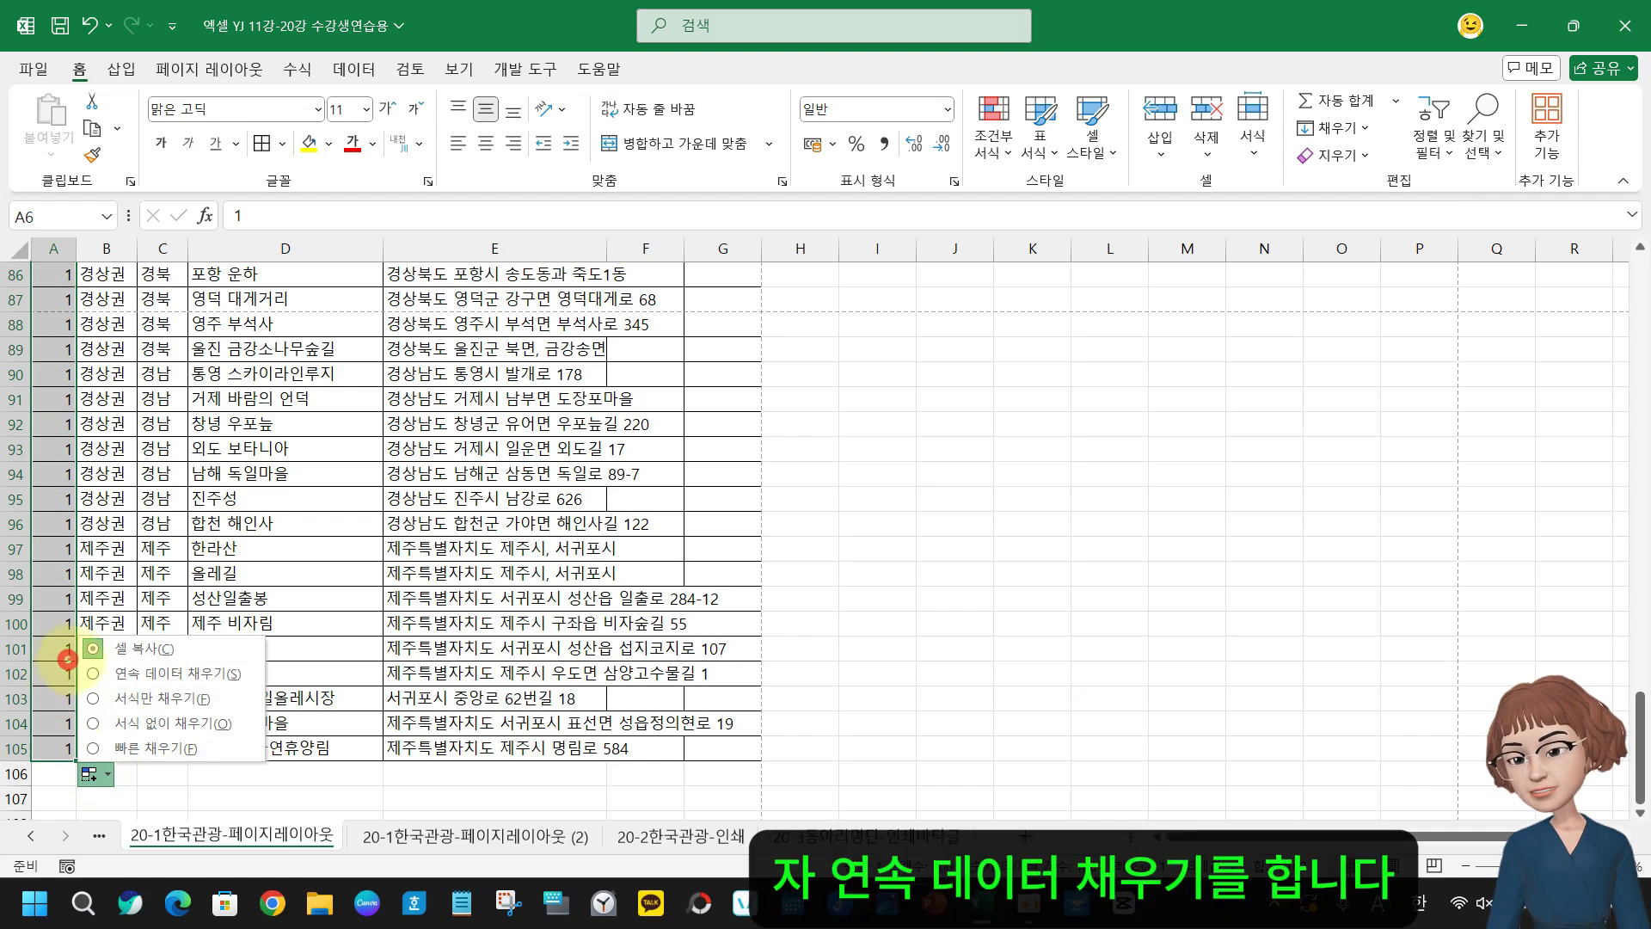
pyautogui.moveTo(234, 652); pyautogui.dragTo(291, 652)
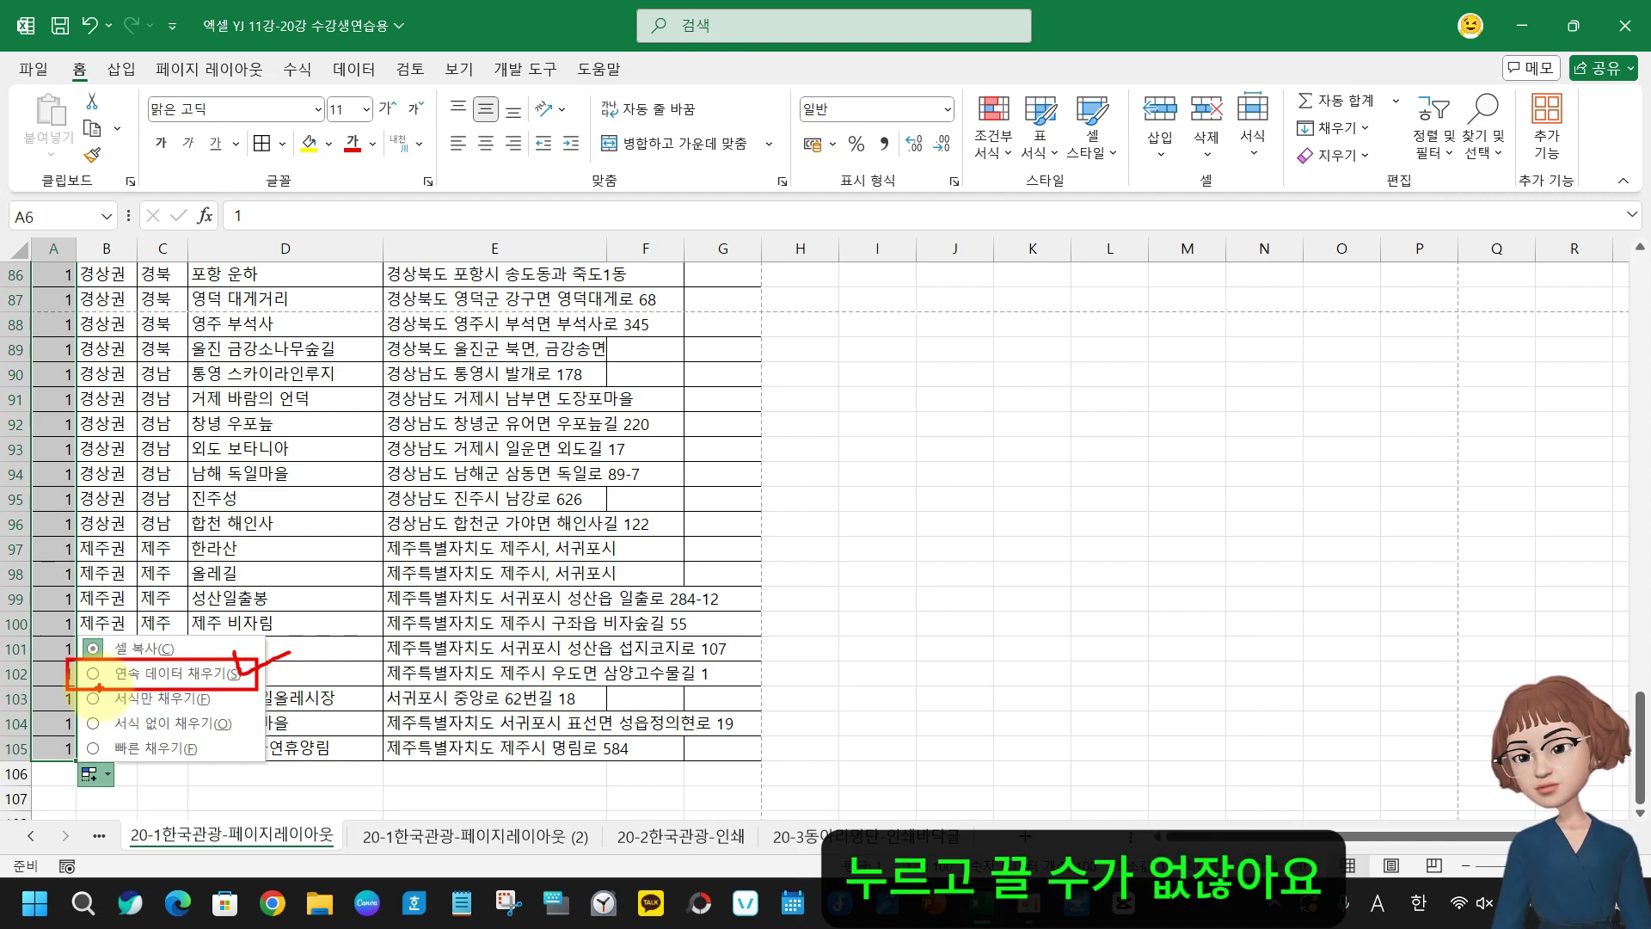
pyautogui.click(94, 673)
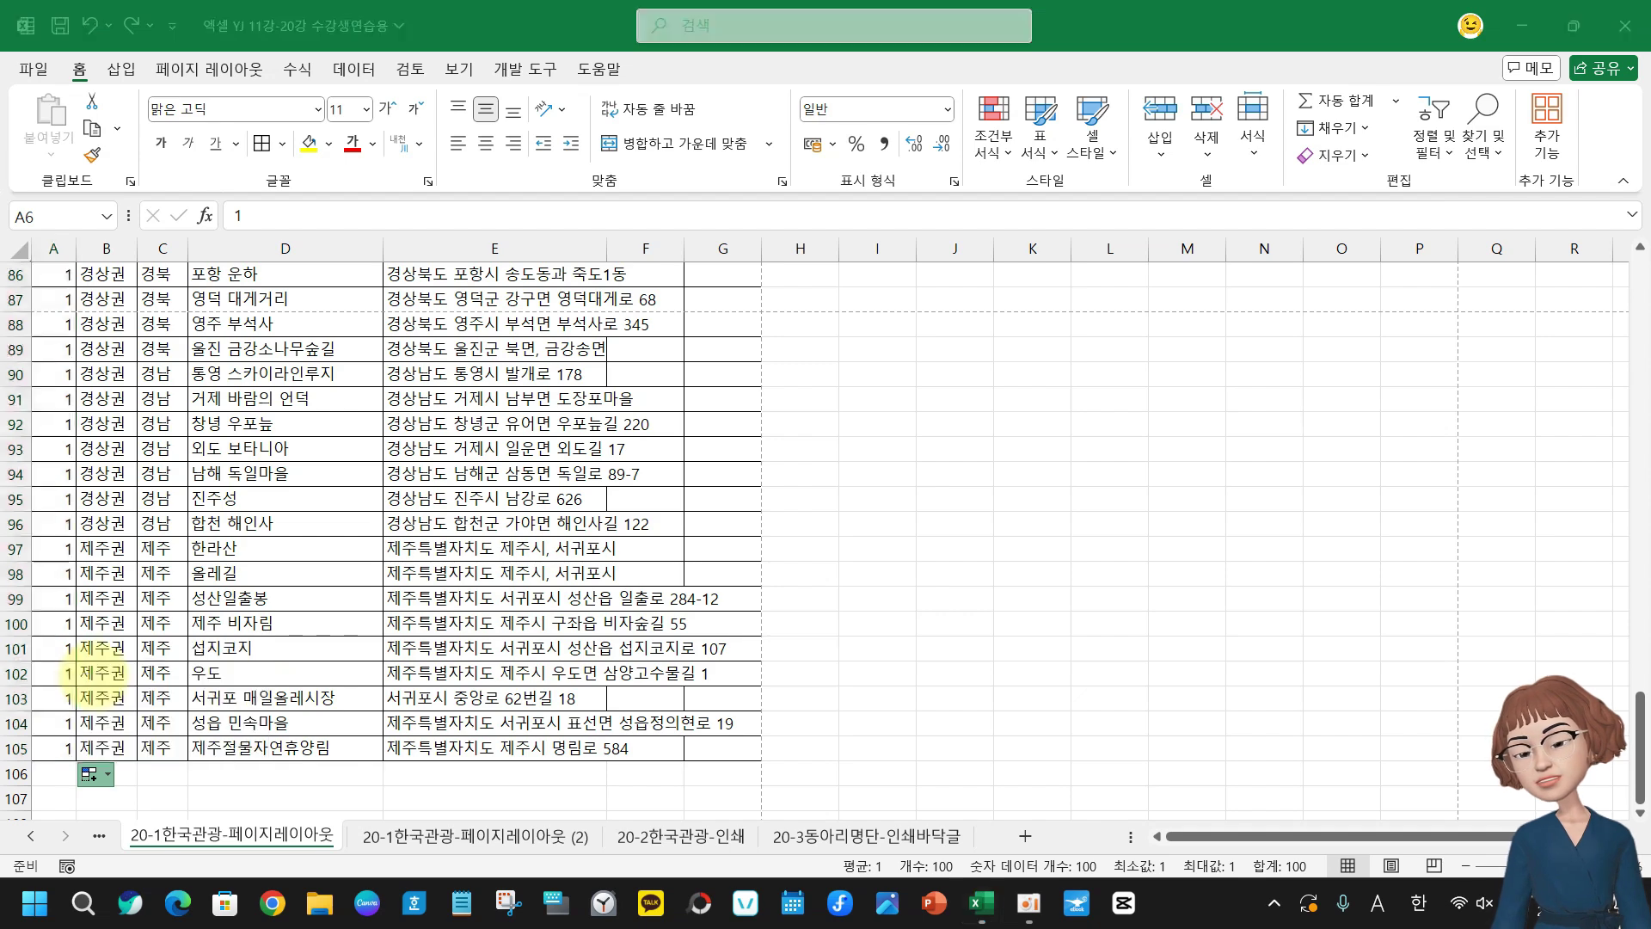
pyautogui.click(90, 775)
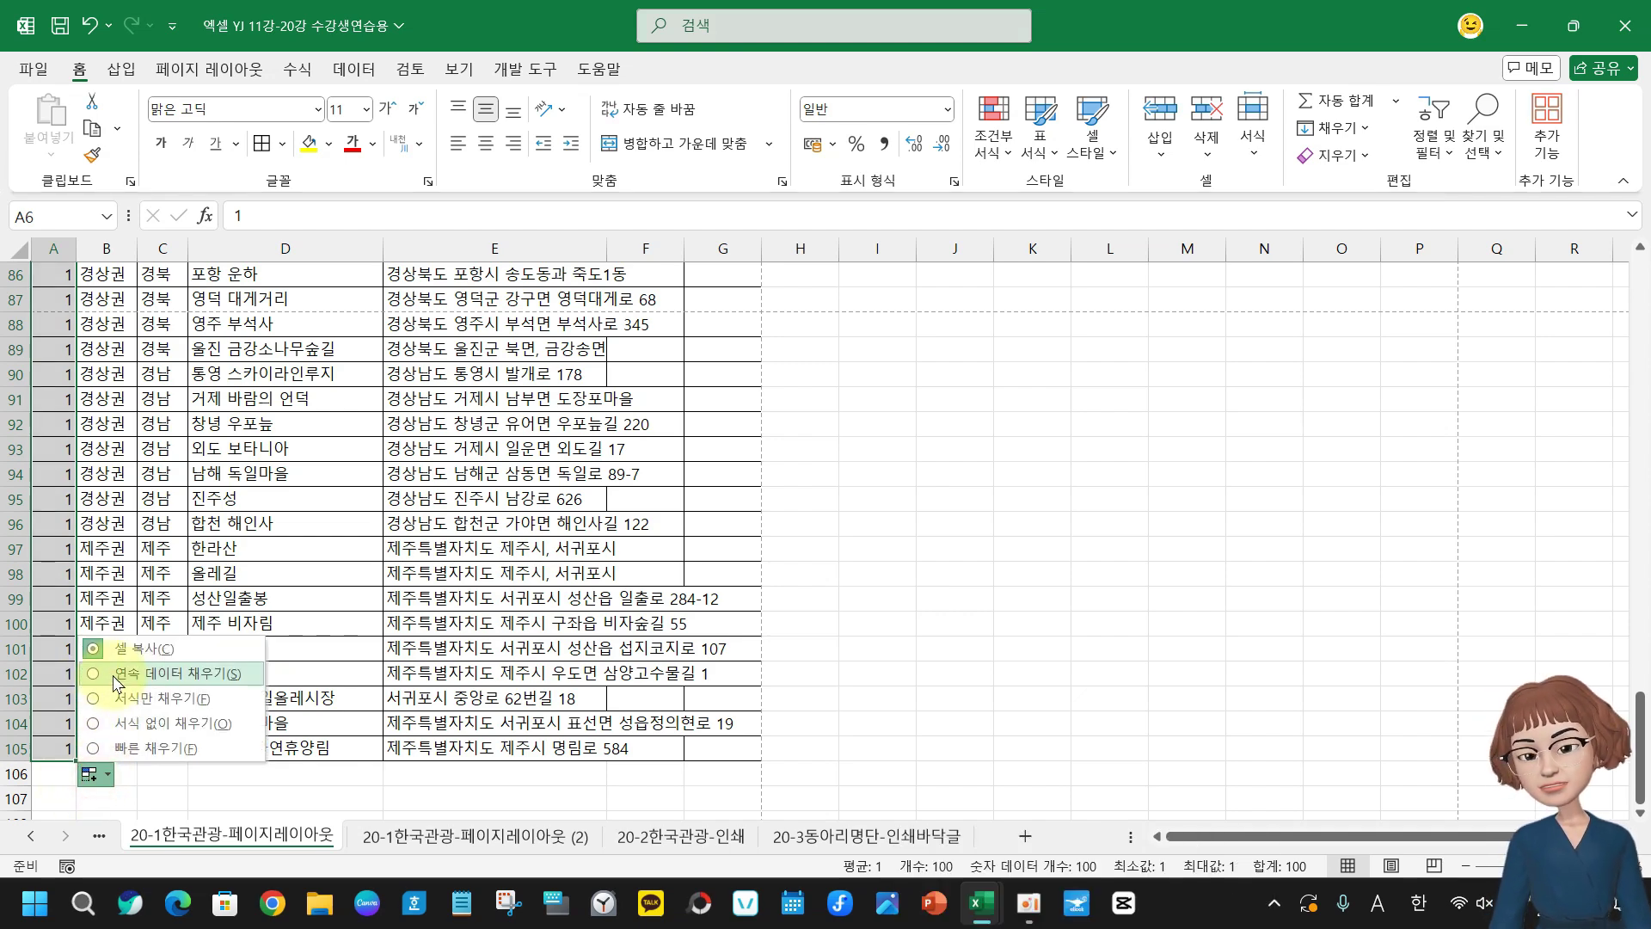
pyautogui.click(102, 679)
pyautogui.scroll(-17, 112, 705)
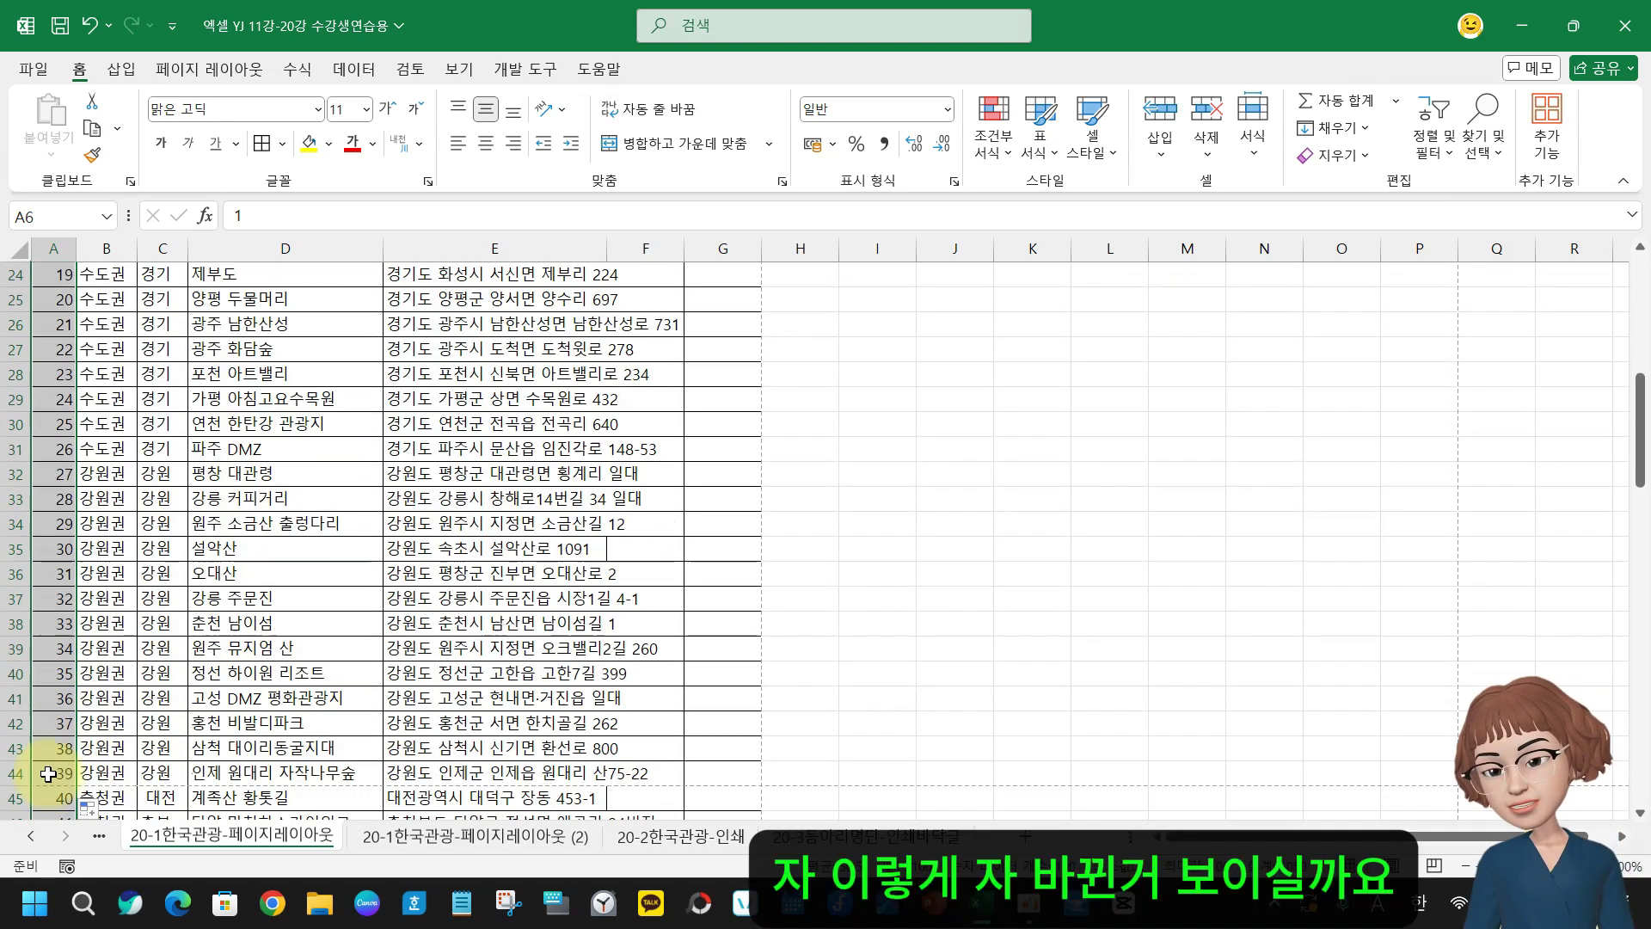
pyautogui.scroll(-10, 131, 727)
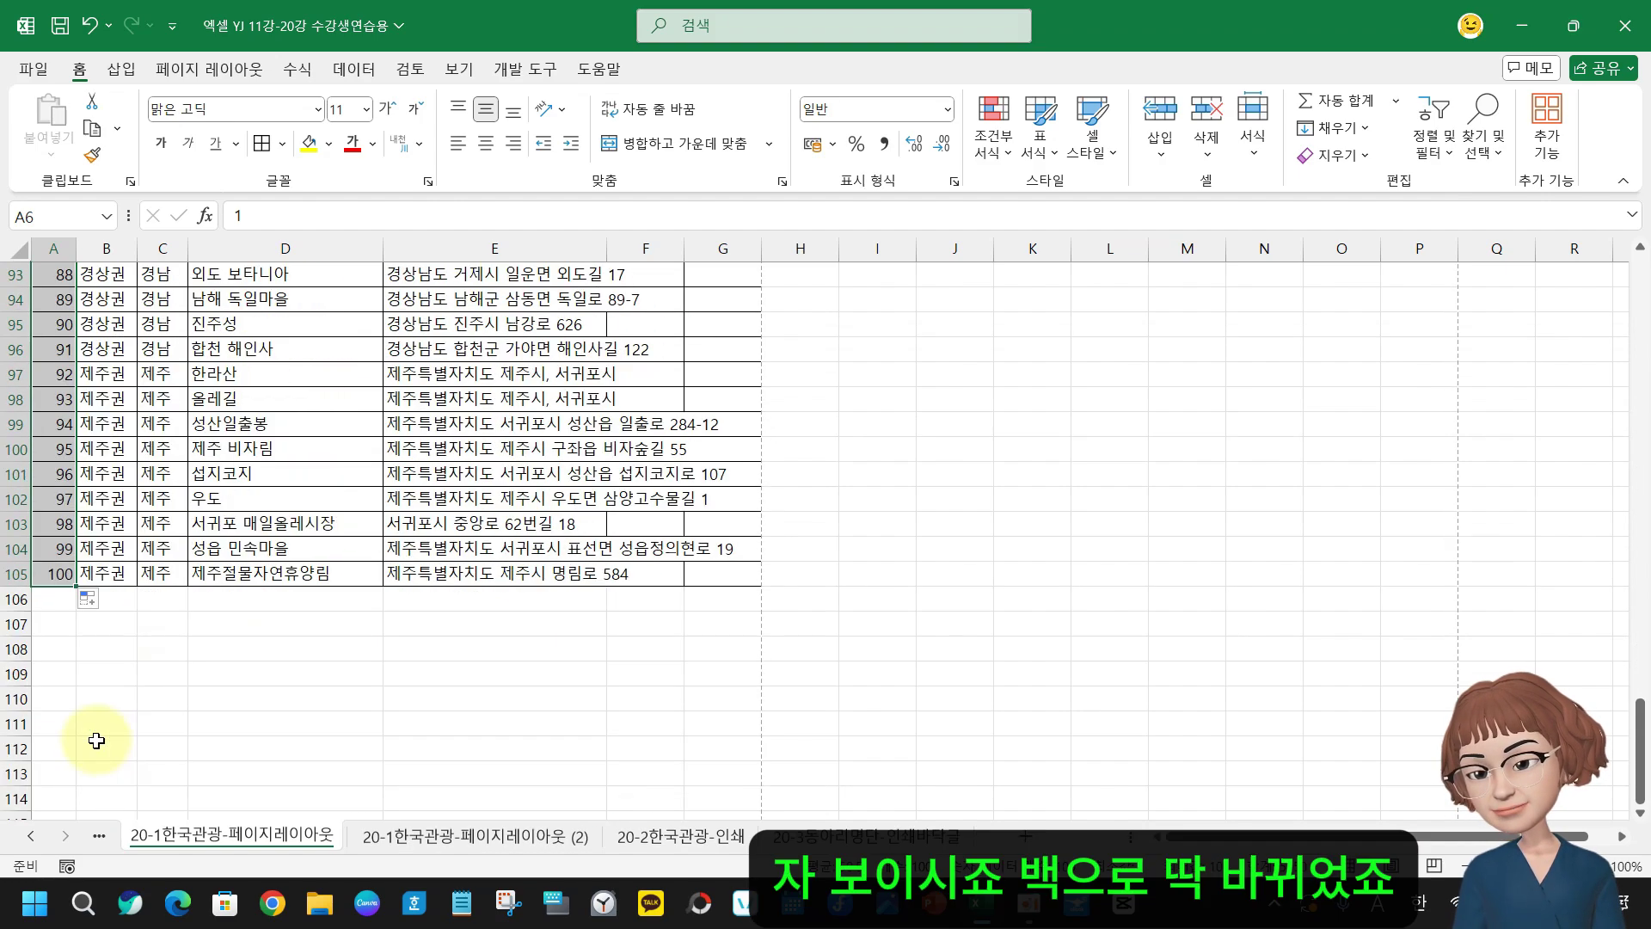
# Center-align columns A to C, and auto-fit the width of address column E to its contents
pyautogui.scroll(10, 103, 735)
pyautogui.scroll(18, 96, 741)
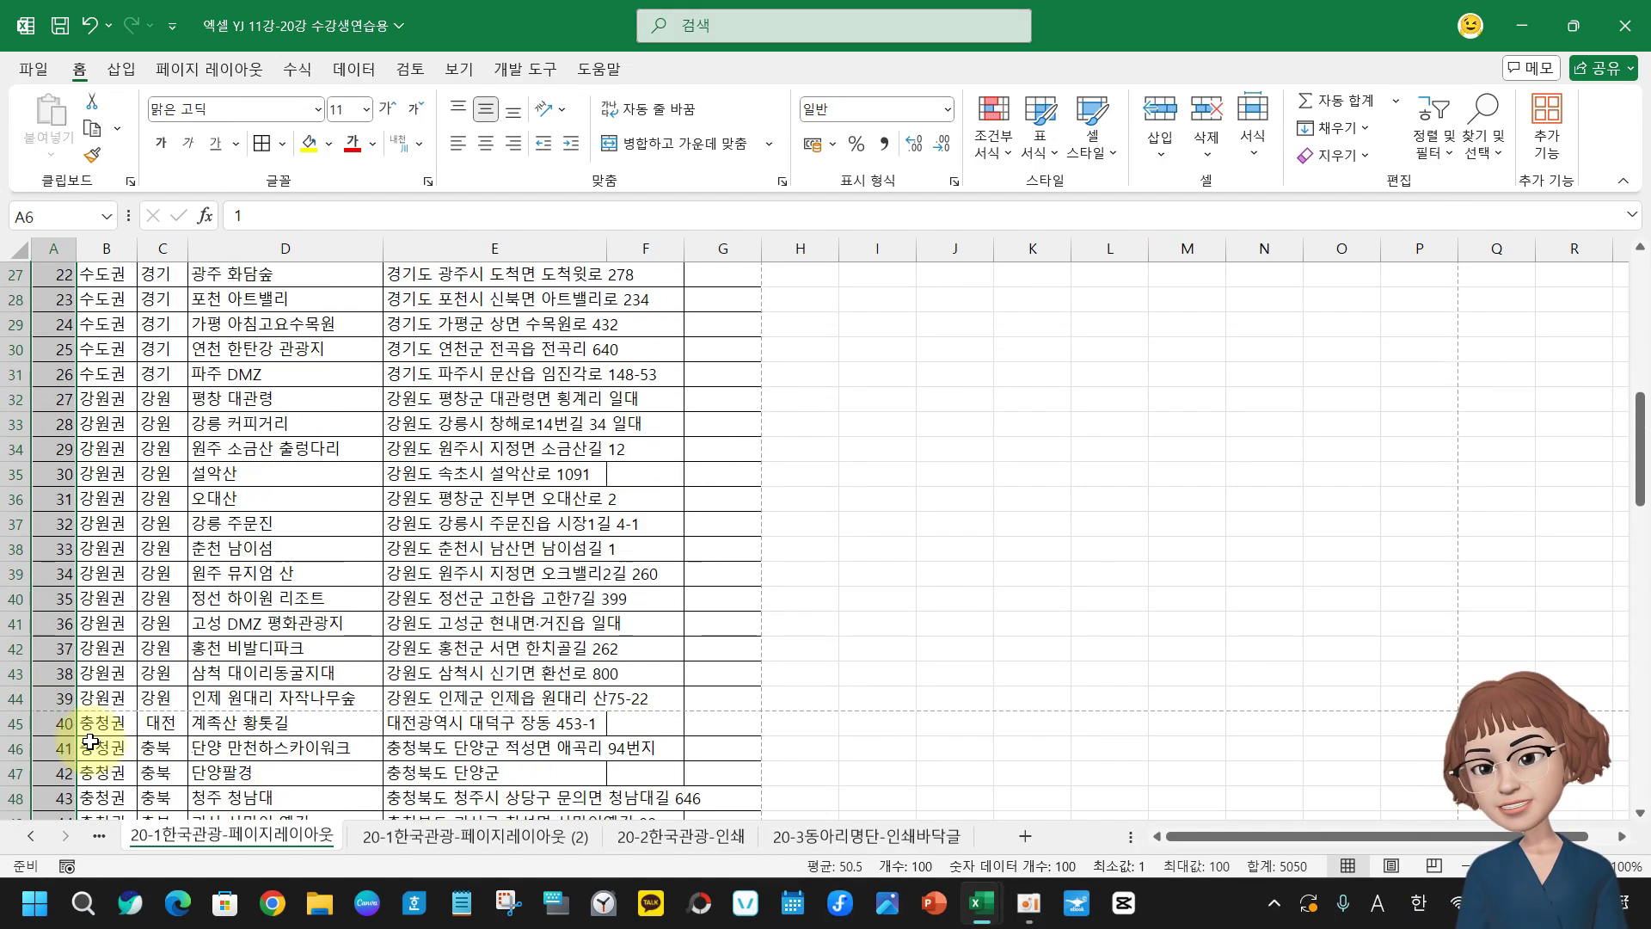
pyautogui.scroll(1, 77, 662)
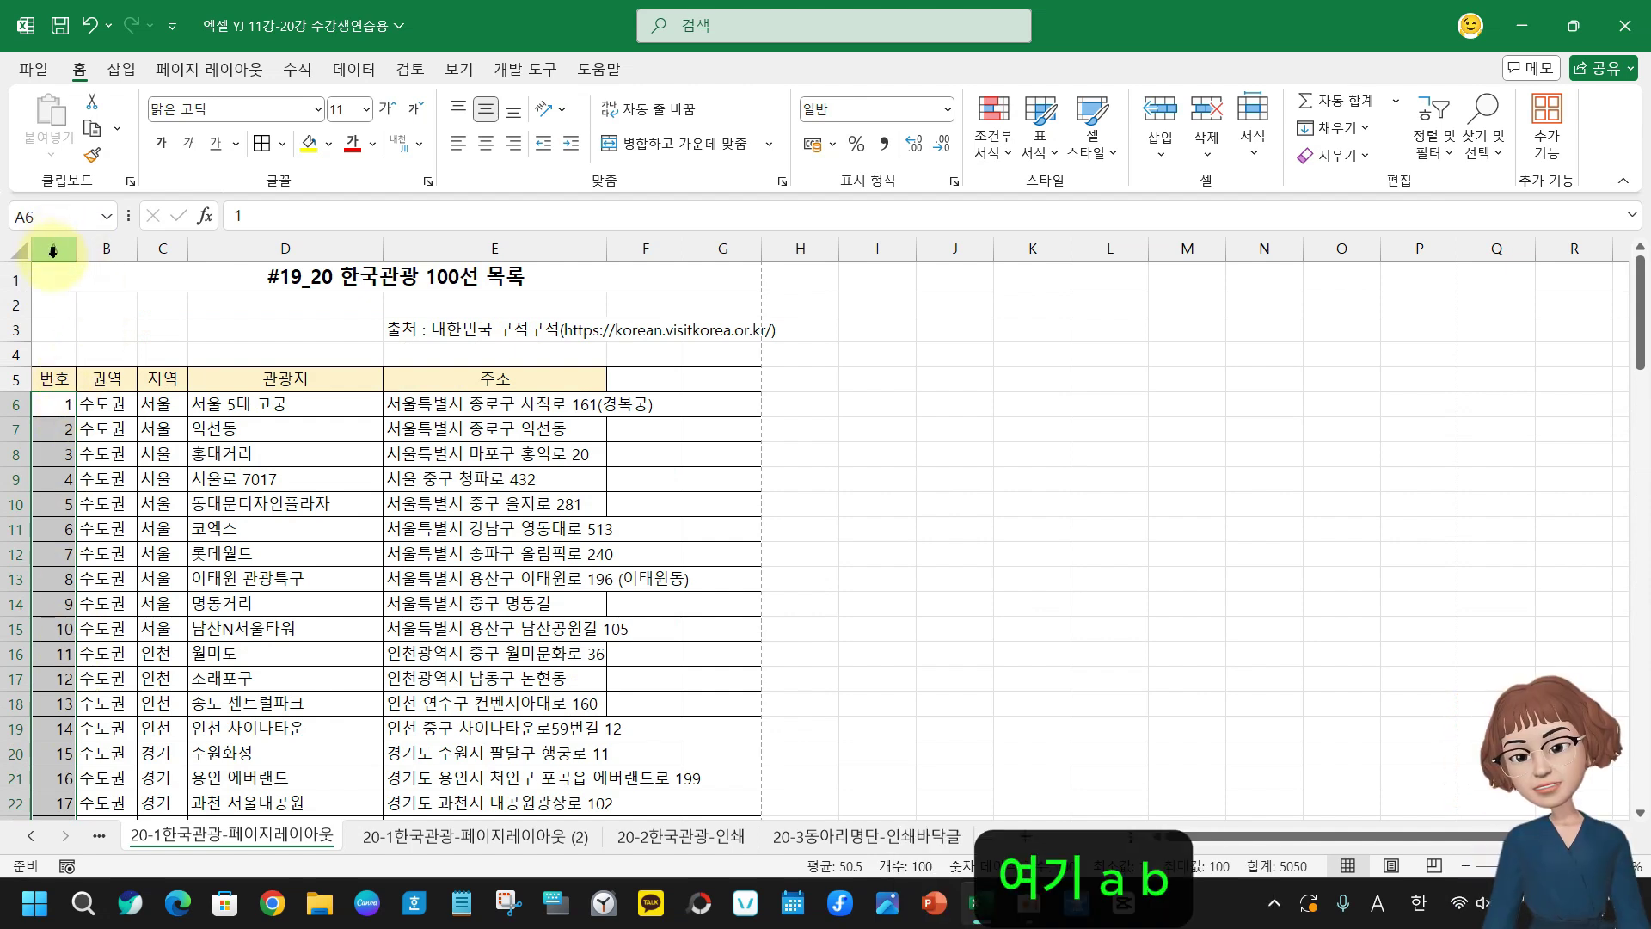
pyautogui.moveTo(53, 250); pyautogui.dragTo(142, 248)
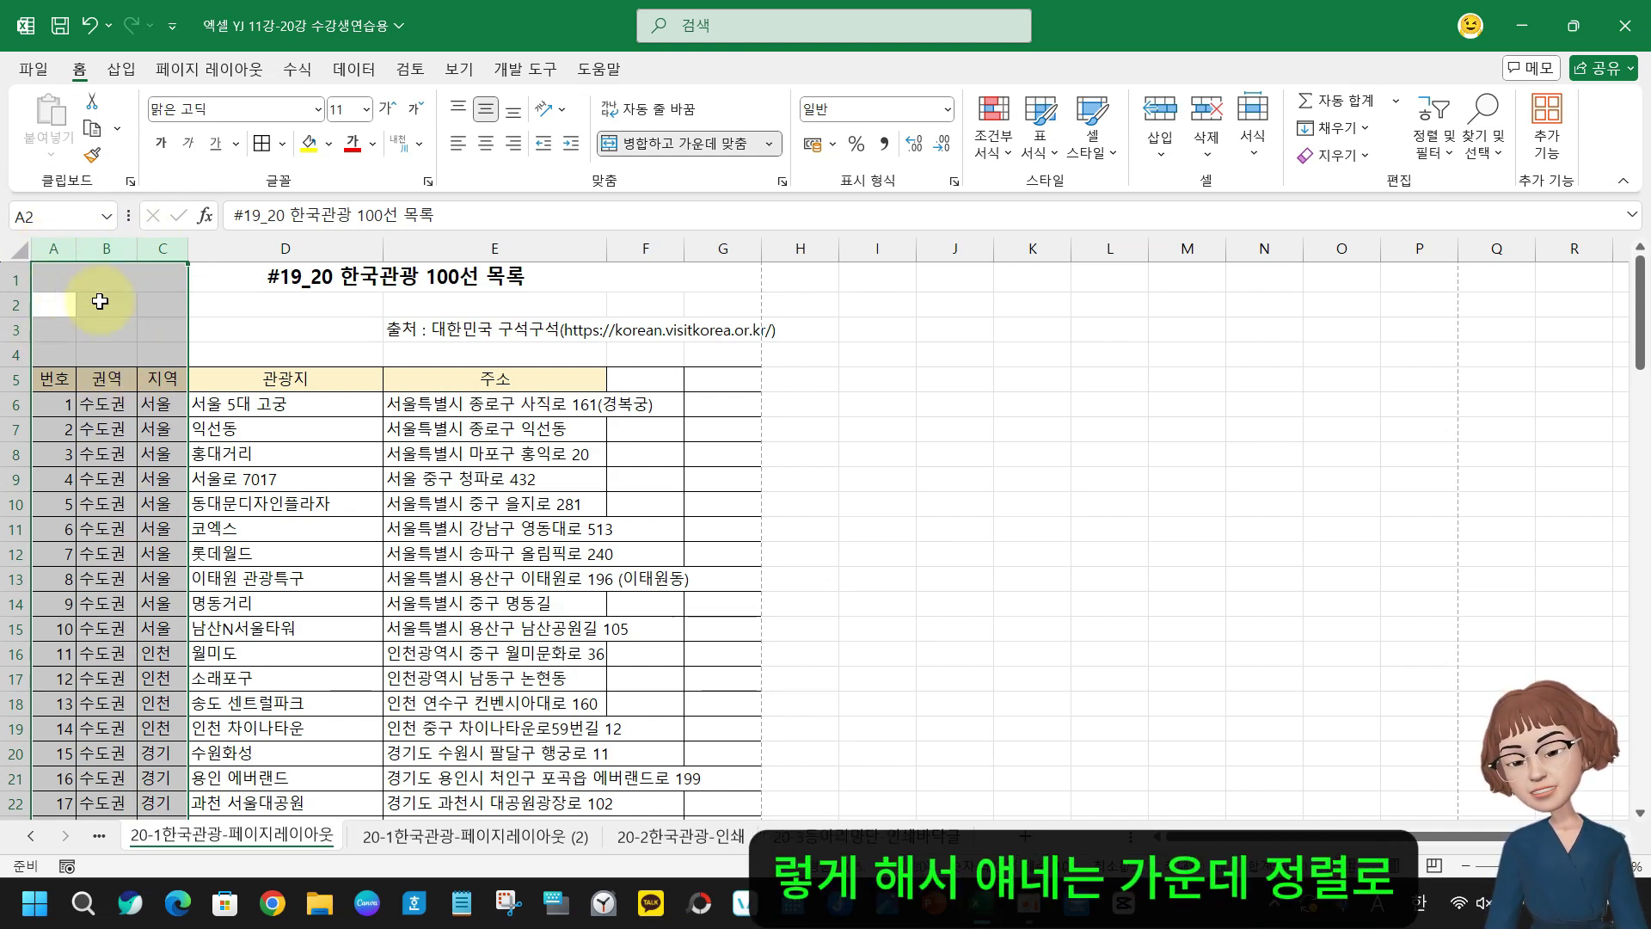
pyautogui.click(486, 146)
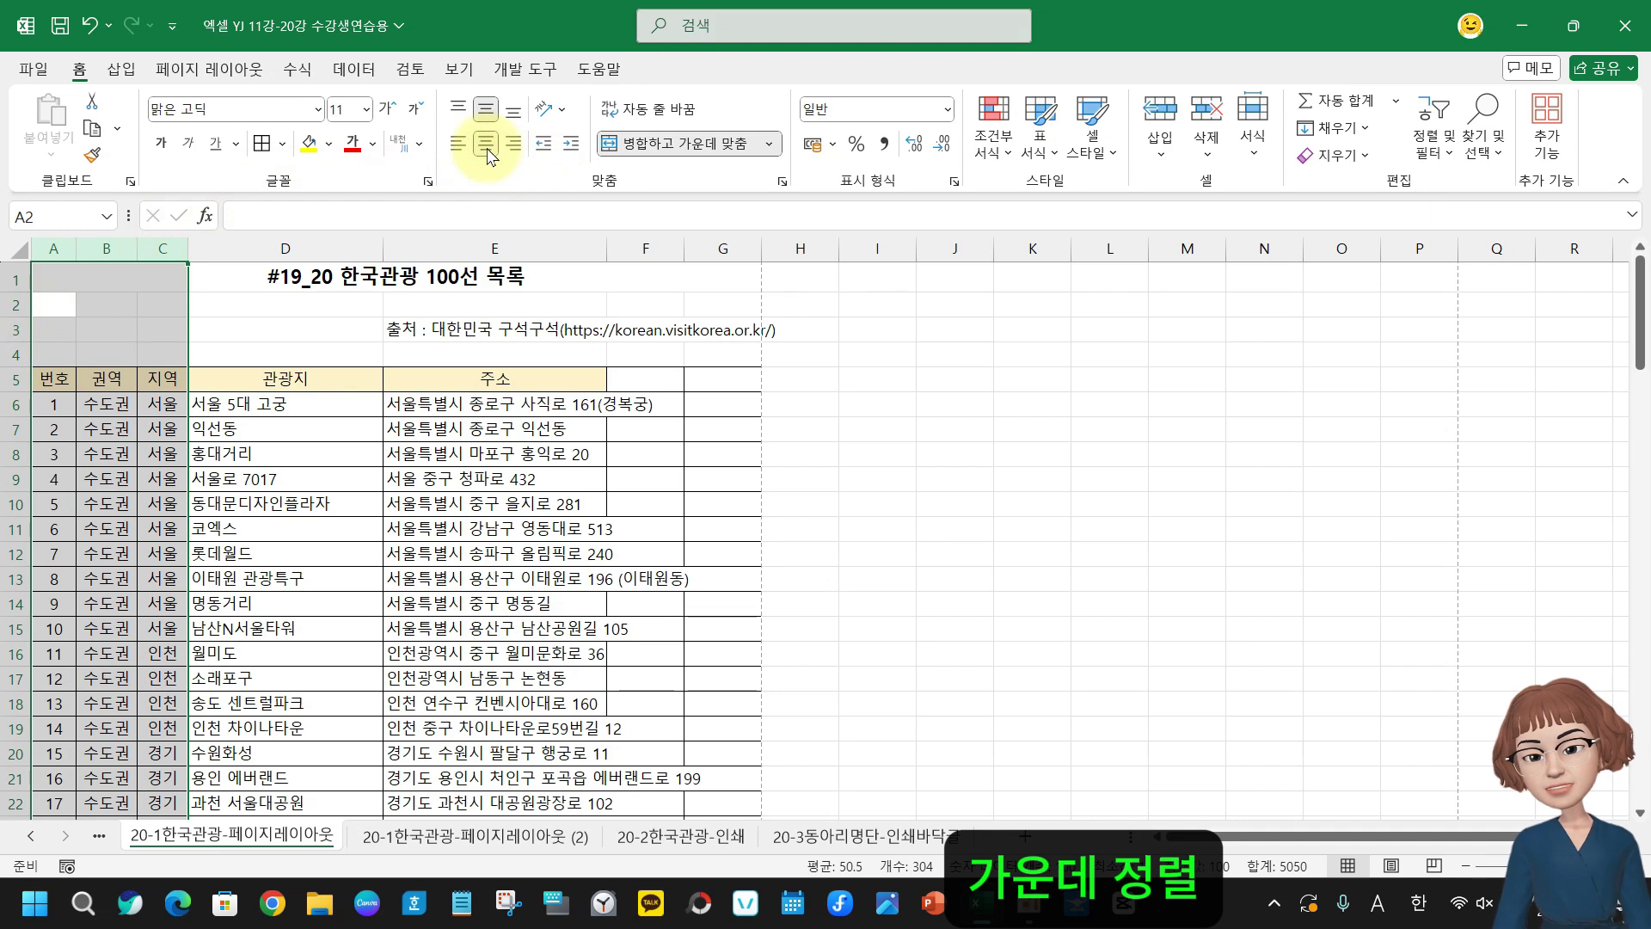
pyautogui.doubleClick(610, 249)
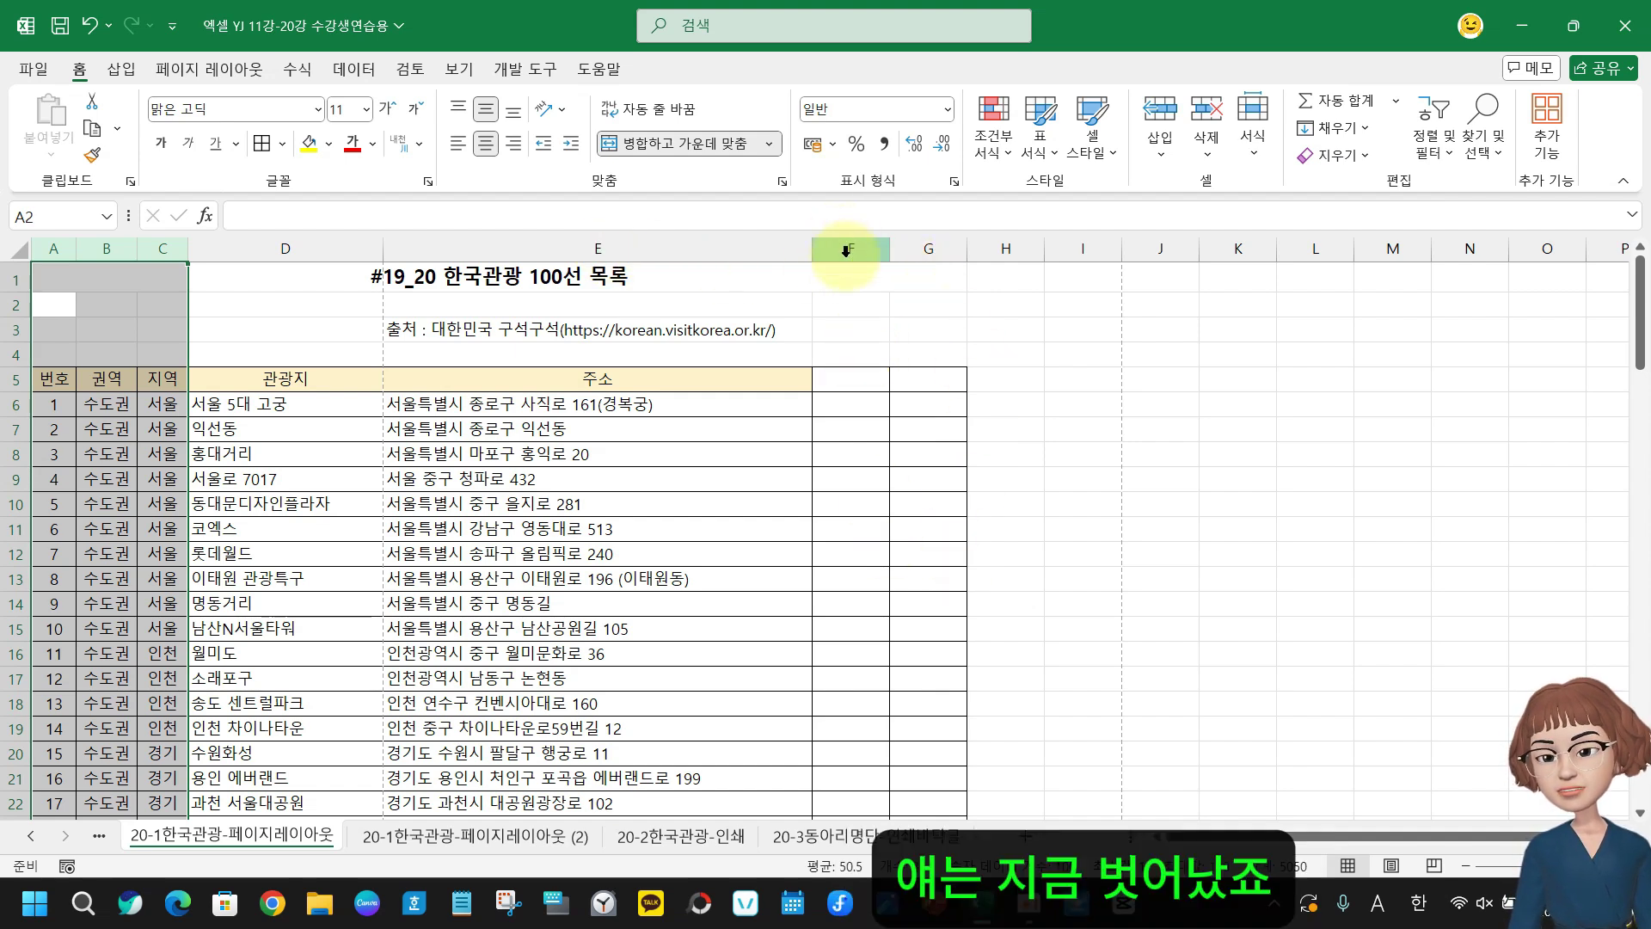
# Delete the empty bordered columns F and G beside the address column
pyautogui.moveTo(850, 238); pyautogui.dragTo(921, 244)
pyautogui.rightClick(923, 247)
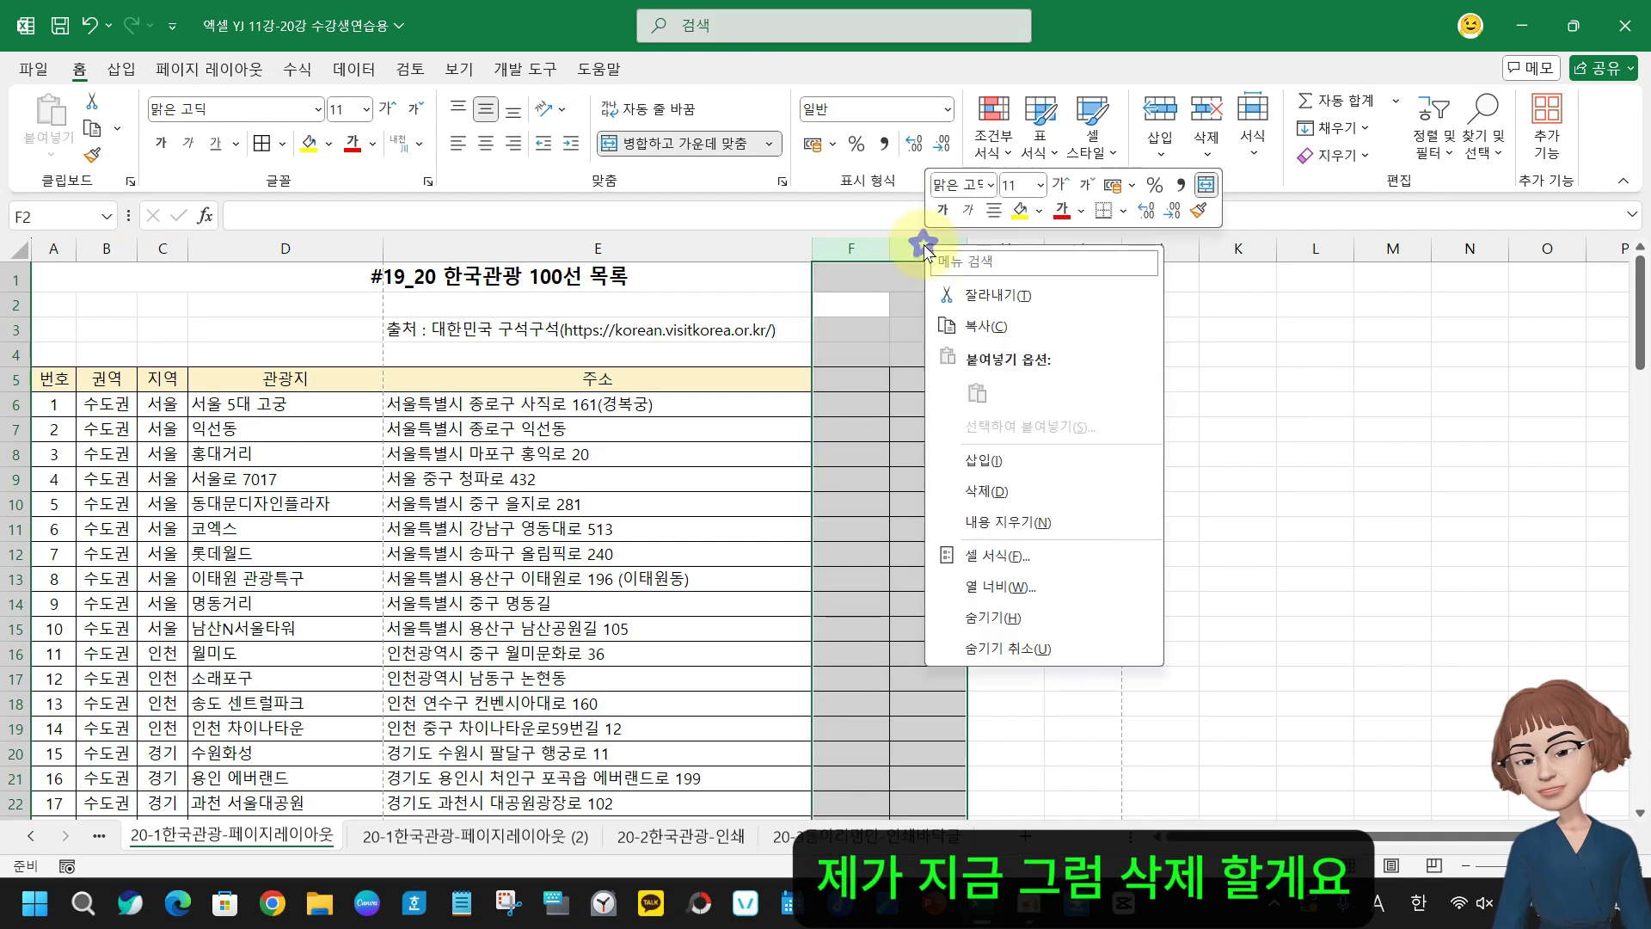
pyautogui.click(985, 491)
pyautogui.scroll(-5, 803, 514)
pyautogui.scroll(-20, 757, 783)
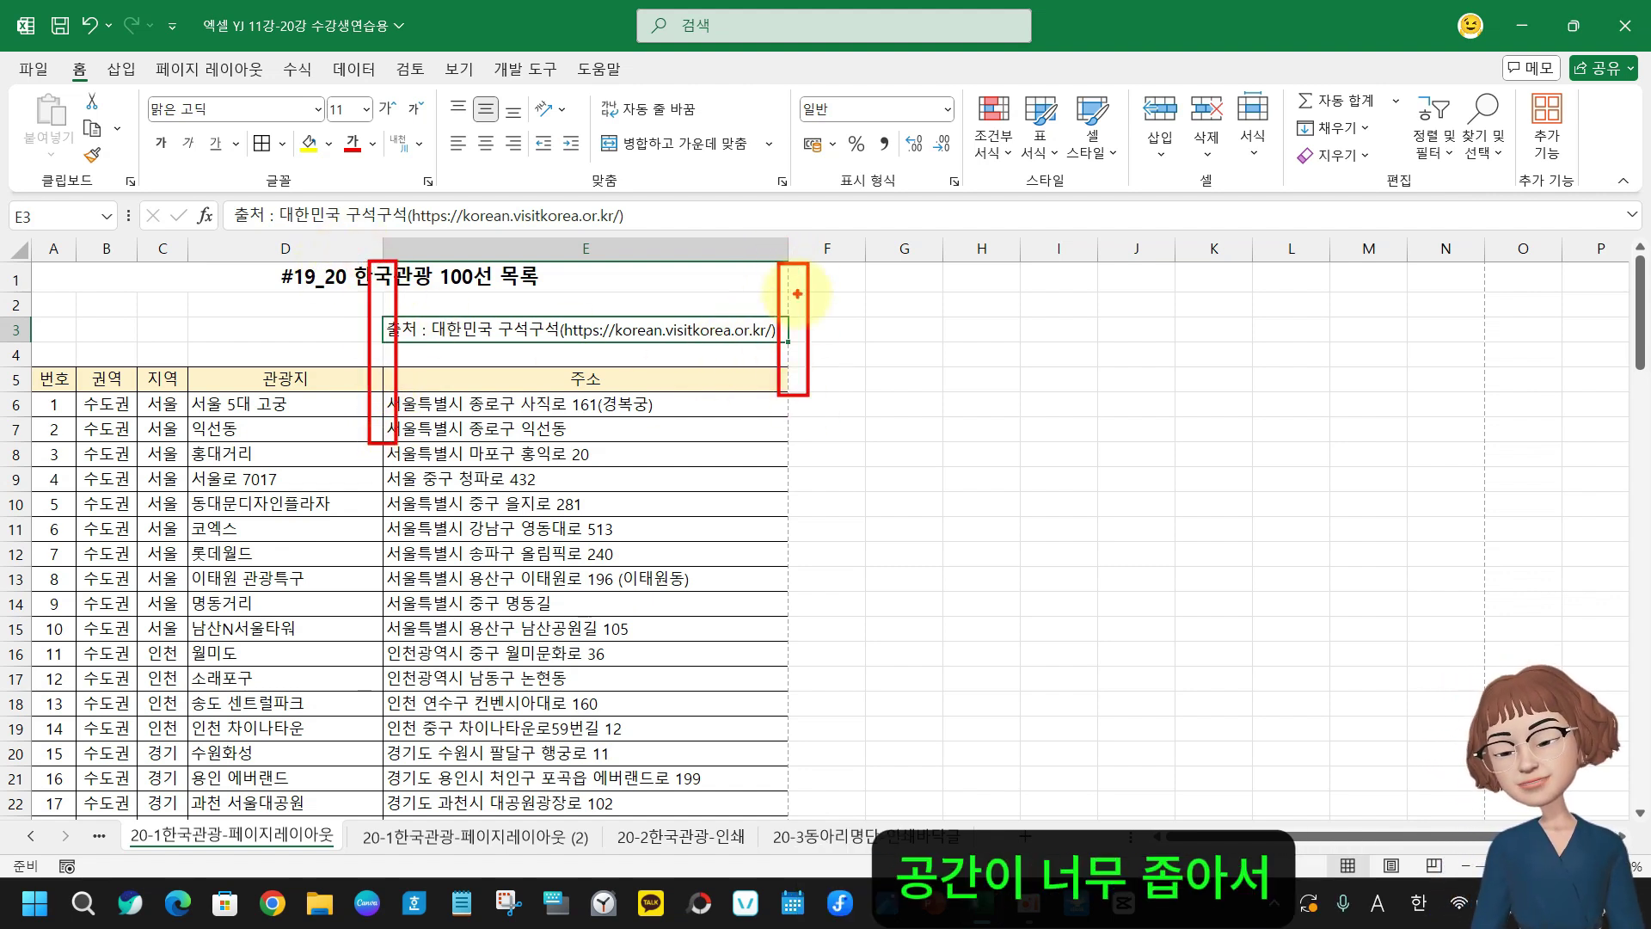
# Try widening address column E slightly, and check the page split in the print preview before returning to the sheet
pyautogui.moveTo(789, 248); pyautogui.dragTo(818, 251)
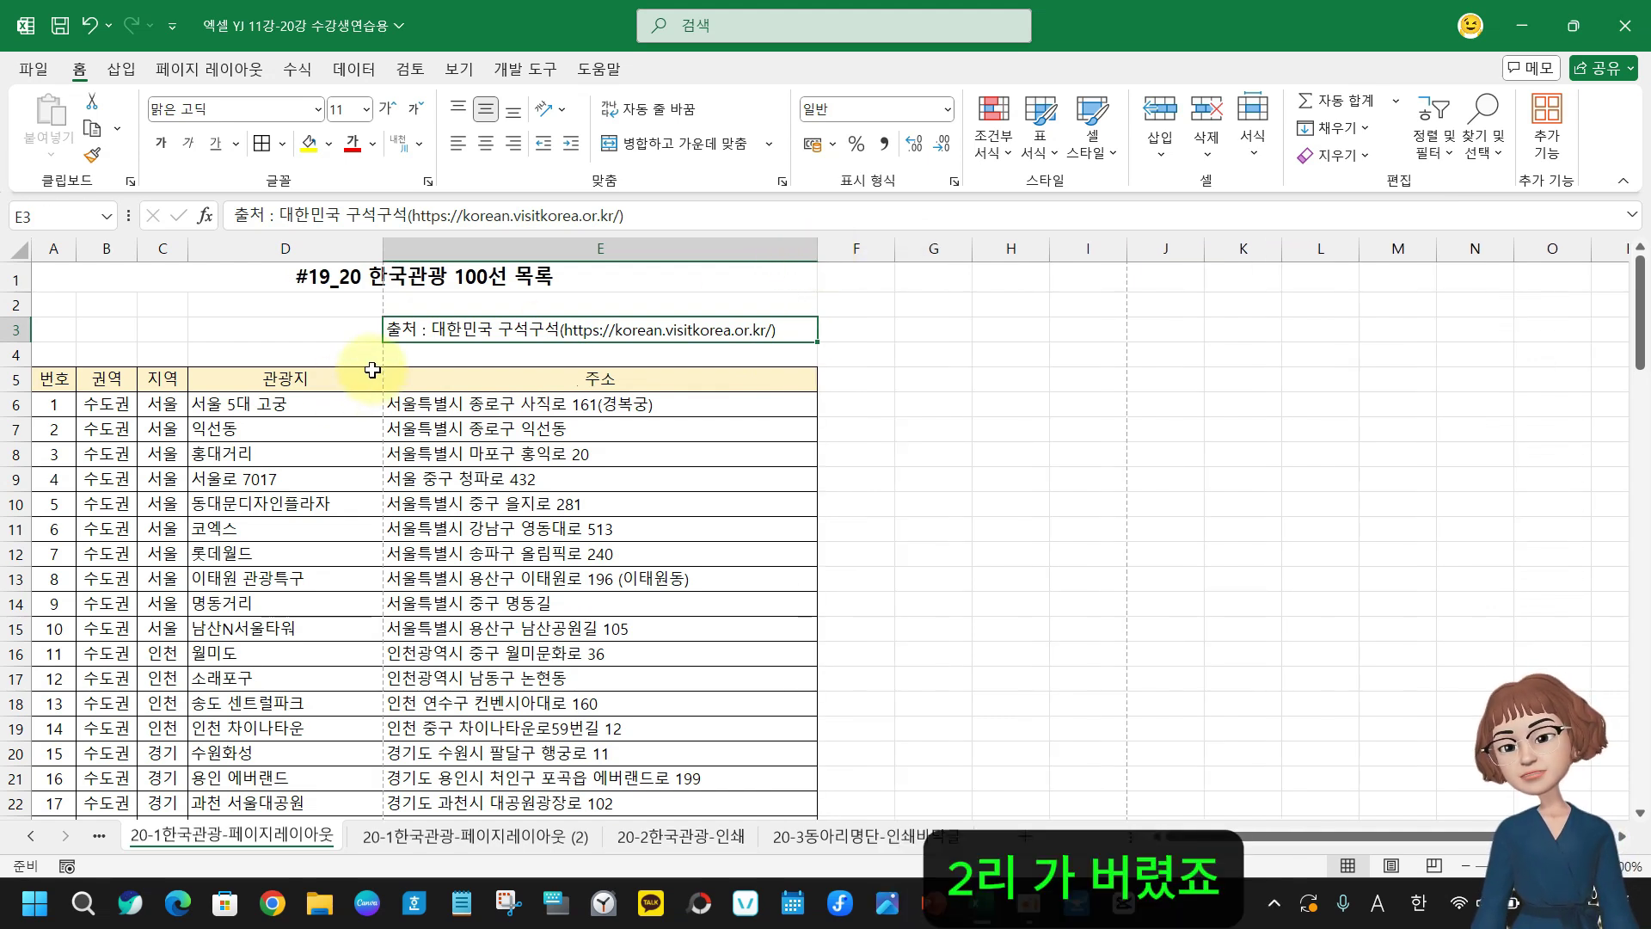
pyautogui.moveTo(367, 260)
pyautogui.mouseDown()
pyautogui.moveTo(360, 677)
pyautogui.moveTo(397, 836)
pyautogui.mouseUp()
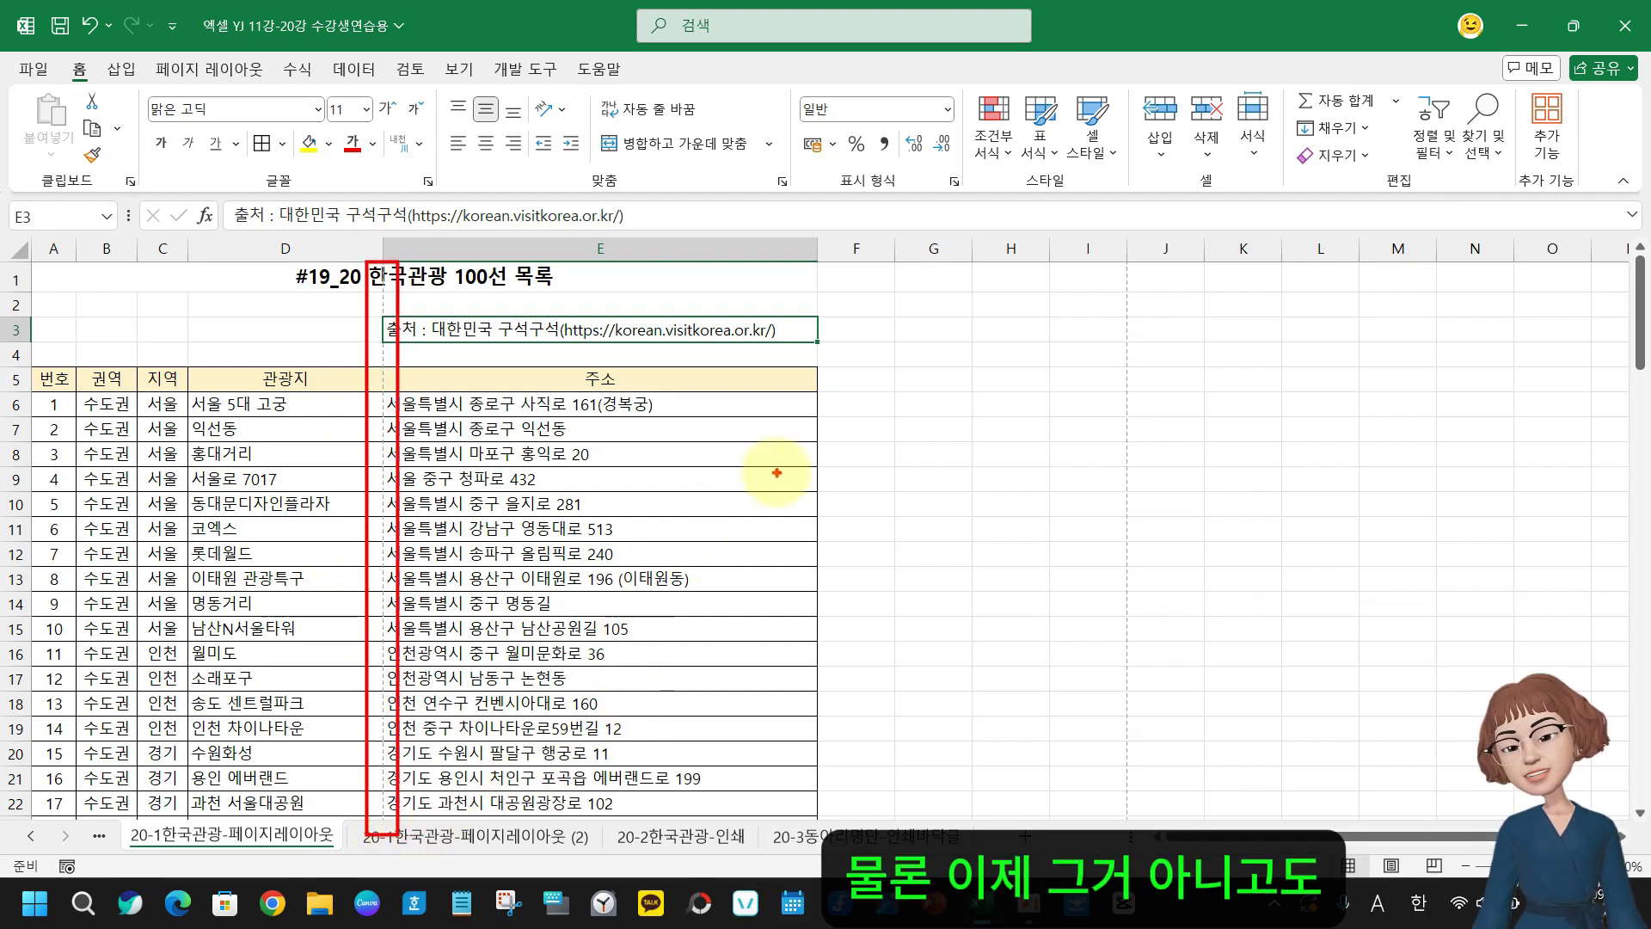
pyautogui.press('Escape')
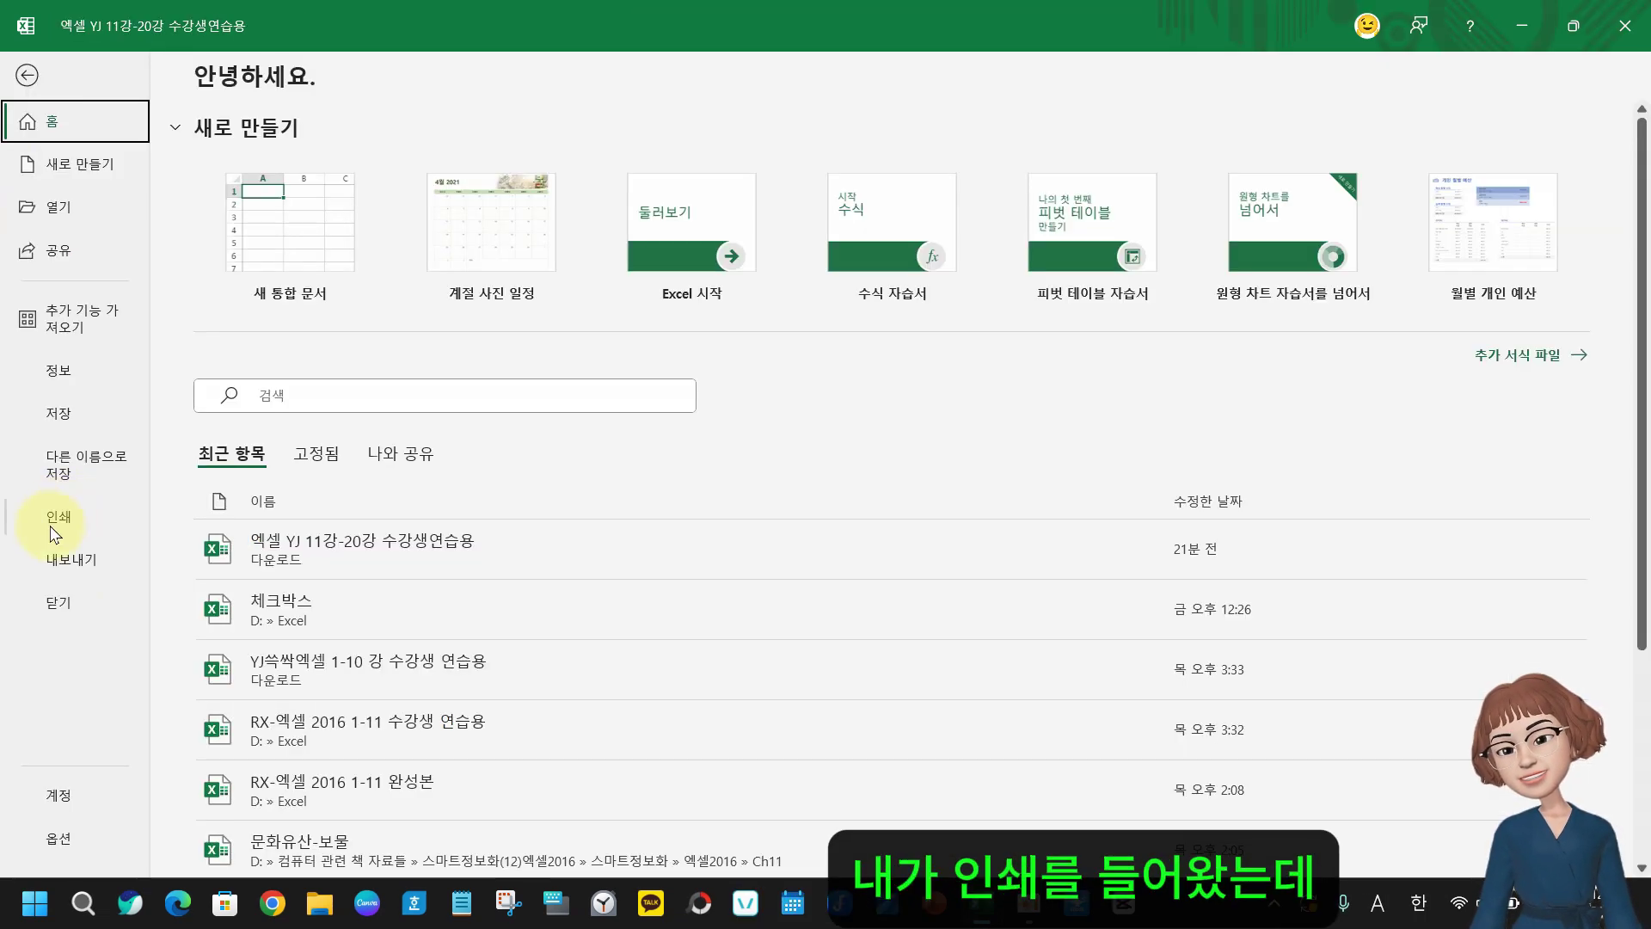
pyautogui.click(53, 520)
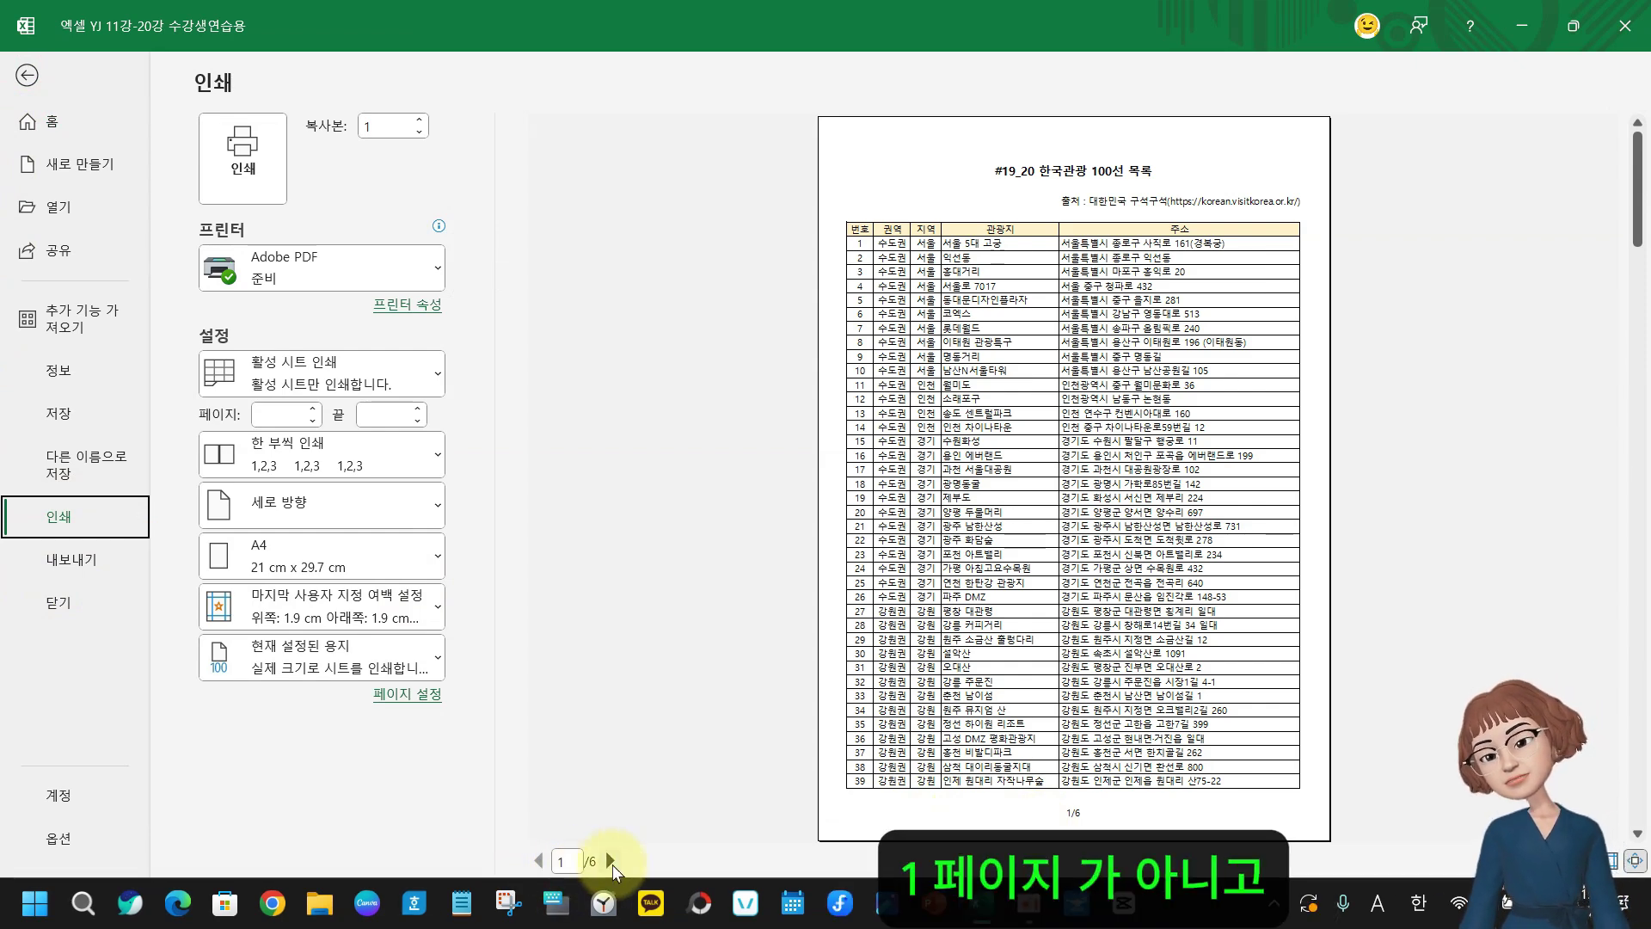
pyautogui.click(26, 75)
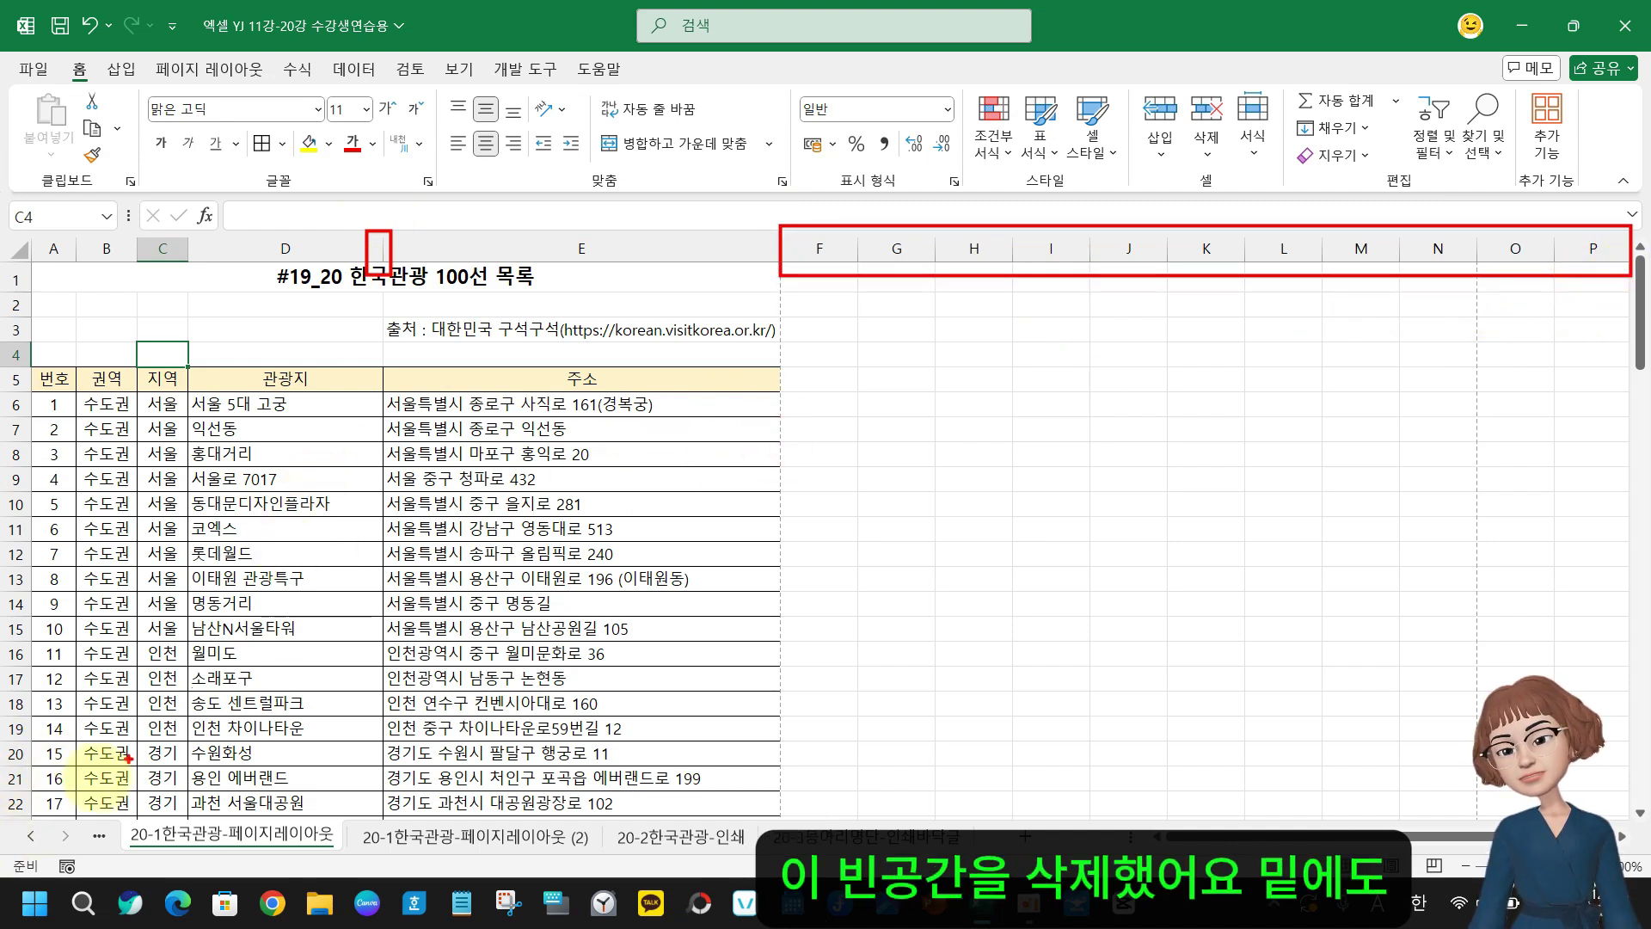
# Examine the empty rows below the last list entry in row 105, and return to the beginning of the list
pyautogui.scroll(-13, 110, 740)
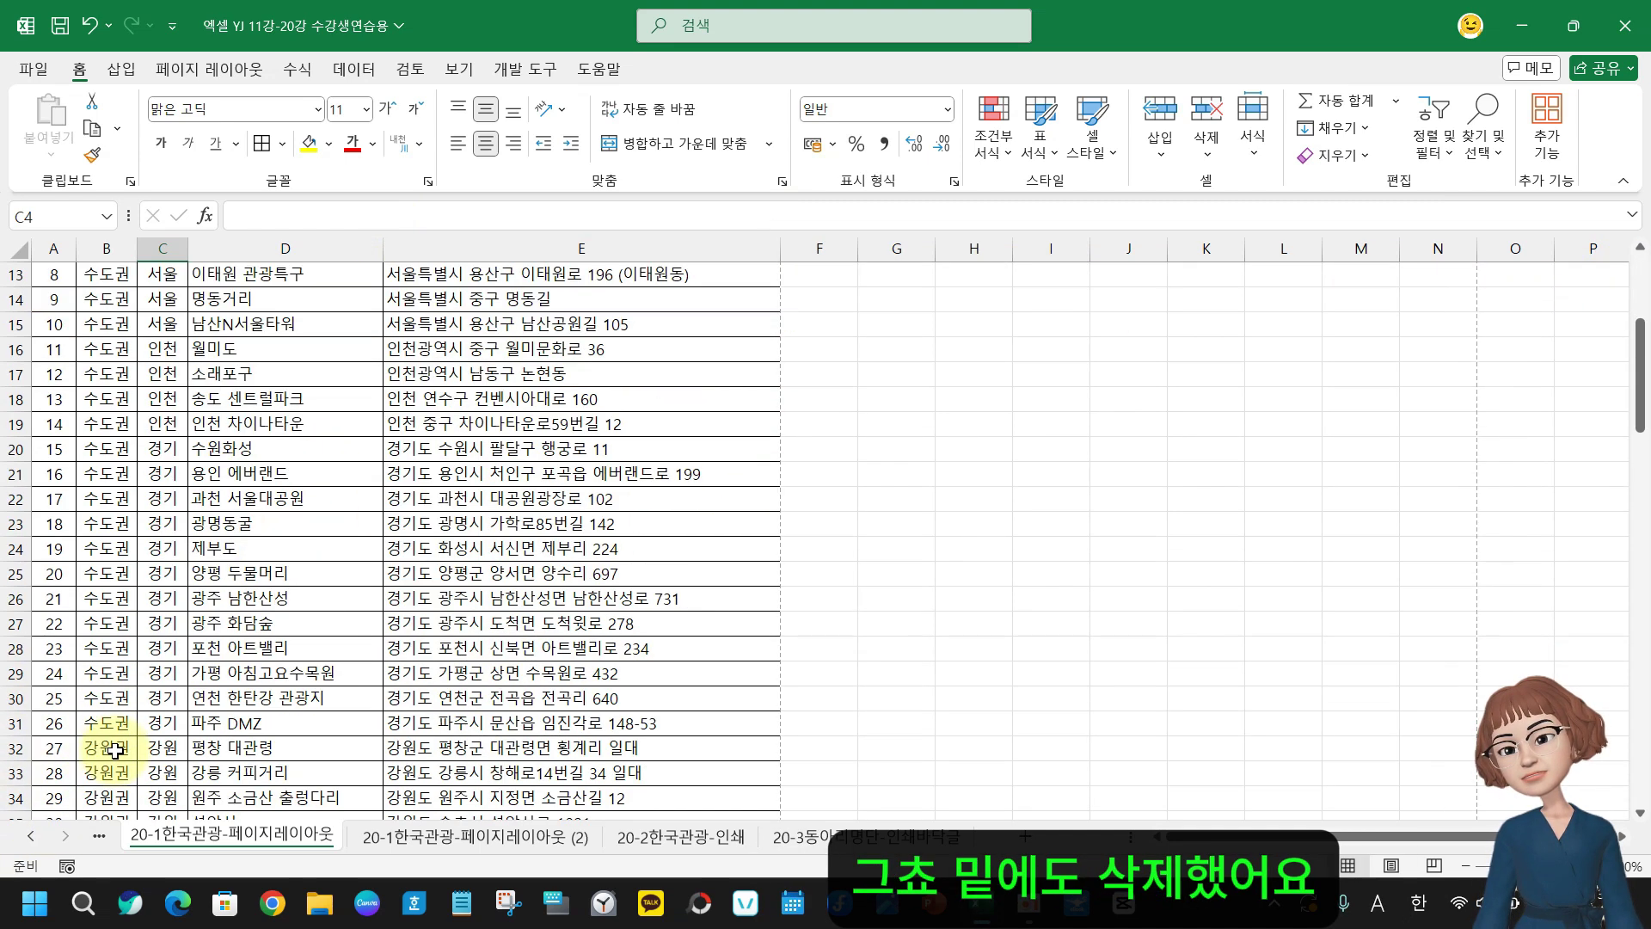
pyautogui.scroll(-20, 115, 772)
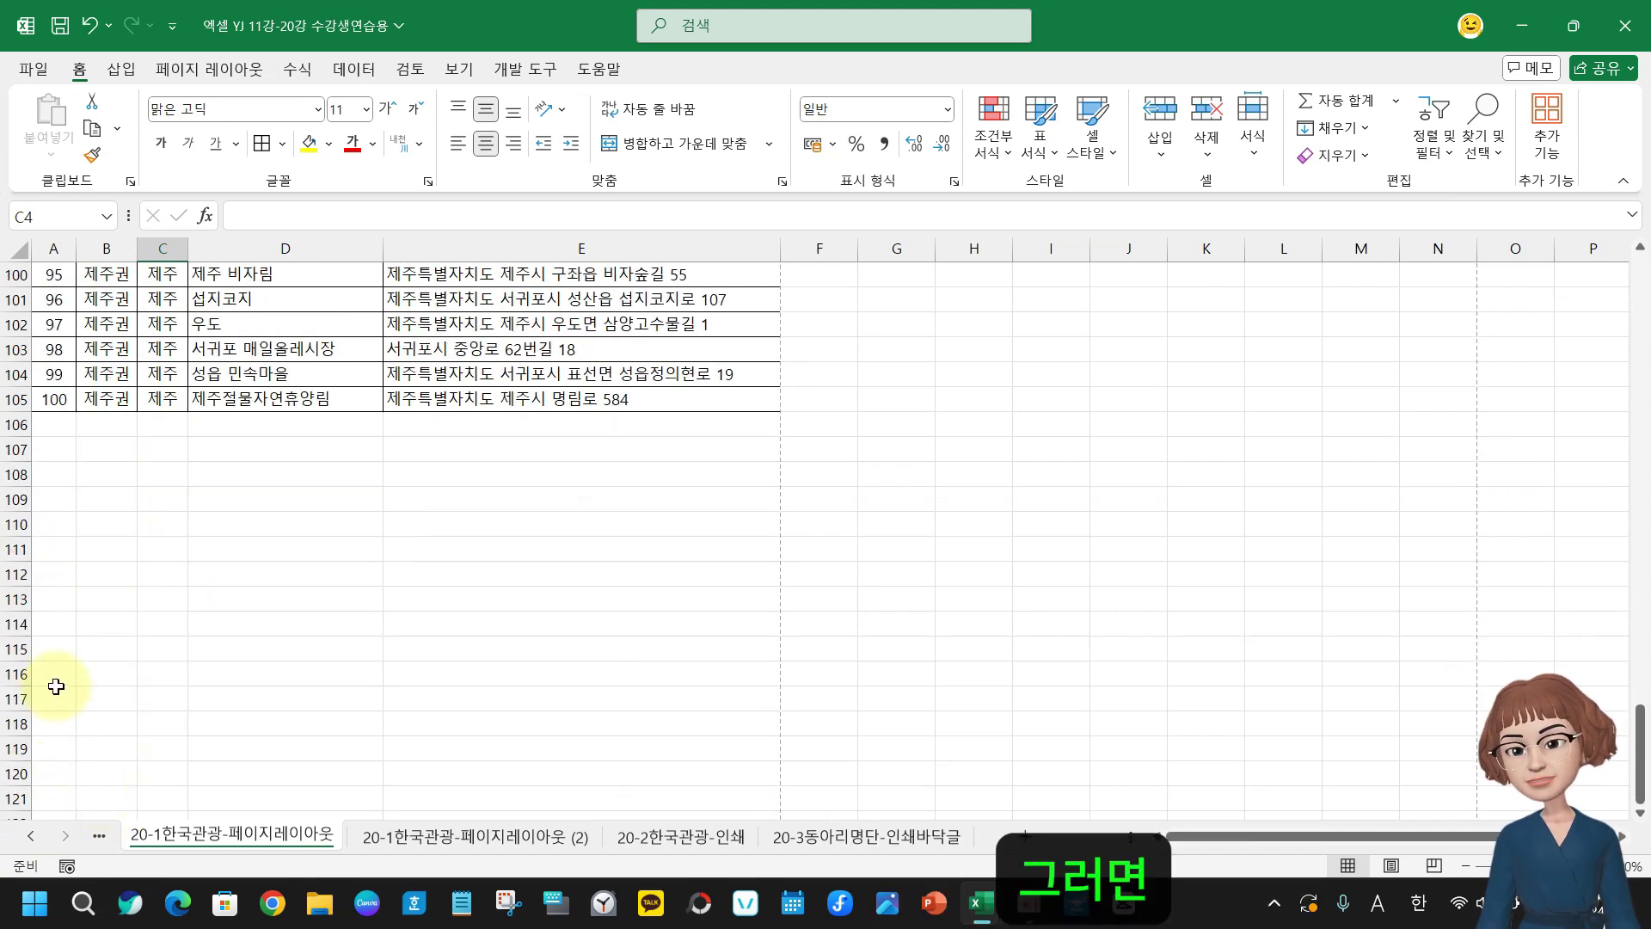
pyautogui.moveTo(4, 420)
pyautogui.mouseDown()
pyautogui.moveTo(21, 525)
pyautogui.moveTo(785, 923)
pyautogui.mouseUp()
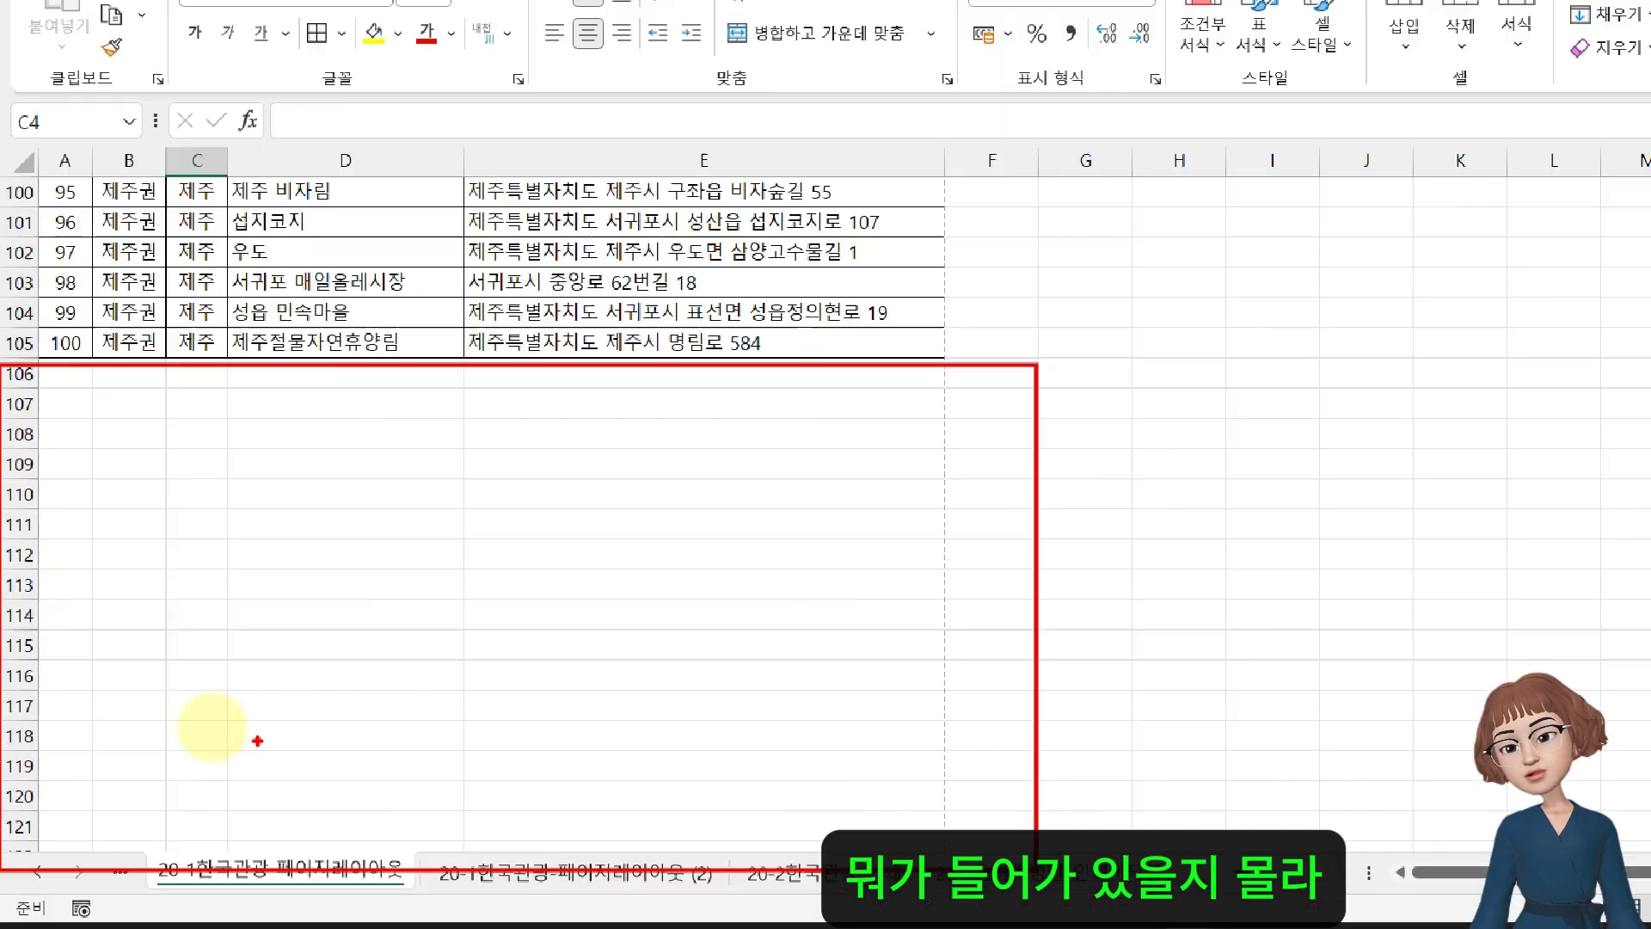
pyautogui.scroll(3, 99, 662)
pyautogui.scroll(-10, 99, 660)
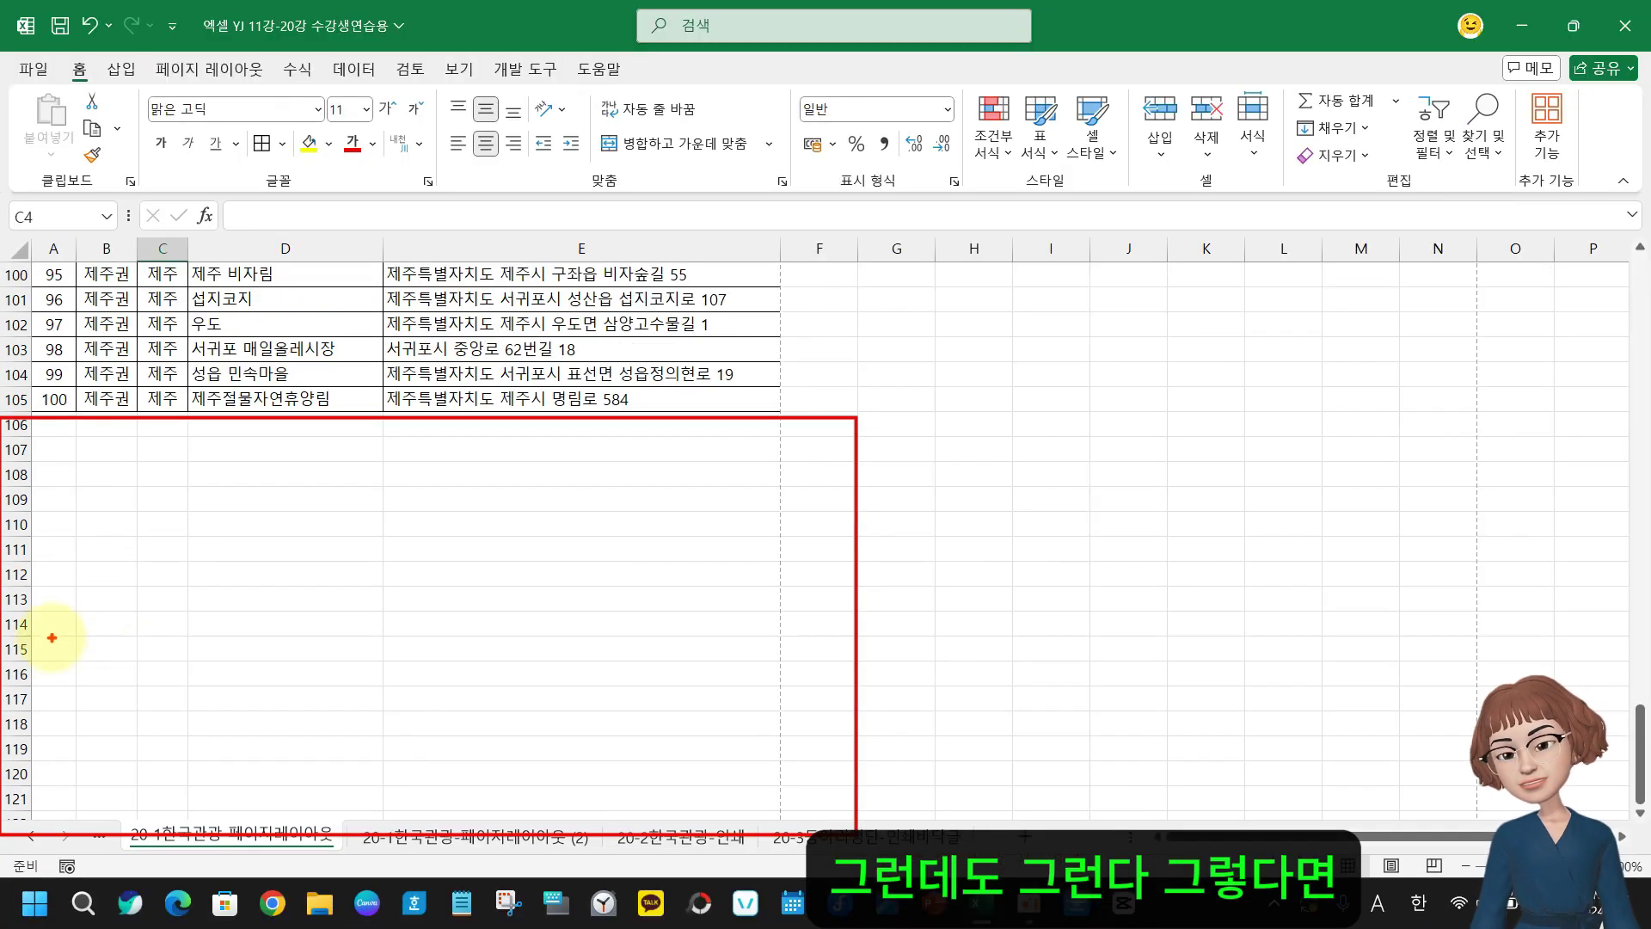
pyautogui.press('Escape')
pyautogui.scroll(20, 214, 413)
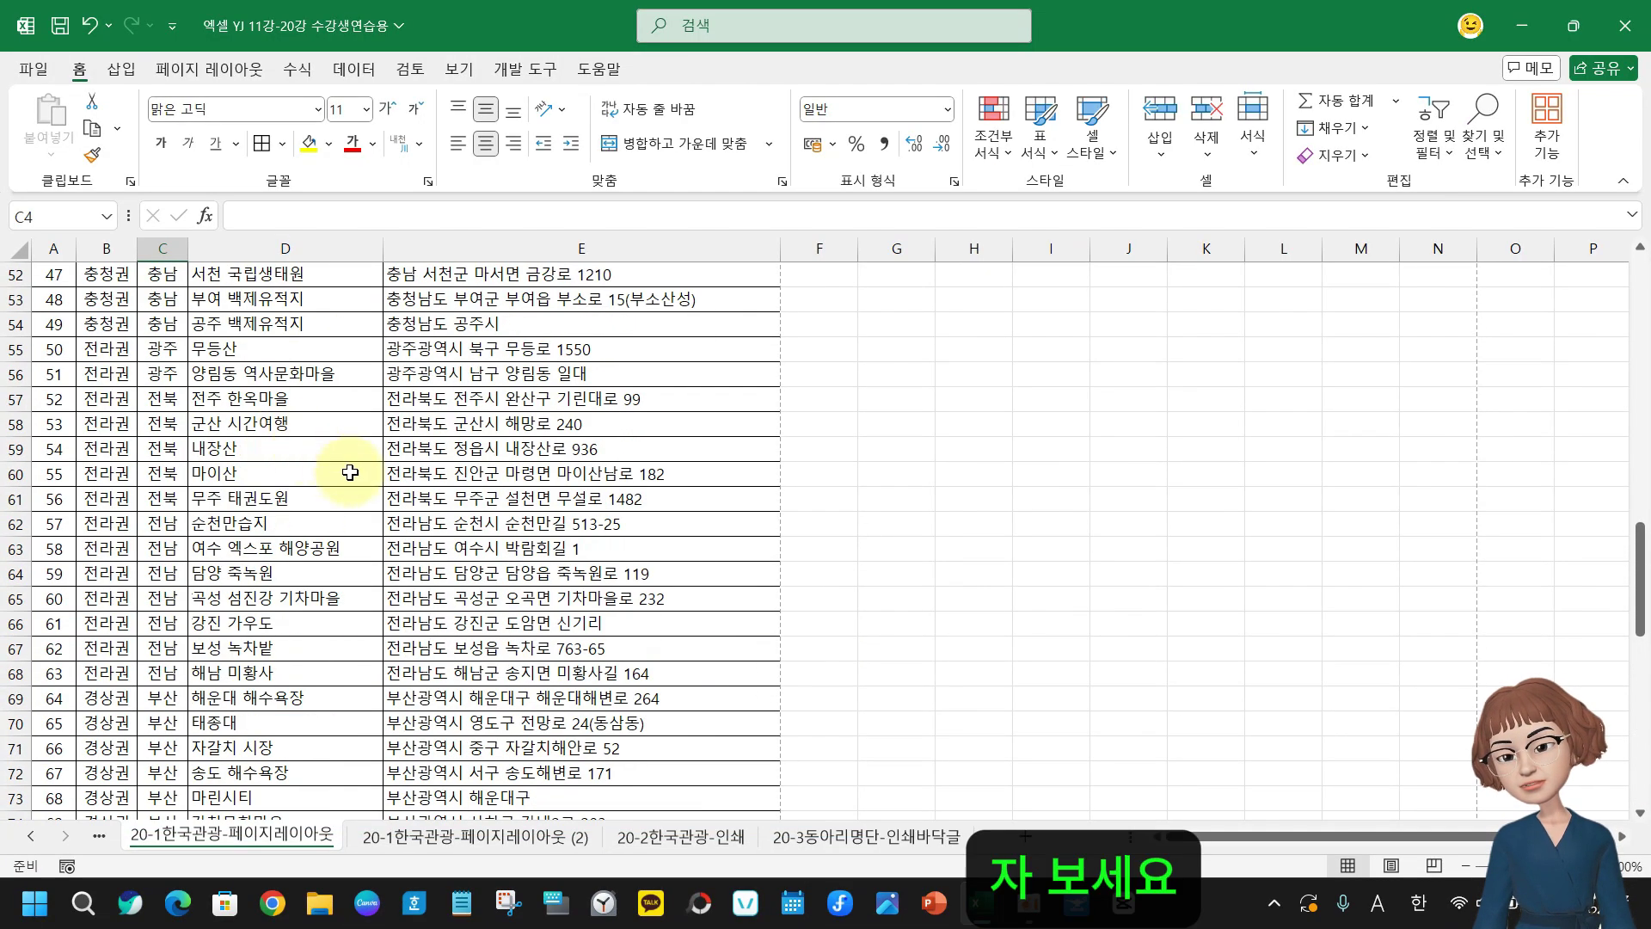
pyautogui.scroll(10, 357, 472)
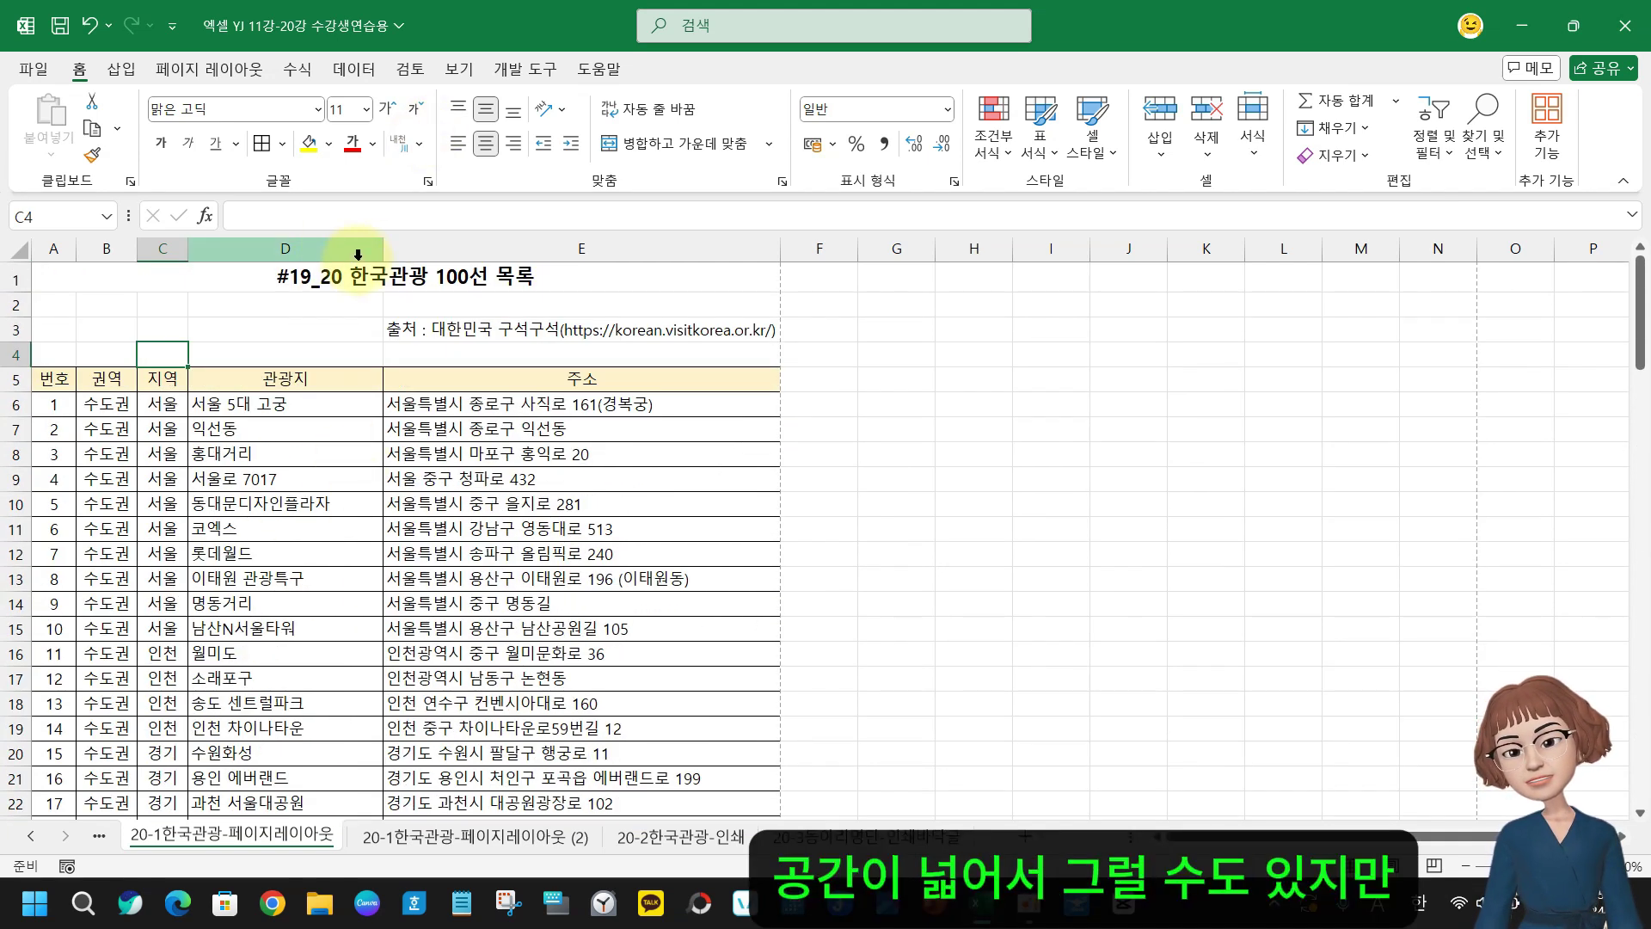
# Narrow tourist site column D slightly, and set the font size of the source text in E3 to 10
pyautogui.moveTo(381, 248); pyautogui.dragTo(372, 248)
pyautogui.click(475, 333)
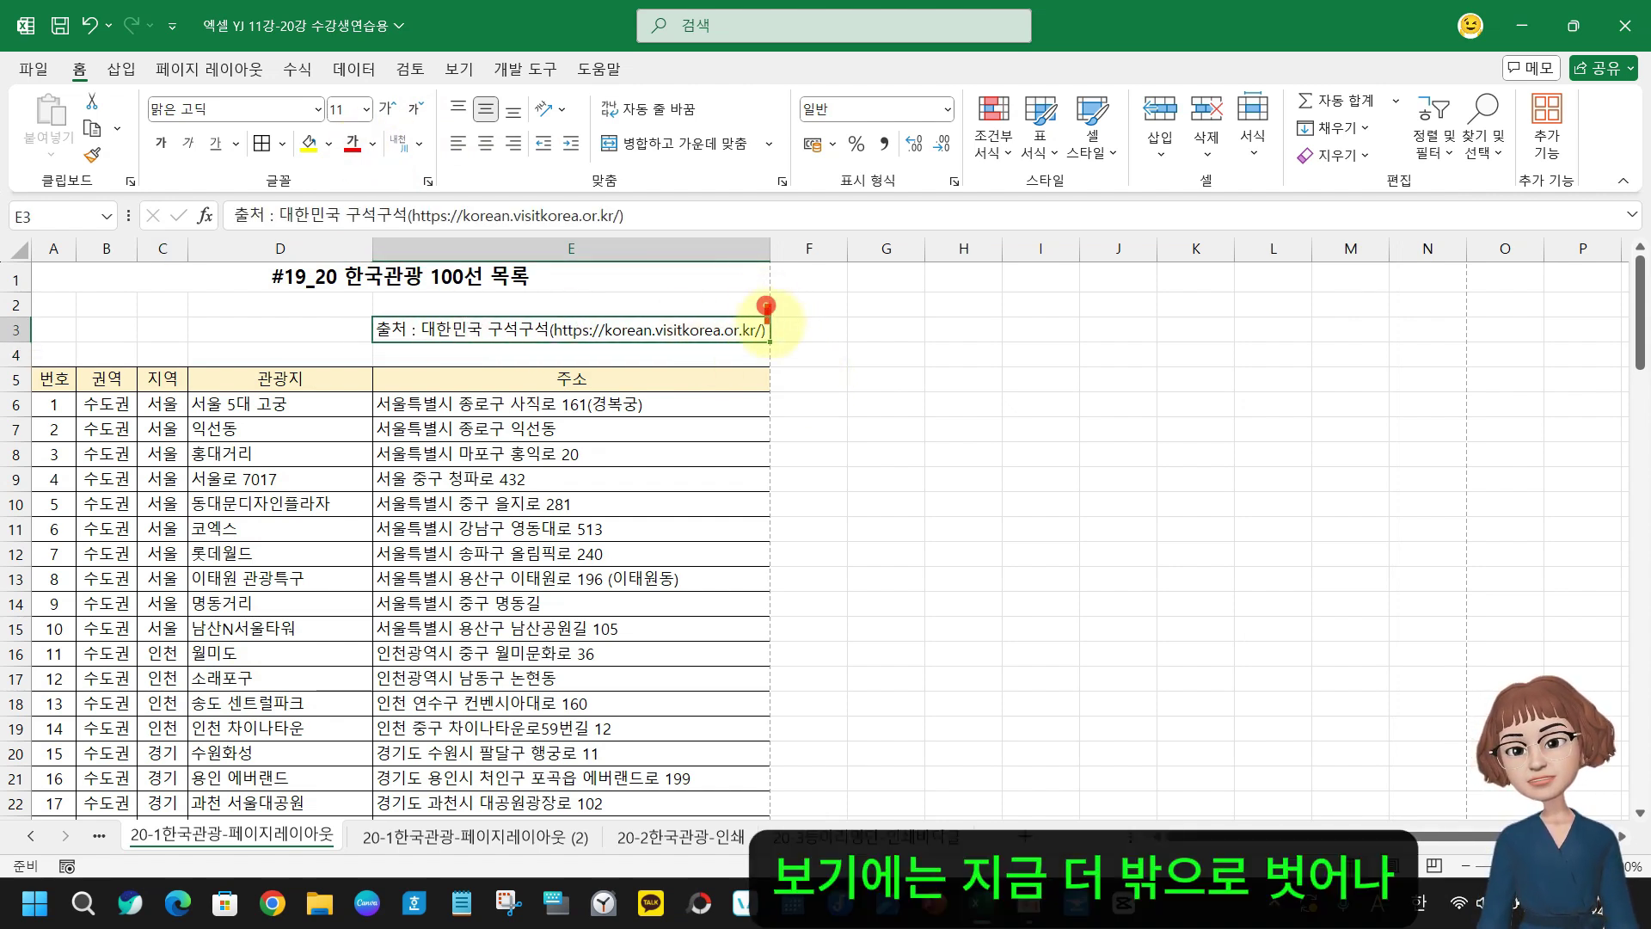
pyautogui.moveTo(765, 306); pyautogui.dragTo(772, 356)
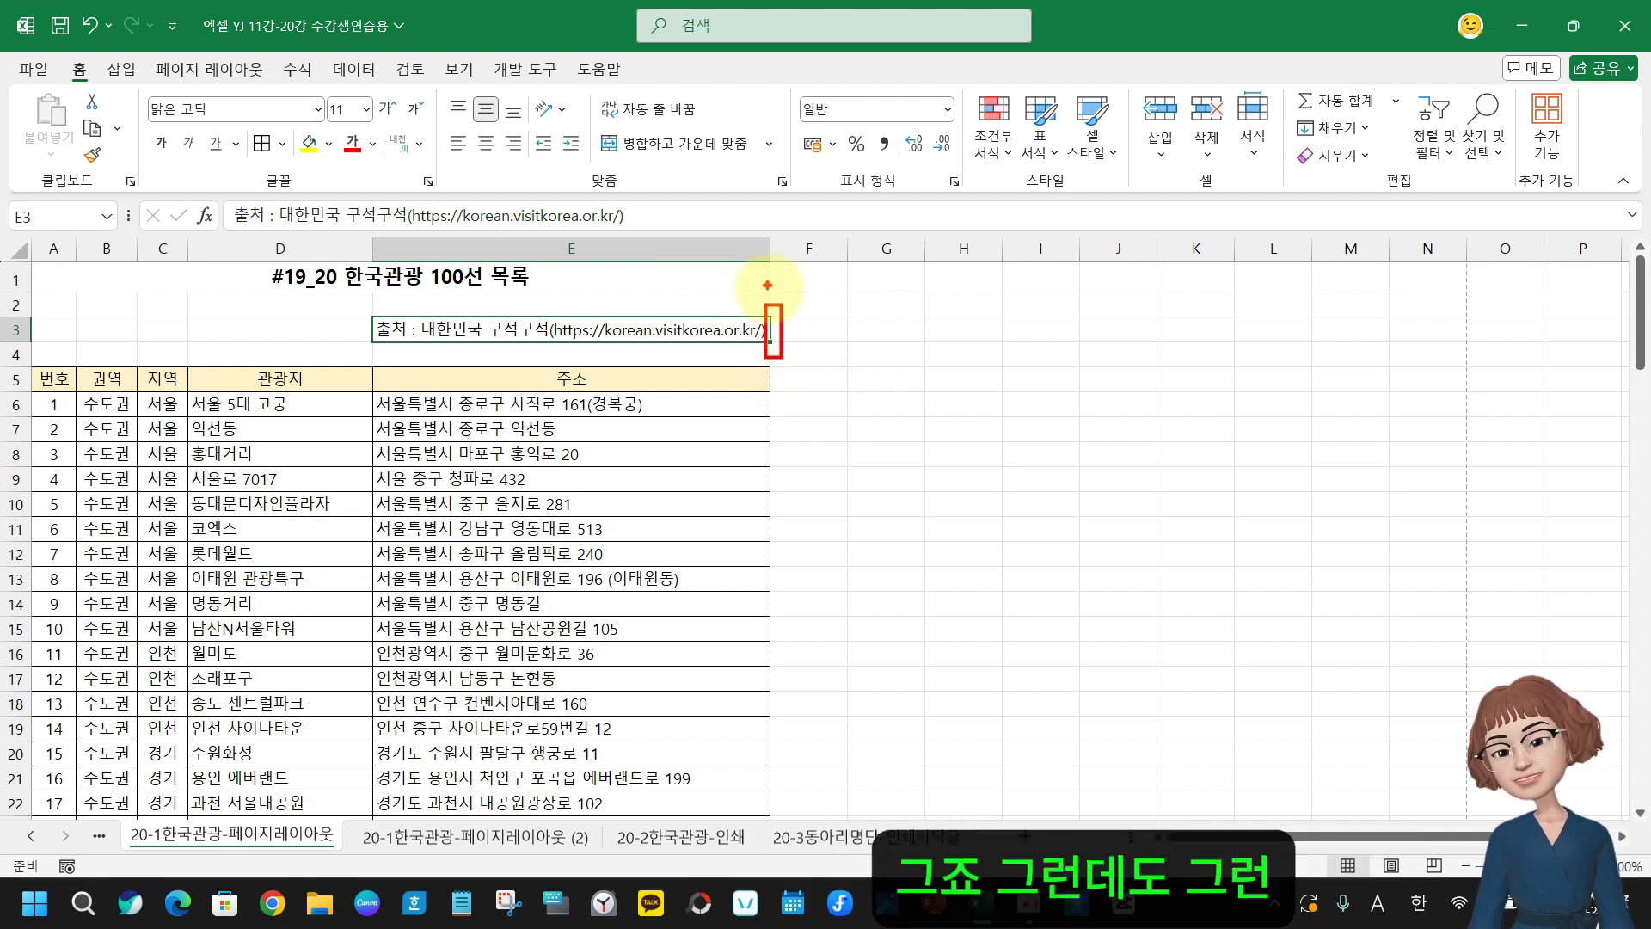
pyautogui.press('Escape')
pyautogui.click(368, 109)
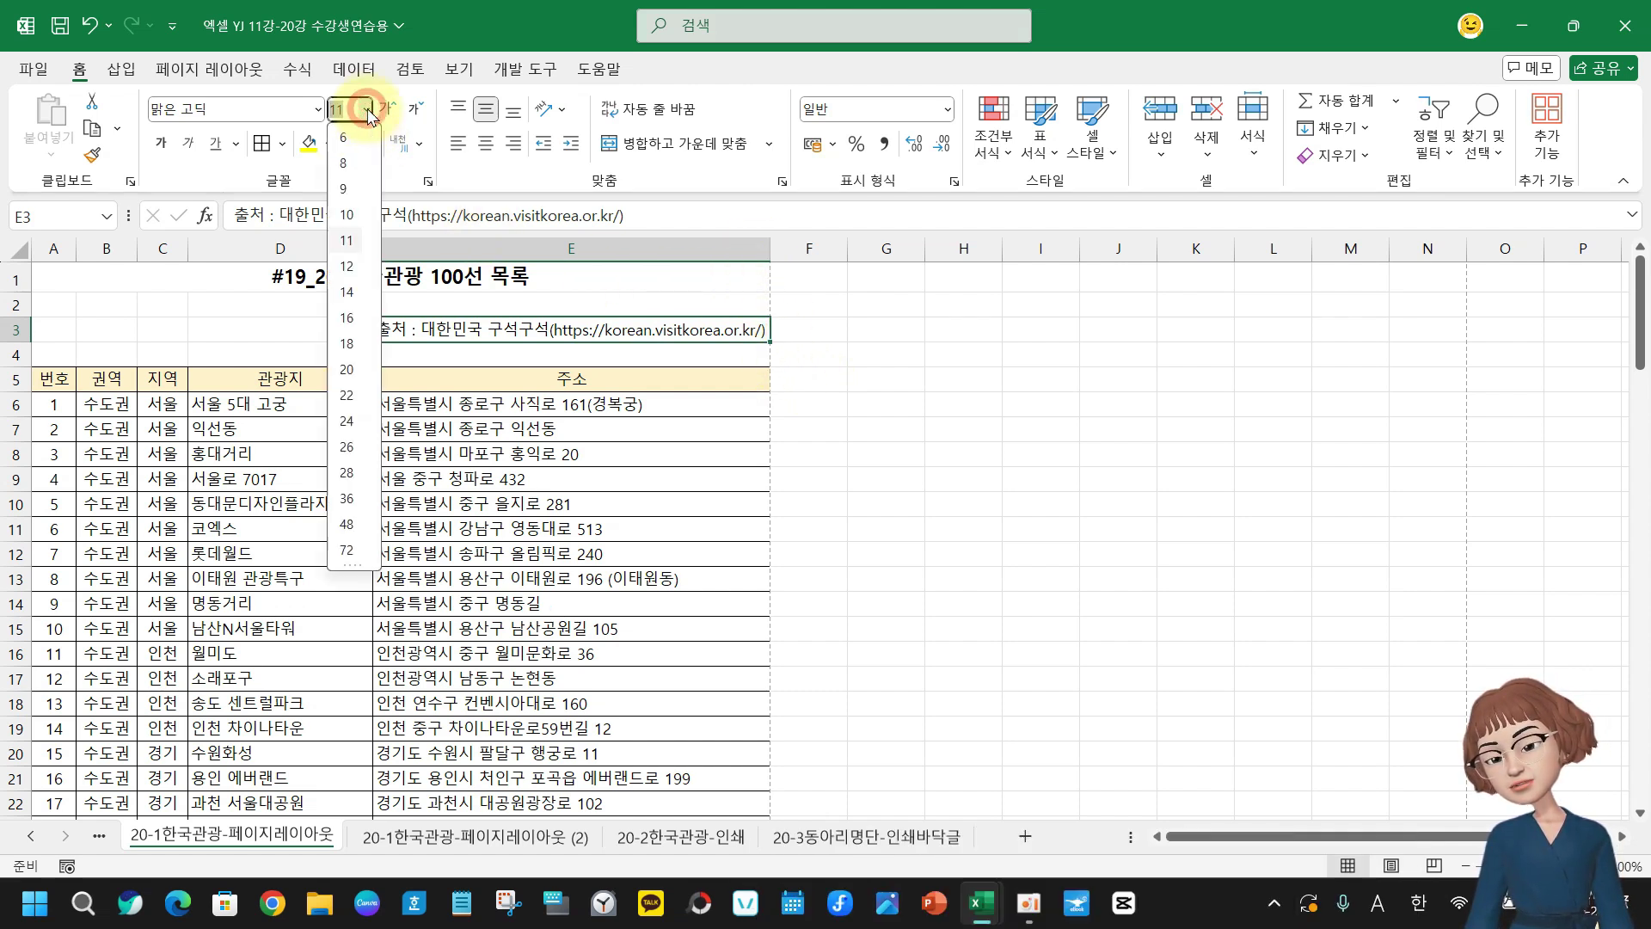
pyautogui.click(349, 211)
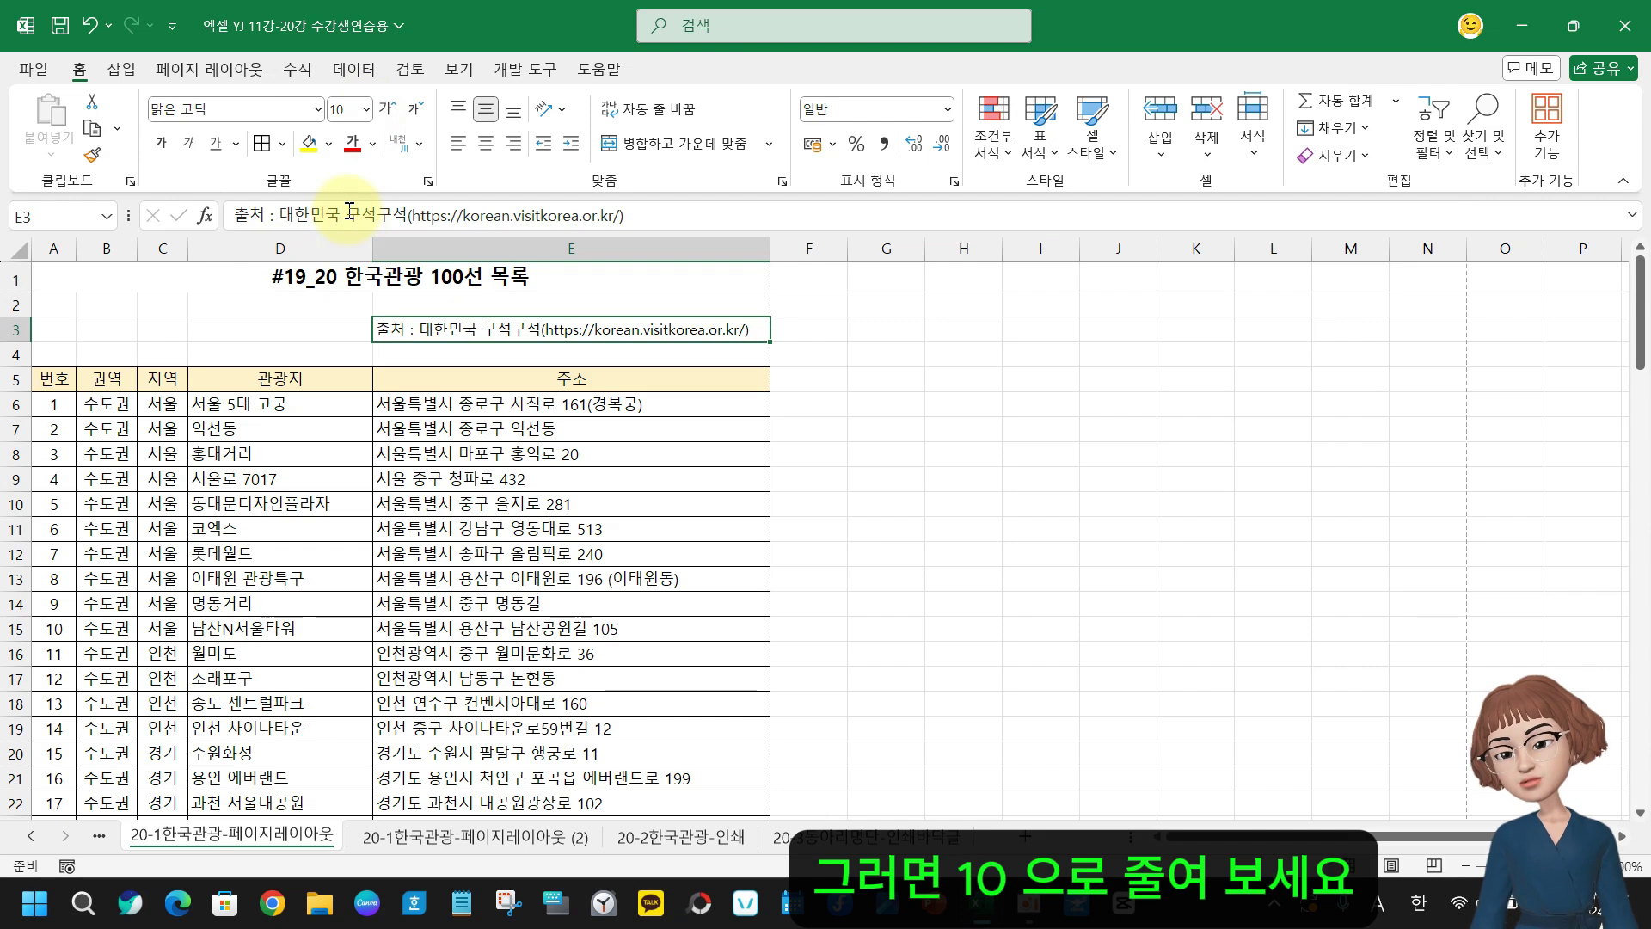
# Check the list's page count in the print preview and return to the sheet
pyautogui.click(31, 71)
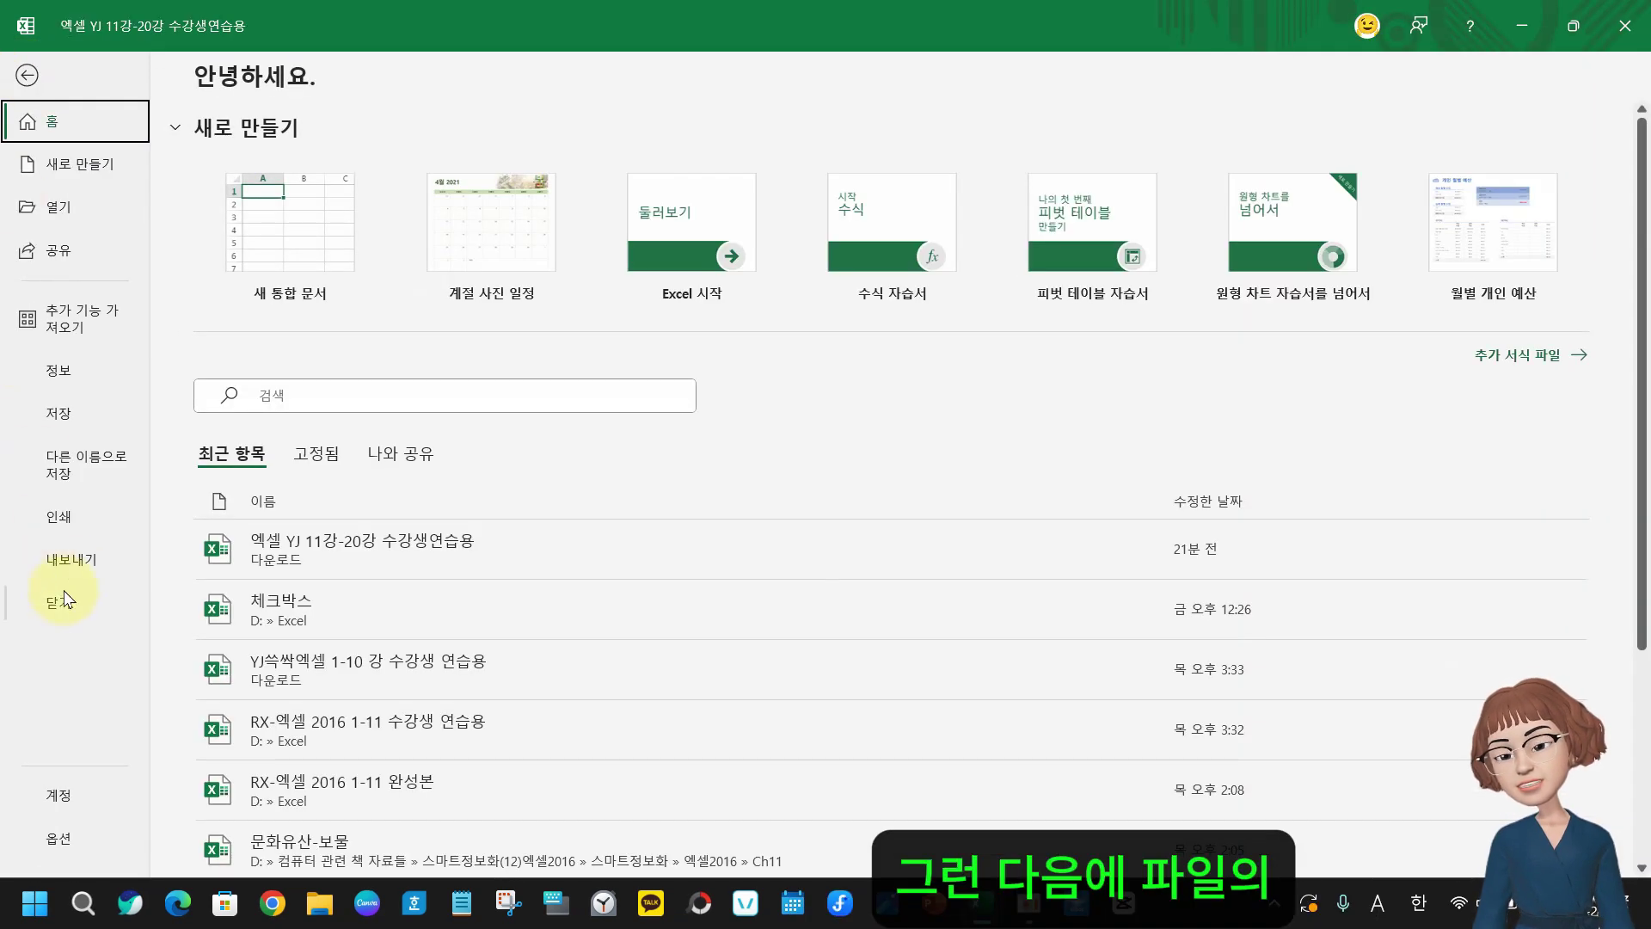
pyautogui.click(76, 518)
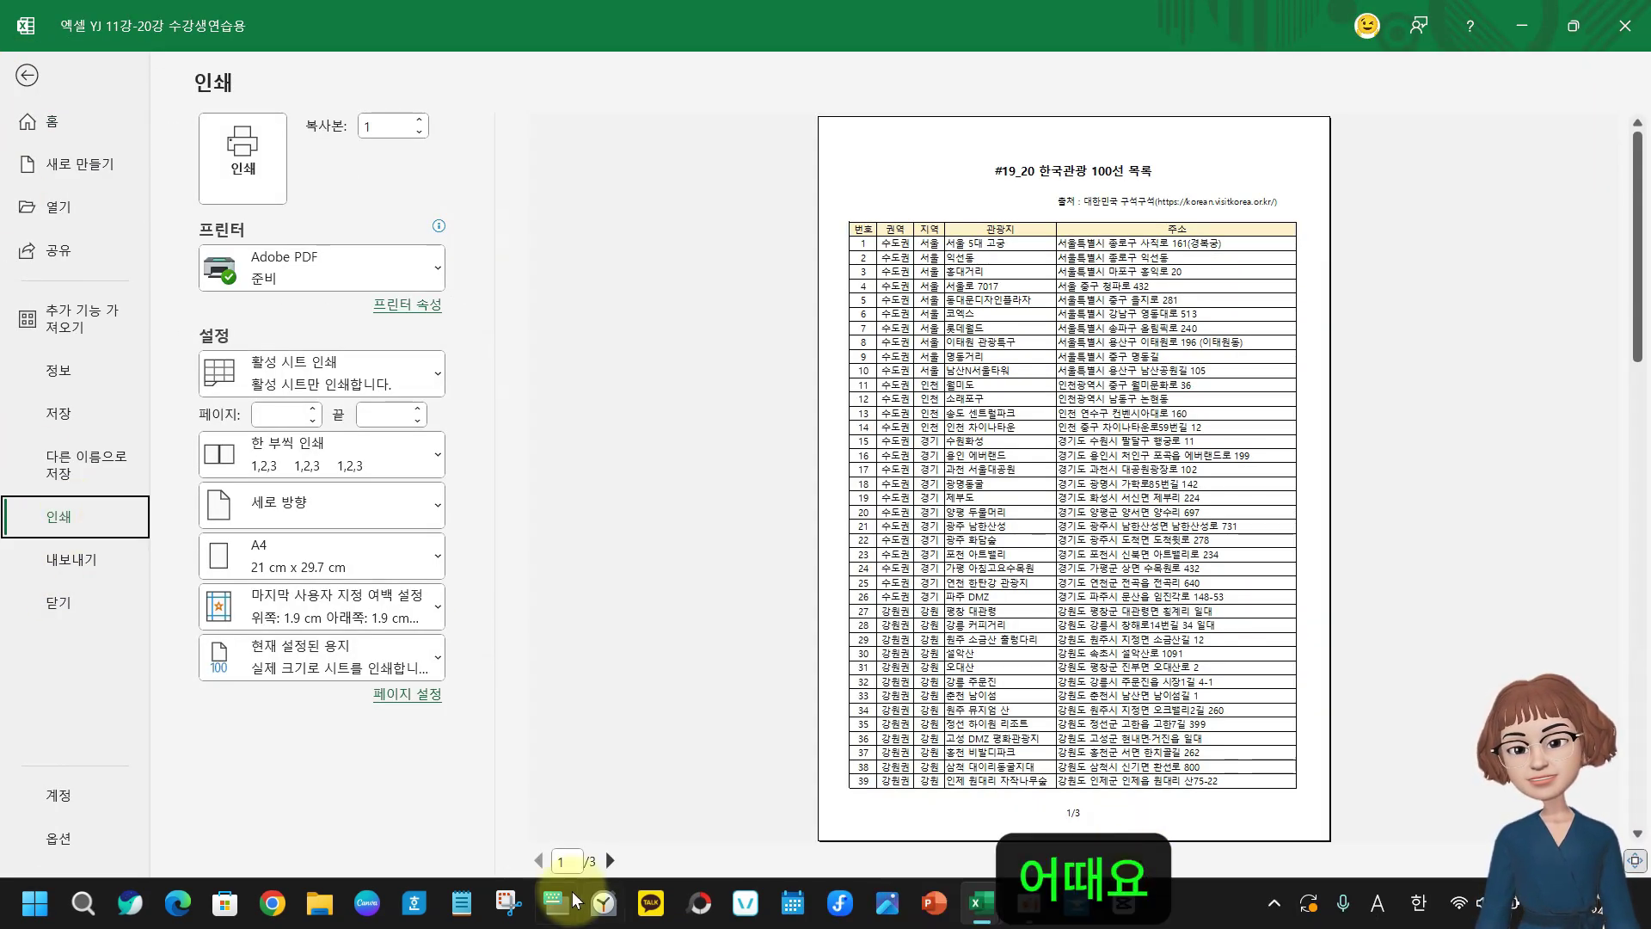
pyautogui.hotkey('ctrl', '2')
pyautogui.moveTo(481, 840); pyautogui.dragTo(679, 879)
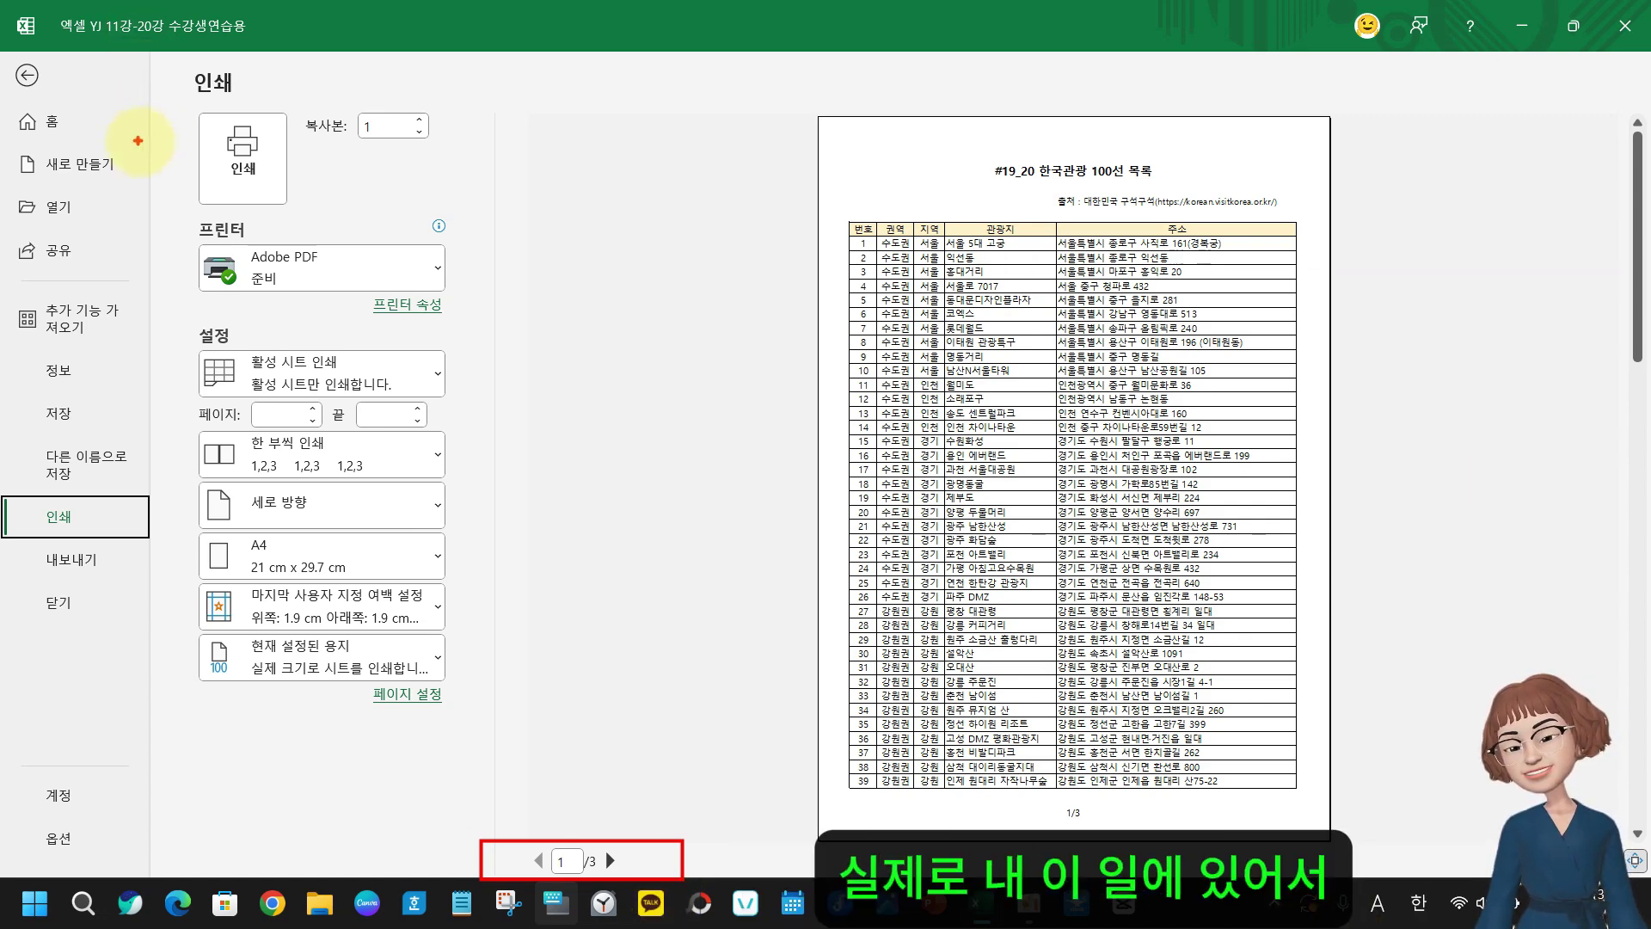
pyautogui.click(26, 76)
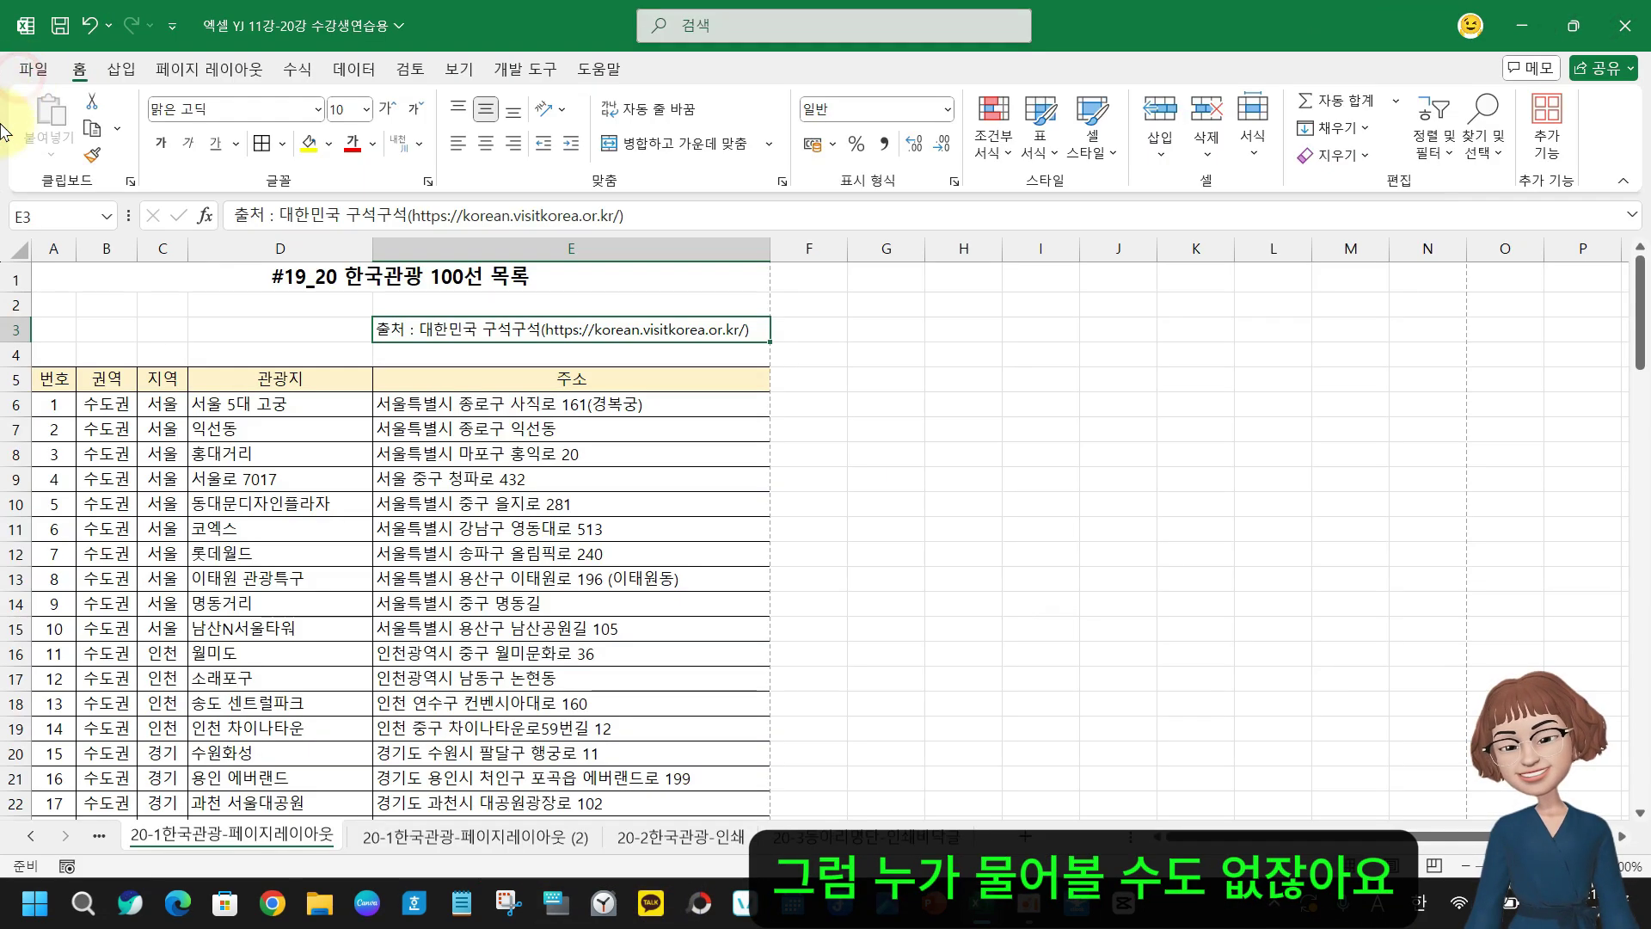
# Reopen the print preview and page through the list to page 3
pyautogui.click(31, 71)
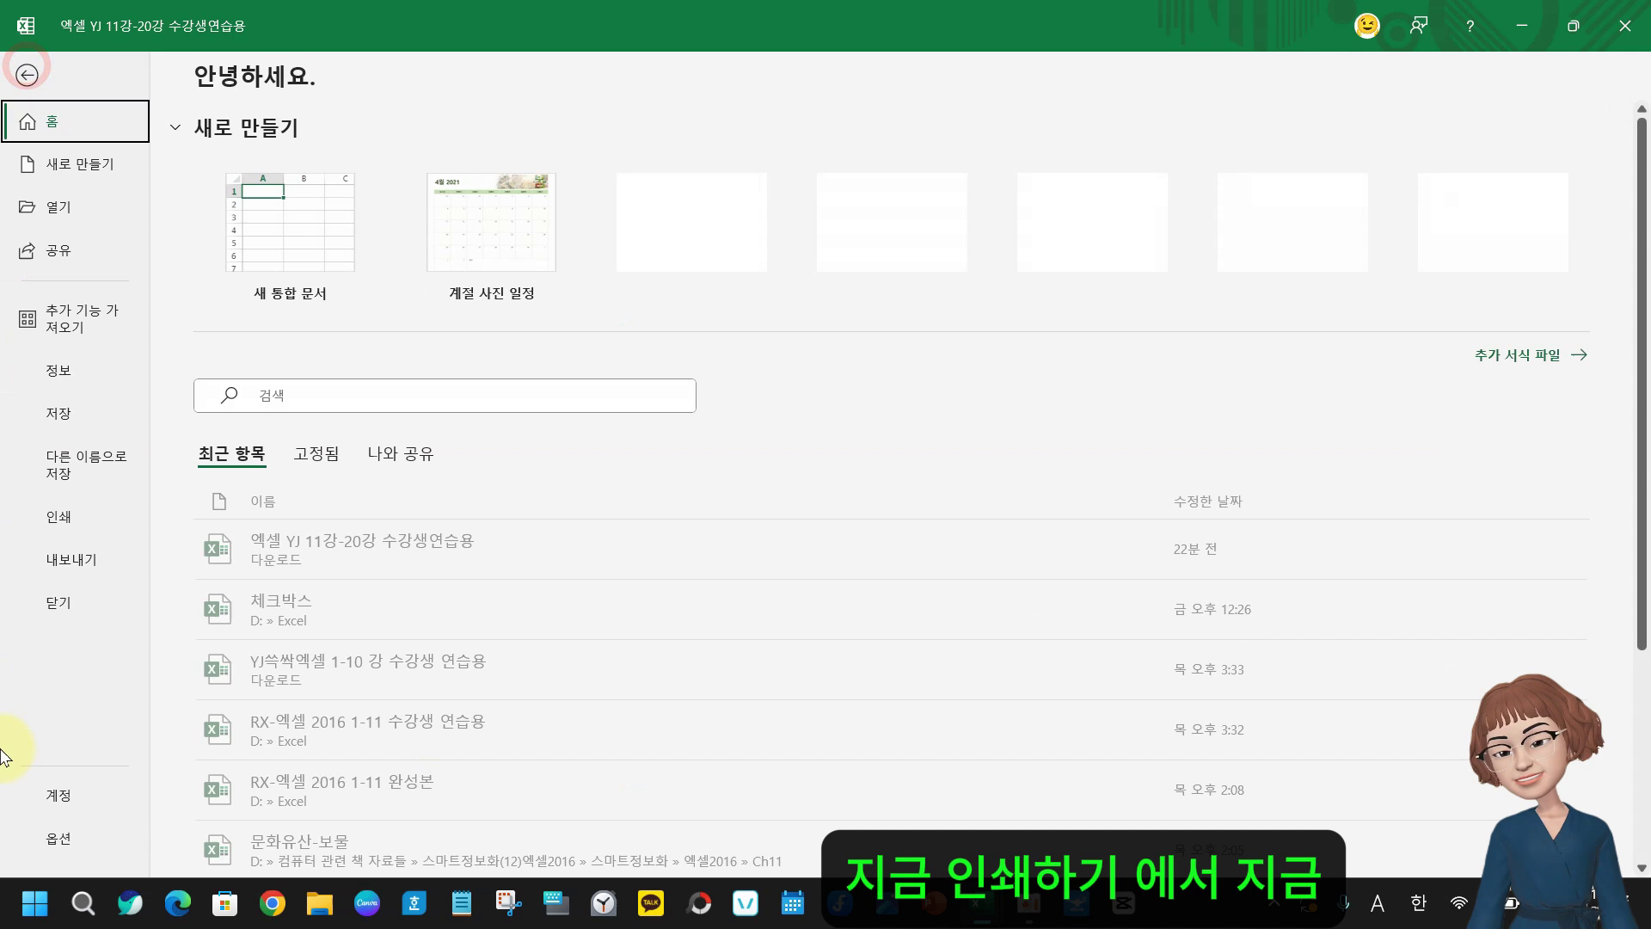
pyautogui.click(60, 516)
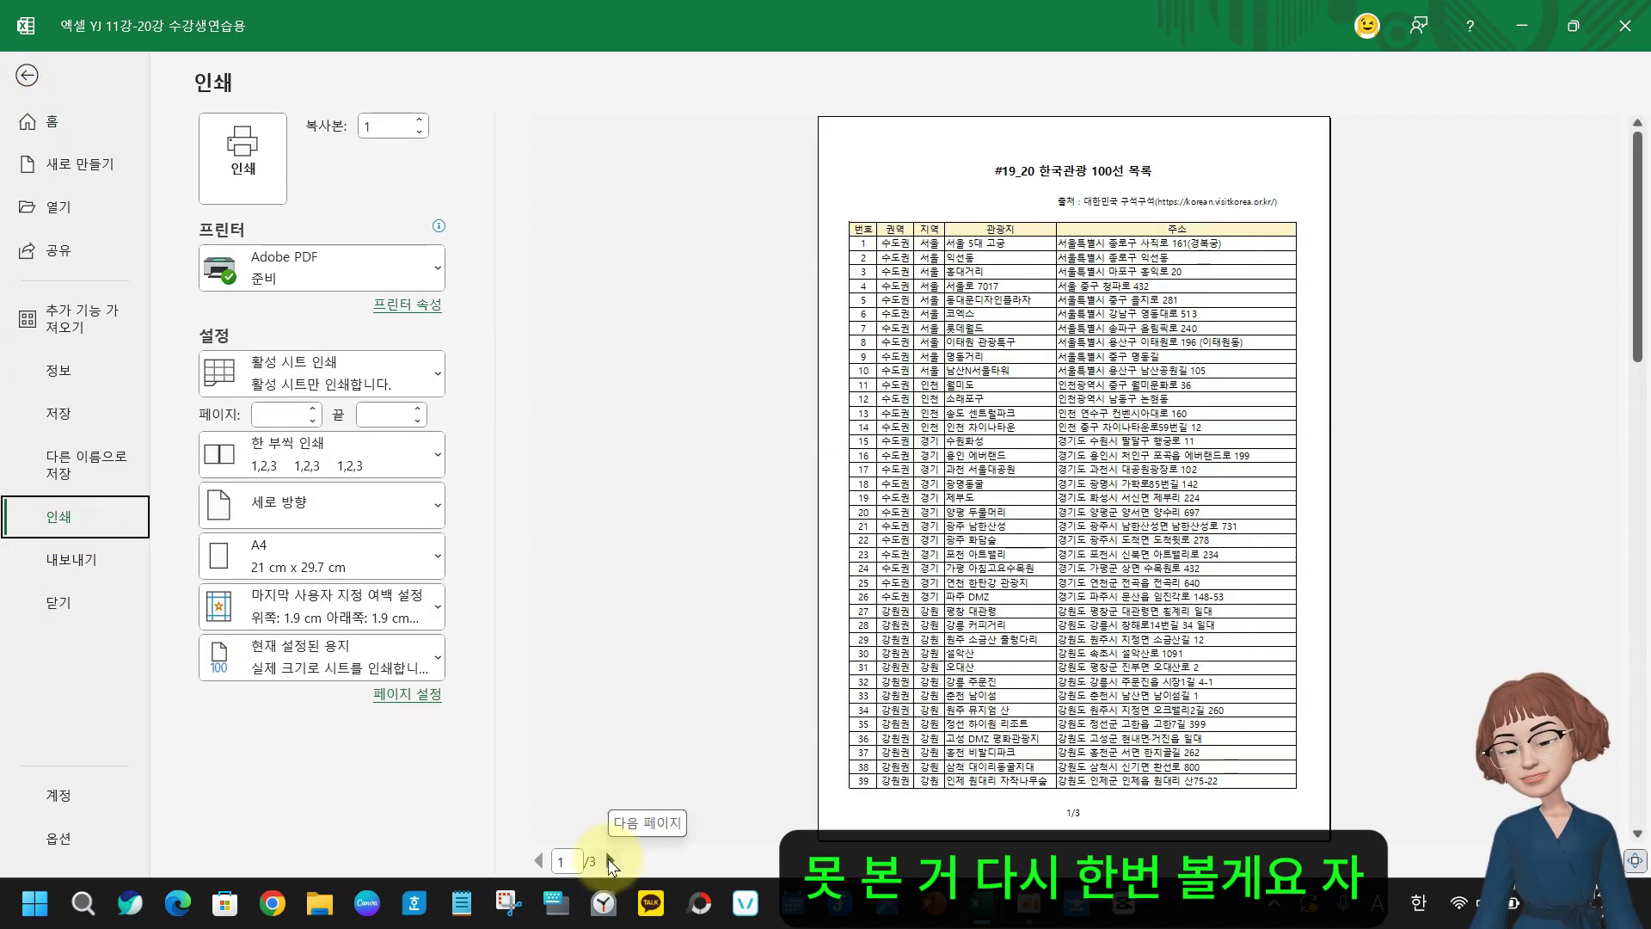
pyautogui.click(609, 859)
pyautogui.click(610, 859)
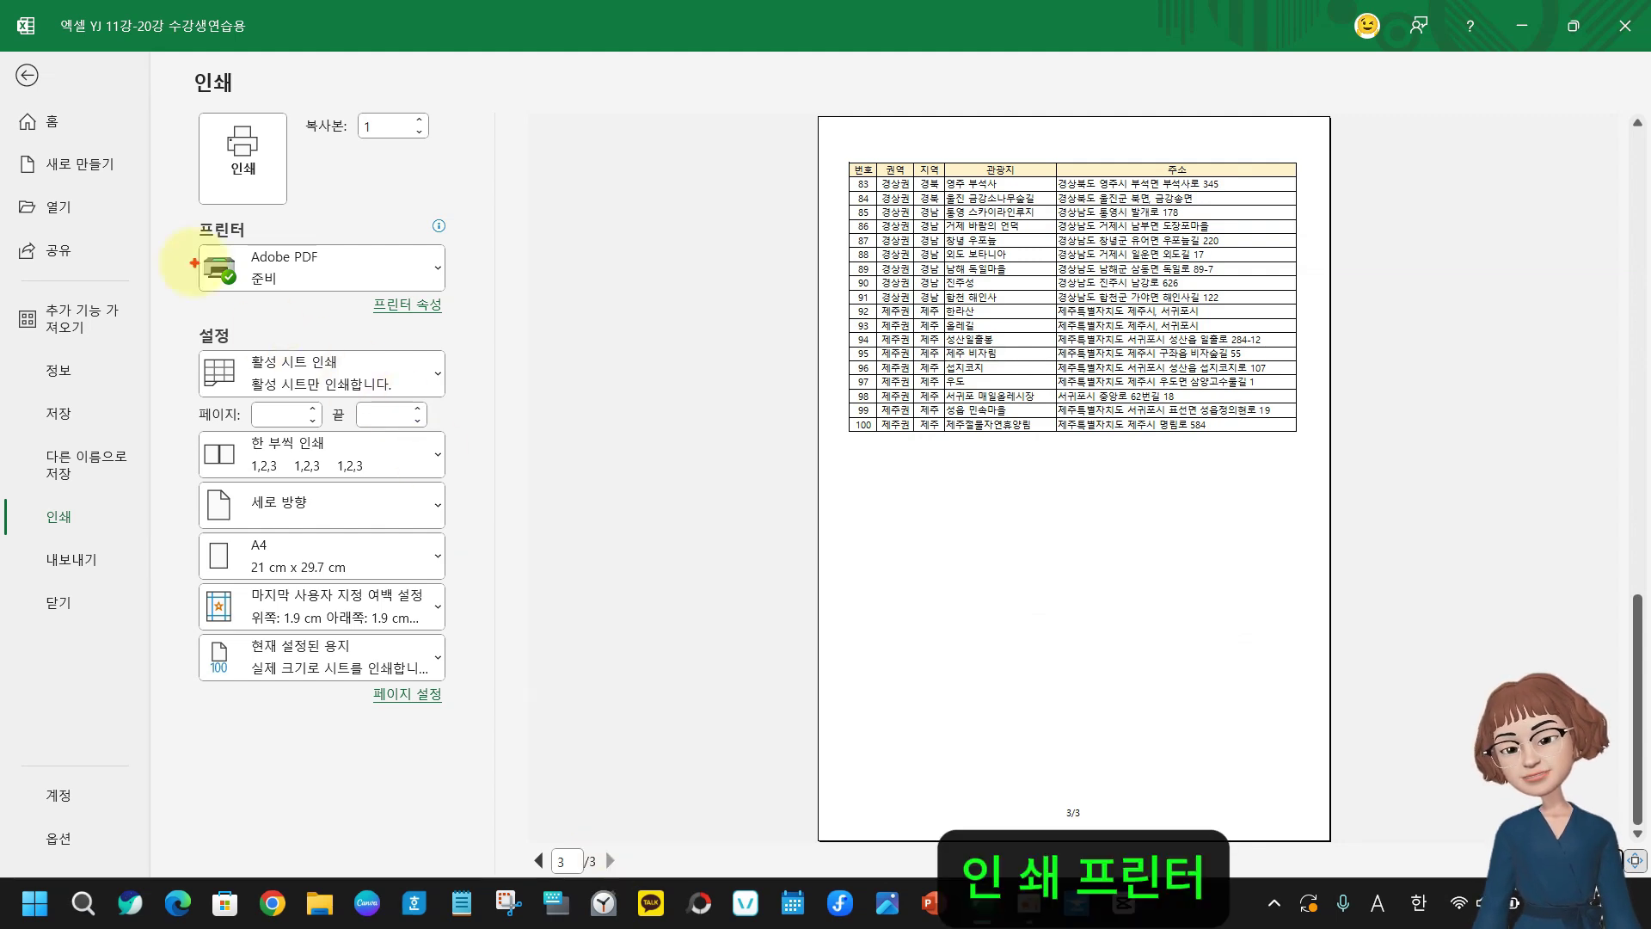
# Examine the available printers for the print job, keeping Adobe PDF as the printer
pyautogui.moveTo(166, 201); pyautogui.dragTo(478, 287)
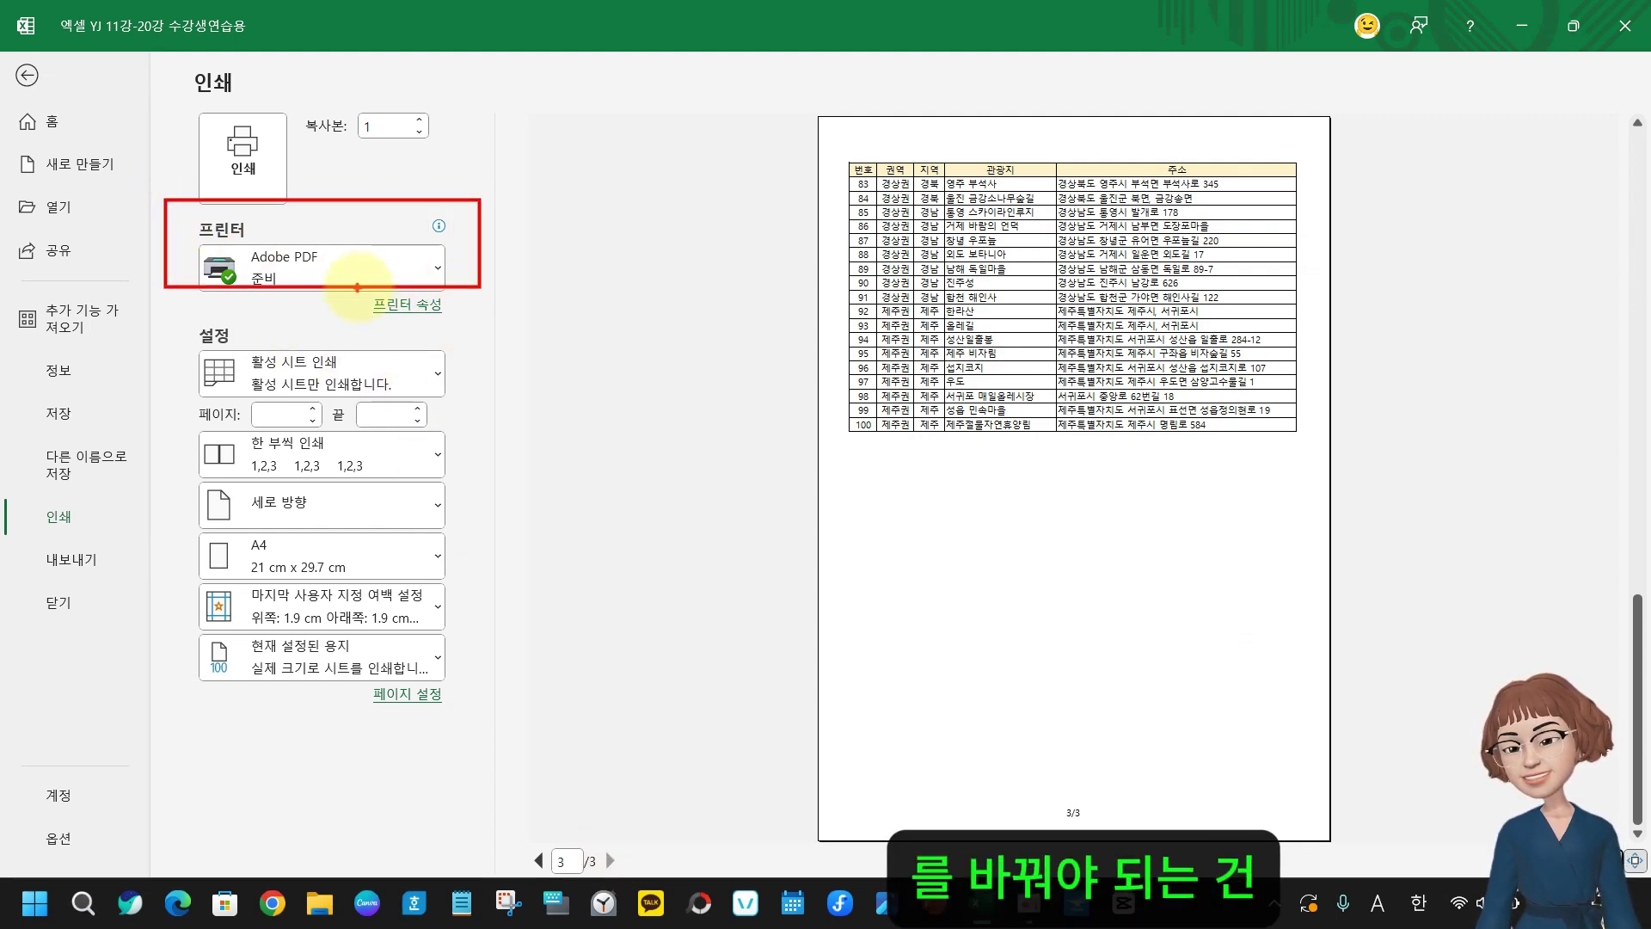
pyautogui.press('Escape')
pyautogui.moveTo(416, 256); pyautogui.dragTo(455, 281)
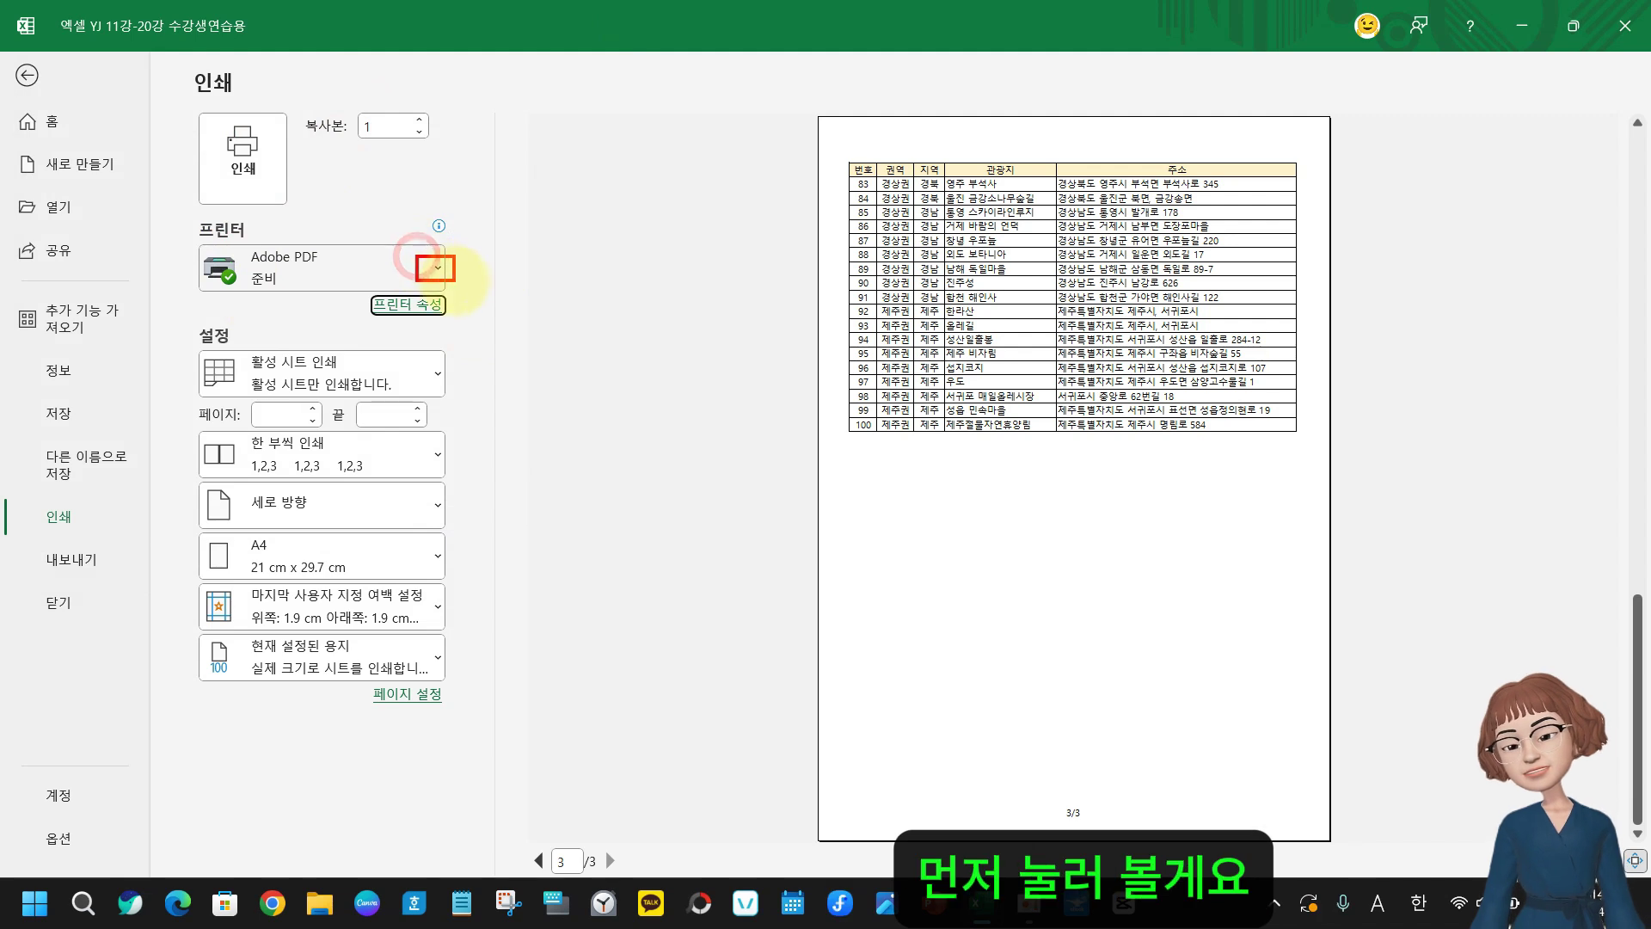
pyautogui.press('Escape')
pyautogui.click(438, 271)
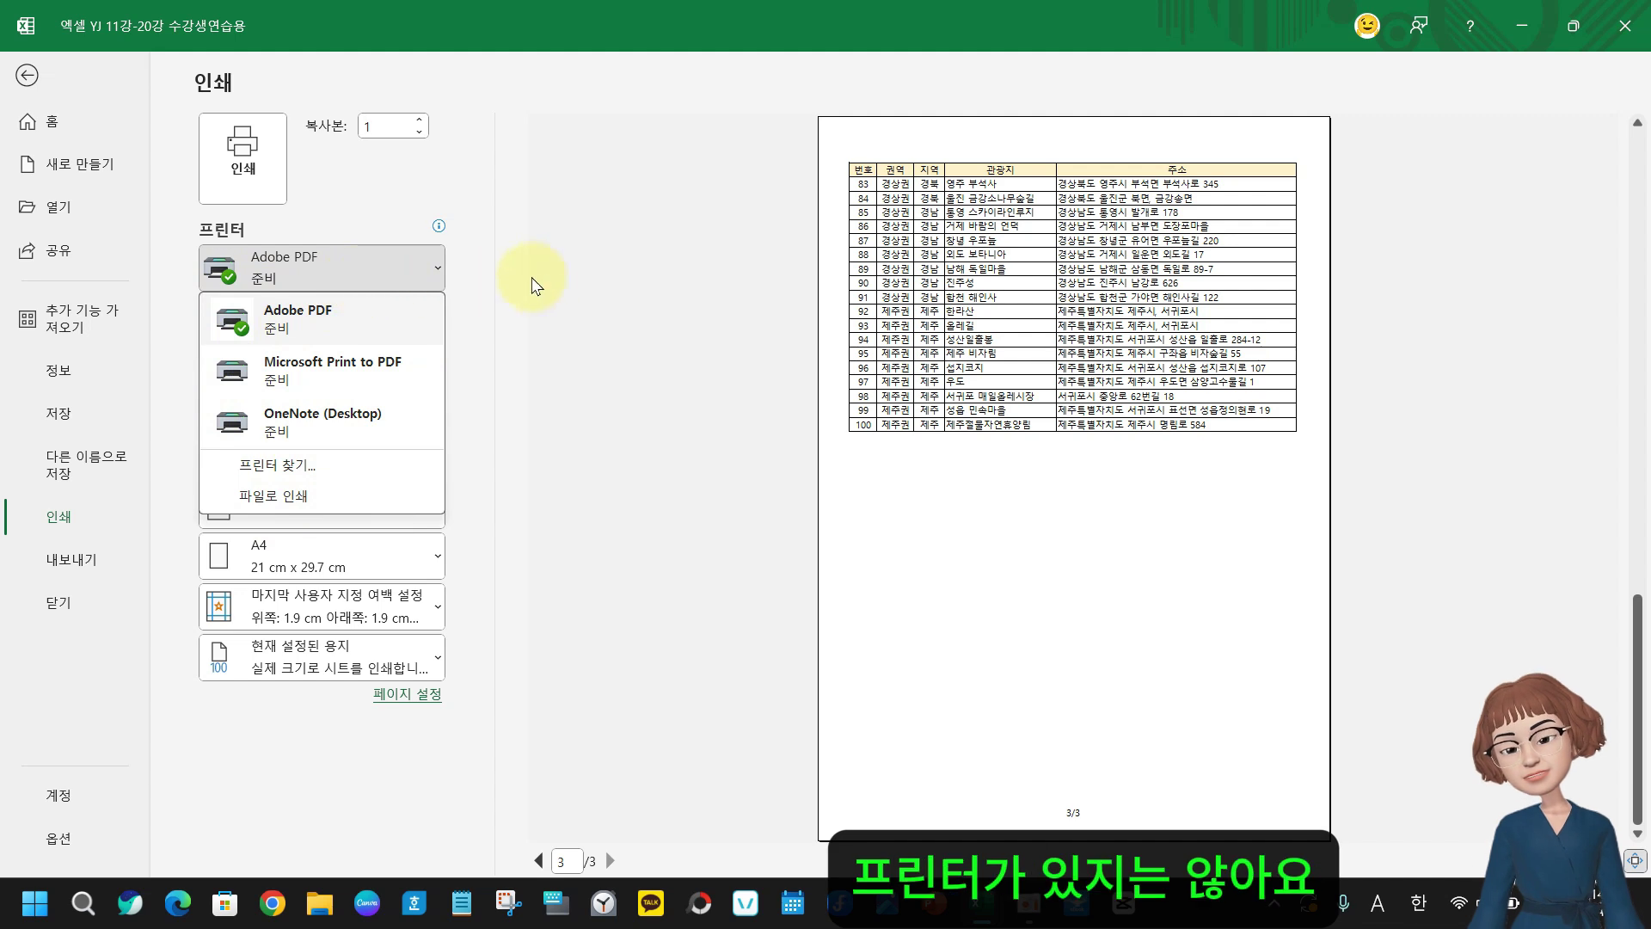
pyautogui.click(500, 276)
pyautogui.click(427, 318)
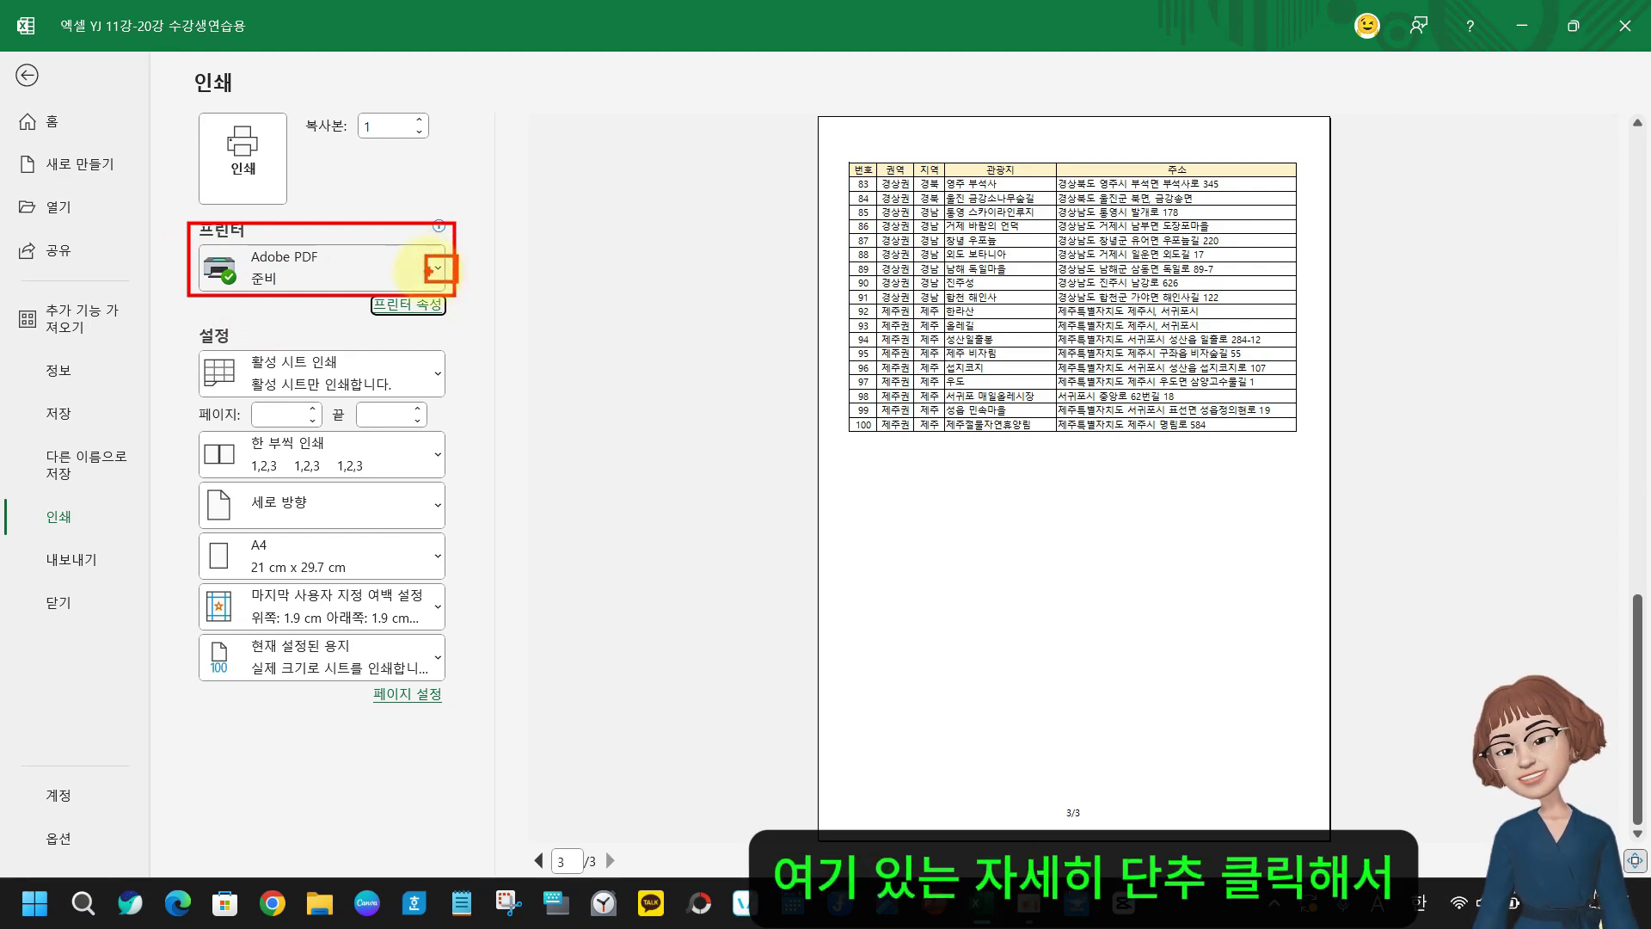
# Start a search for other printers from the print settings, and close the Windows printer settings that open
pyautogui.click(437, 271)
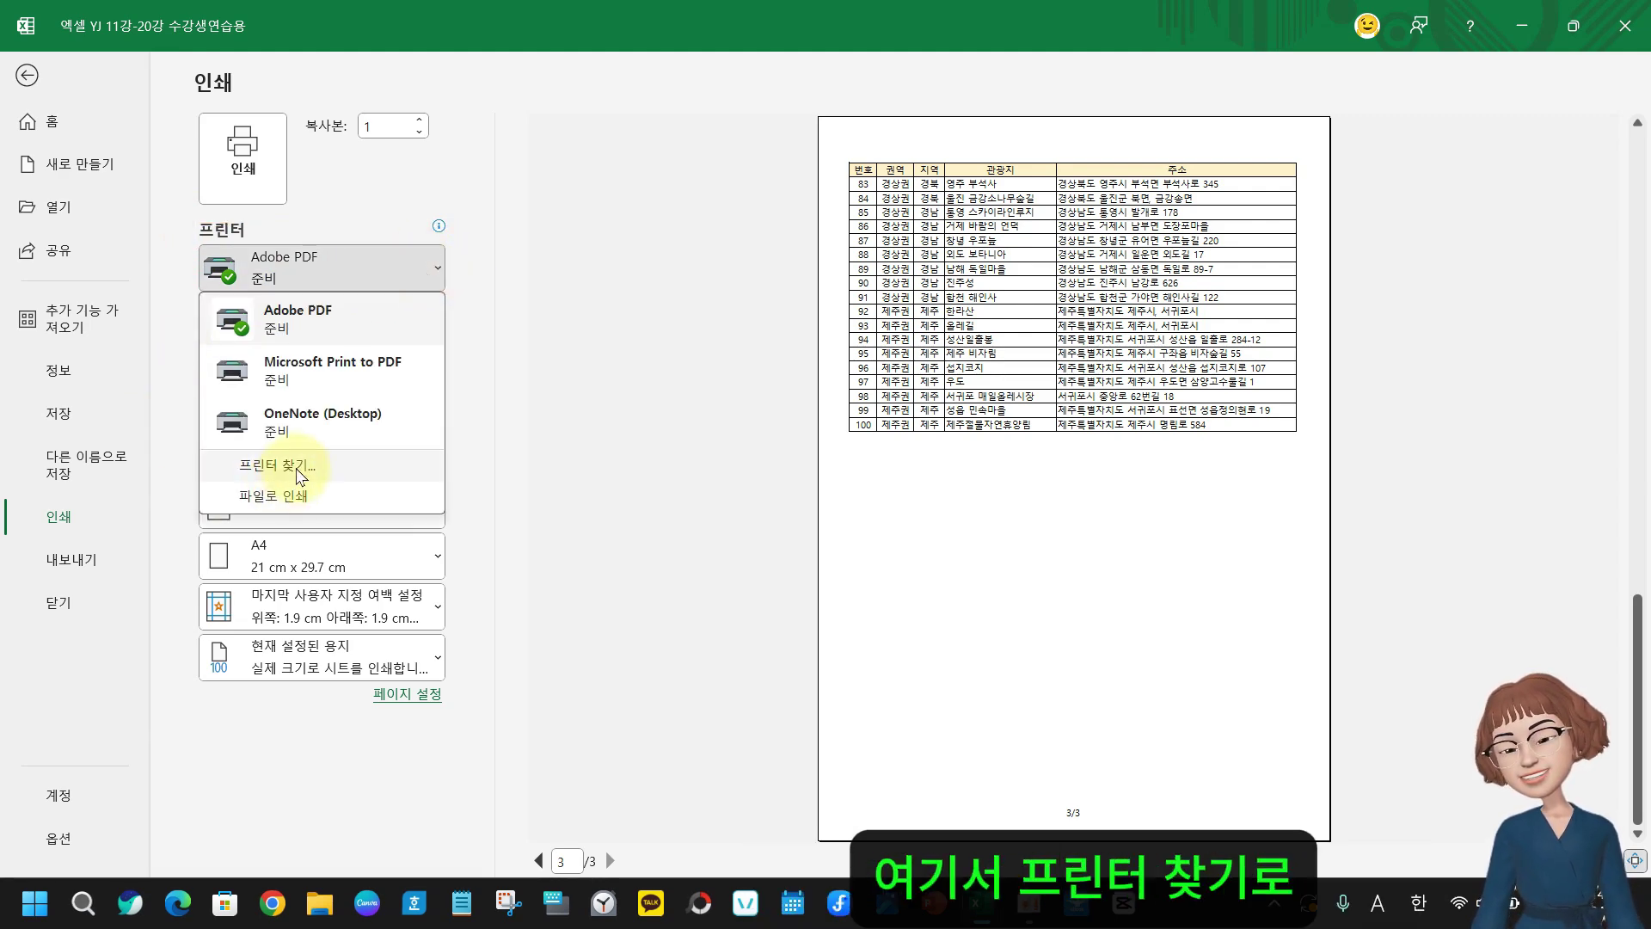
pyautogui.click(297, 471)
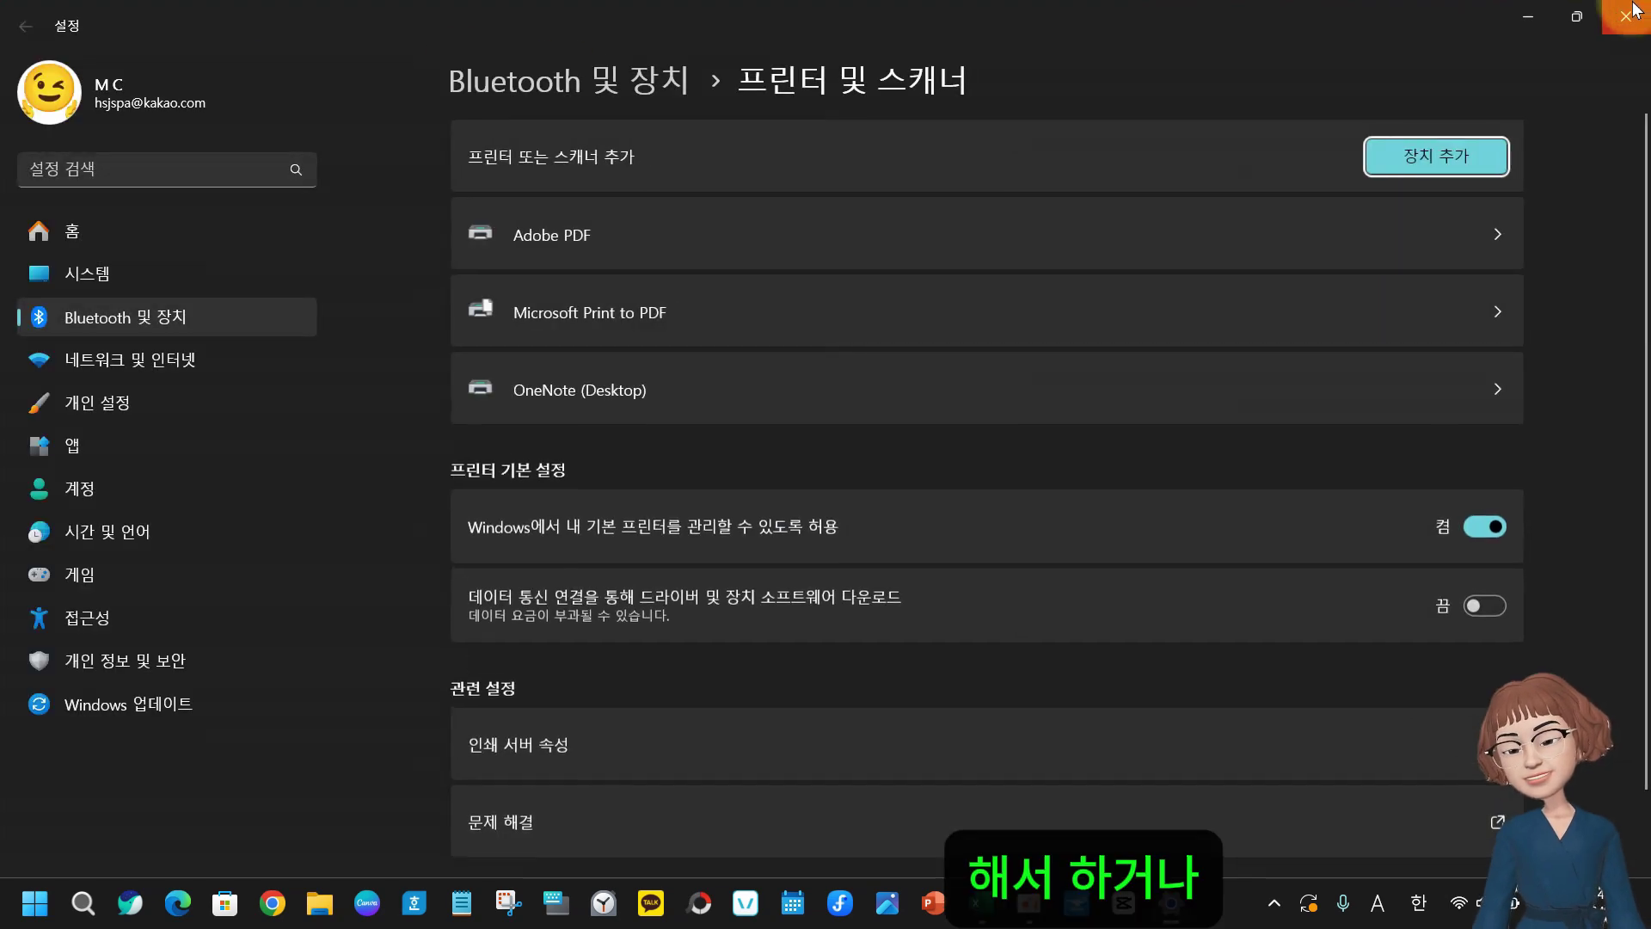
pyautogui.click(1627, 16)
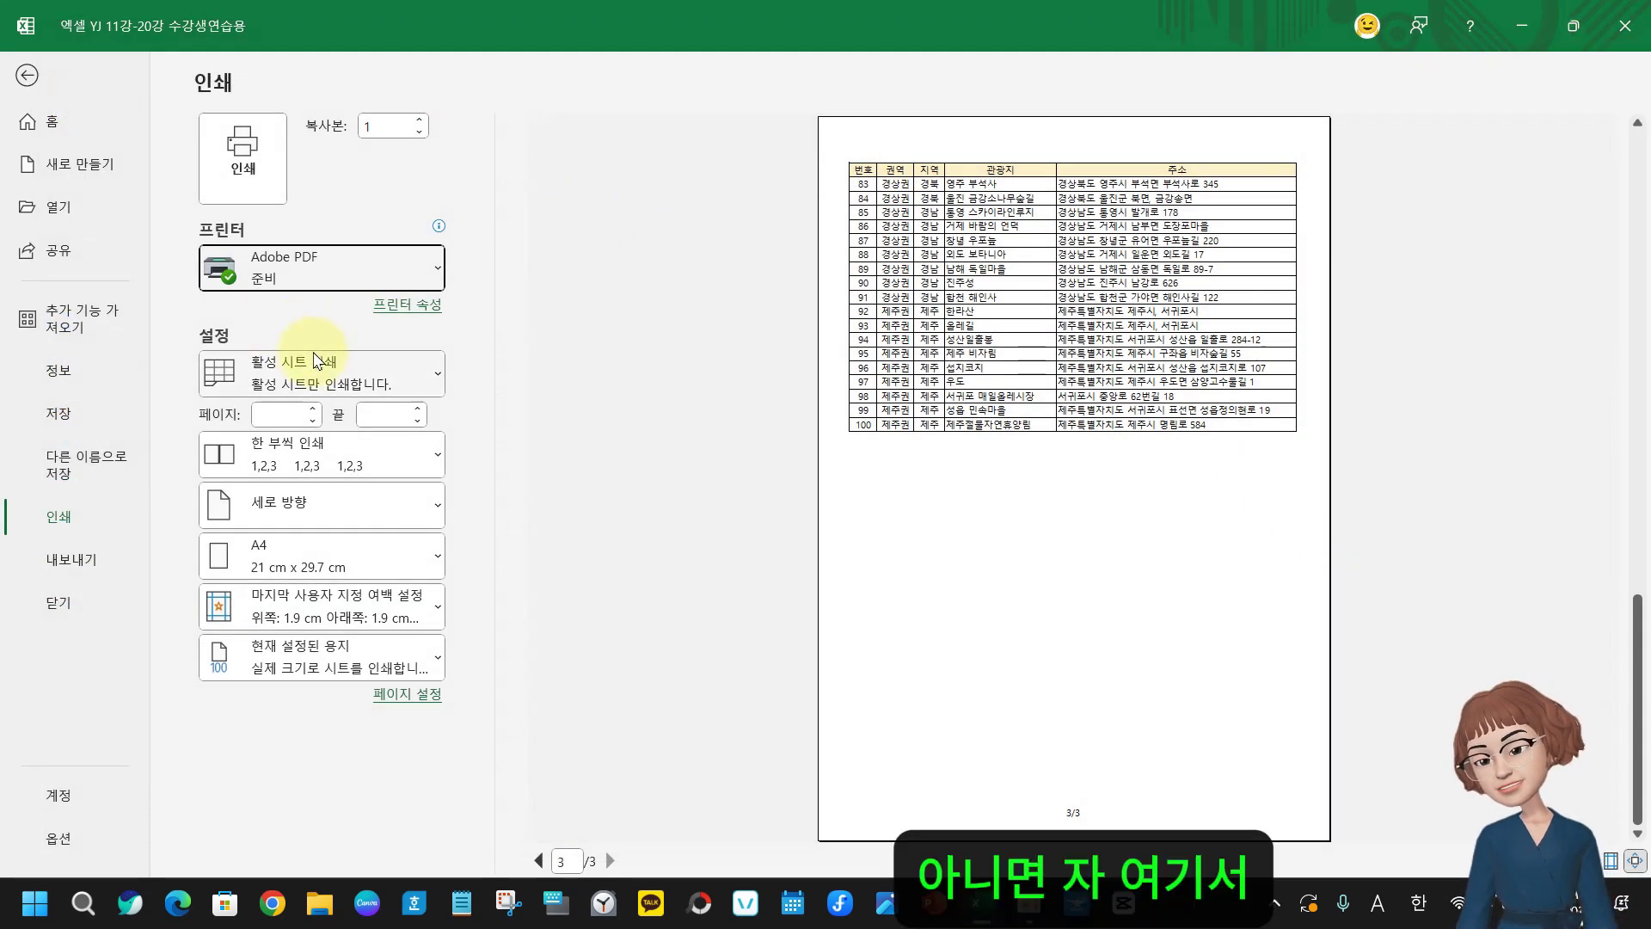
# Review the printer choices again without changing the printer, return to the sheet, and select the merged title in A1
pyautogui.click(439, 277)
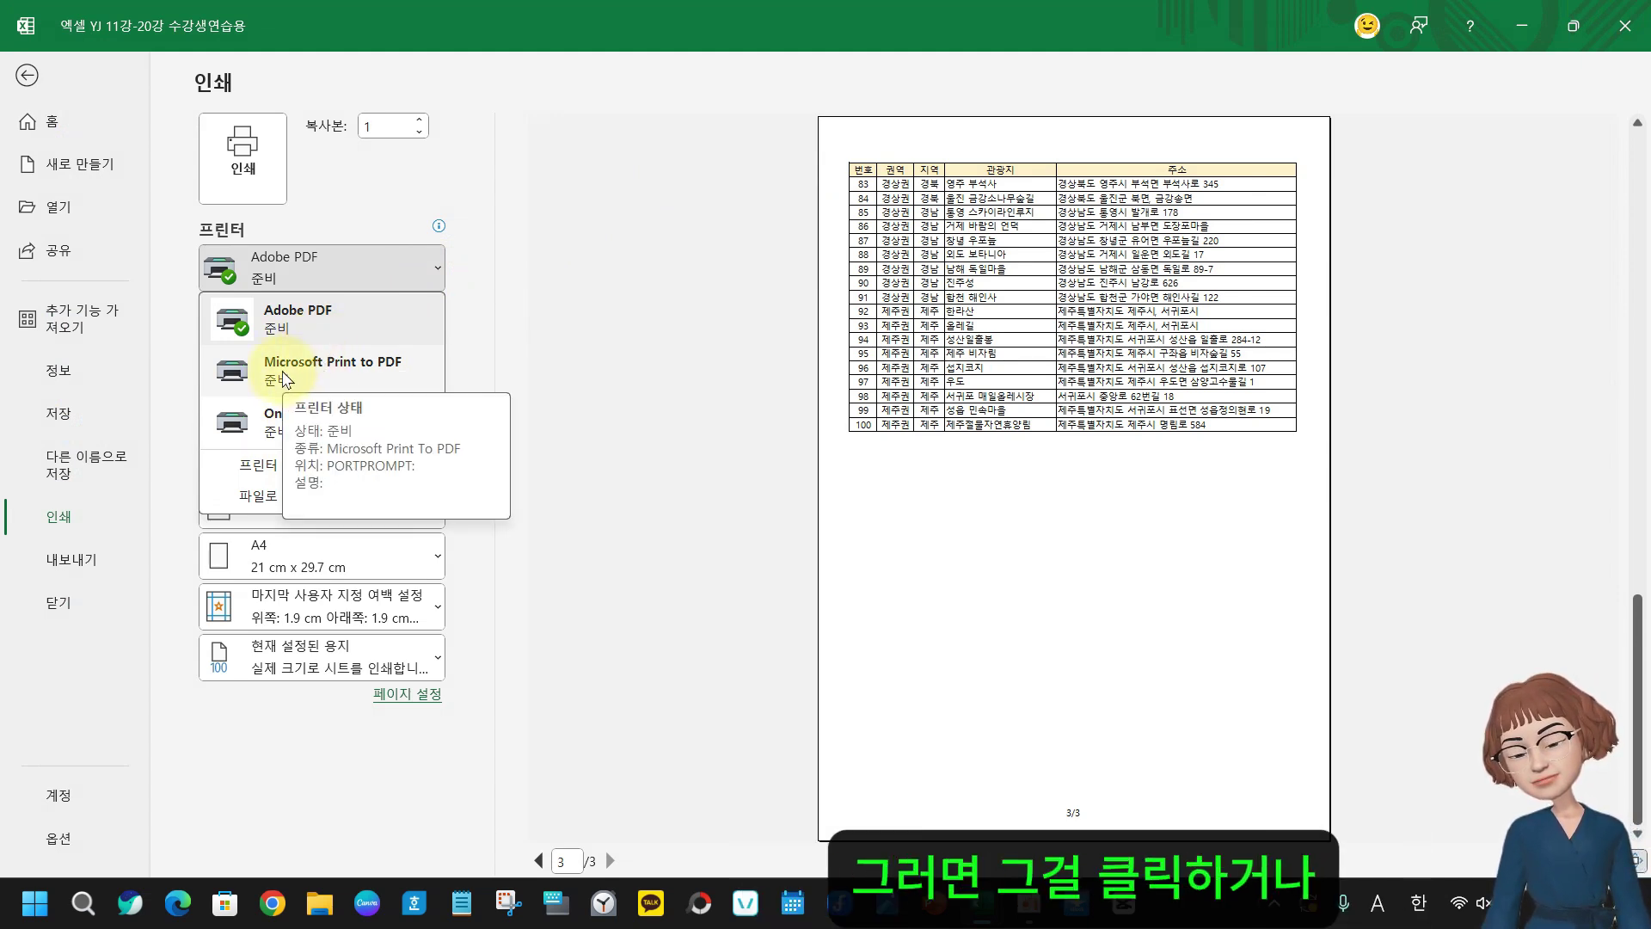
pyautogui.click(508, 316)
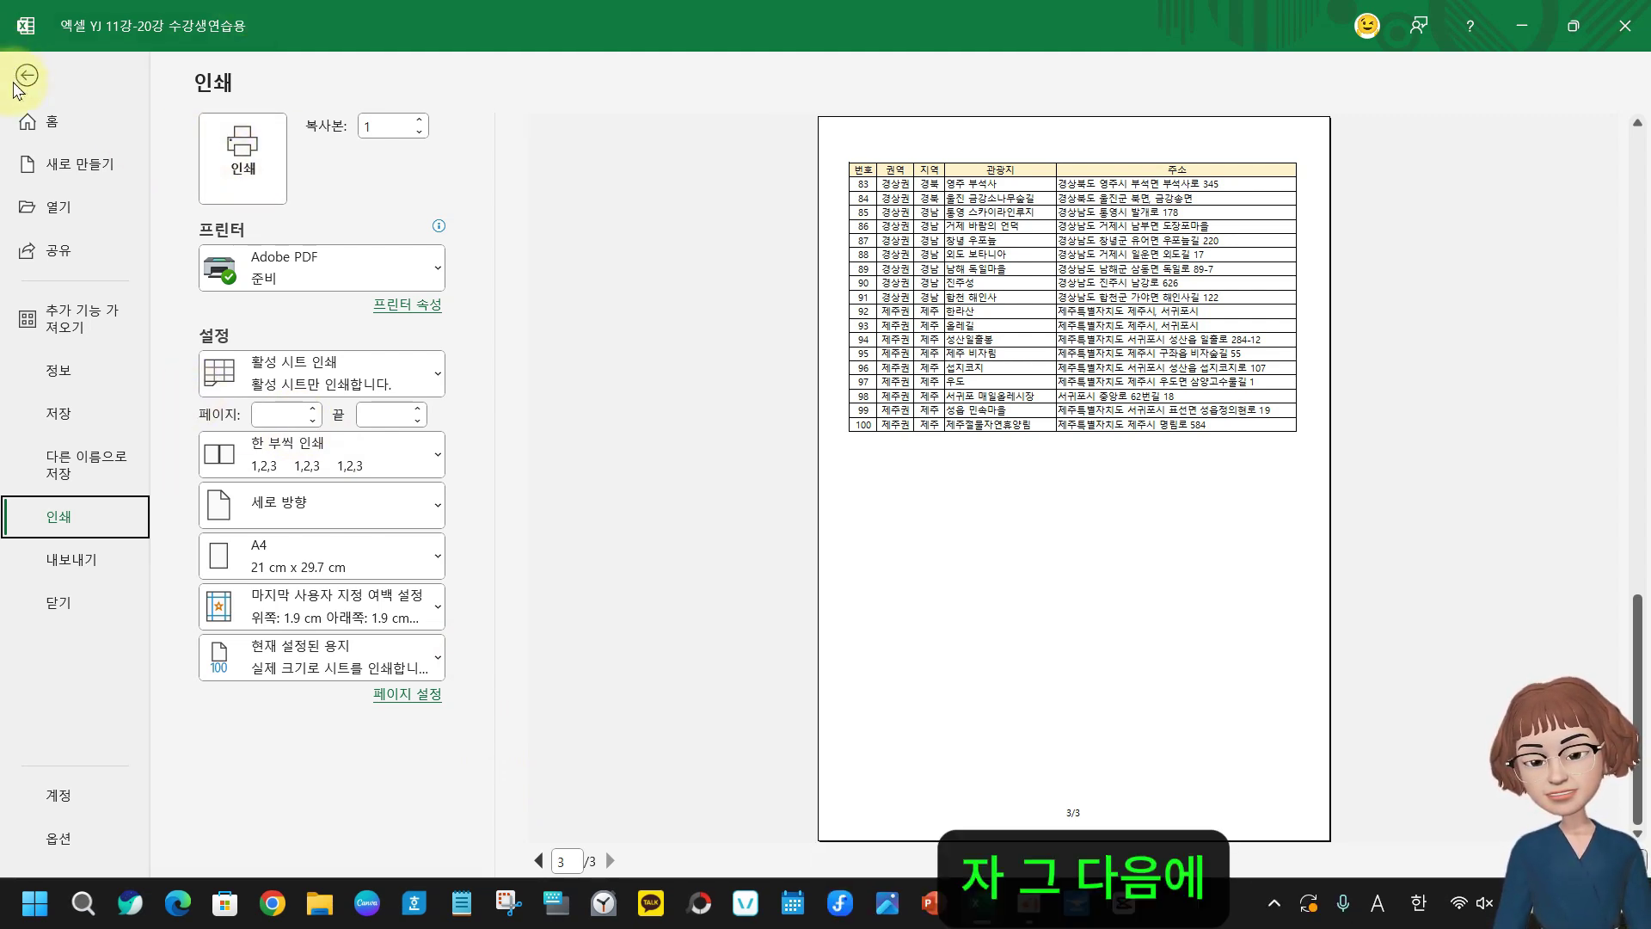
pyautogui.click(17, 84)
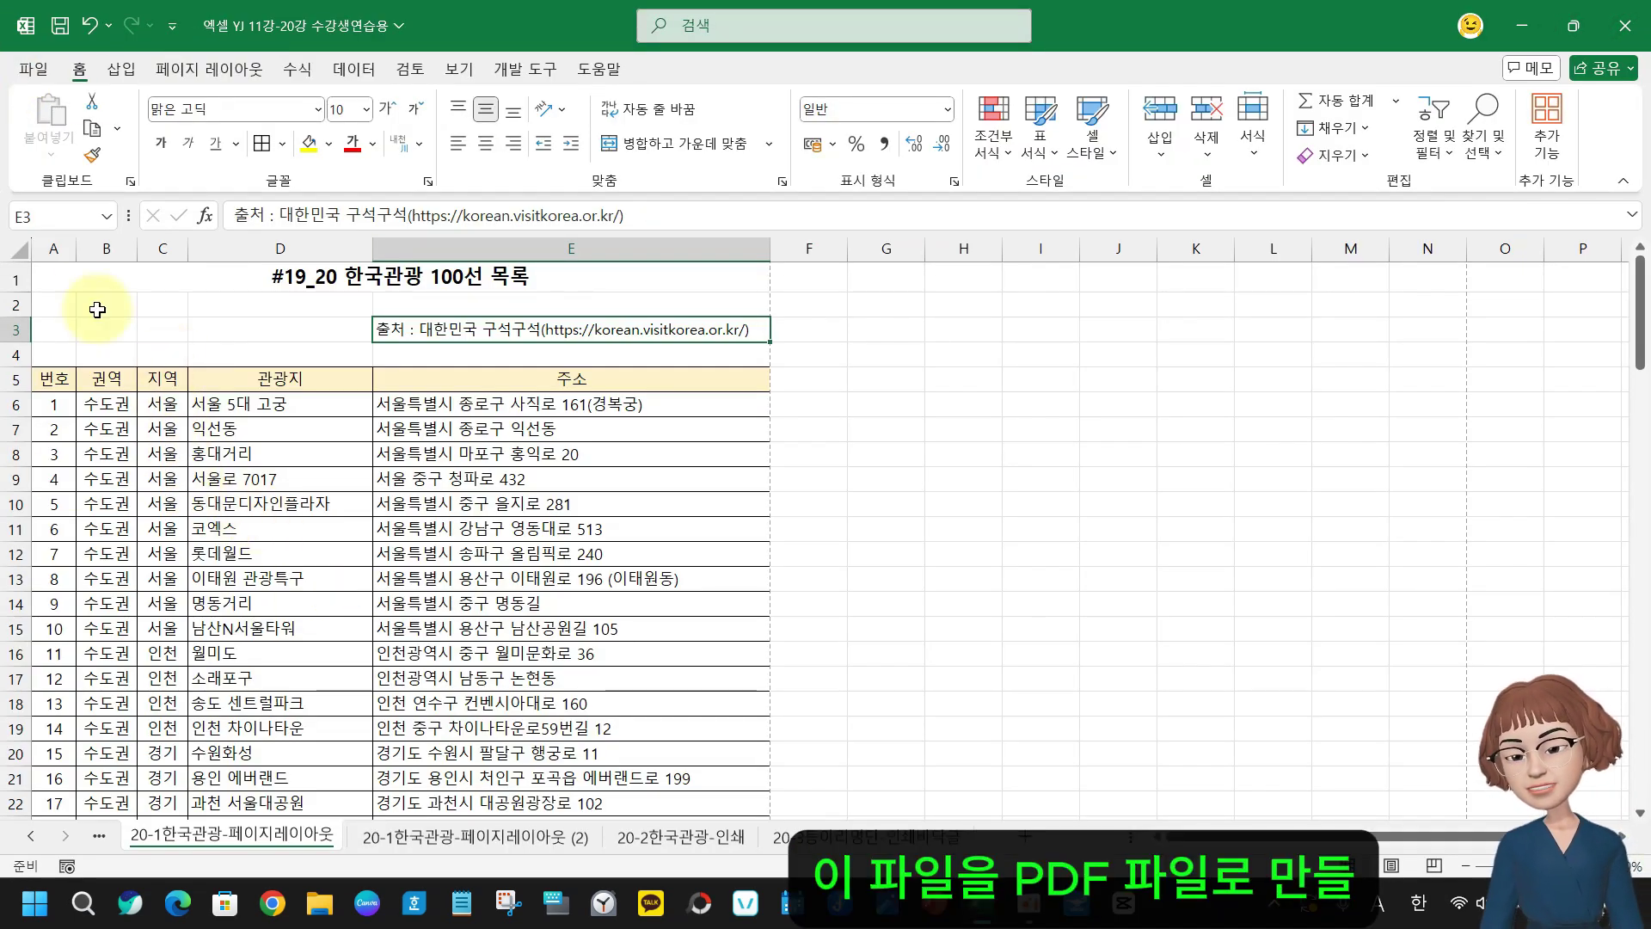
pyautogui.click(39, 275)
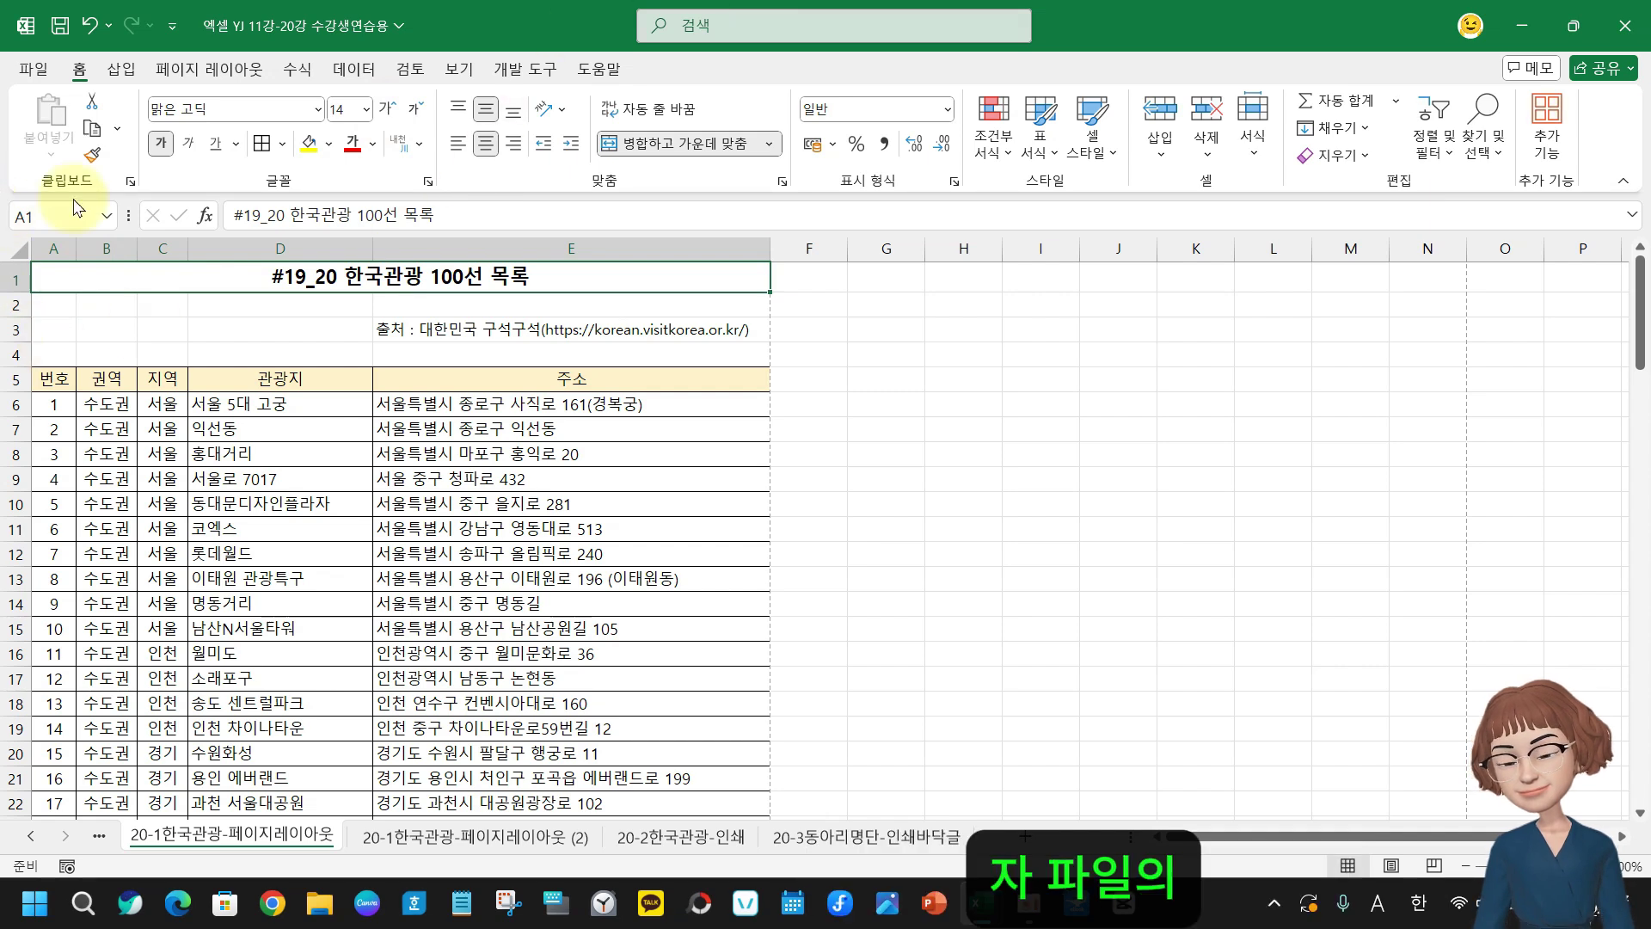
# Start exporting the tourism list as a PDF and choose the 문서 folder as the save location
pyautogui.click(33, 70)
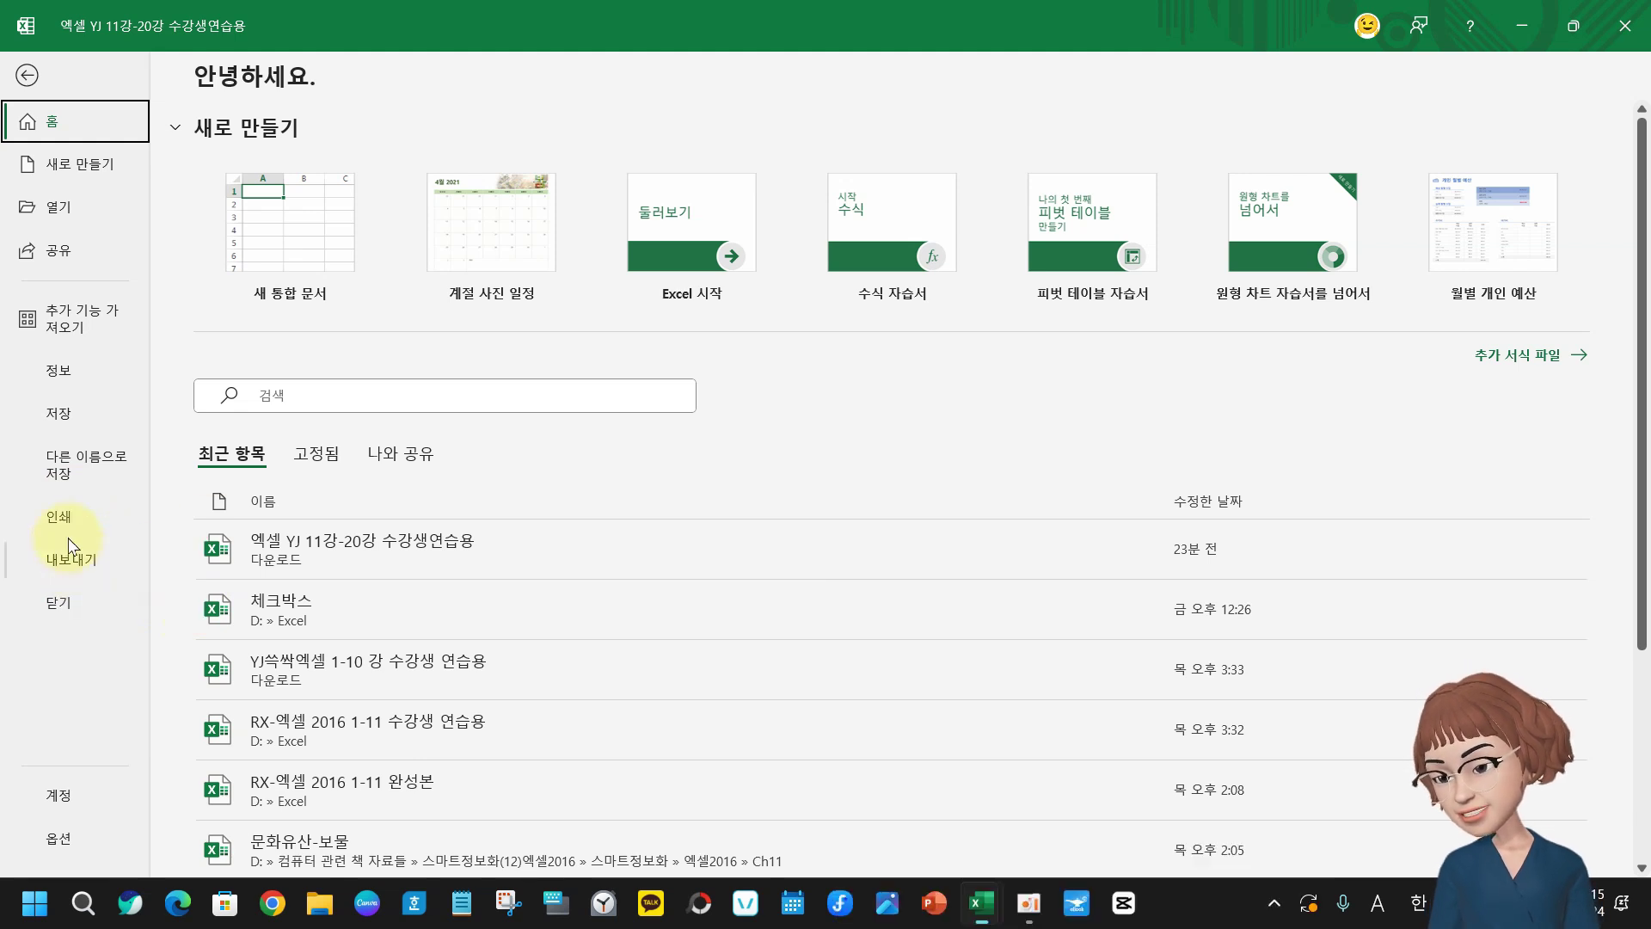
pyautogui.click(78, 564)
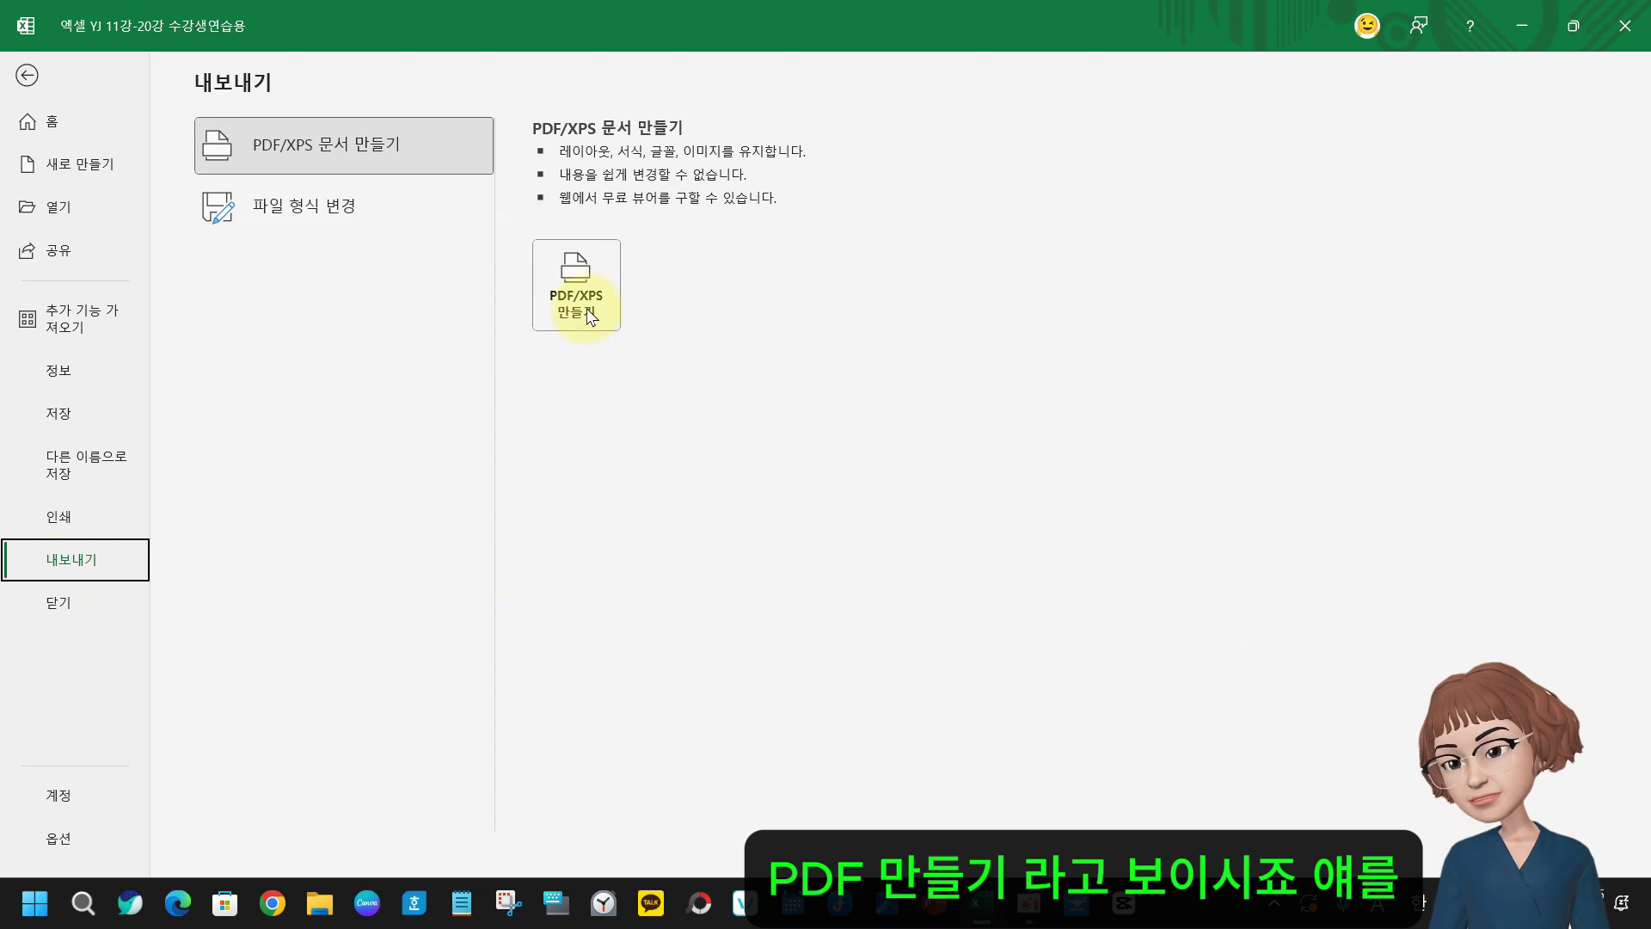
pyautogui.click(576, 300)
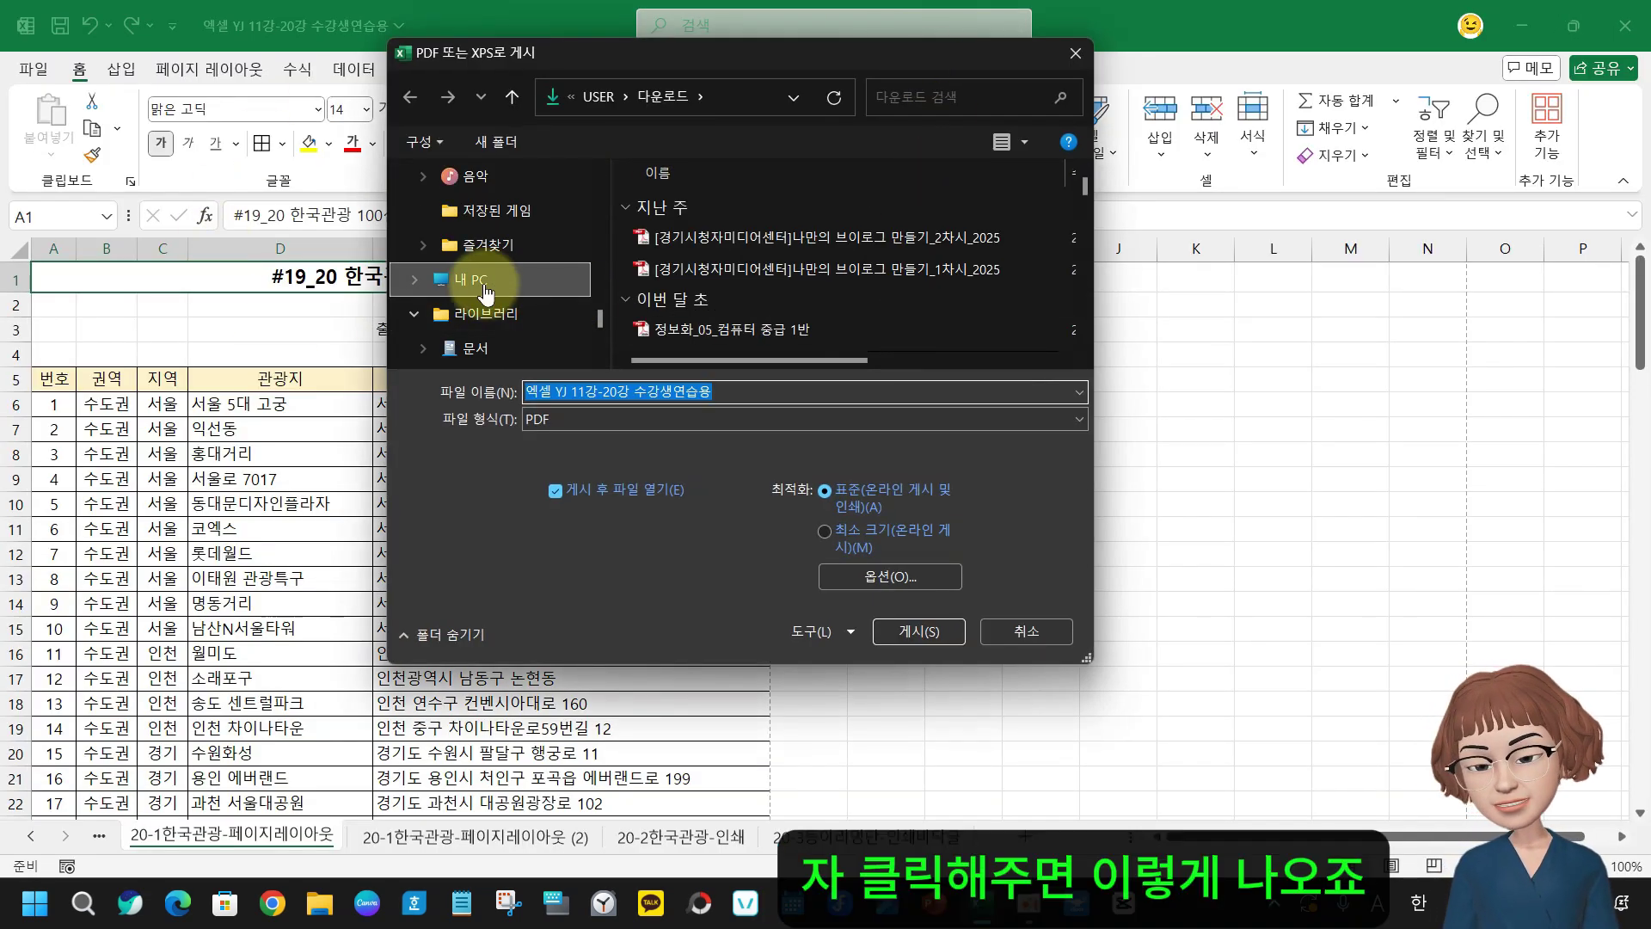
pyautogui.scroll(10, 486, 293)
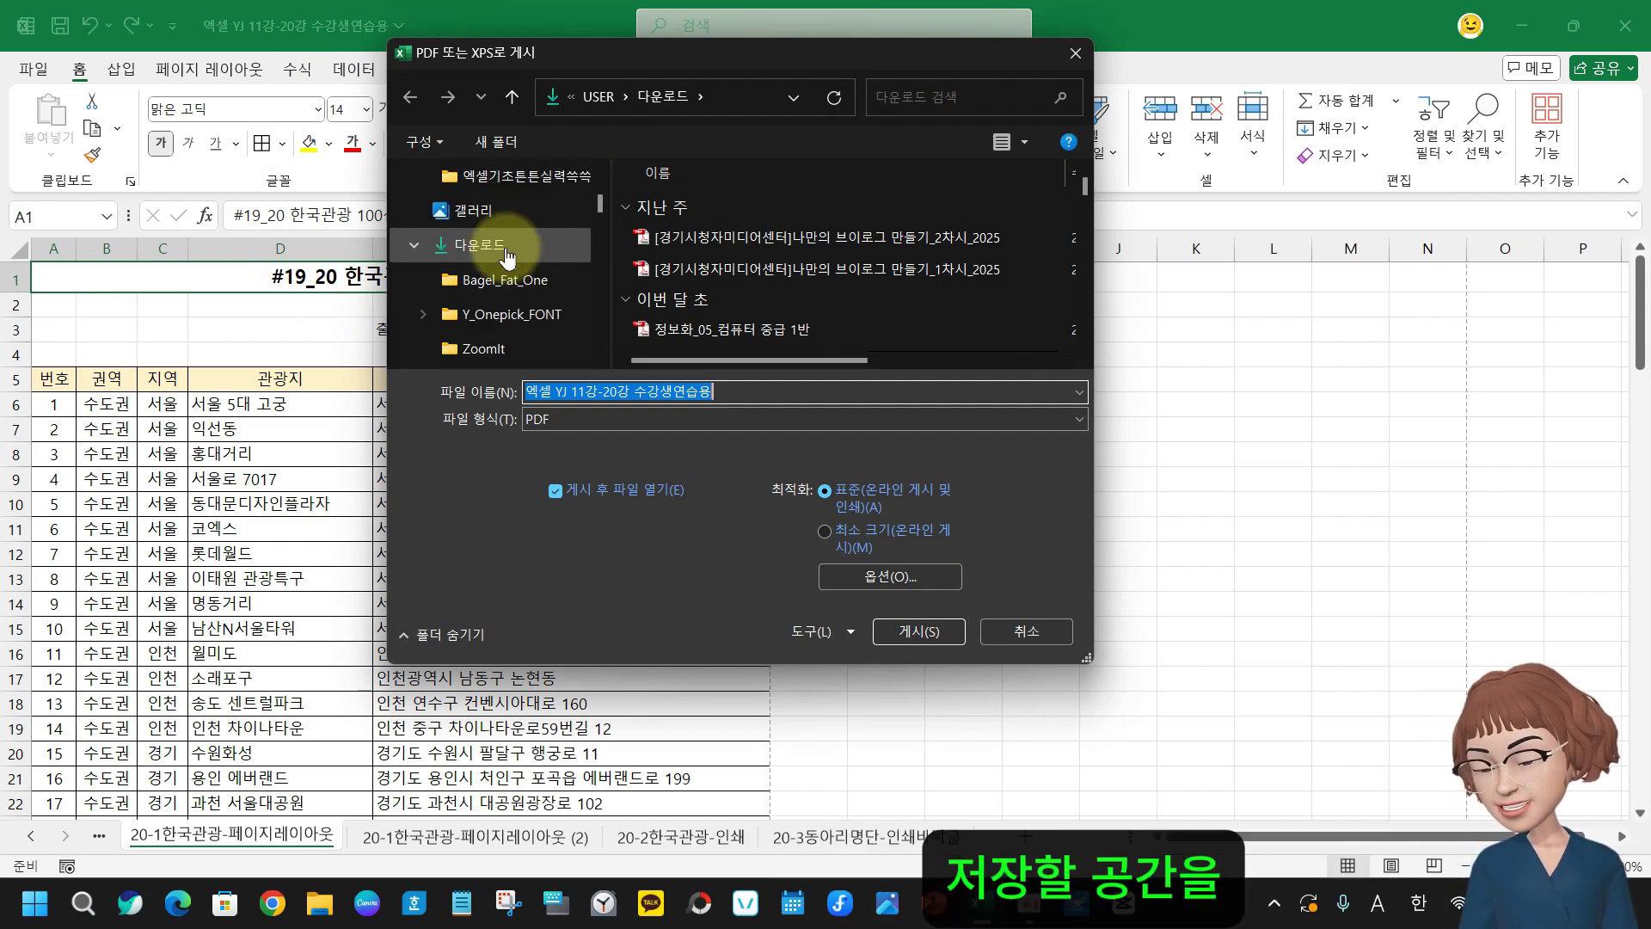
pyautogui.scroll(-5, 508, 256)
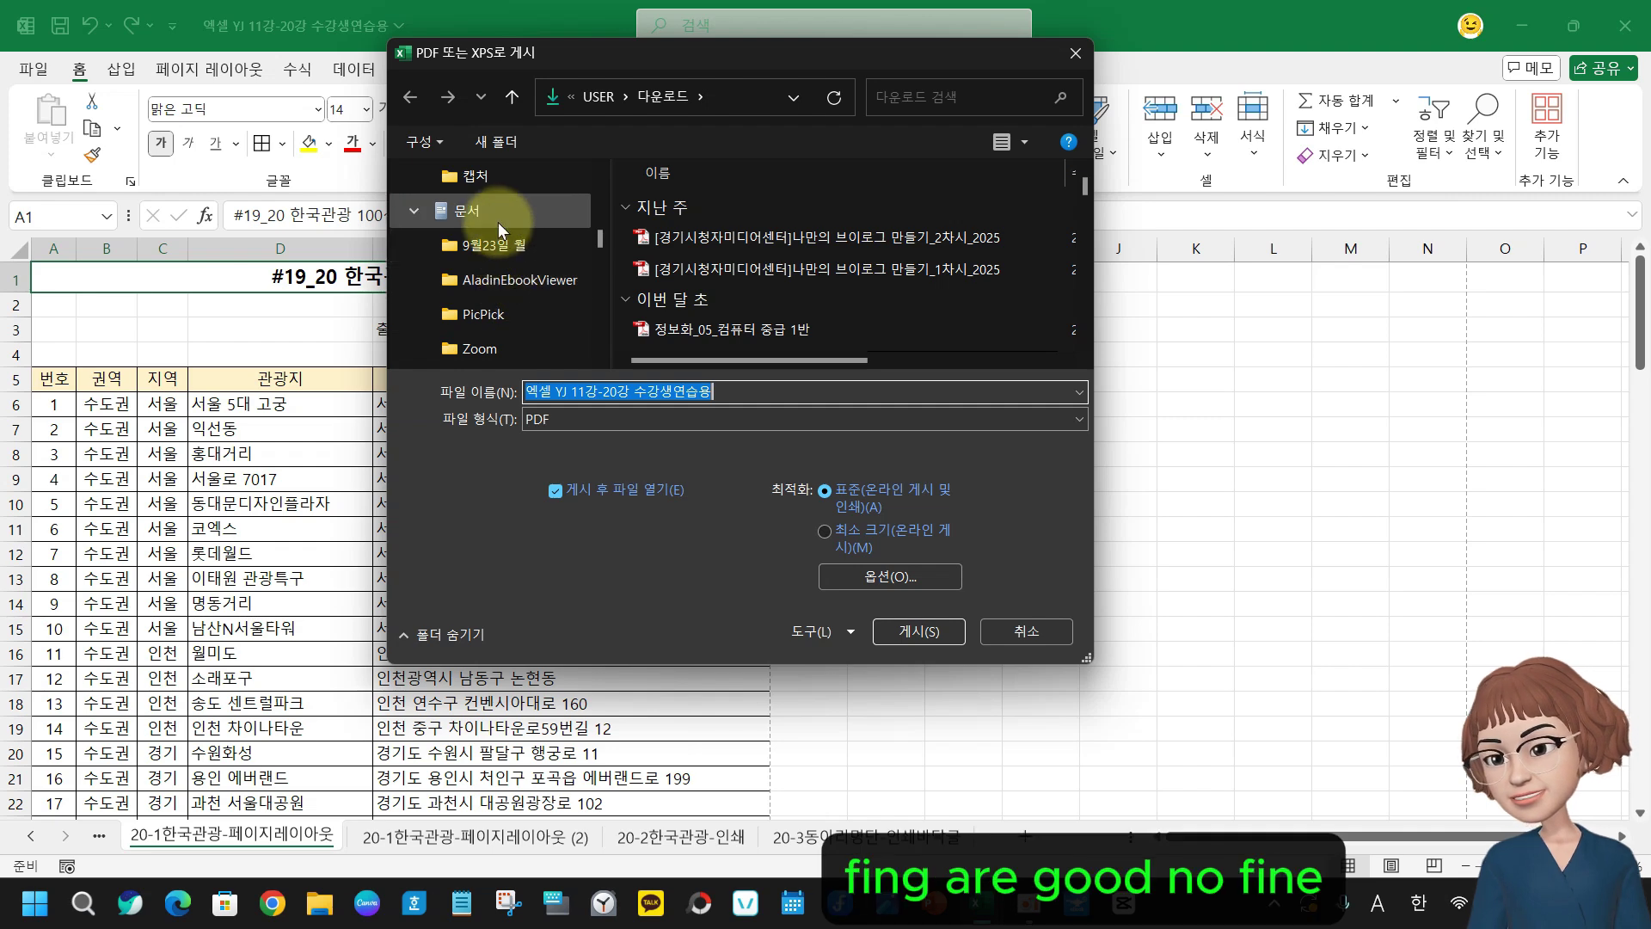
pyautogui.scroll(1, 489, 250)
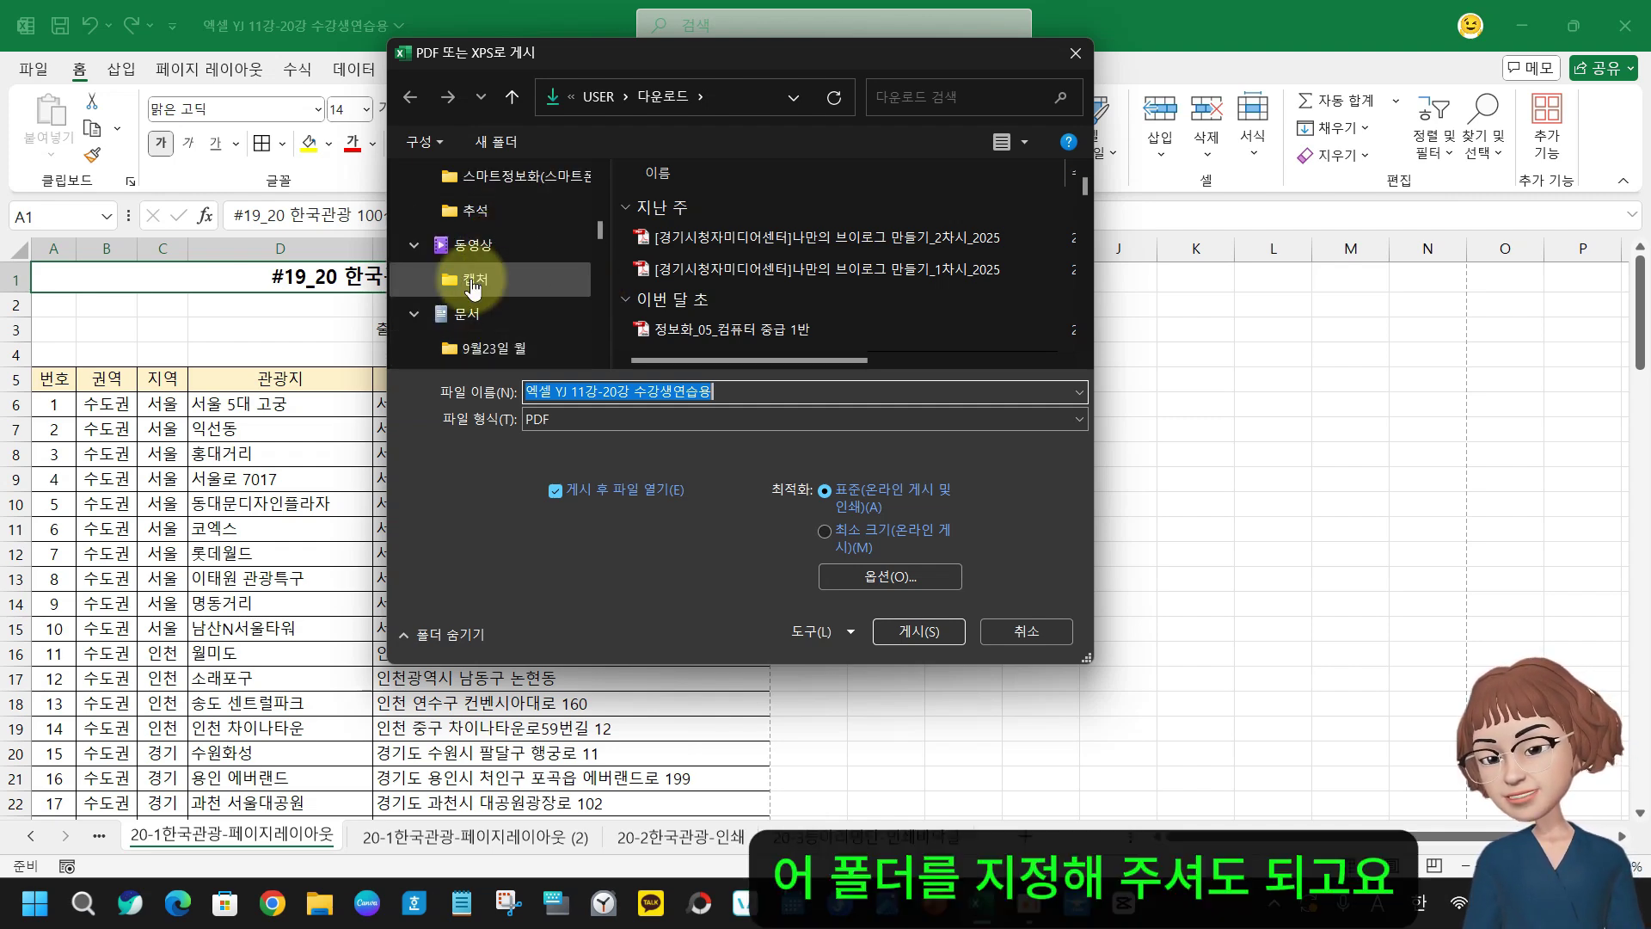
pyautogui.scroll(-3, 473, 288)
pyautogui.click(490, 214)
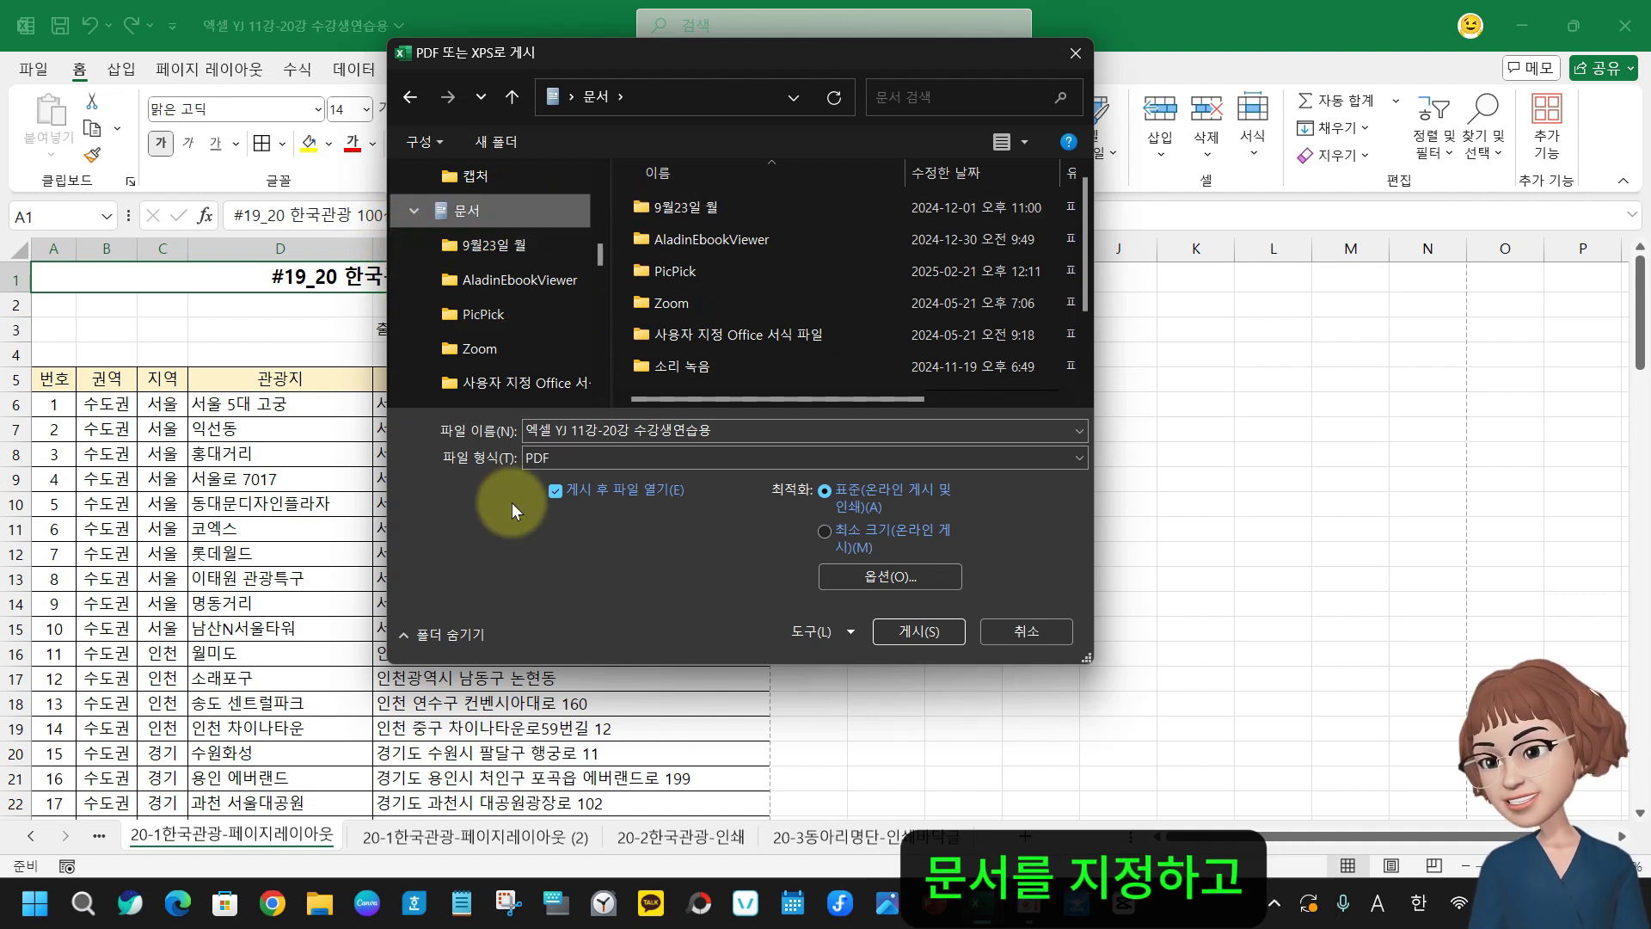
pyautogui.hotkey('ctrl', '2')
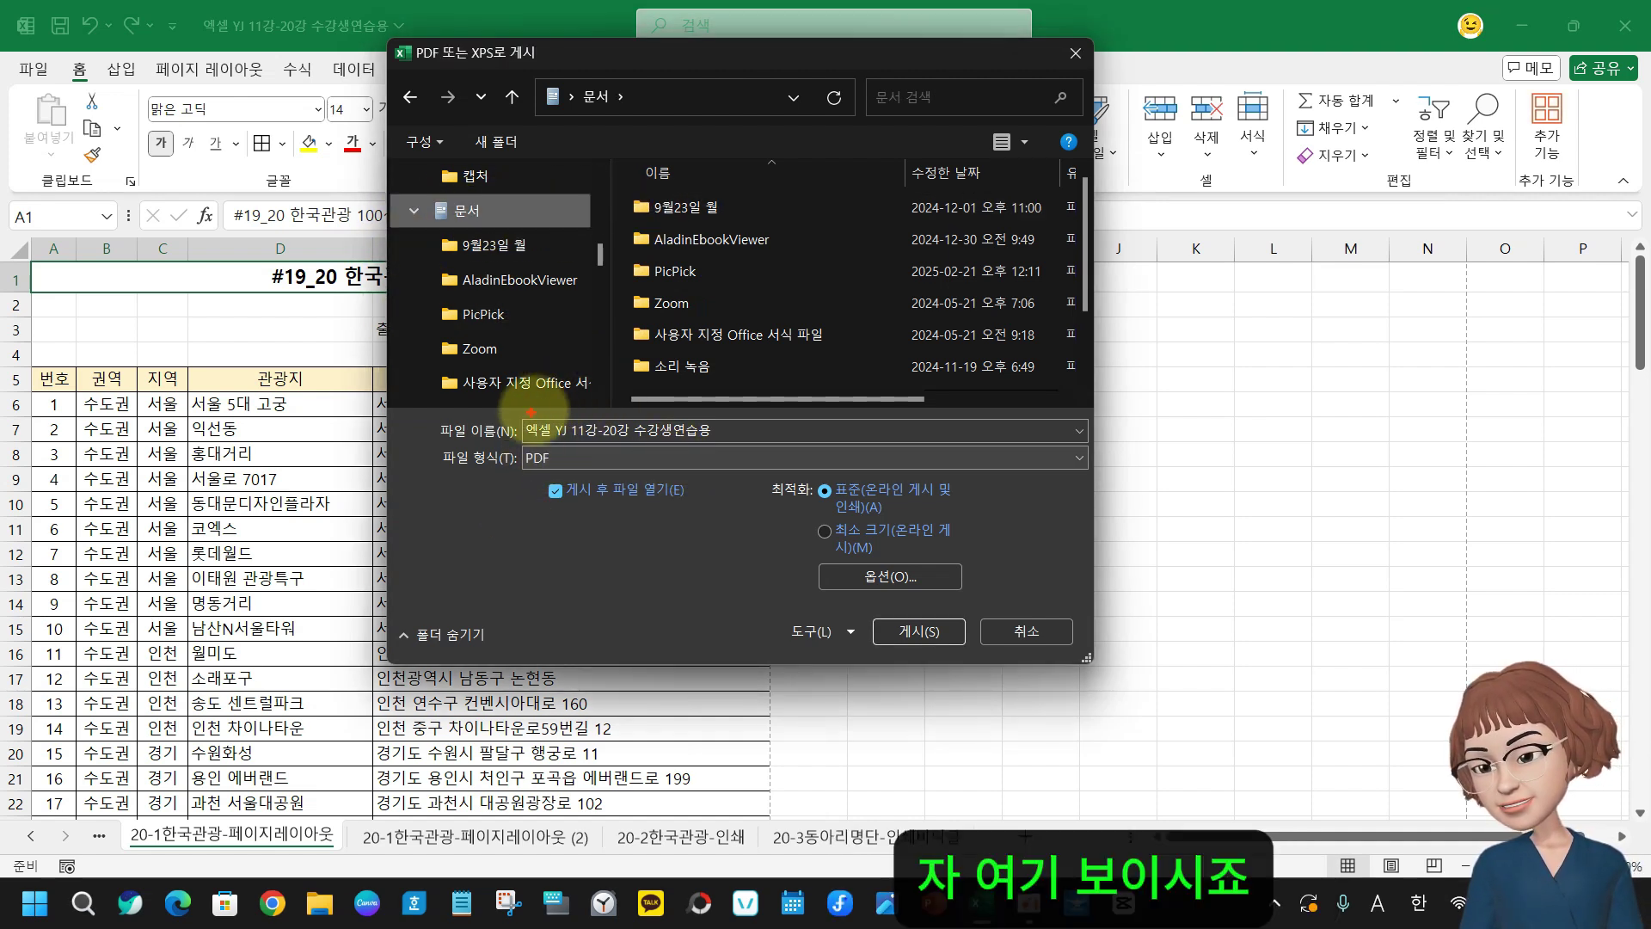
pyautogui.moveTo(489, 408)
pyautogui.mouseDown()
pyautogui.moveTo(612, 463)
pyautogui.moveTo(834, 493)
pyautogui.mouseUp()
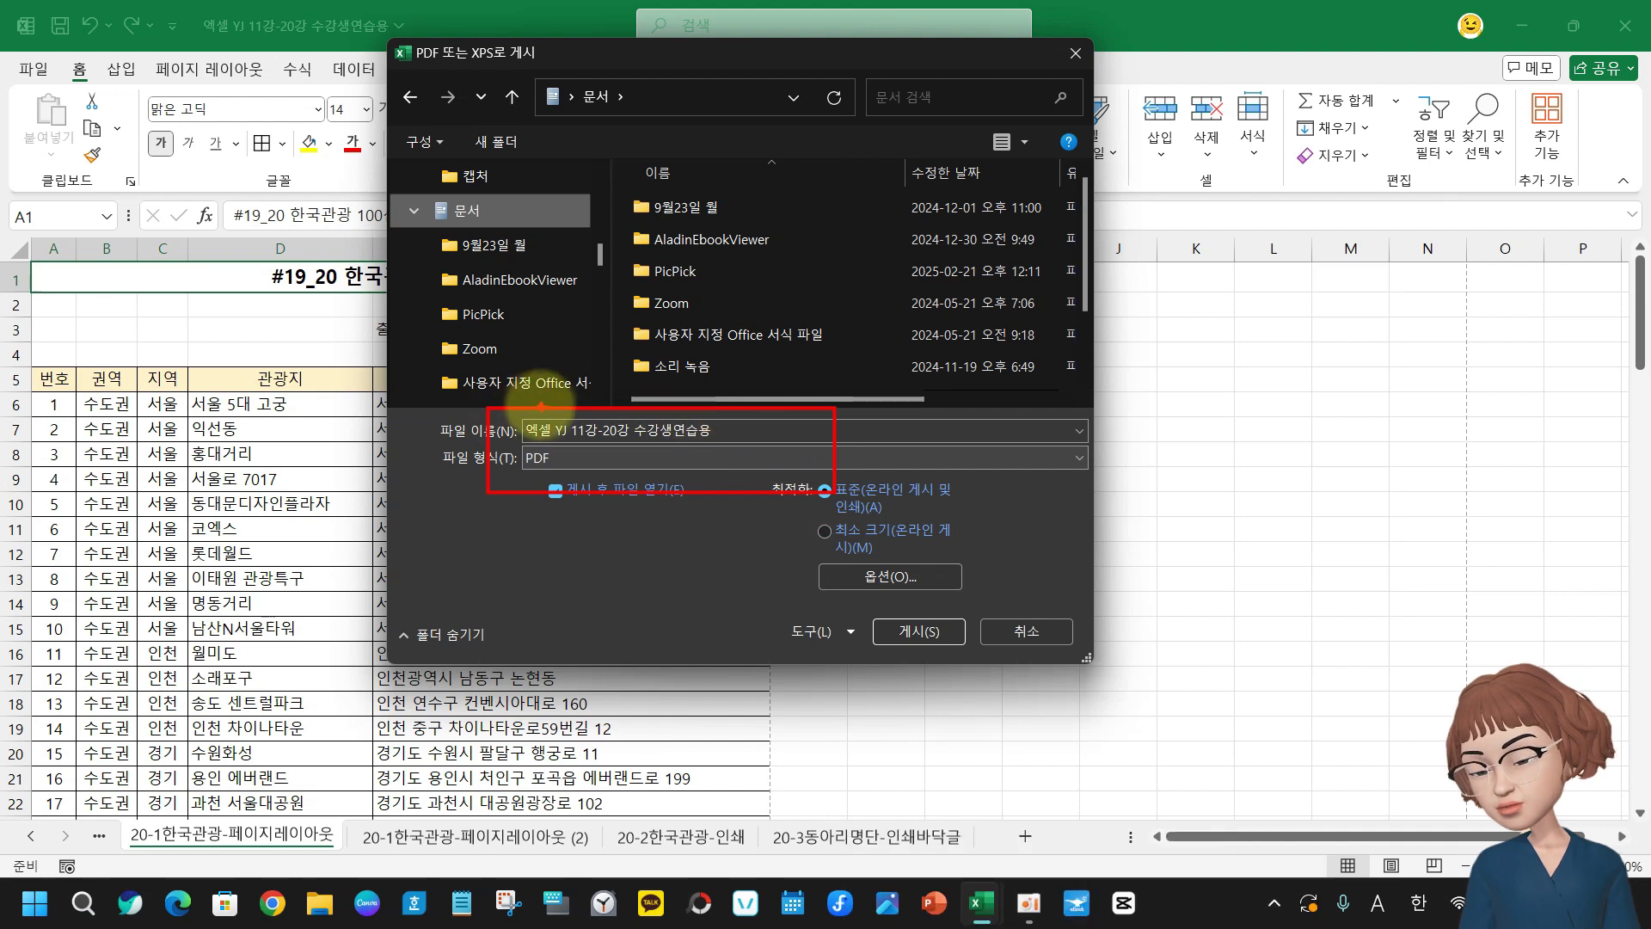
pyautogui.moveTo(513, 413); pyautogui.dragTo(750, 440)
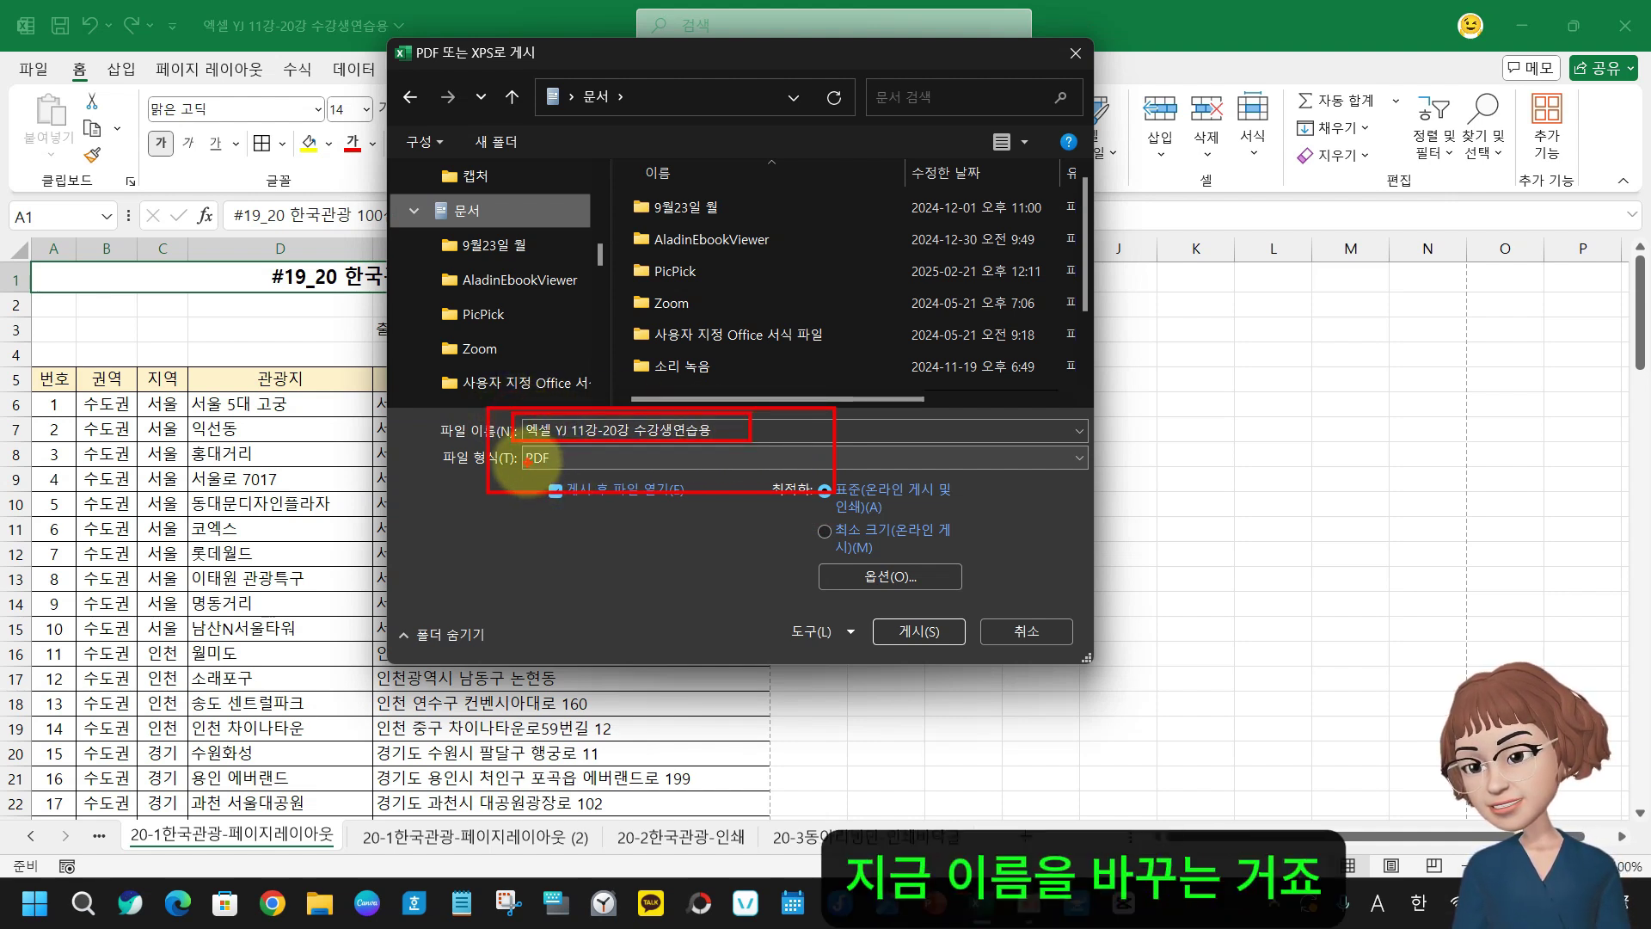
pyautogui.moveTo(539, 462)
pyautogui.mouseDown()
pyautogui.moveTo(551, 480)
pyautogui.moveTo(566, 465)
pyautogui.mouseUp()
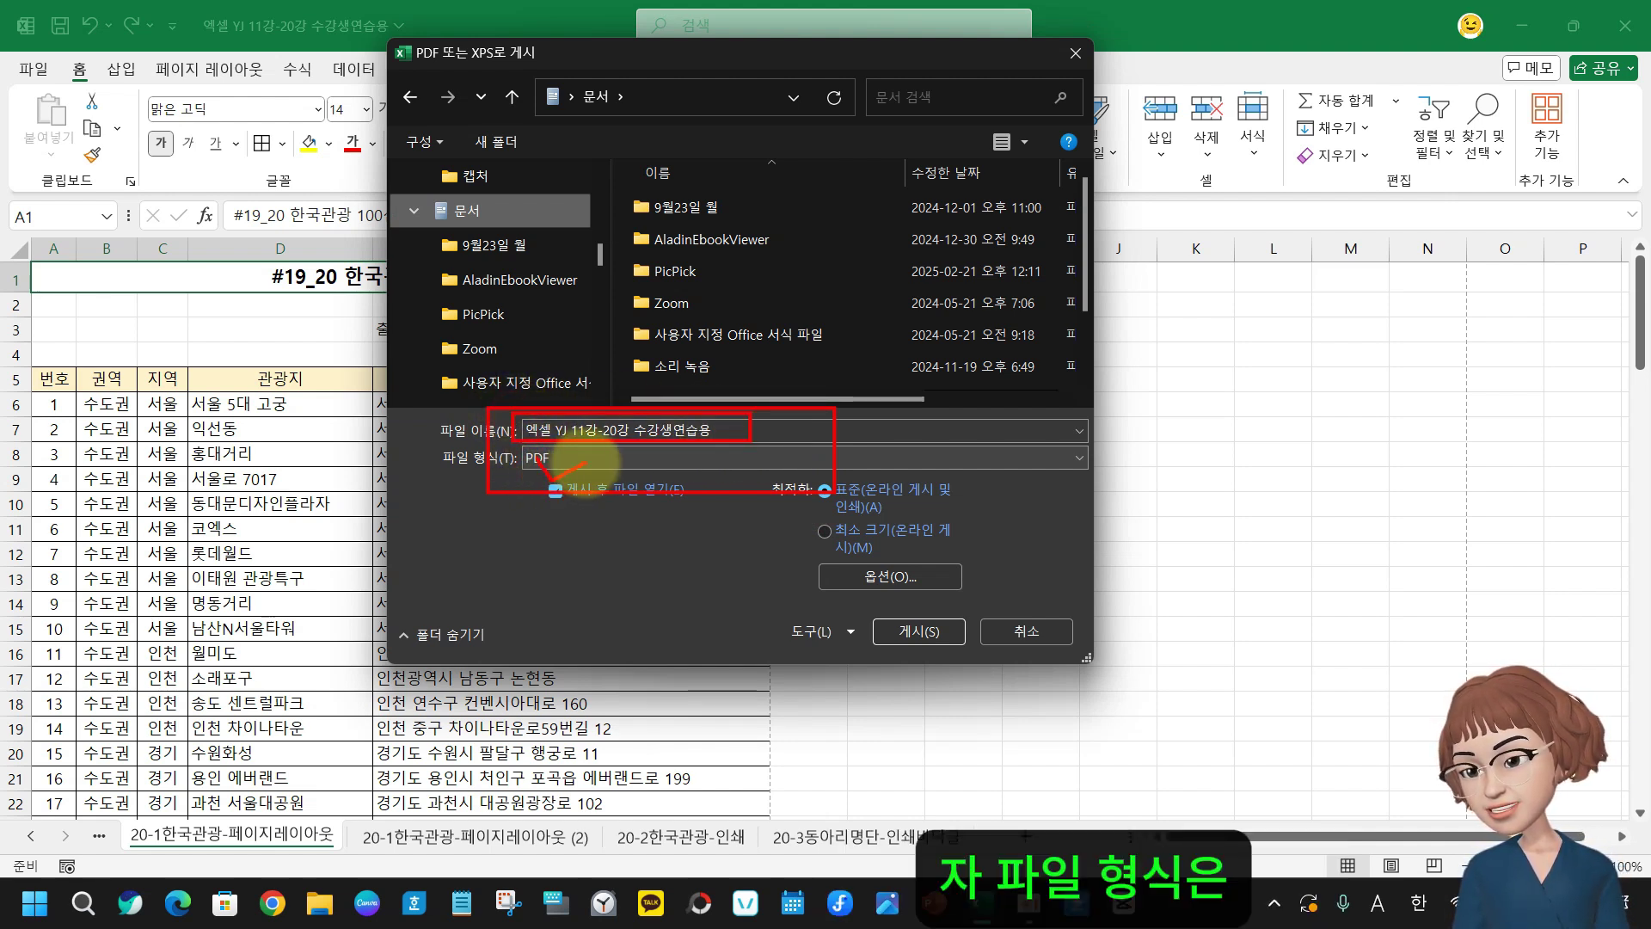
pyautogui.moveTo(834, 608); pyautogui.dragTo(989, 667)
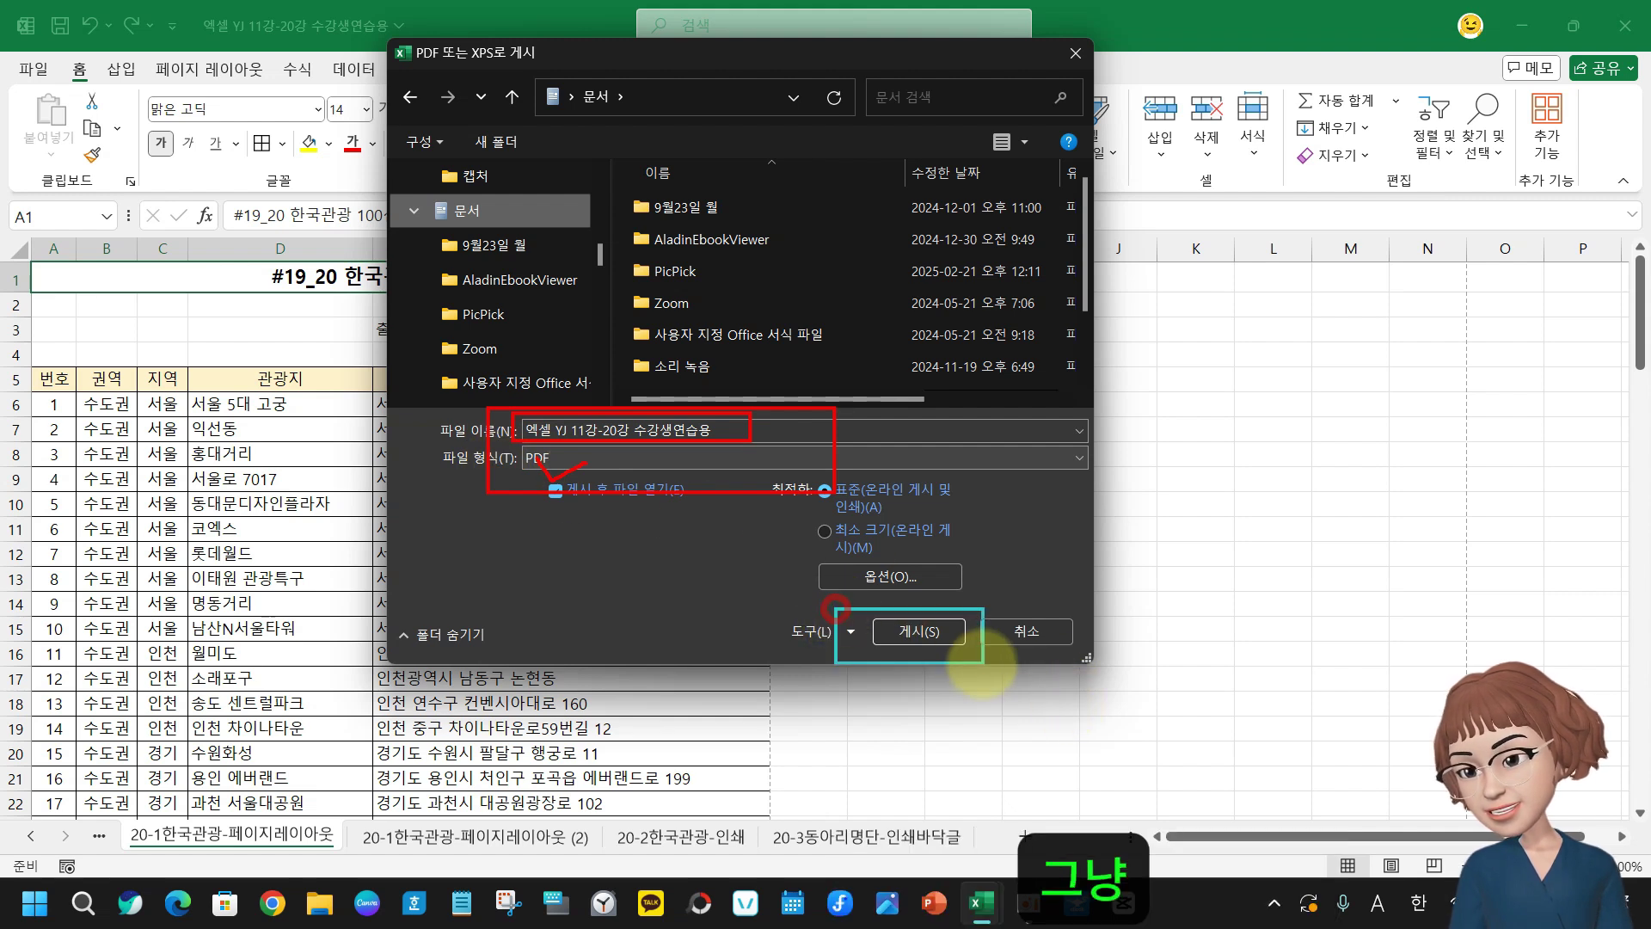
pyautogui.moveTo(963, 589)
pyautogui.mouseDown()
pyautogui.moveTo(1019, 607)
pyautogui.moveTo(1058, 587)
pyautogui.mouseUp()
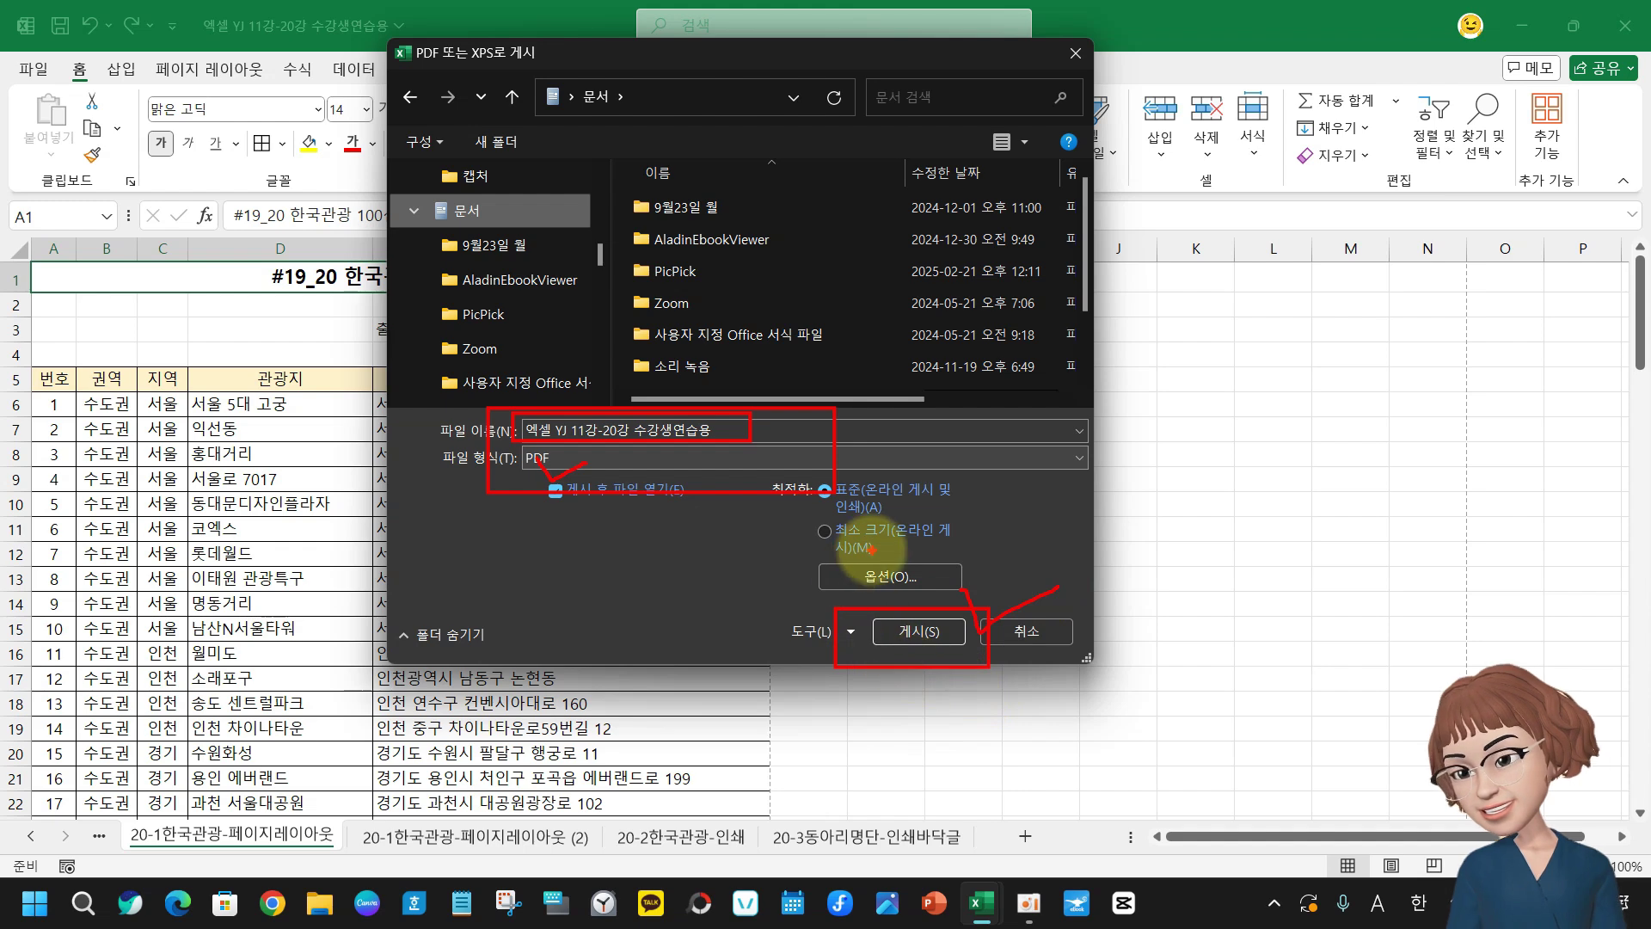
pyautogui.moveTo(932, 494)
pyautogui.mouseDown()
pyautogui.moveTo(987, 516)
pyautogui.moveTo(977, 545)
pyautogui.moveTo(1004, 571)
pyautogui.mouseUp()
pyautogui.moveTo(796, 516); pyautogui.dragTo(962, 562)
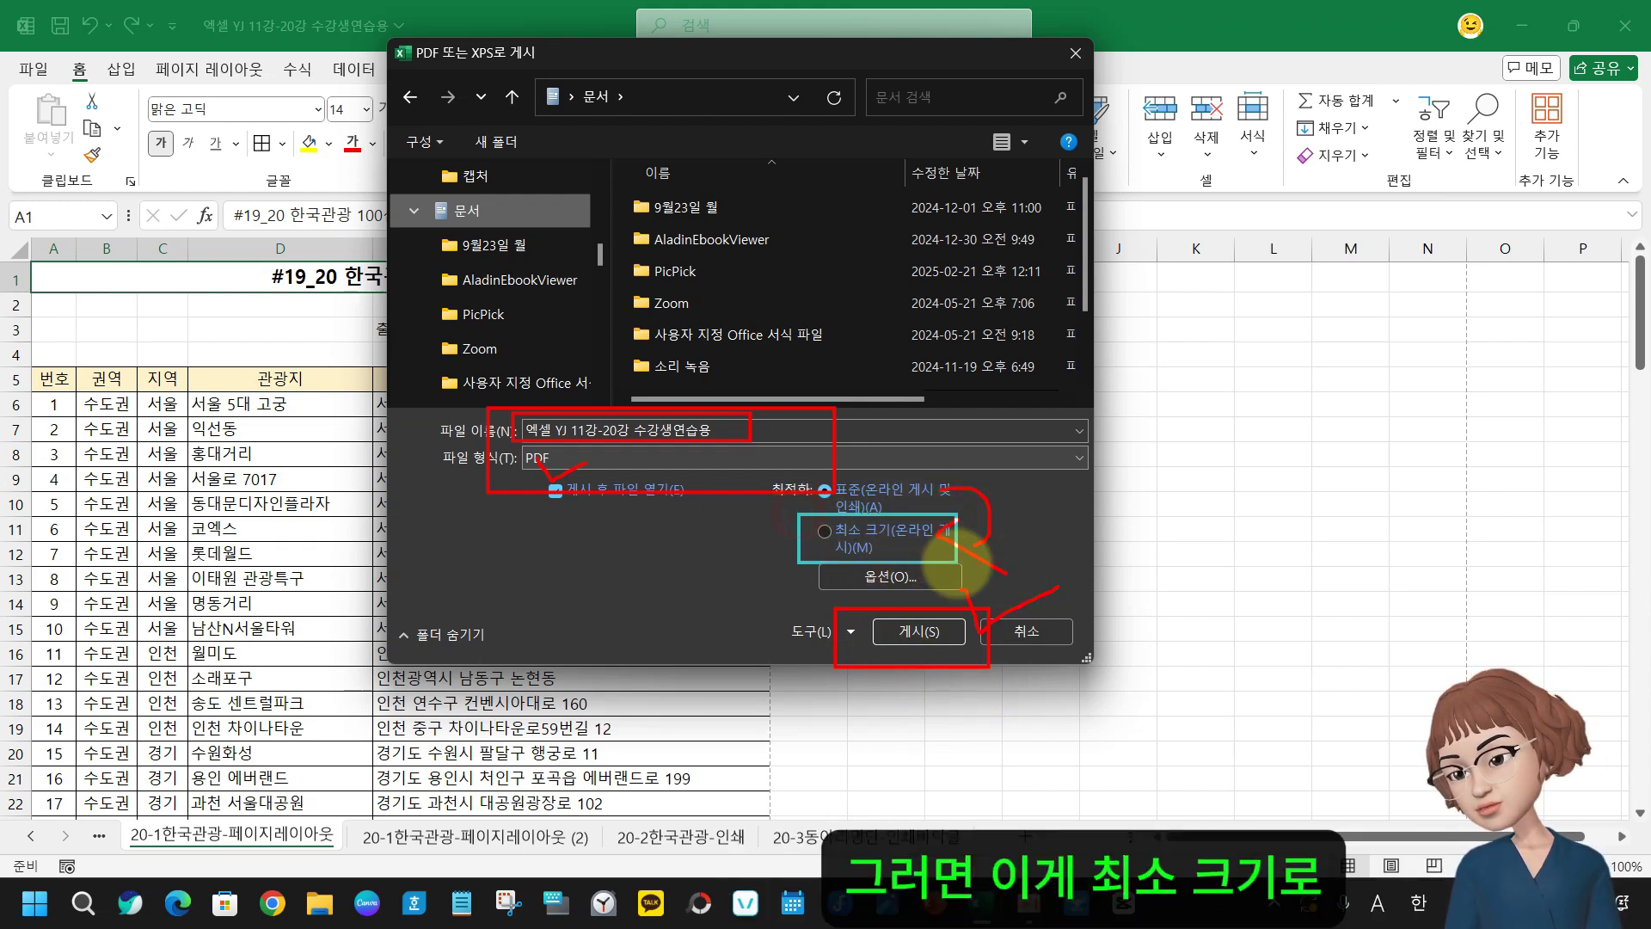
pyautogui.moveTo(763, 519)
pyautogui.mouseDown()
pyautogui.moveTo(792, 555)
pyautogui.moveTo(817, 521)
pyautogui.mouseUp()
pyautogui.press('Escape')
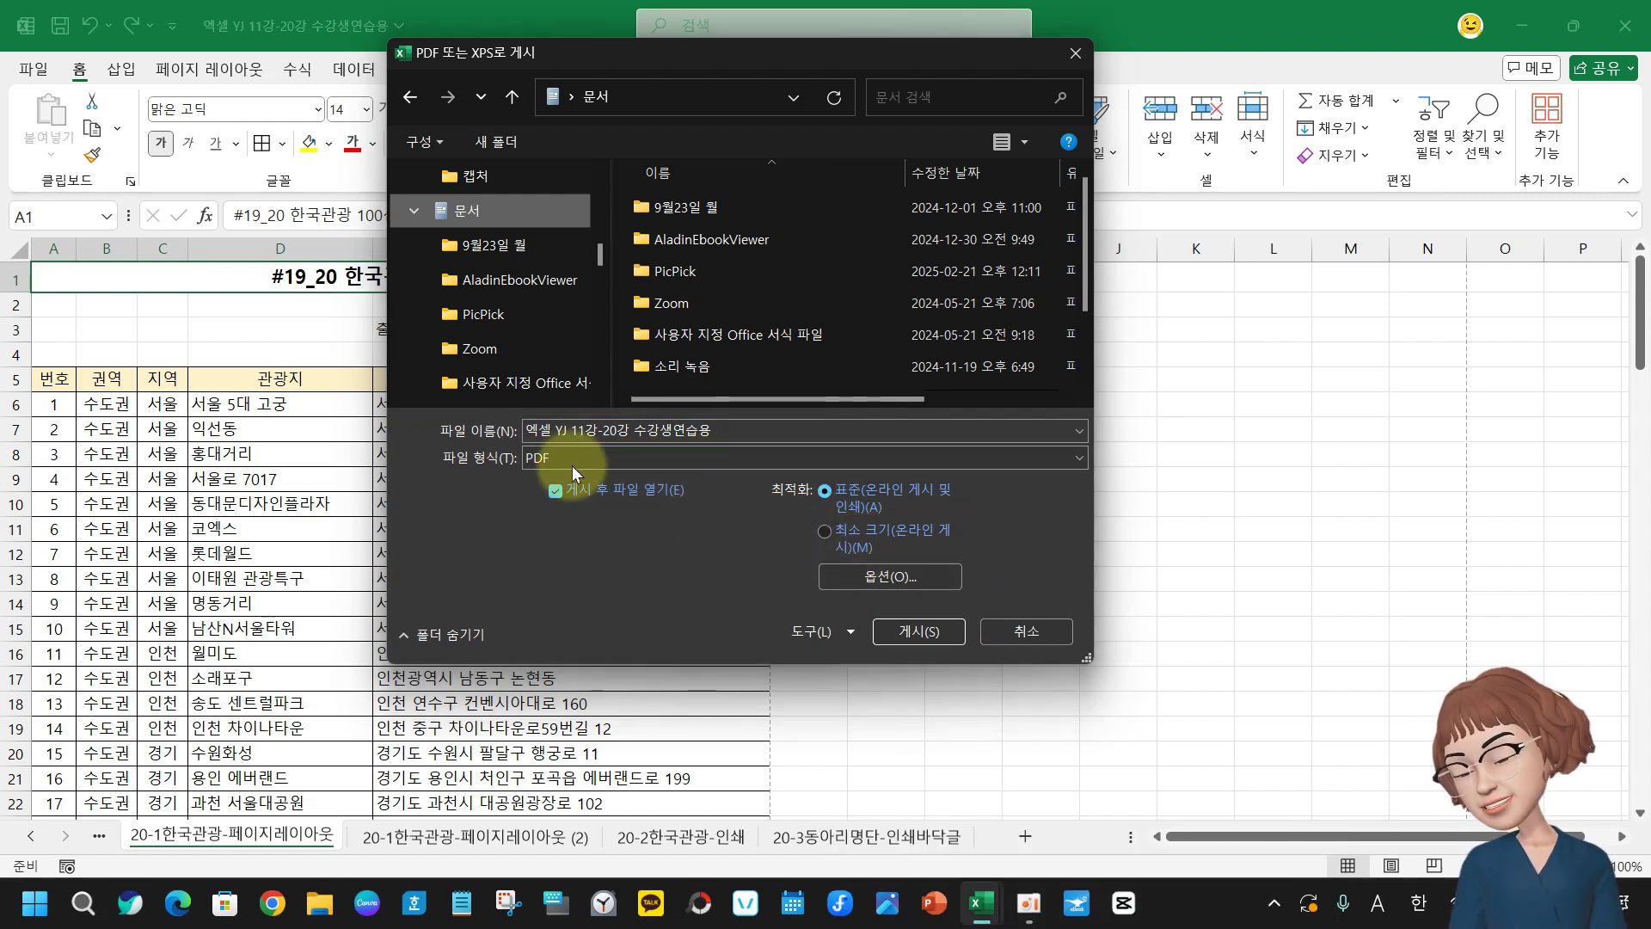
pyautogui.click(764, 430)
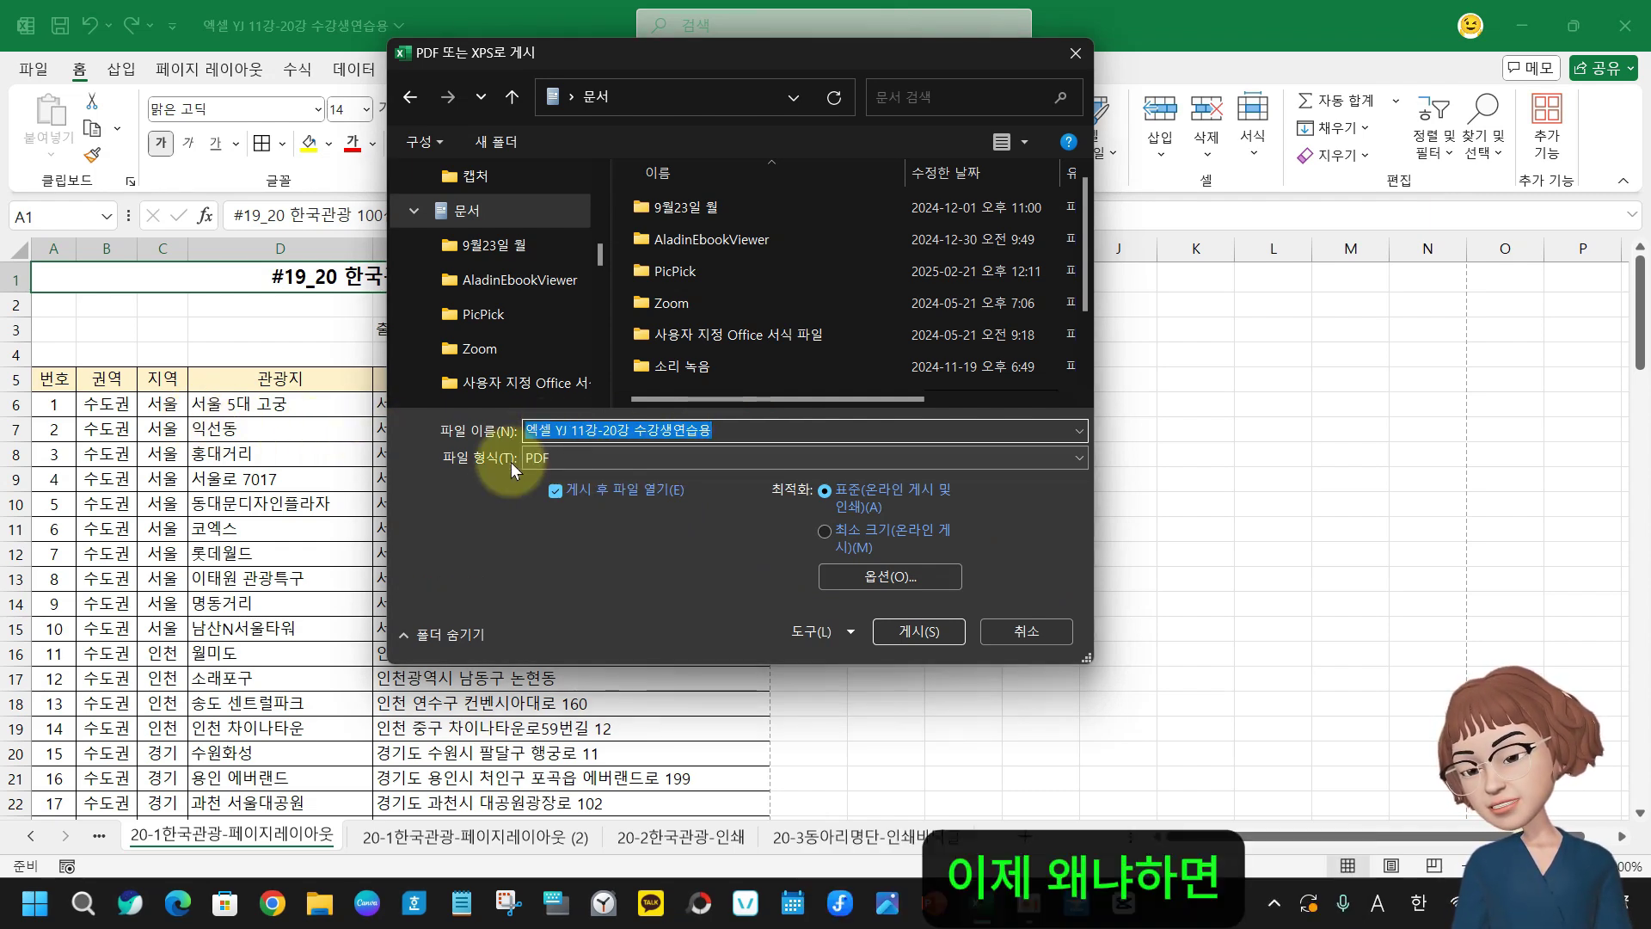
pyautogui.hotkey('ctrl', '2')
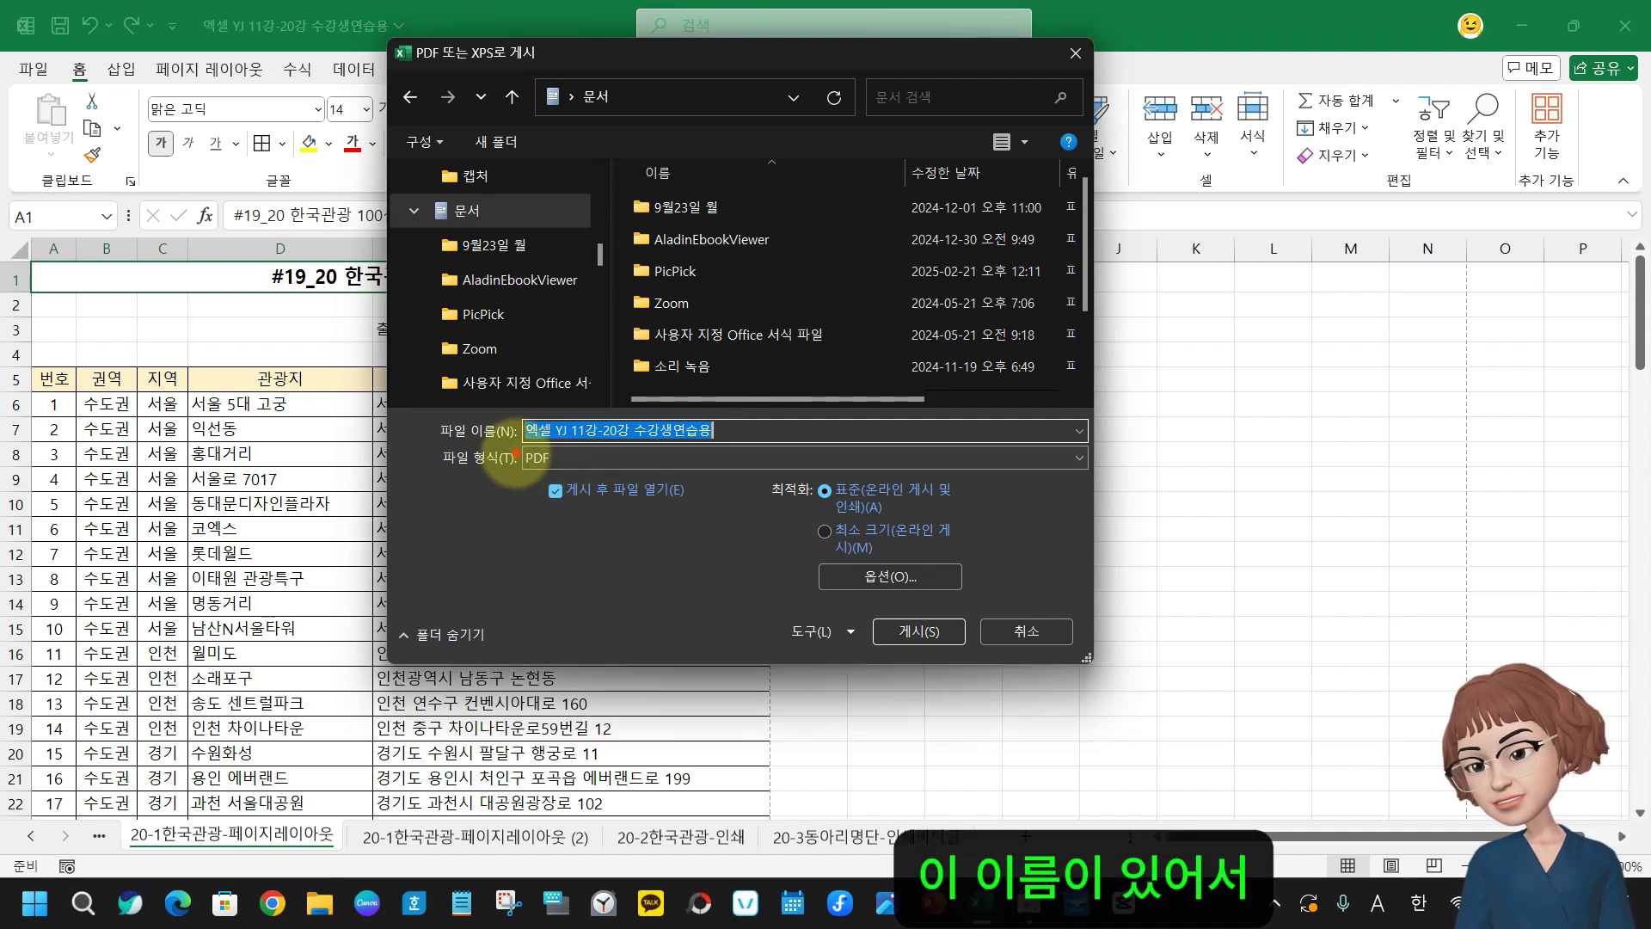
pyautogui.moveTo(514, 443)
pyautogui.mouseDown()
pyautogui.moveTo(572, 469)
pyautogui.moveTo(714, 469)
pyautogui.mouseUp()
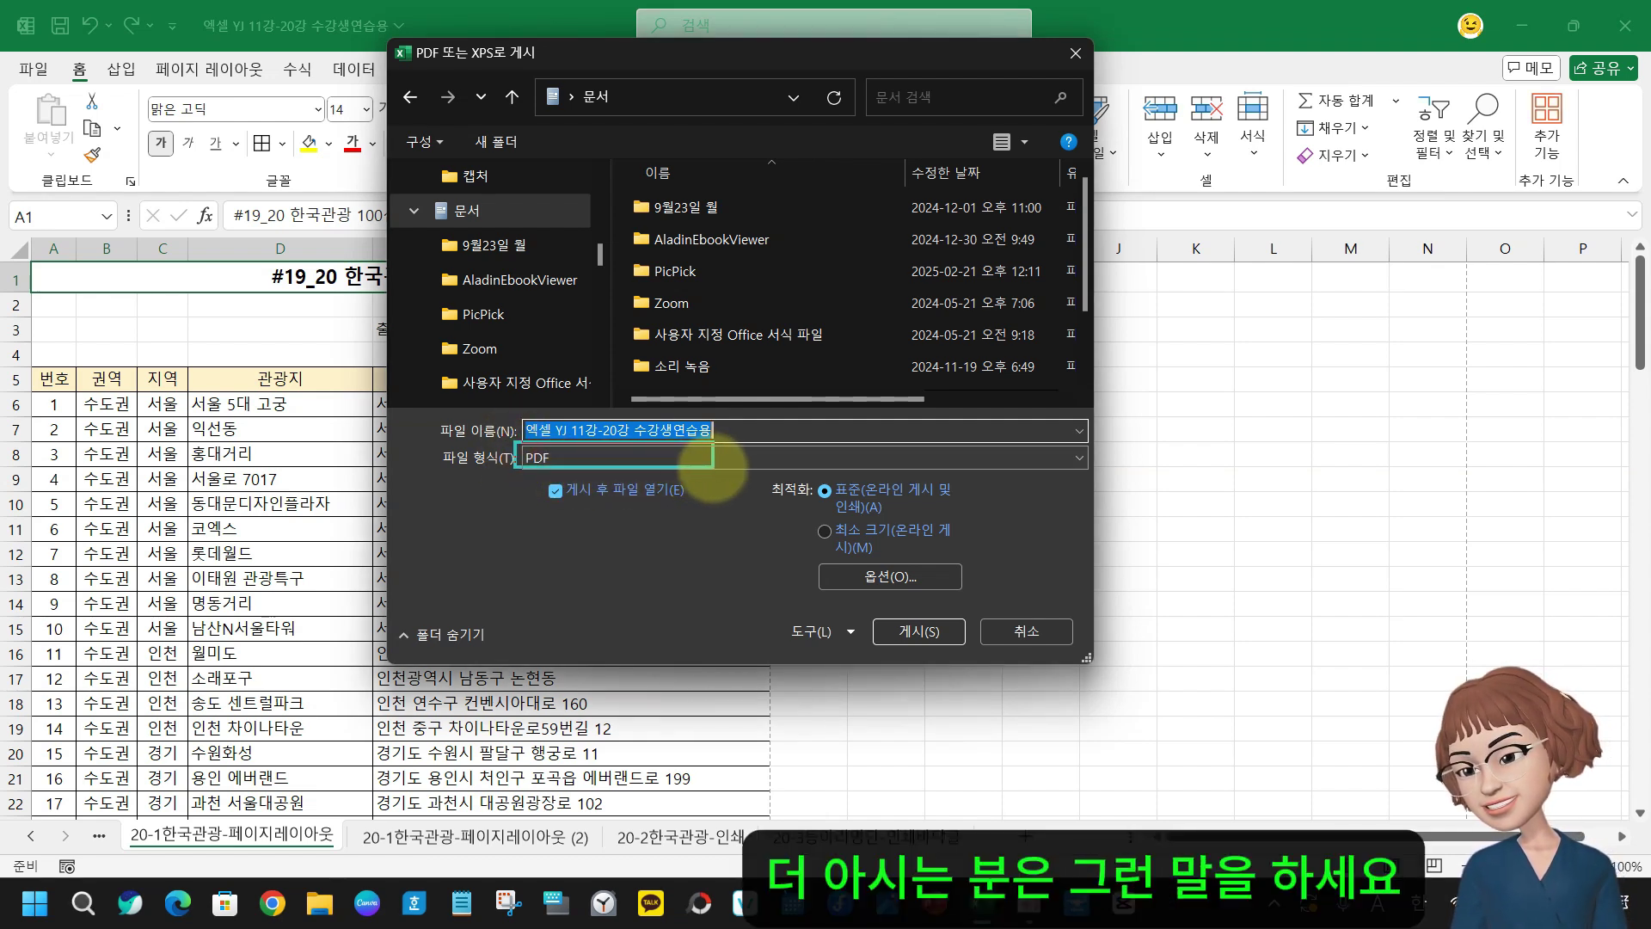
pyautogui.moveTo(563, 462)
pyautogui.mouseDown()
pyautogui.moveTo(582, 506)
pyautogui.moveTo(557, 547)
pyautogui.moveTo(571, 553)
pyautogui.moveTo(560, 527)
pyautogui.mouseUp()
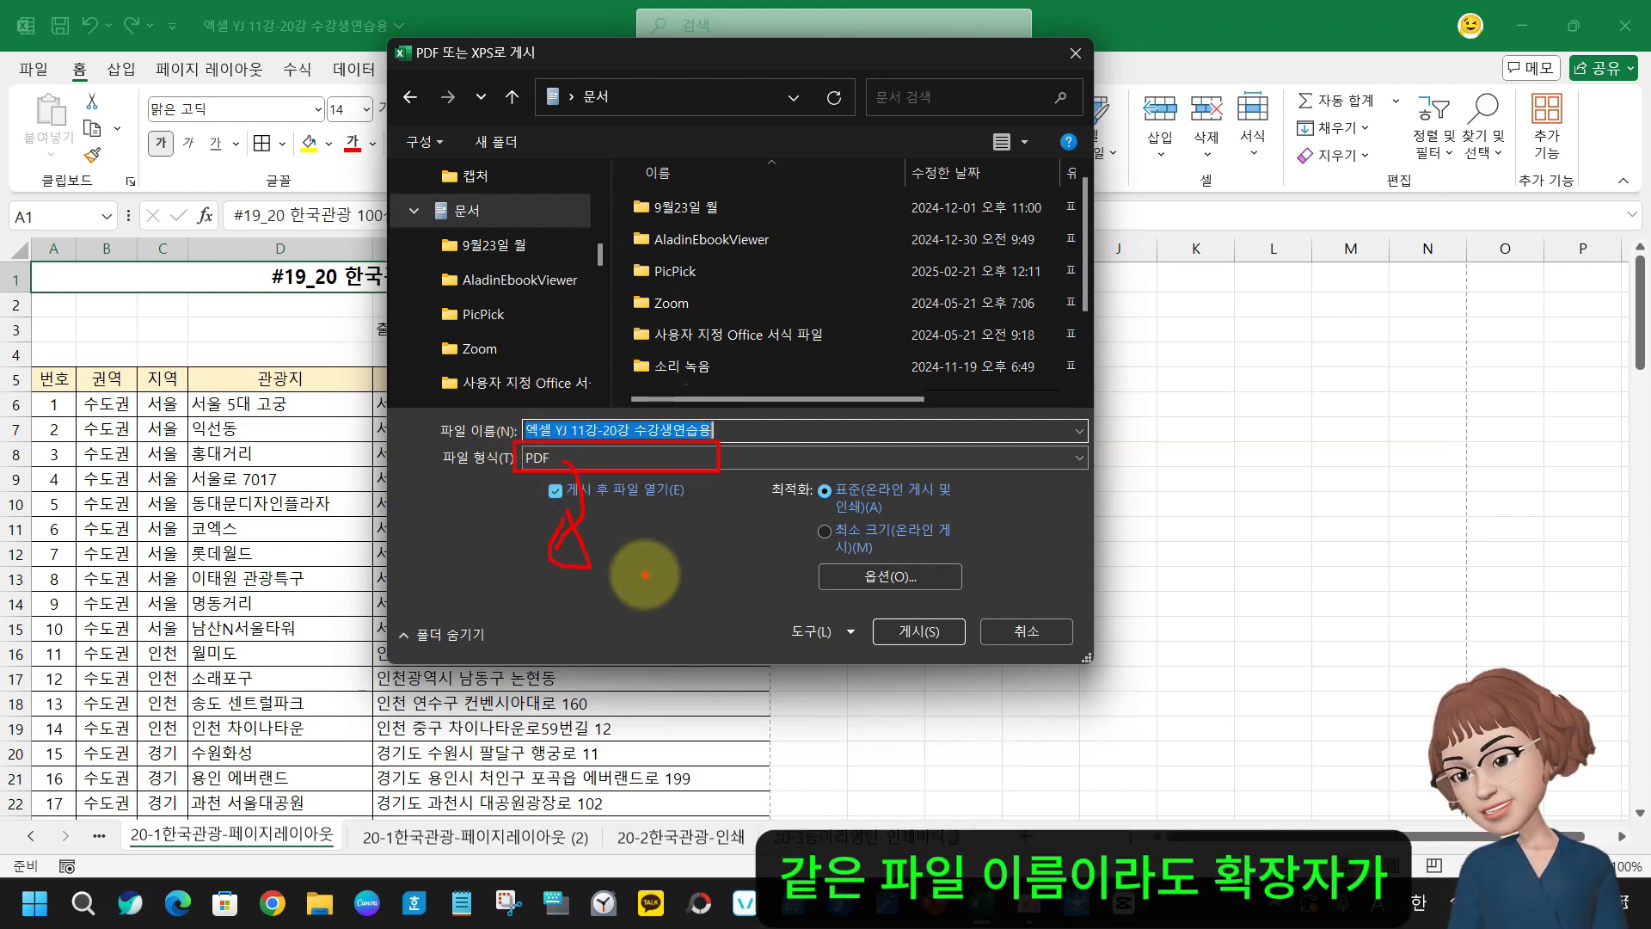
pyautogui.moveTo(621, 573); pyautogui.dragTo(589, 617)
pyautogui.moveTo(588, 585)
pyautogui.mouseDown()
pyautogui.moveTo(628, 624)
pyautogui.moveTo(669, 624)
pyautogui.mouseUp()
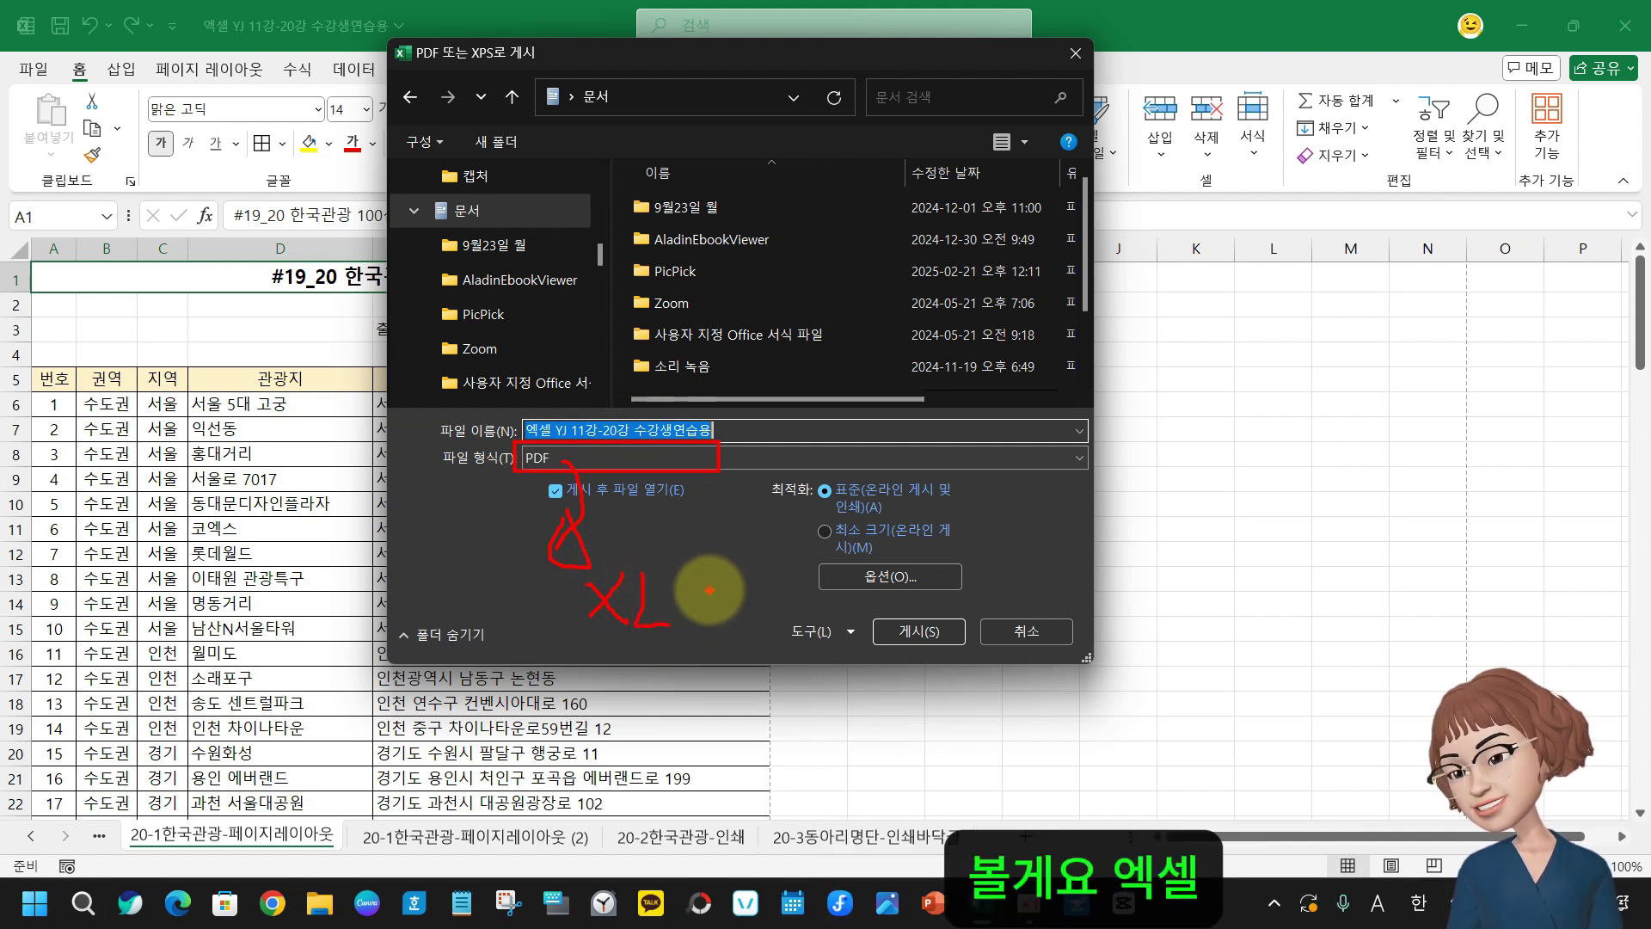
pyautogui.moveTo(707, 590)
pyautogui.mouseDown()
pyautogui.moveTo(673, 576)
pyautogui.moveTo(676, 621)
pyautogui.mouseUp()
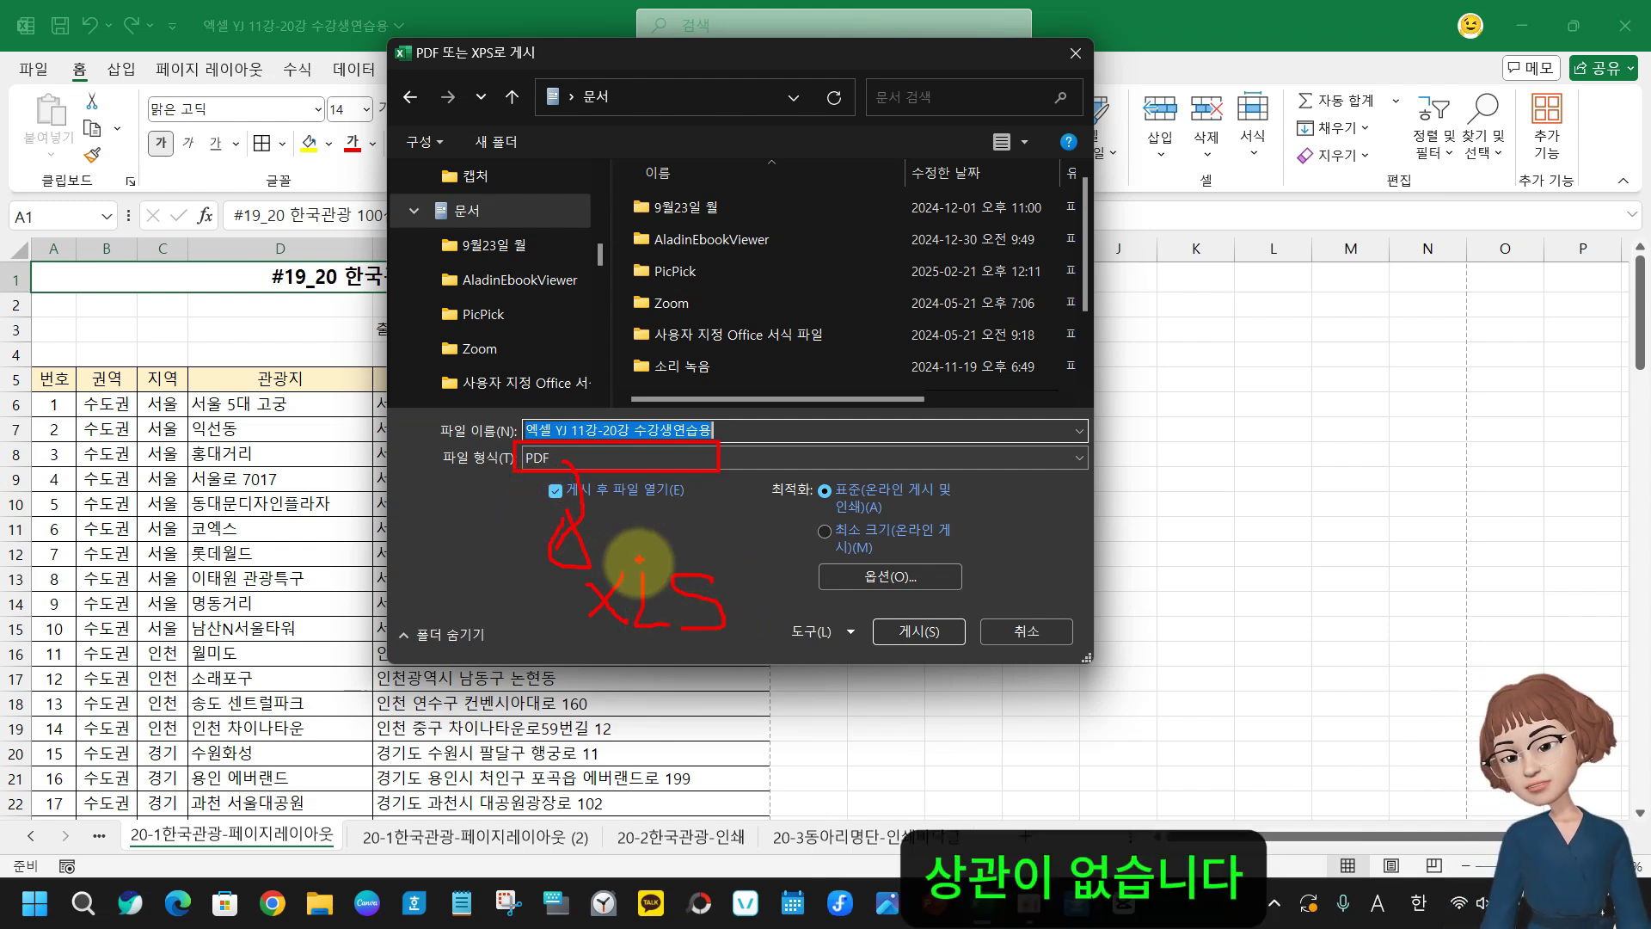
pyautogui.press('Escape')
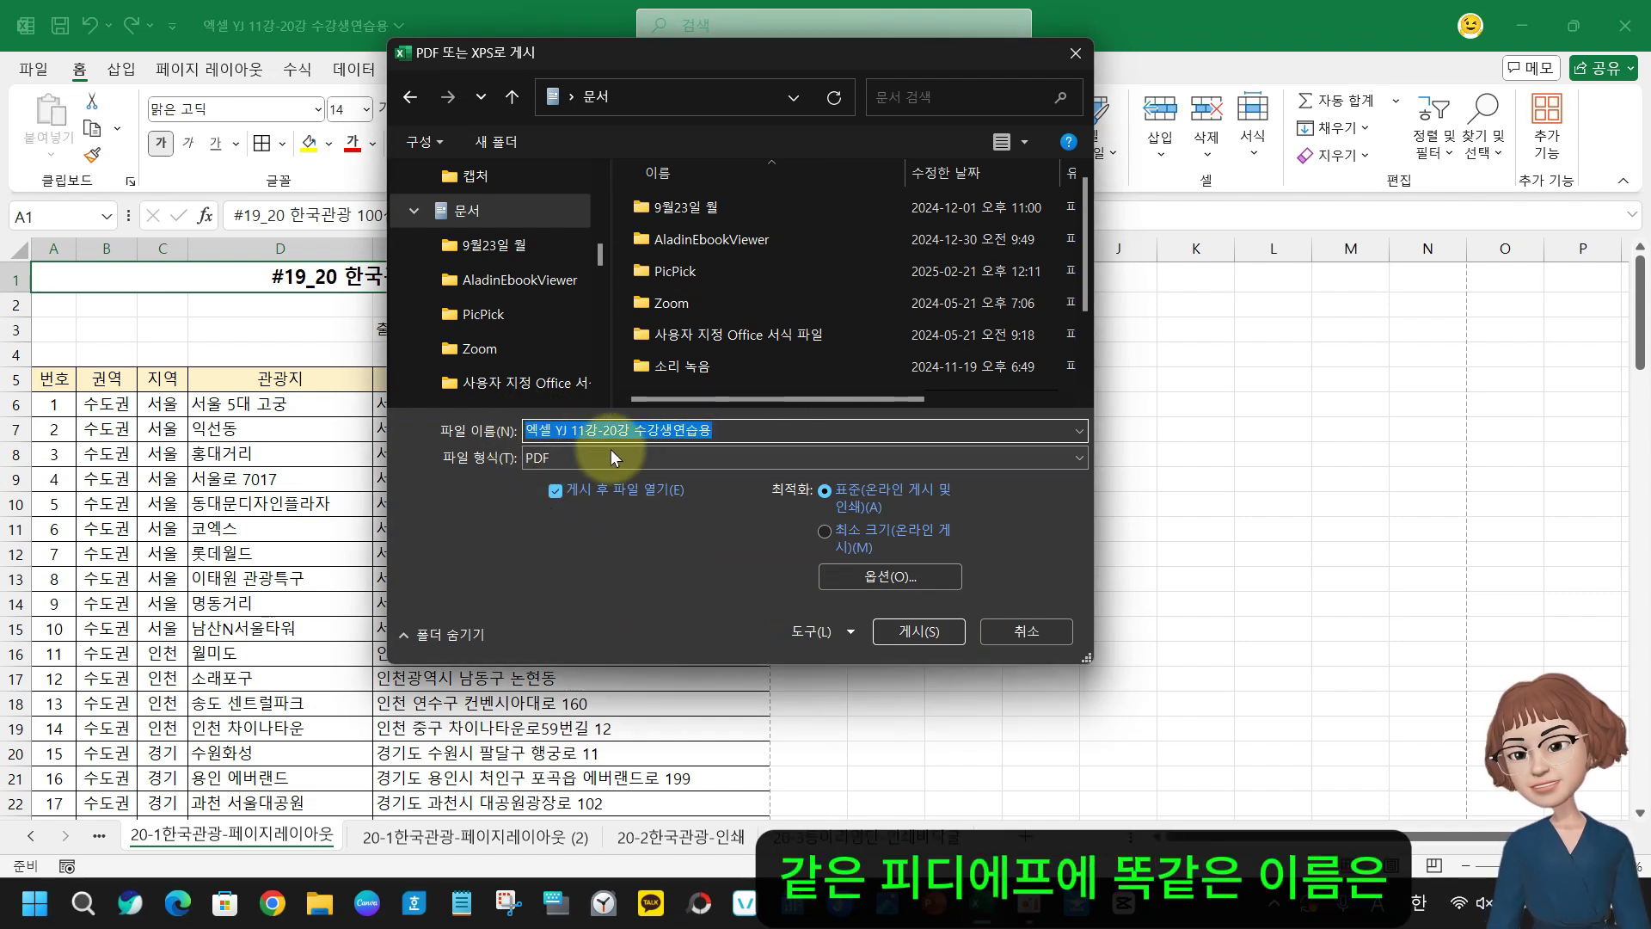
# Try to publish the PDF in the 문서 folder under USER, decline replacing the existing file, and cancel the export
pyautogui.click(725, 434)
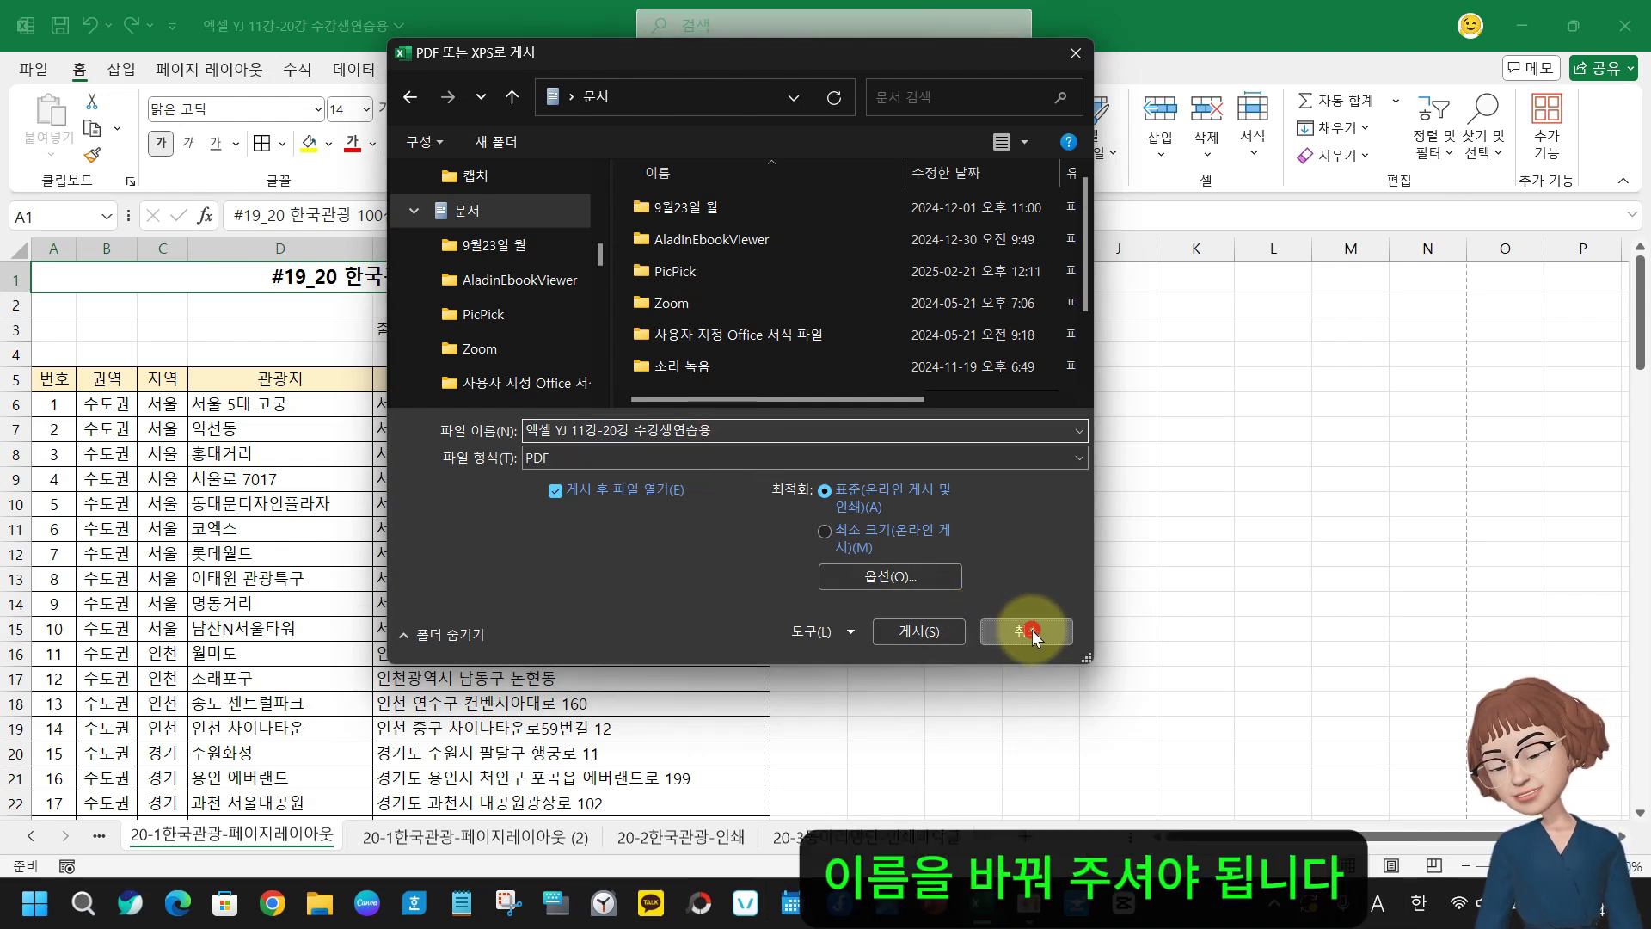
pyautogui.scroll(5, 509, 371)
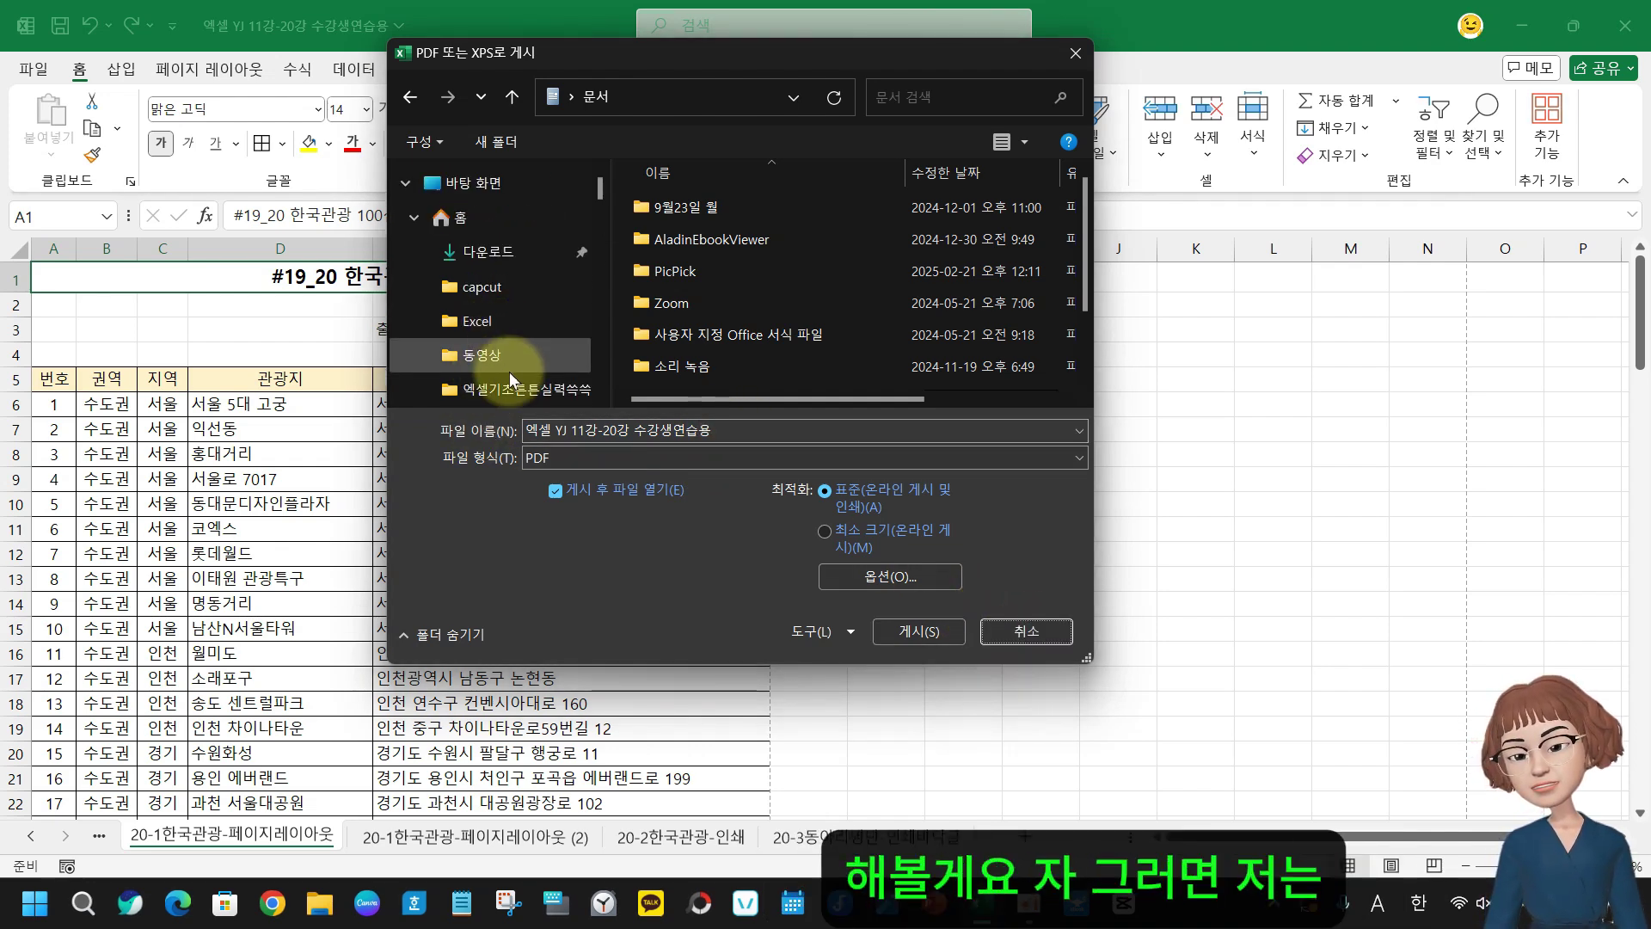
pyautogui.scroll(-3, 442, 313)
pyautogui.scroll(2, 435, 313)
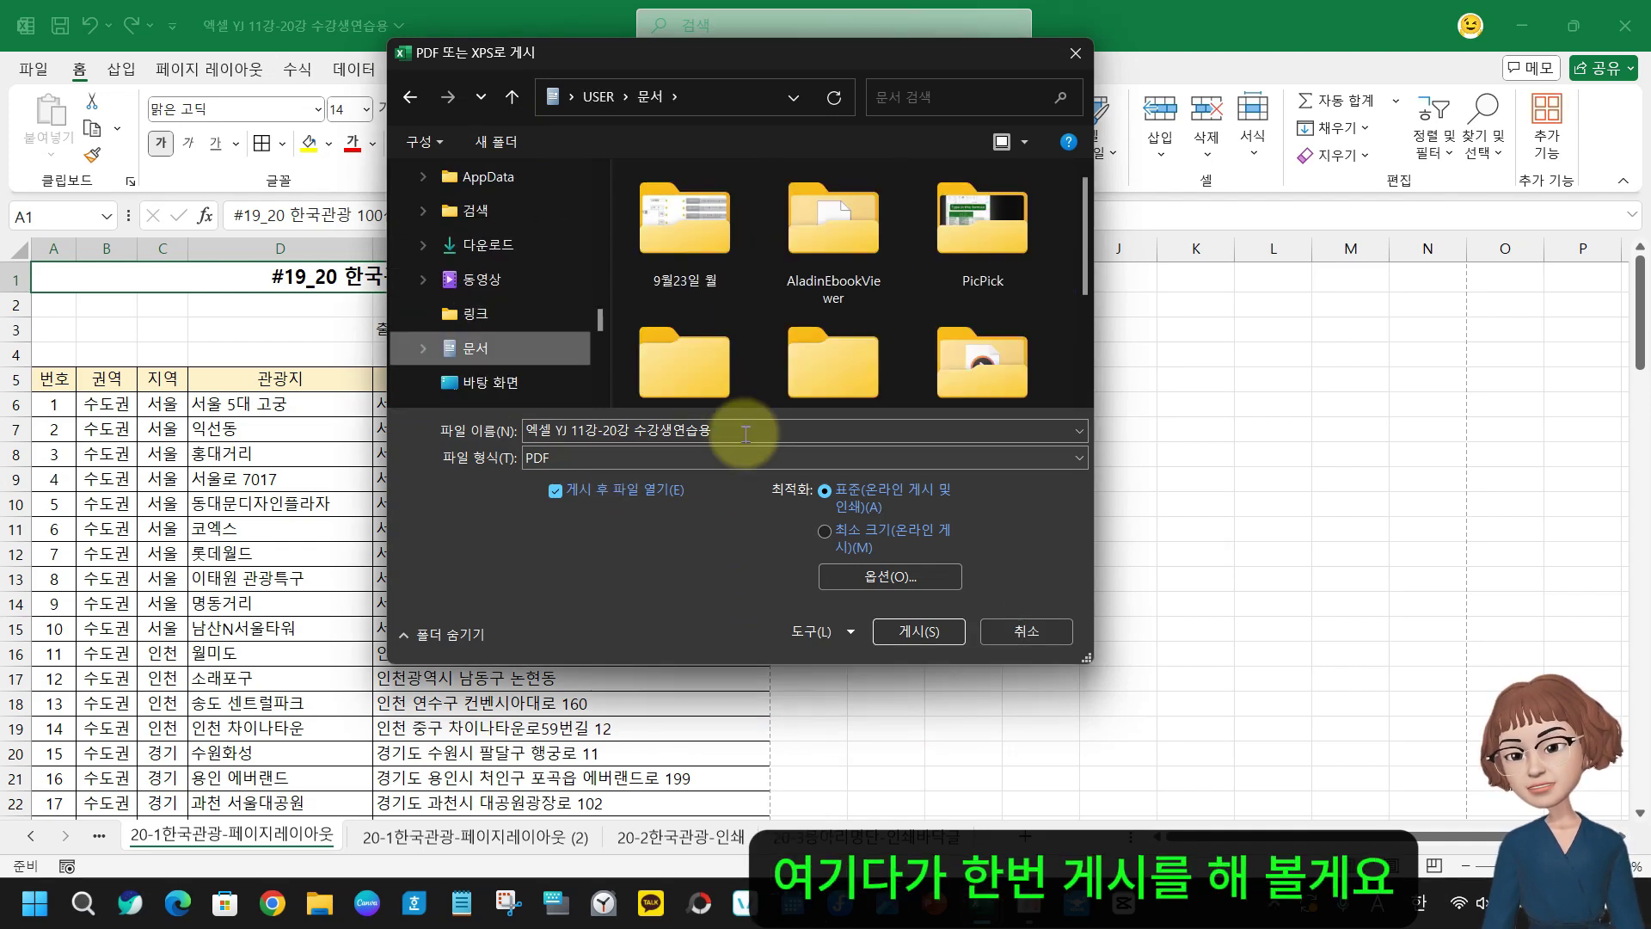
pyautogui.click(911, 637)
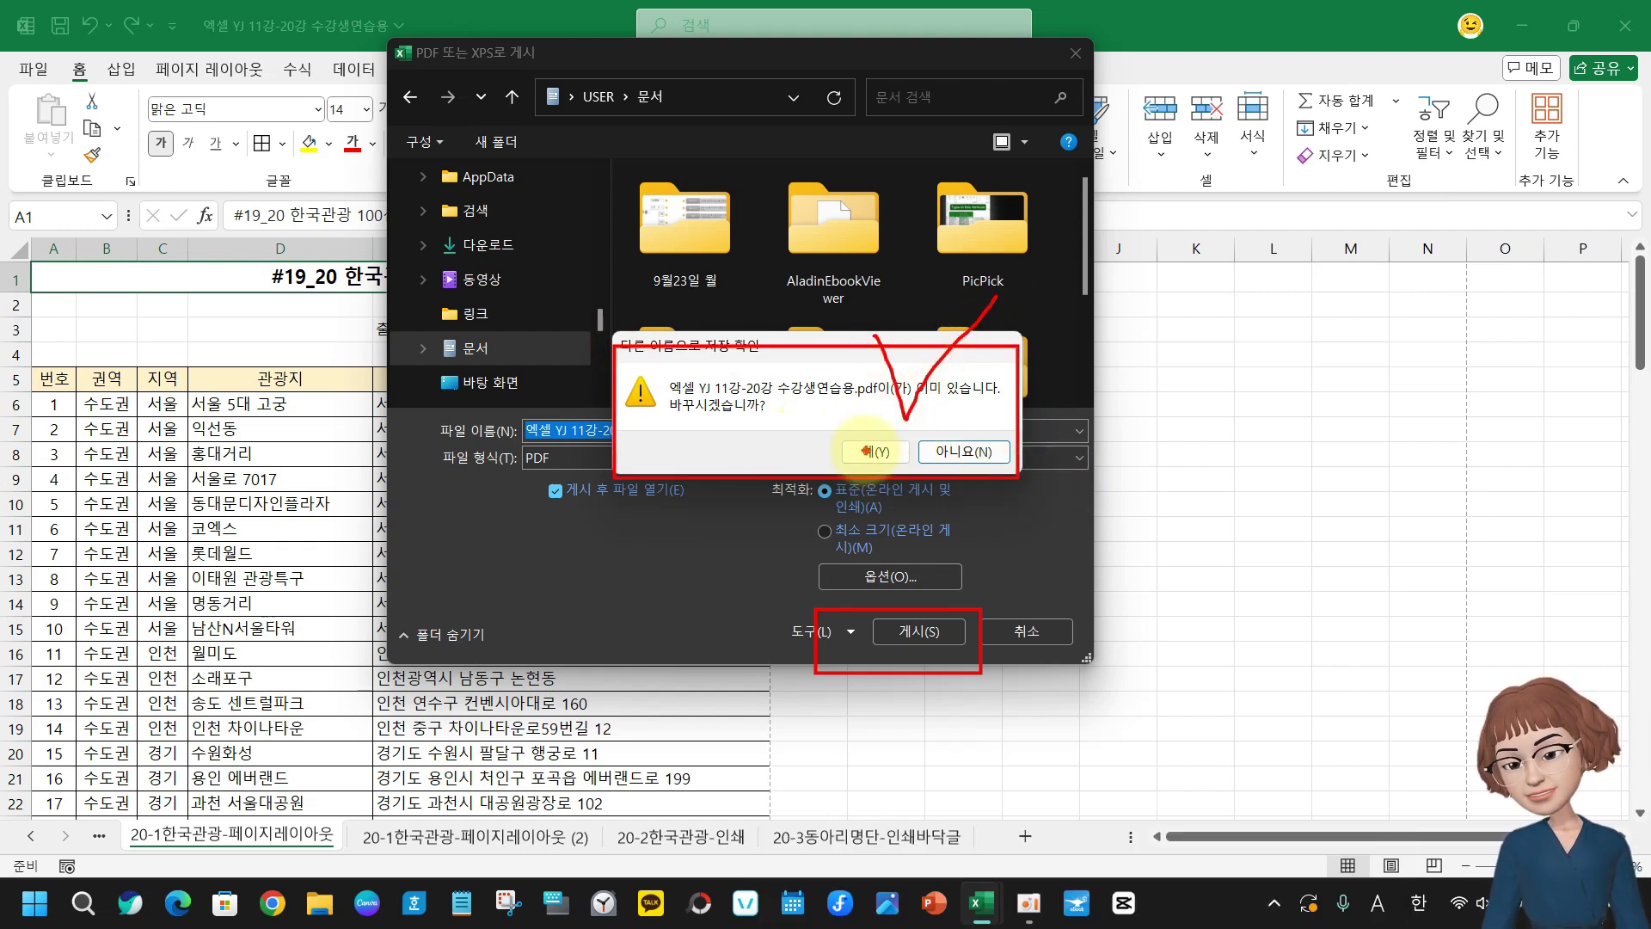
pyautogui.click(967, 450)
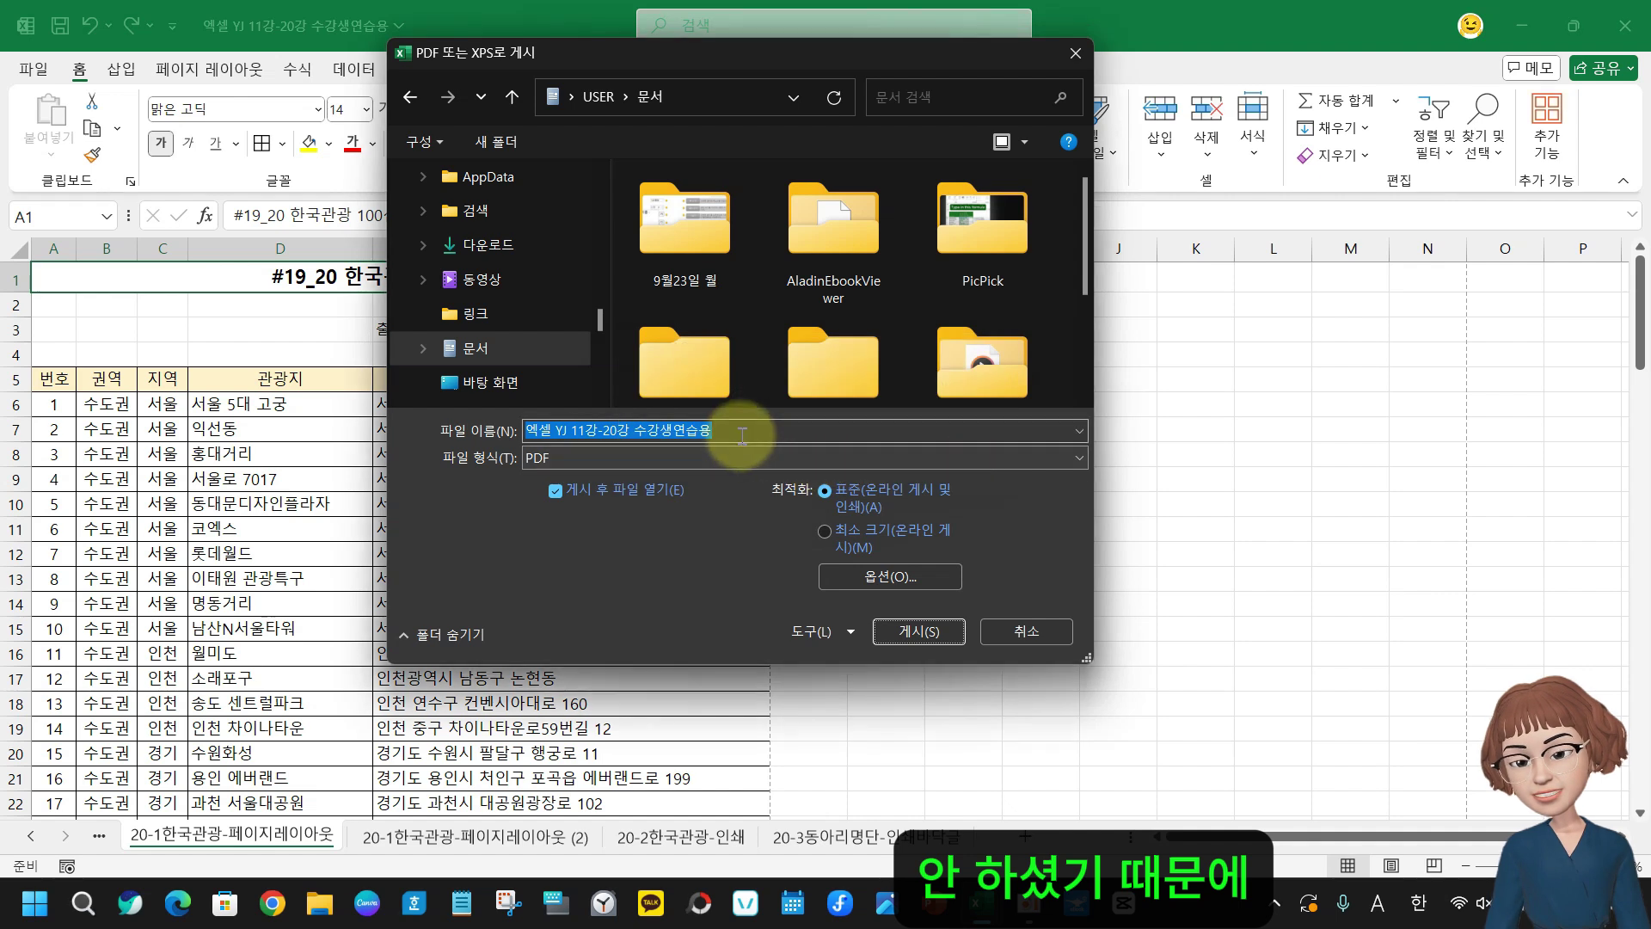
pyautogui.write('`')
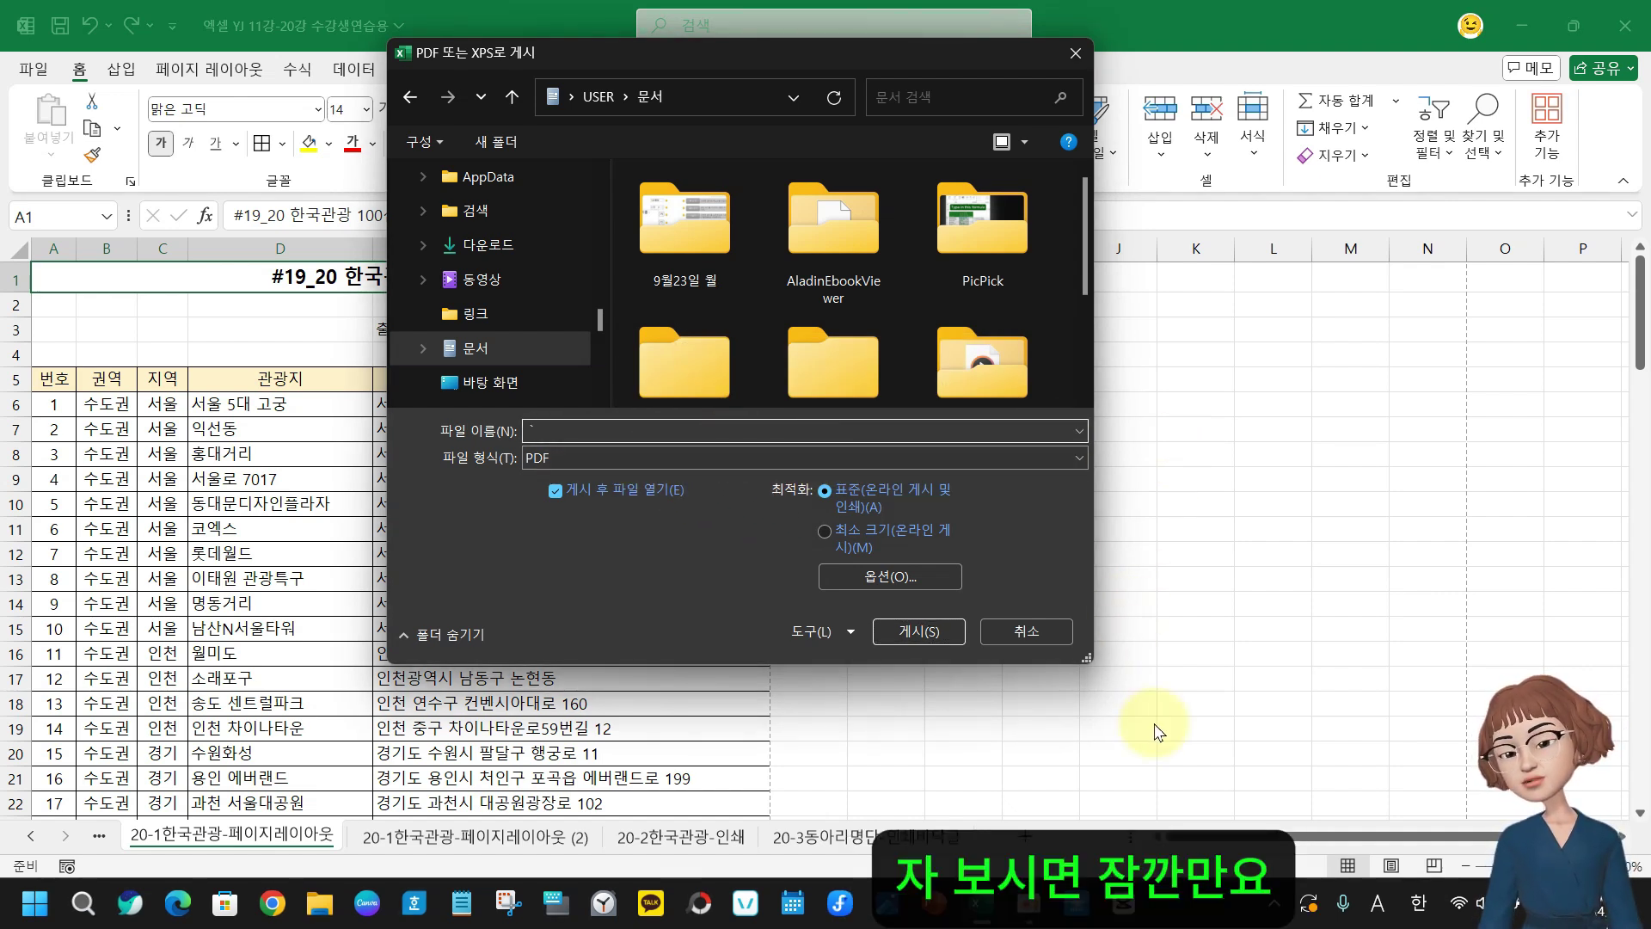
pyautogui.press('Escape')
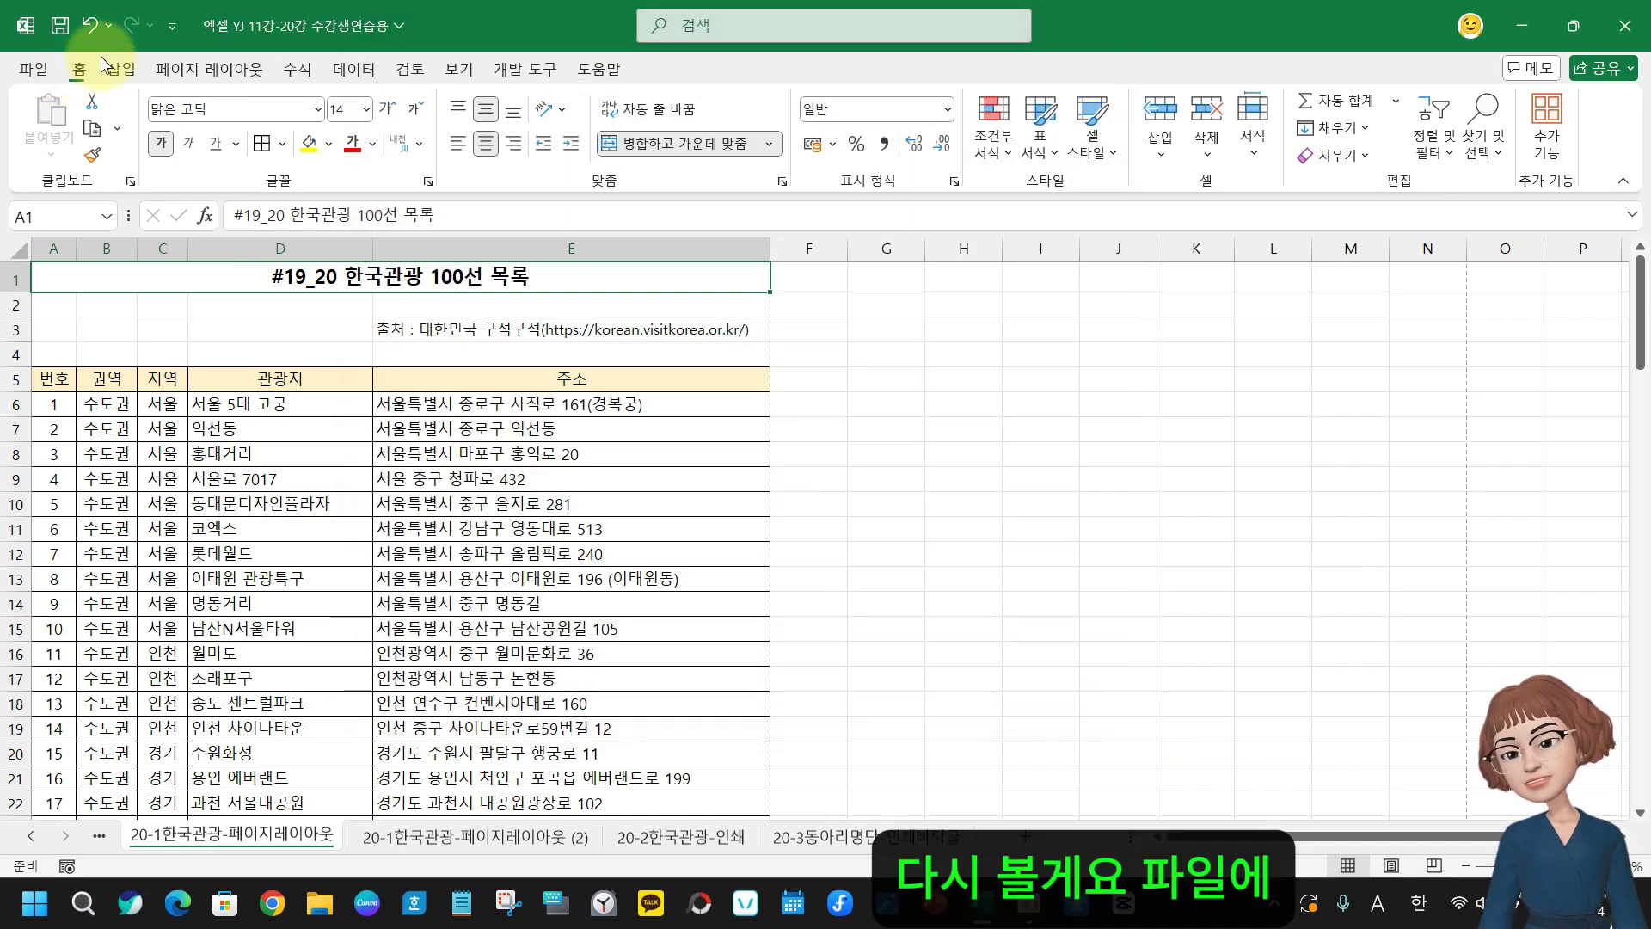
# Publish the list as a PDF named 엑셀 YJ 11강-20강 수강생연습용 1 in the 다운로드 folder, and close the opened PDF
pyautogui.click(35, 69)
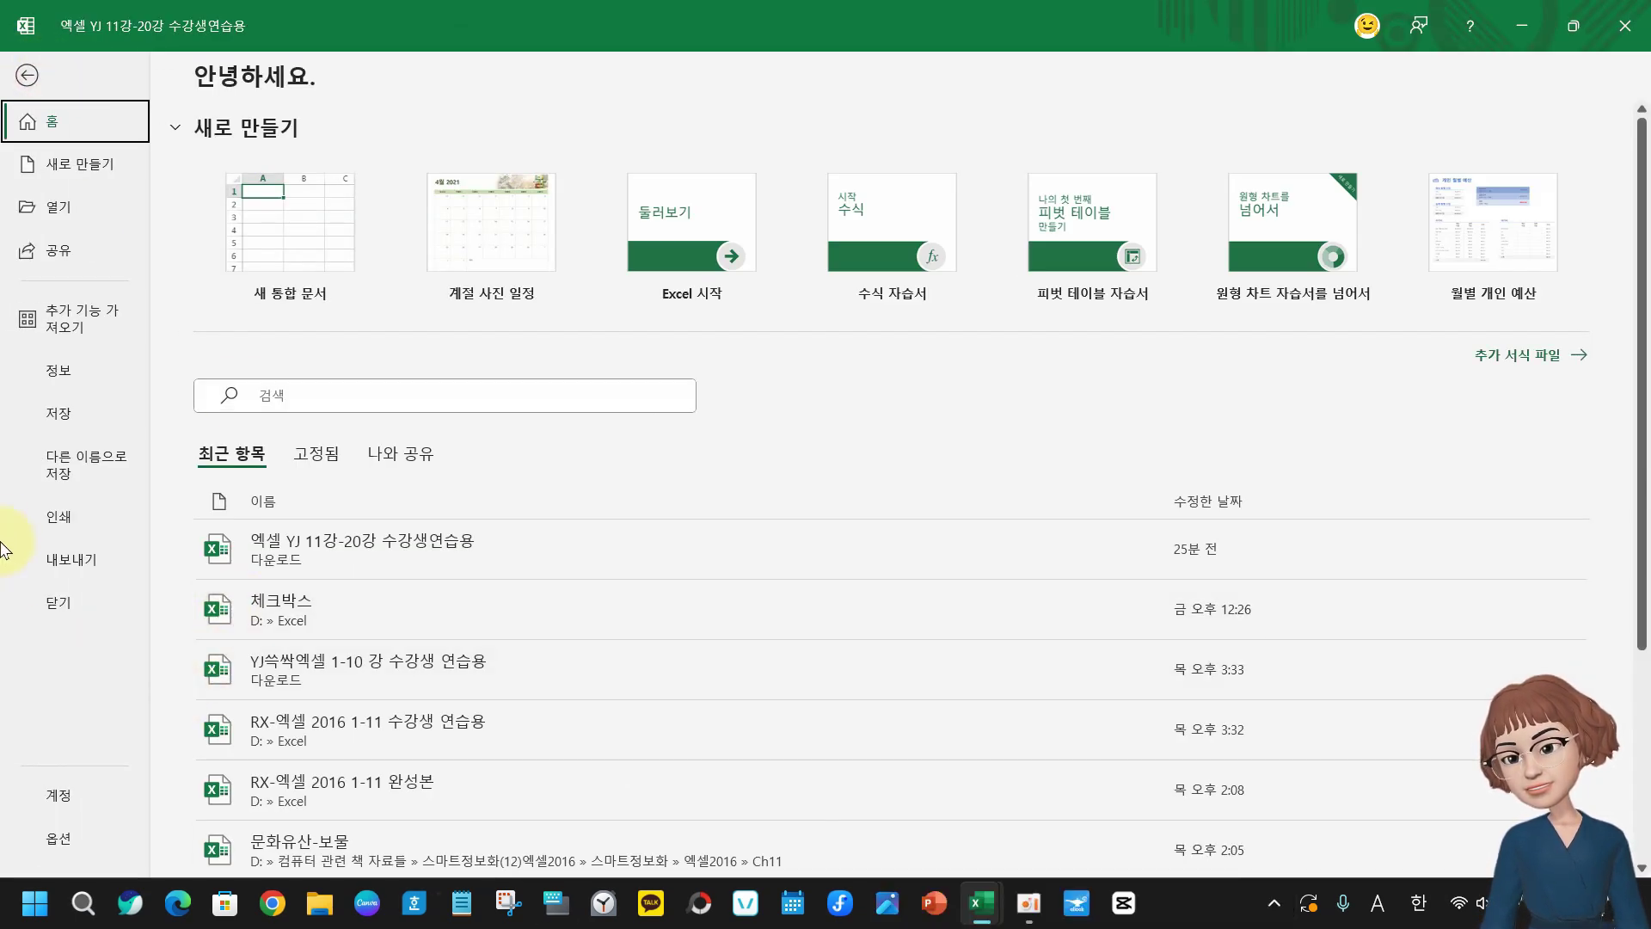
pyautogui.click(71, 561)
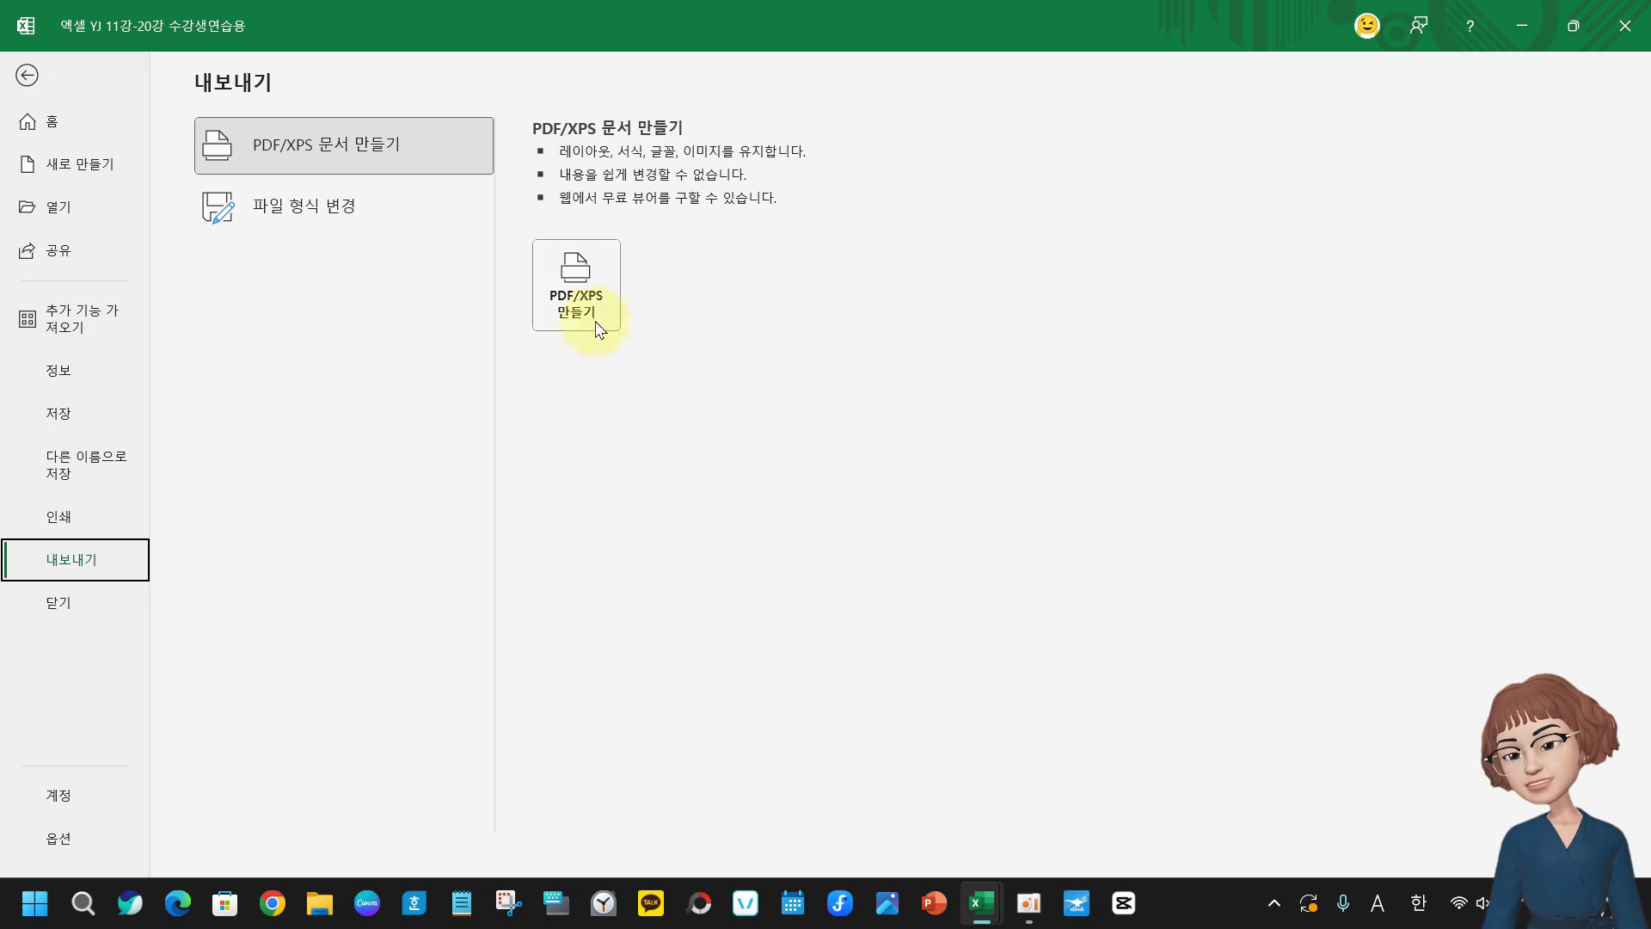
pyautogui.click(584, 277)
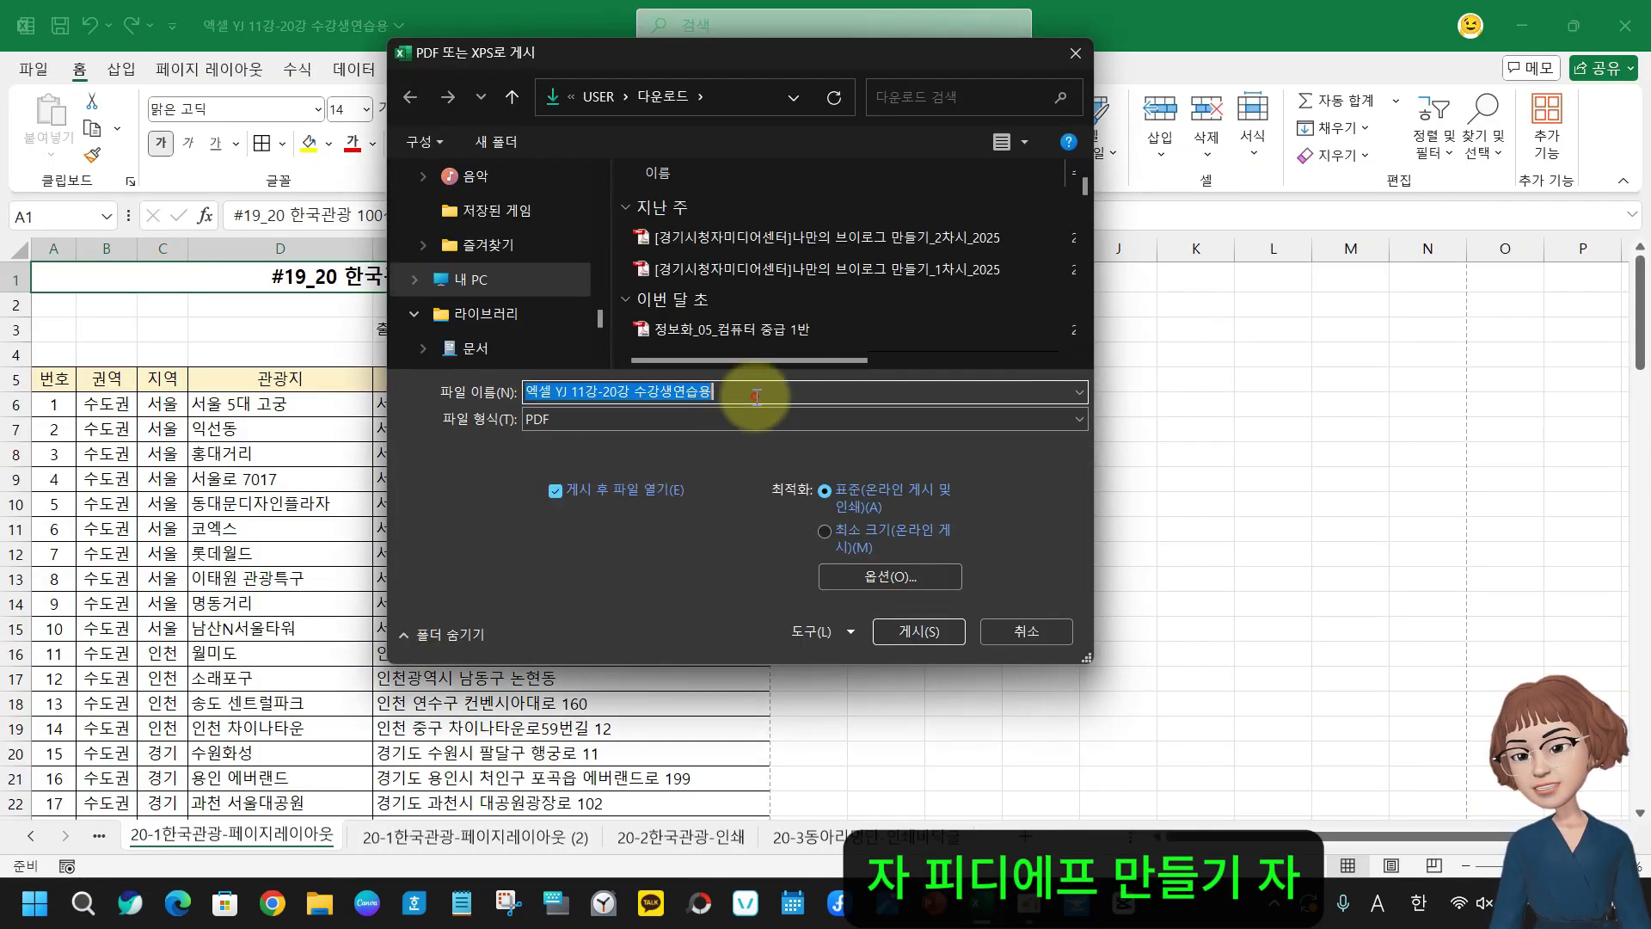
pyautogui.click(757, 395)
pyautogui.write('1')
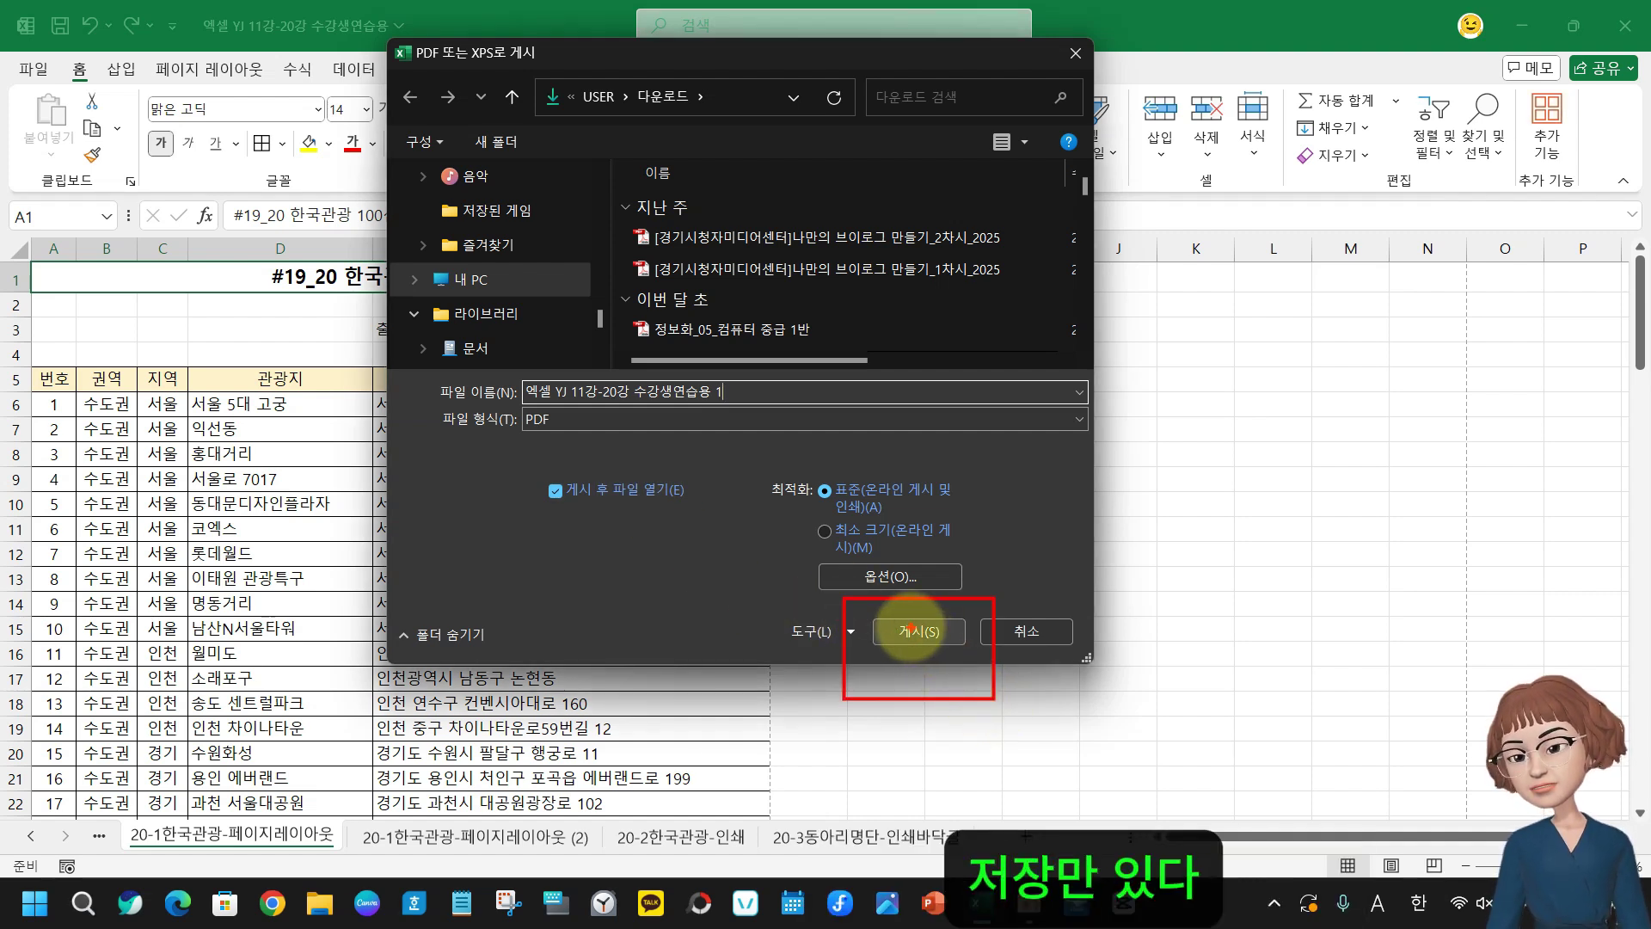
pyautogui.click(913, 632)
pyautogui.click(911, 628)
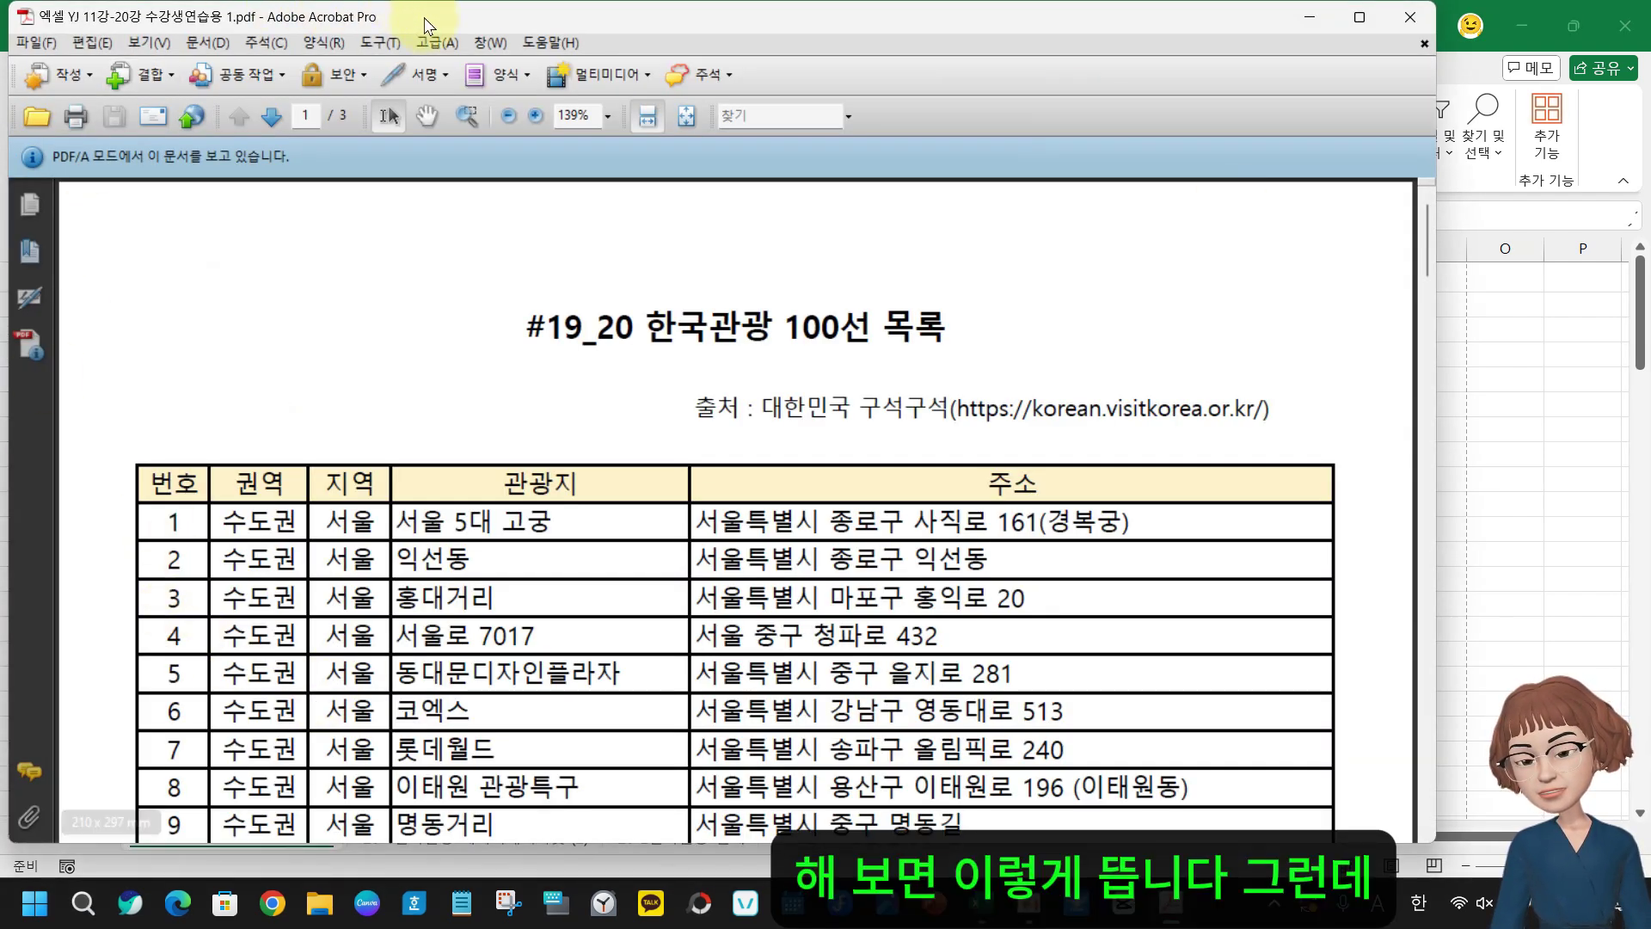
pyautogui.moveTo(462, 22)
pyautogui.mouseDown()
pyautogui.moveTo(481, 114)
pyautogui.moveTo(488, 37)
pyautogui.mouseUp()
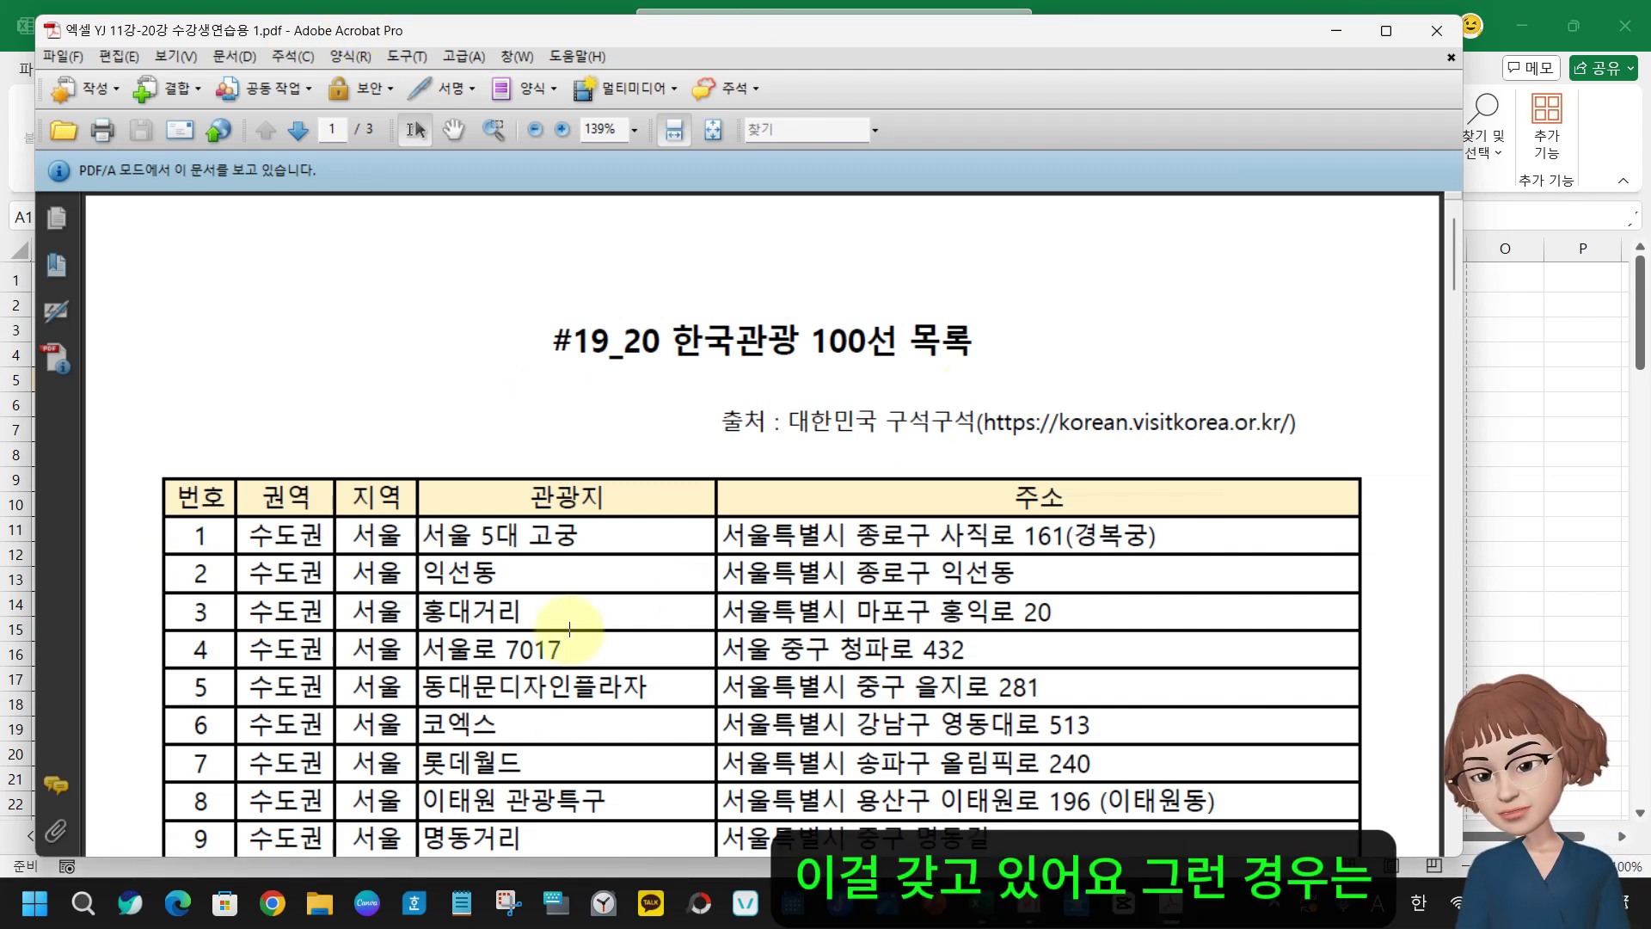
pyautogui.click(1431, 29)
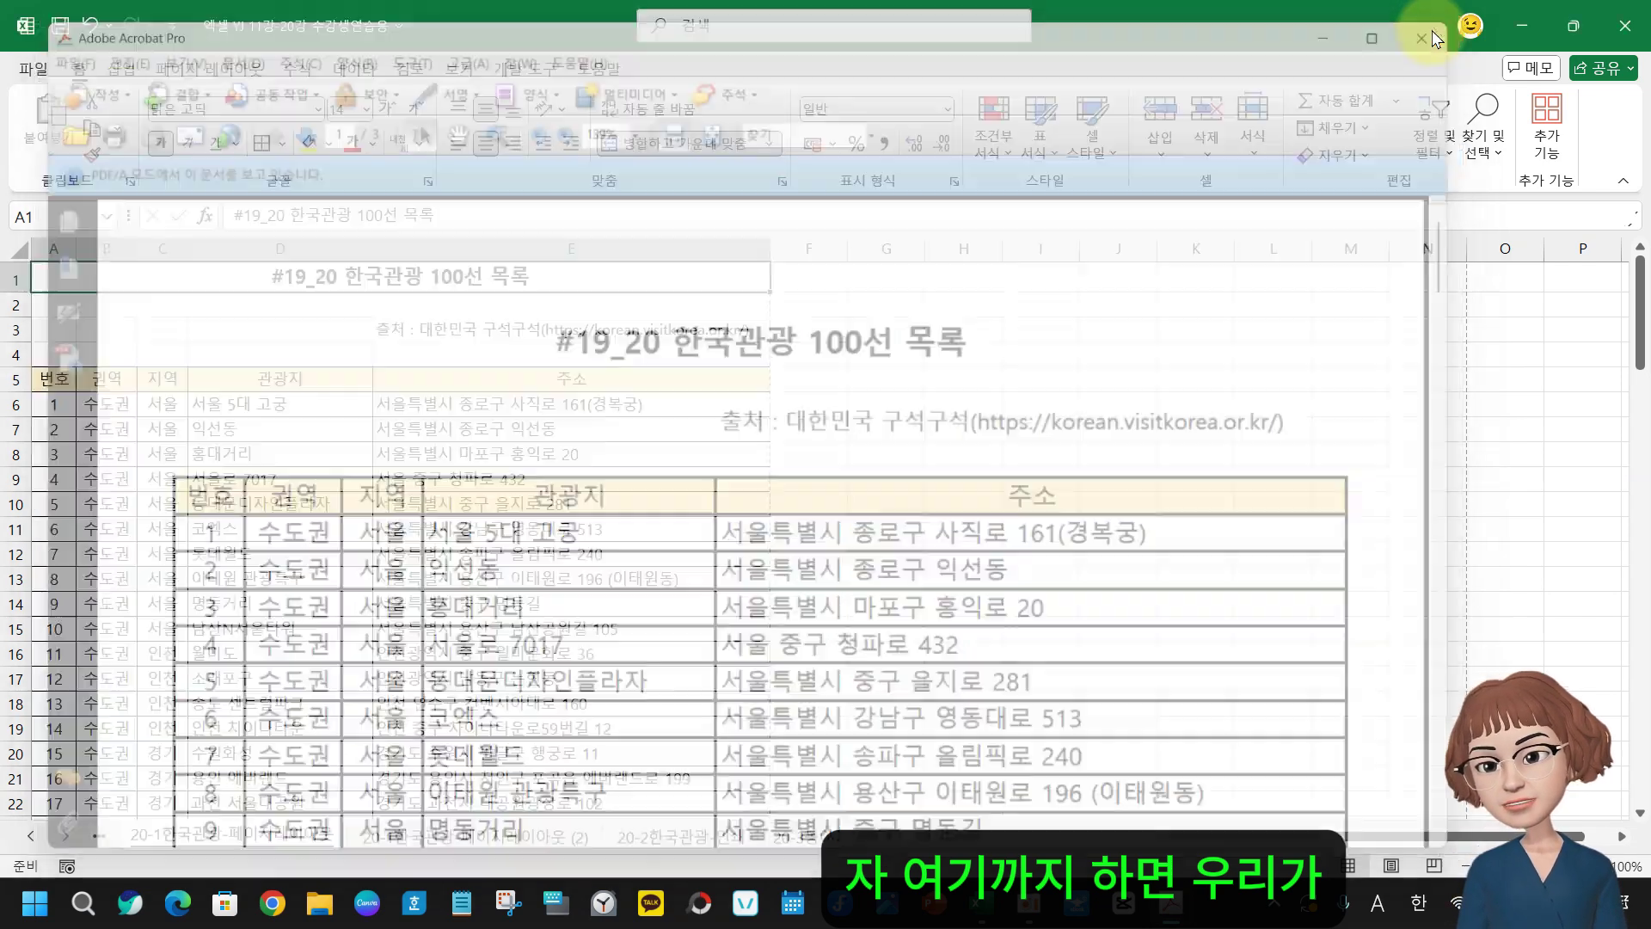